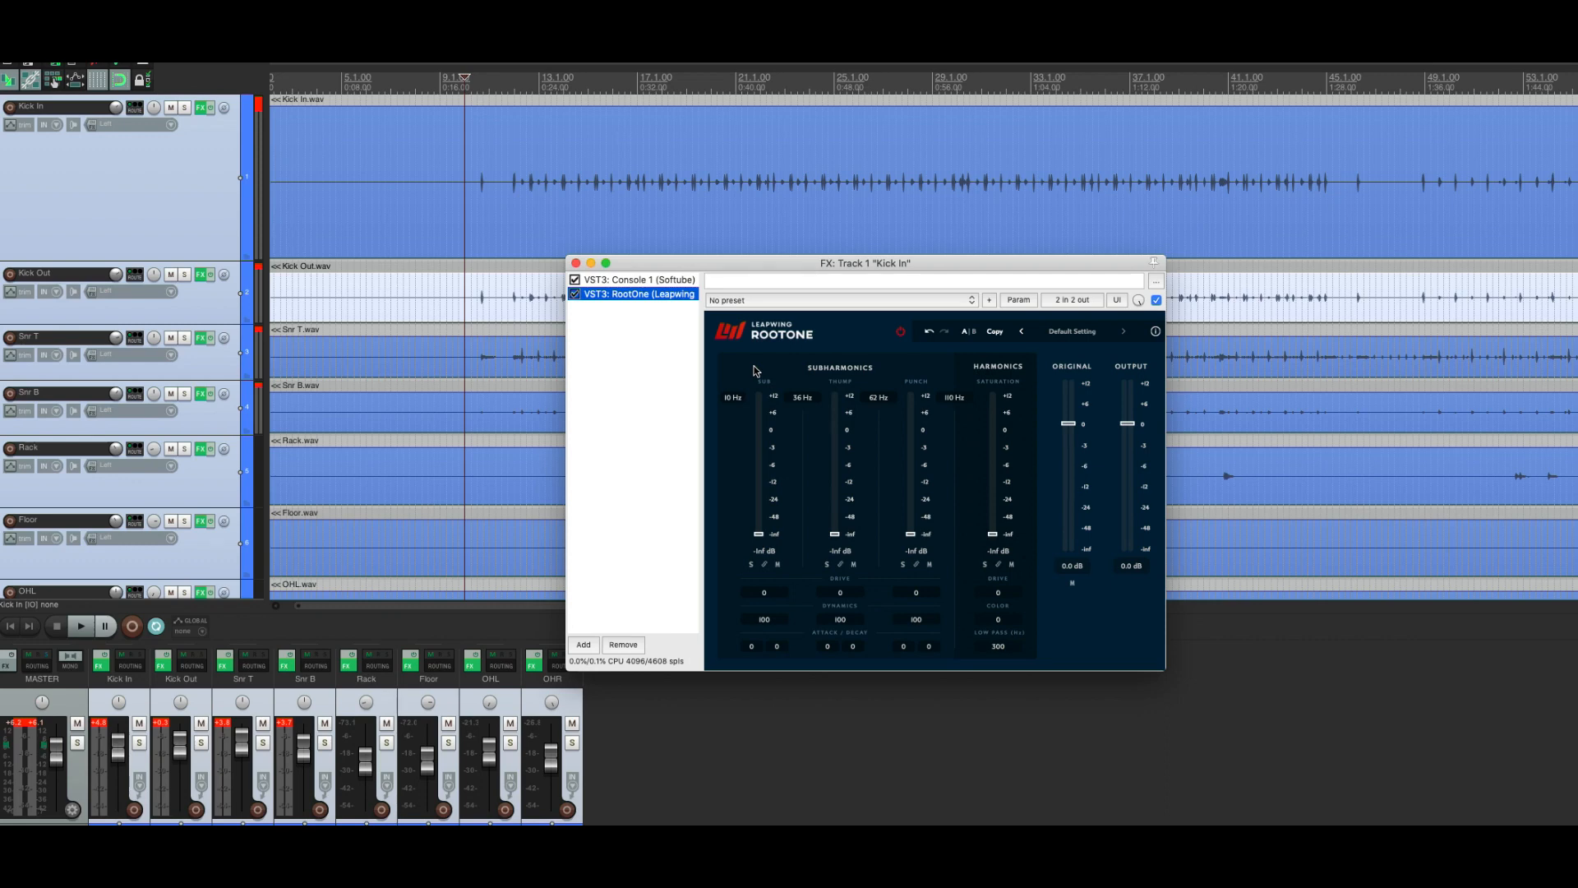
# Step: Play the drums from just before the first kick hit with RootOne bypassed on the Kick In track, and stop playback
pyautogui.click(471, 197)
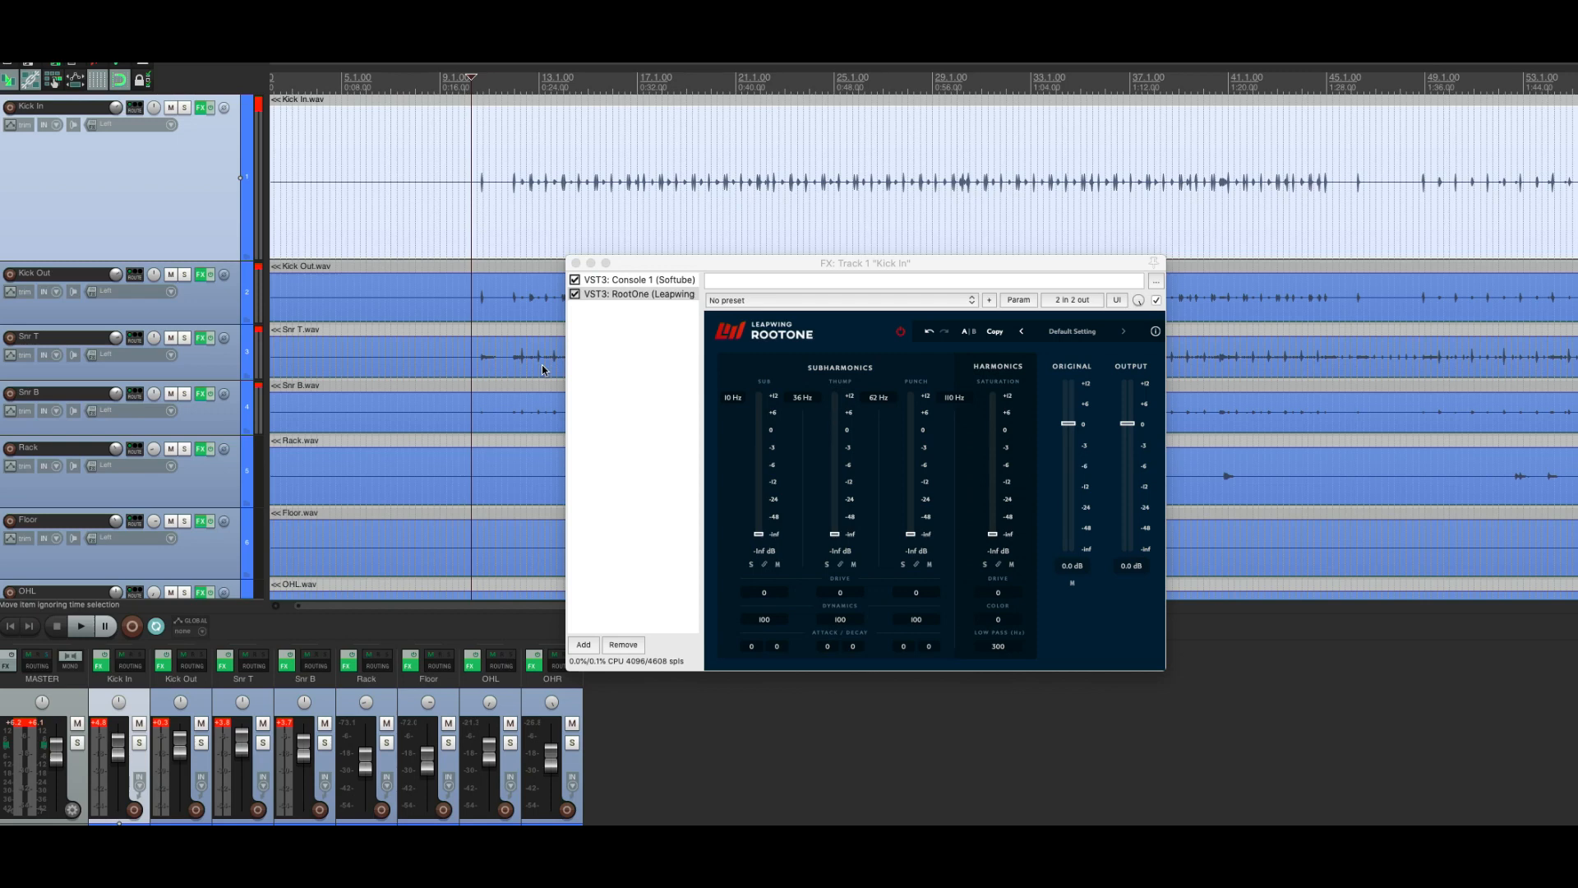
pyautogui.click(575, 294)
pyautogui.press('space')
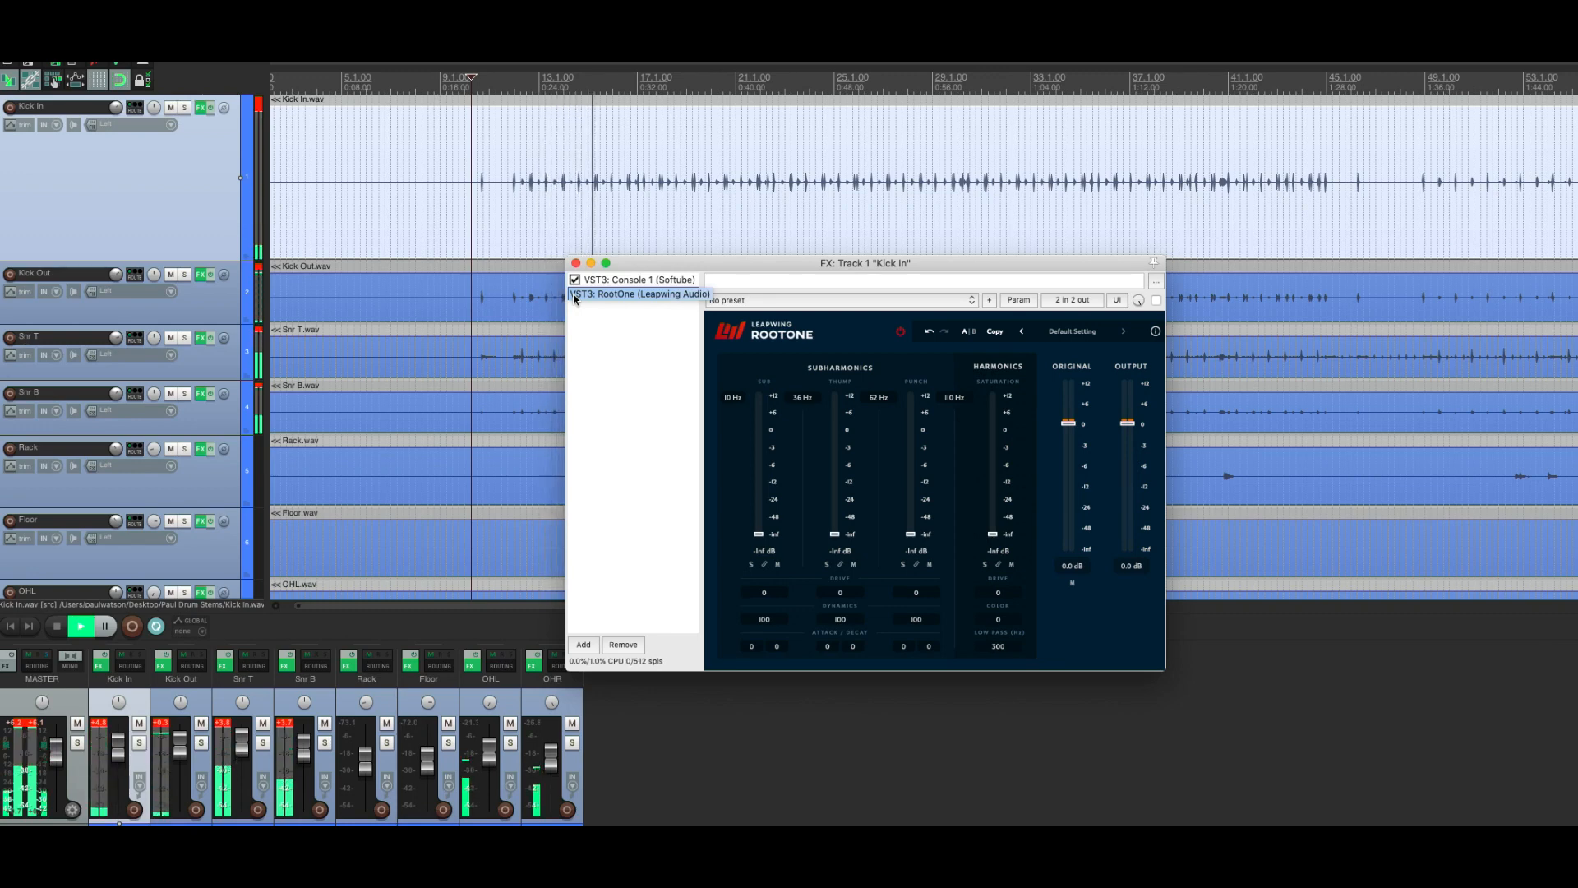
pyautogui.press('space')
pyautogui.click(574, 295)
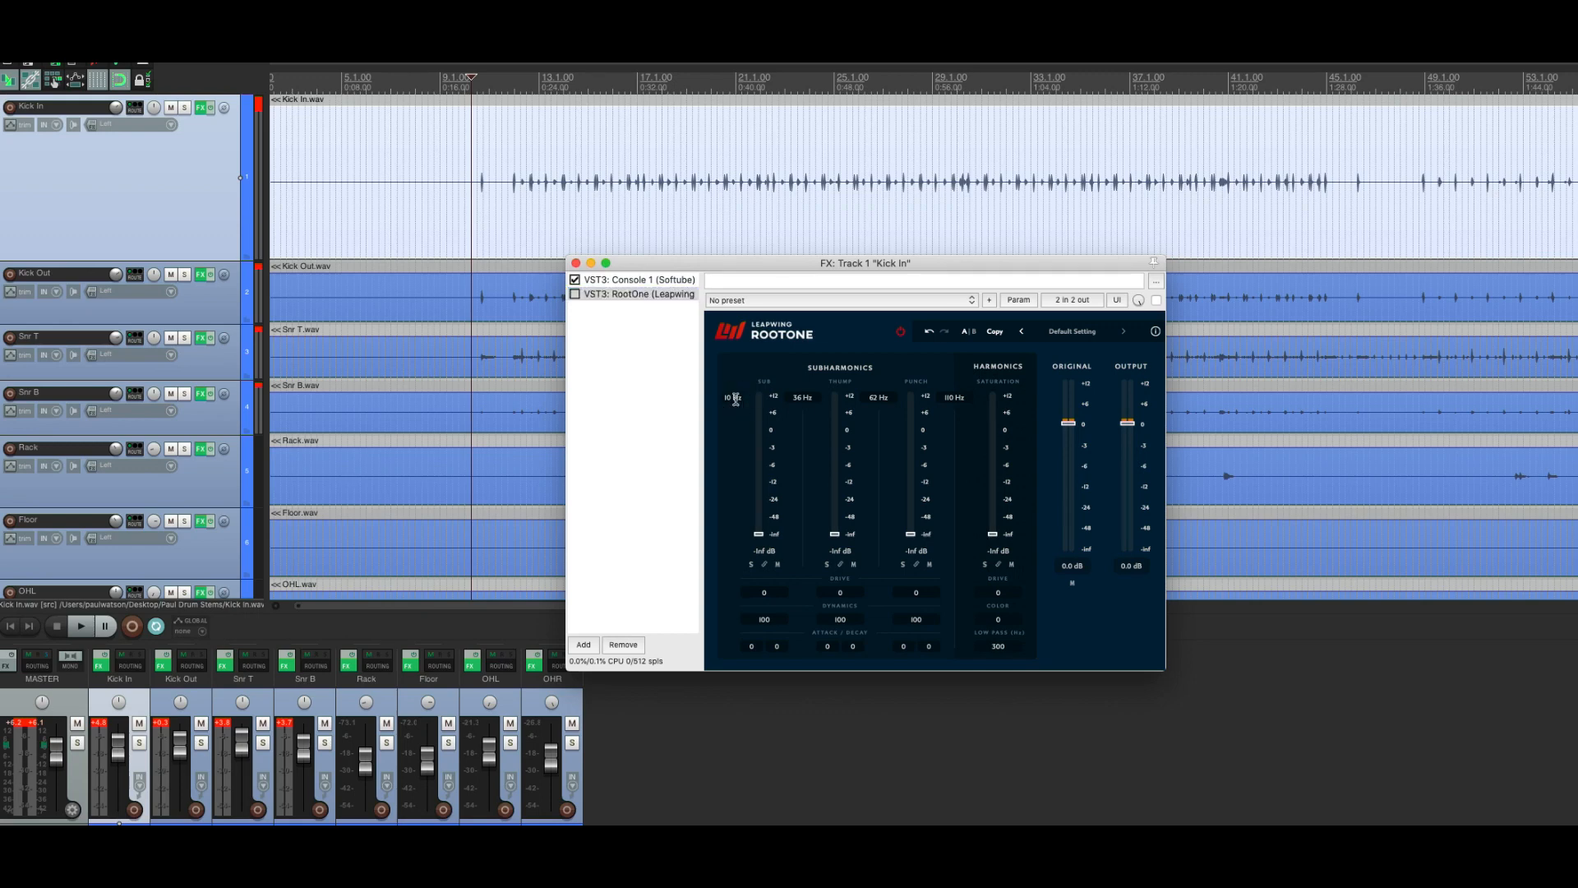
# Step: Set RootOne's Sub frequency to 8 Hz and the Thump frequency to 32 Hz
pyautogui.click(736, 402)
pyautogui.moveTo(743, 417)
pyautogui.mouseDown()
pyautogui.moveTo(726, 415)
pyautogui.moveTo(822, 415)
pyautogui.moveTo(693, 419)
pyautogui.moveTo(744, 413)
pyautogui.mouseUp()
pyautogui.click(807, 400)
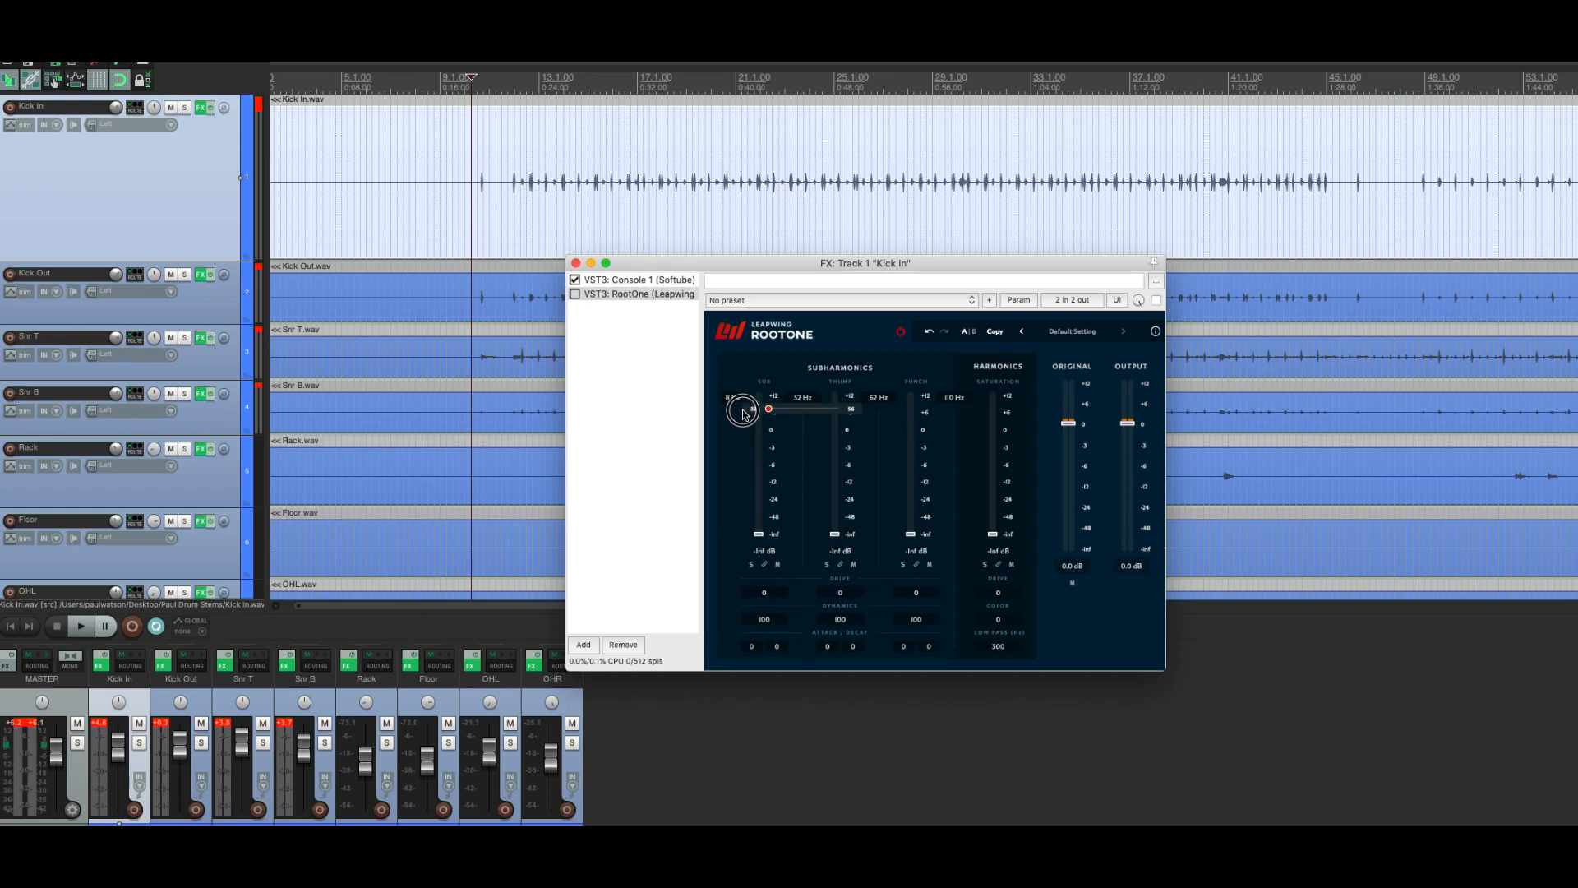
pyautogui.click(800, 396)
pyautogui.moveTo(773, 409); pyautogui.dragTo(742, 421)
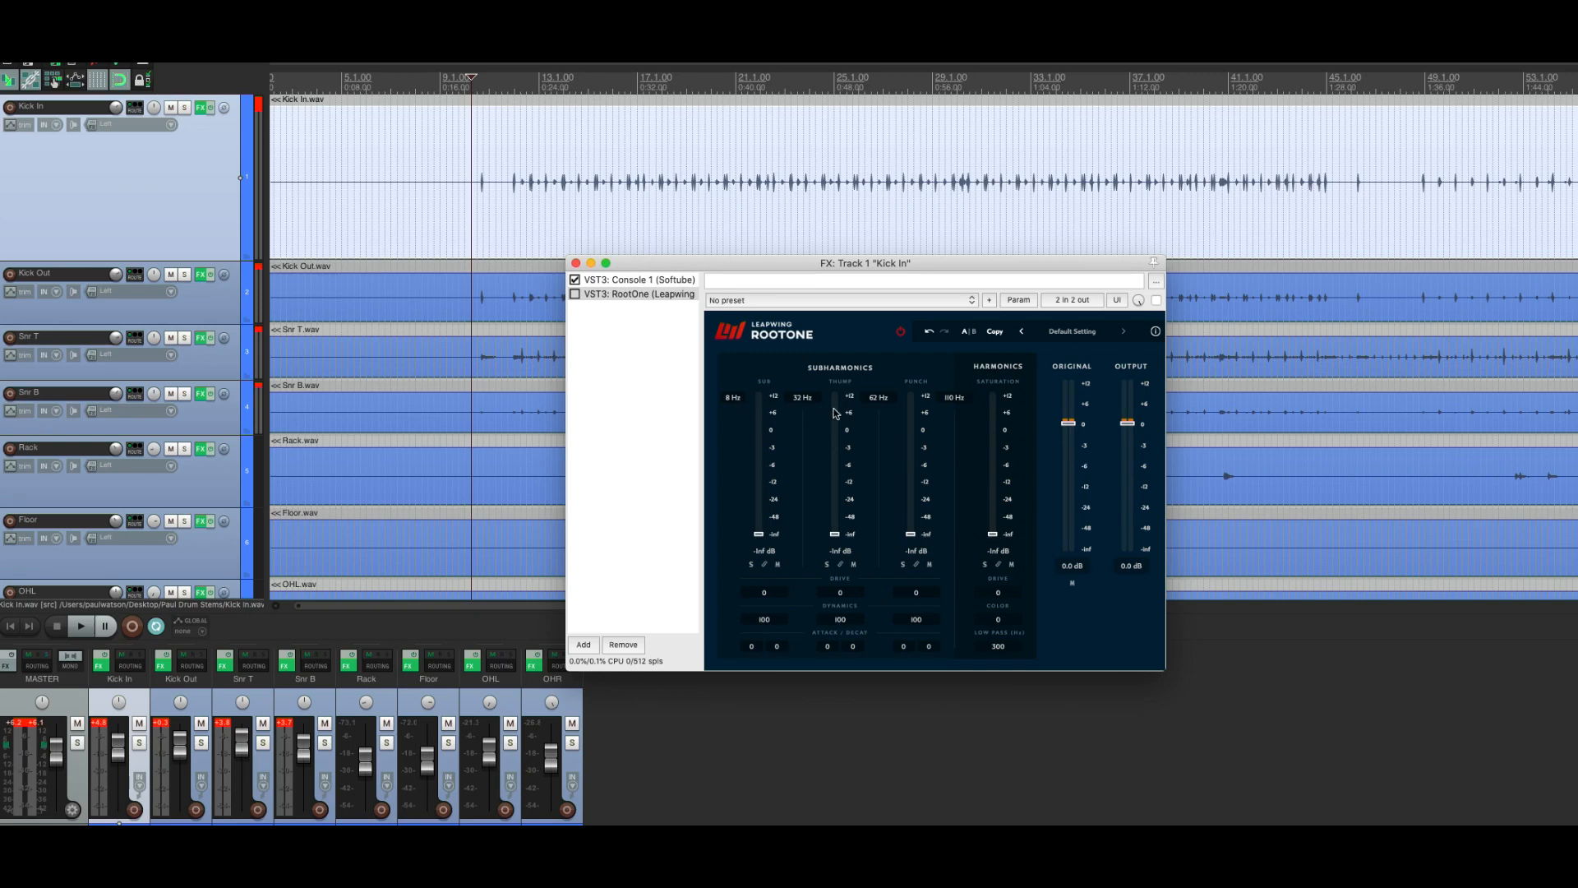
# Step: Review the Punch frequency and drive settings, and set the harmonics low-pass to 277
pyautogui.click(883, 401)
pyautogui.moveTo(882, 401); pyautogui.dragTo(927, 399)
pyautogui.click(998, 593)
pyautogui.moveTo(999, 597); pyautogui.dragTo(941, 597)
pyautogui.click(996, 648)
pyautogui.moveTo(978, 658)
pyautogui.mouseDown()
pyautogui.moveTo(944, 659)
pyautogui.moveTo(1109, 667)
pyautogui.moveTo(978, 658)
pyautogui.mouseUp()
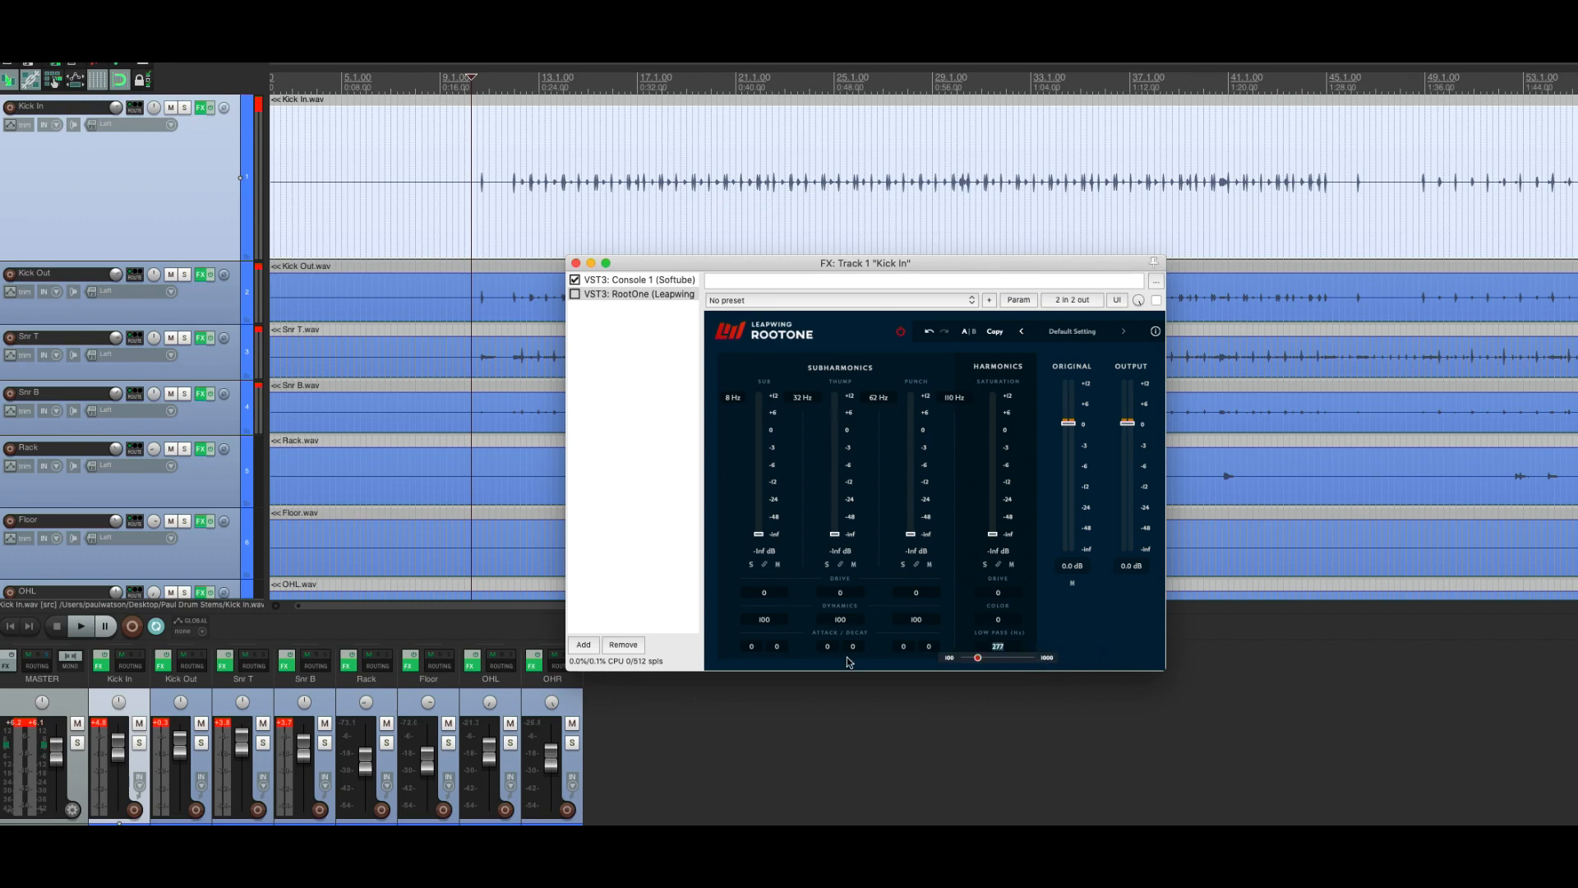
pyautogui.click(764, 595)
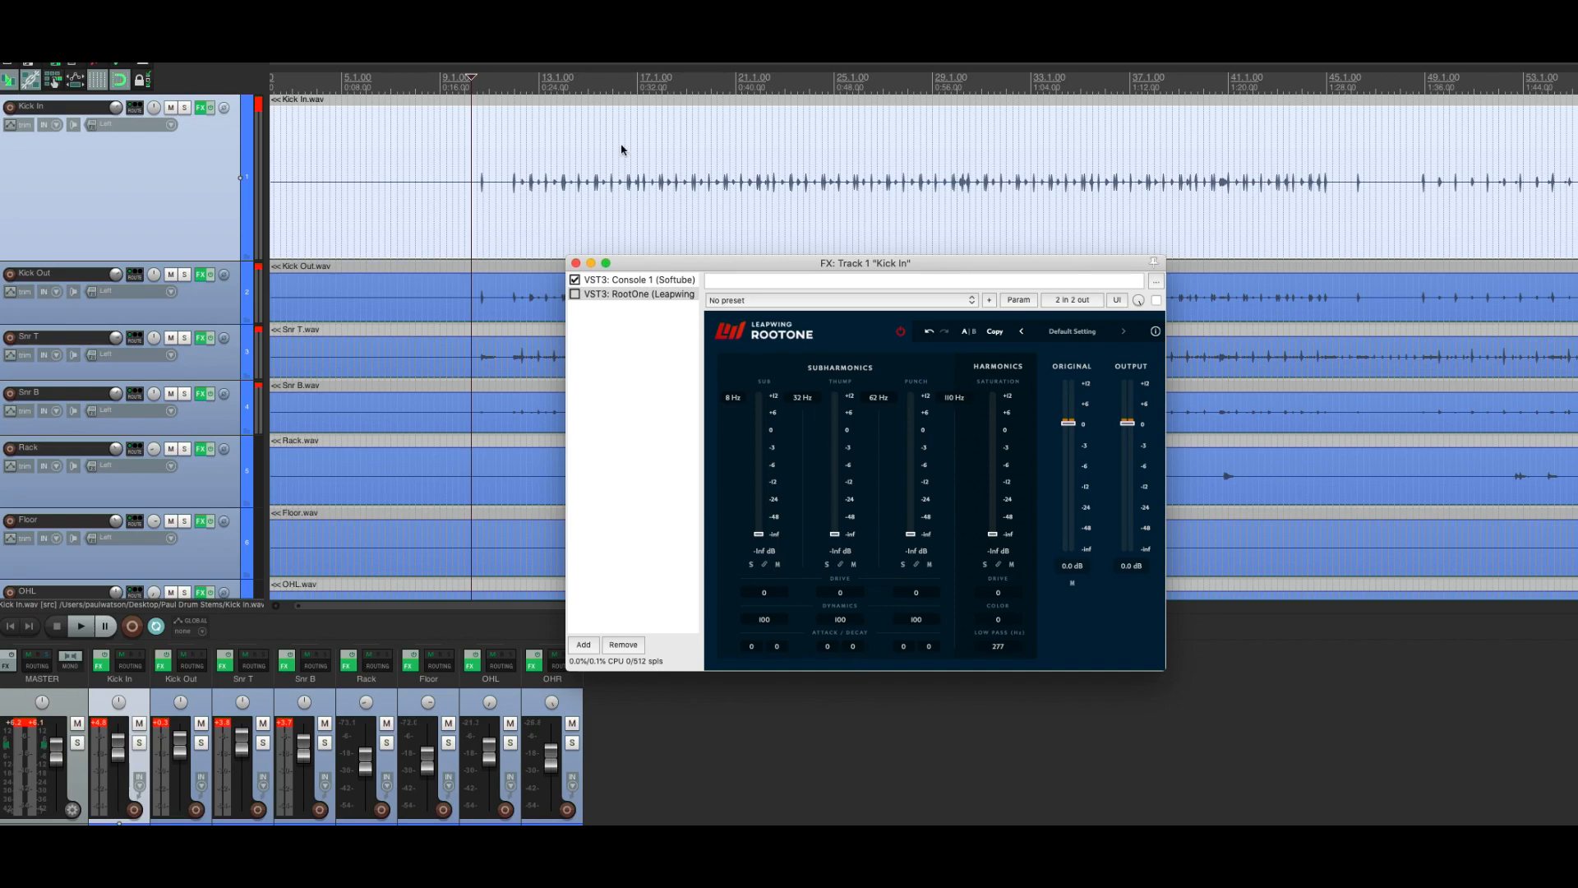
# Step: Place the edit cursor on the Kick In track just before its continuous kick pattern begins
pyautogui.scroll(2, 620, 150)
pyautogui.scroll(2, 621, 149)
pyautogui.hscroll(10, 621, 150)
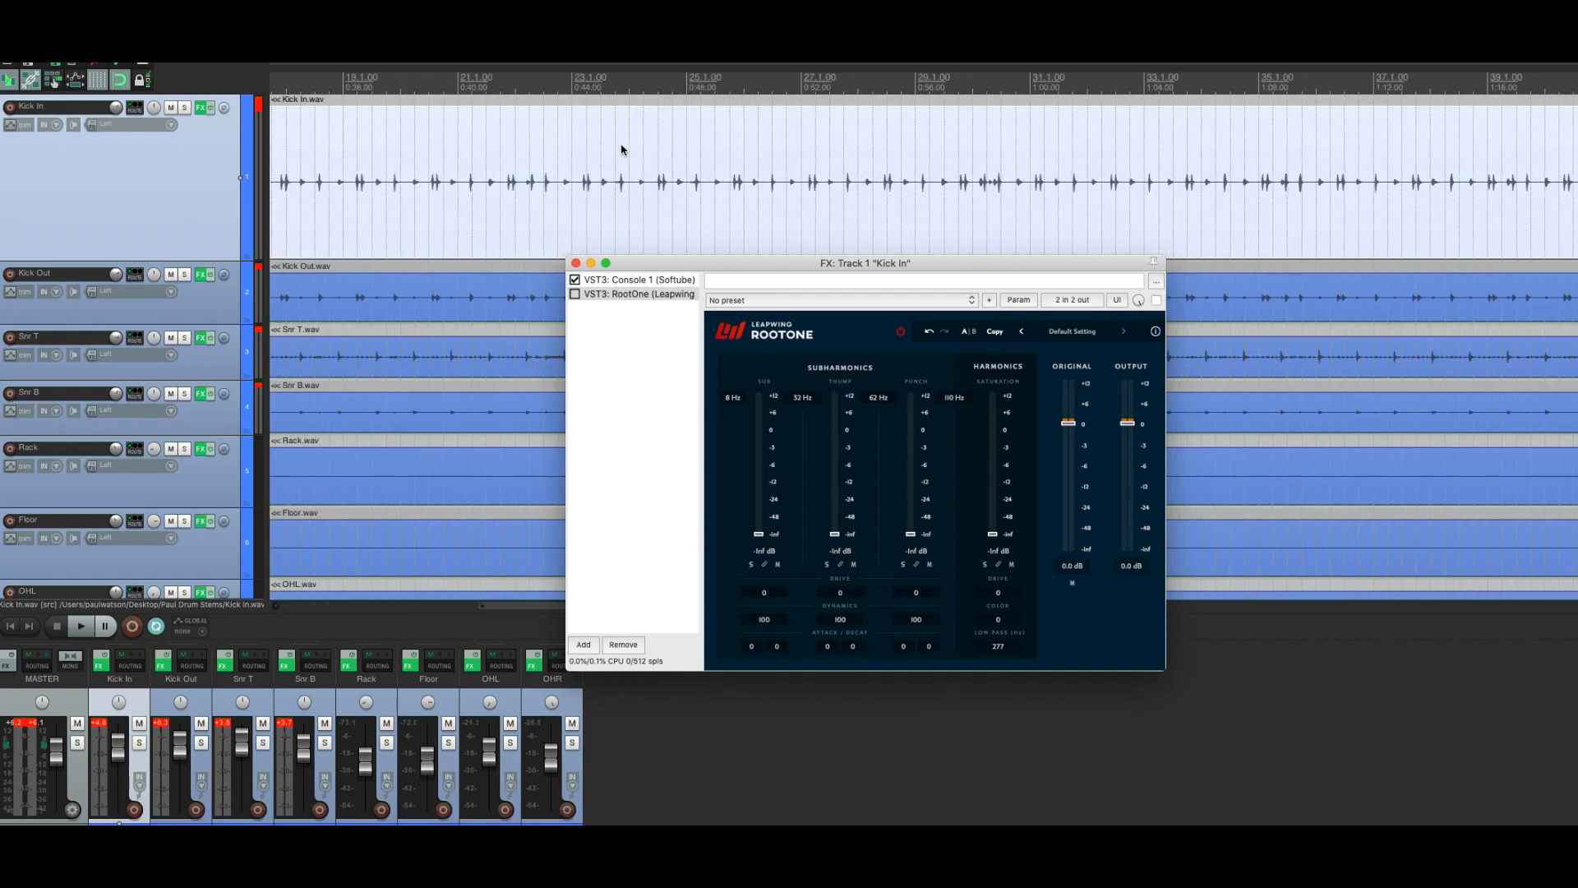
pyautogui.scroll(-5, 620, 150)
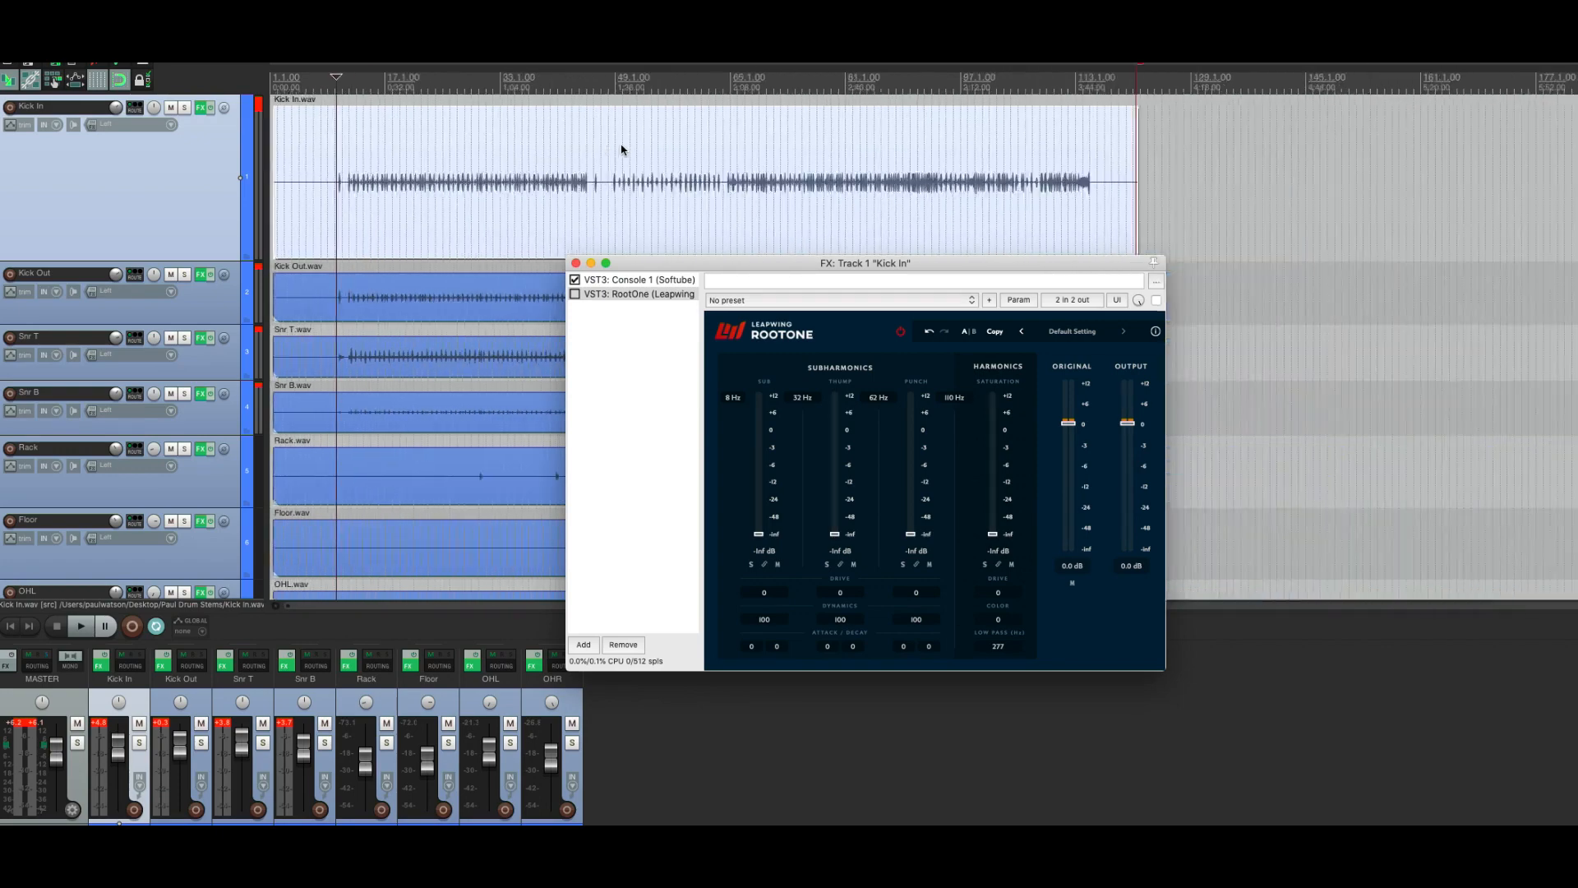
pyautogui.scroll(5, 621, 150)
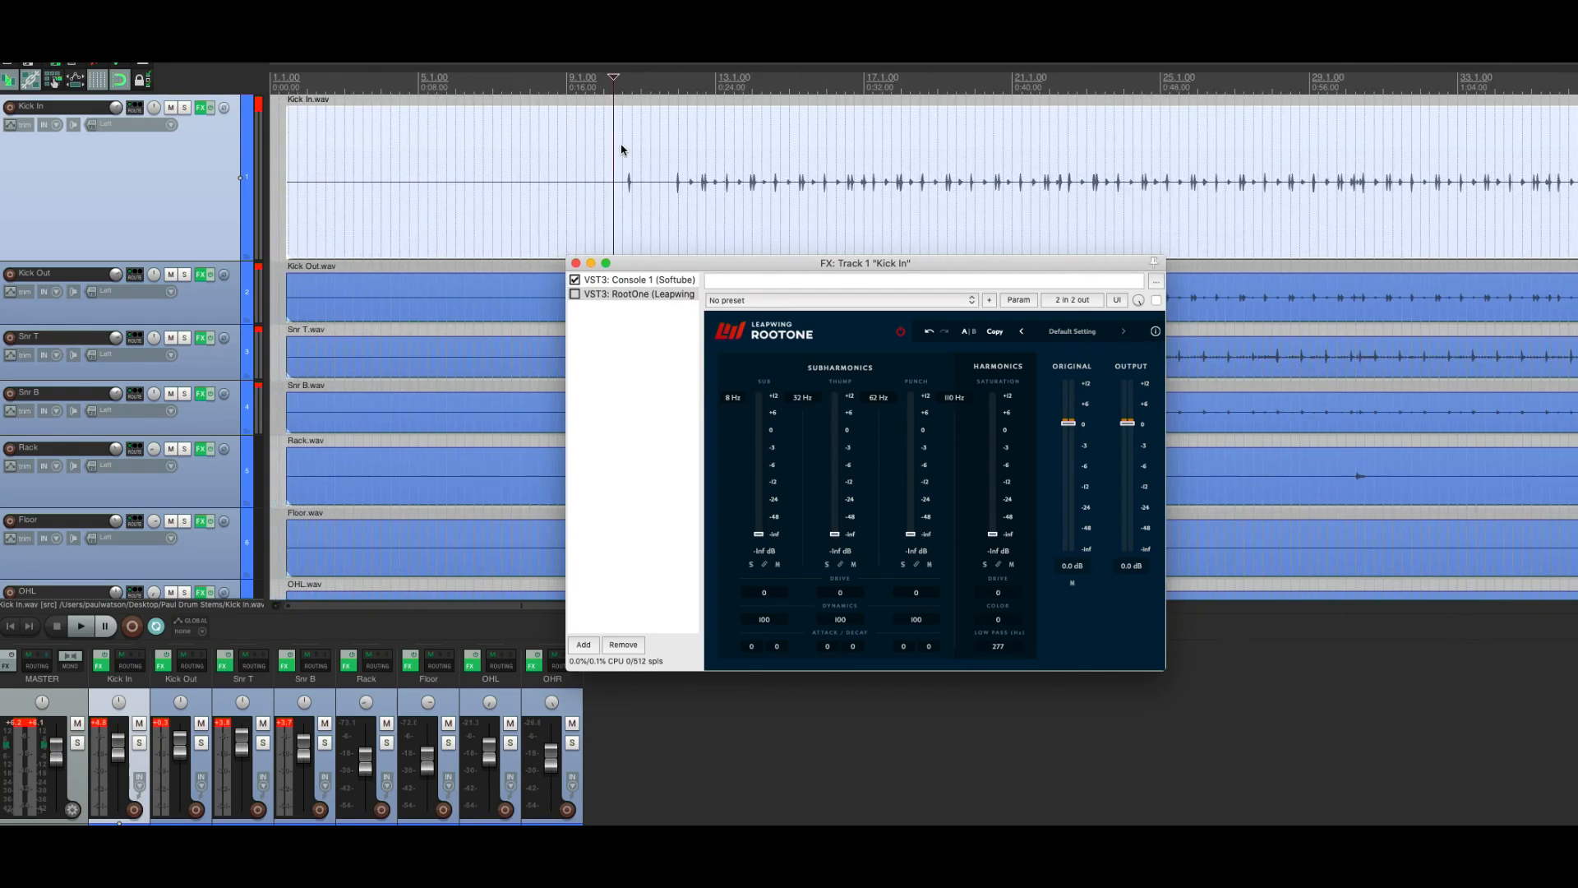
pyautogui.hscroll(5, 622, 150)
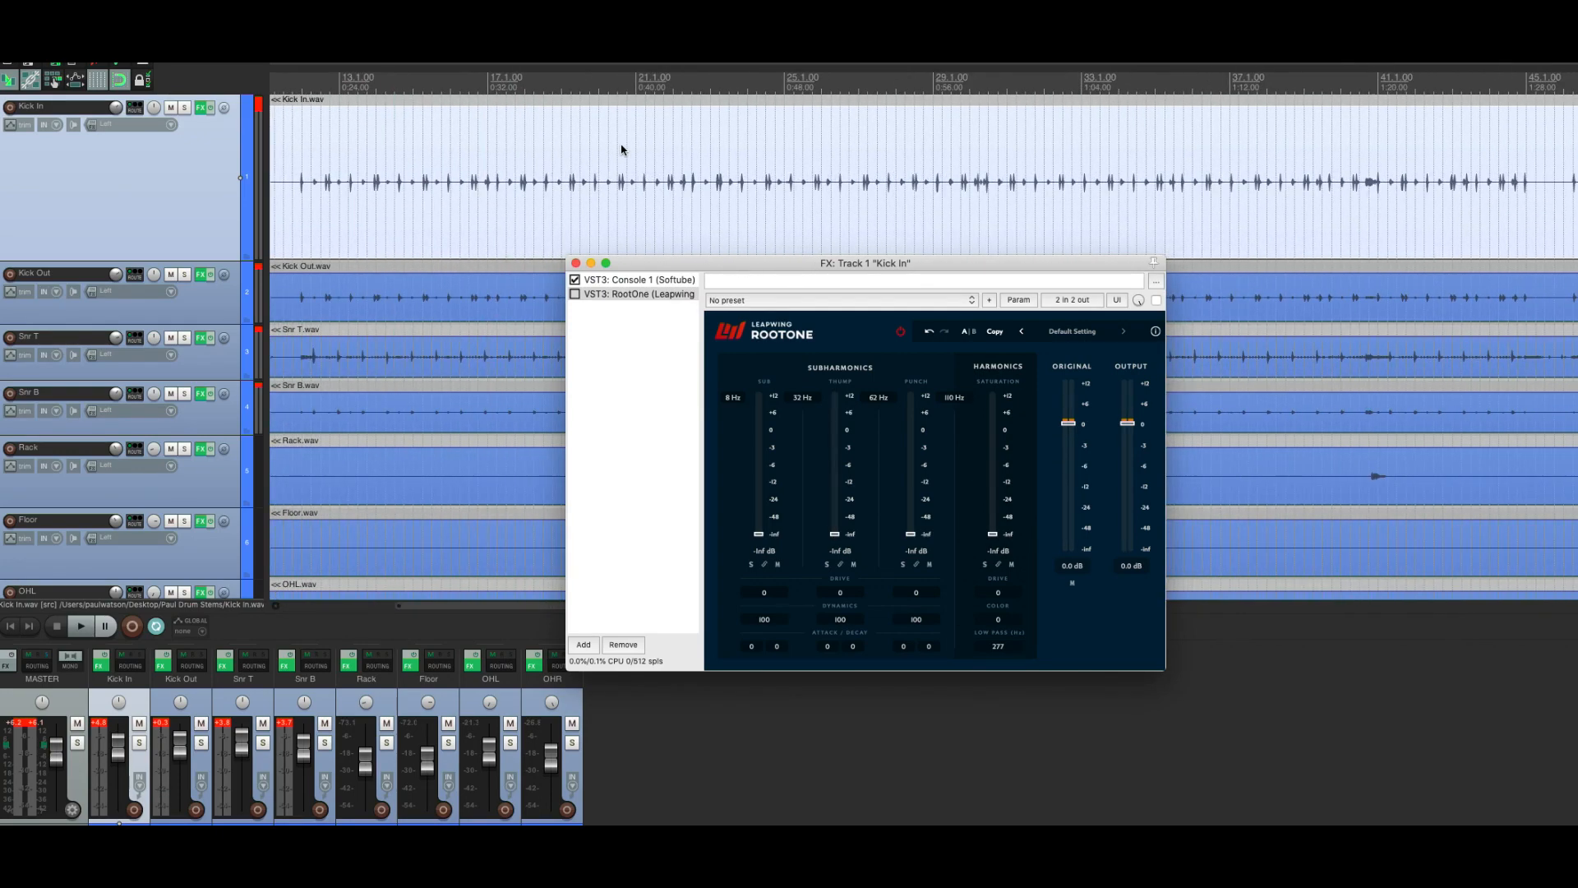
pyautogui.scroll(-2, 622, 150)
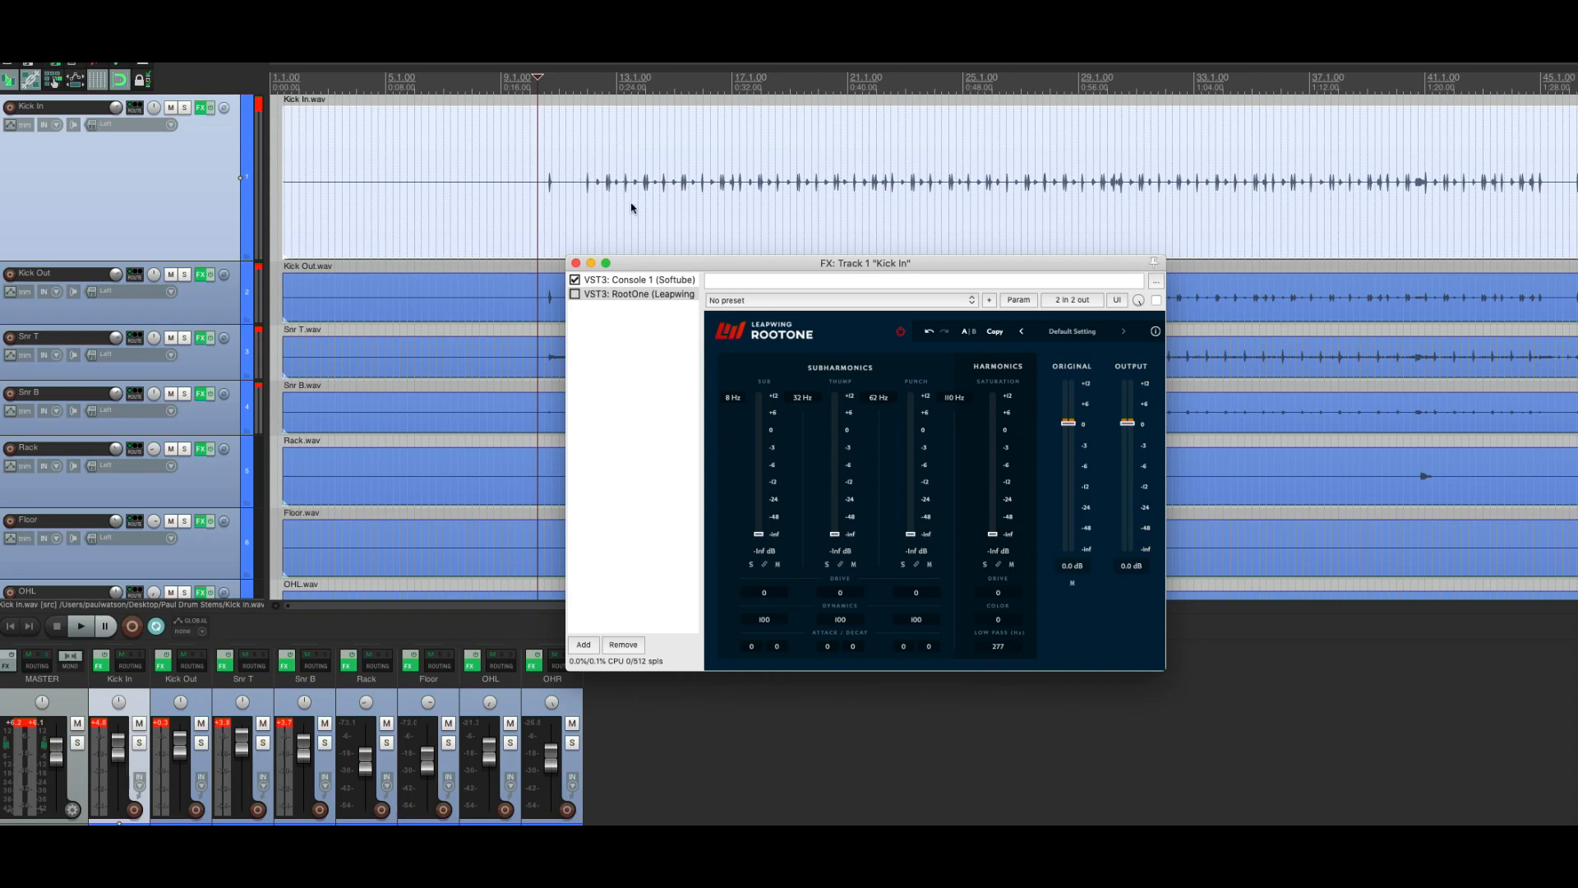
pyautogui.scroll(6, 633, 203)
pyautogui.scroll(-6, 632, 207)
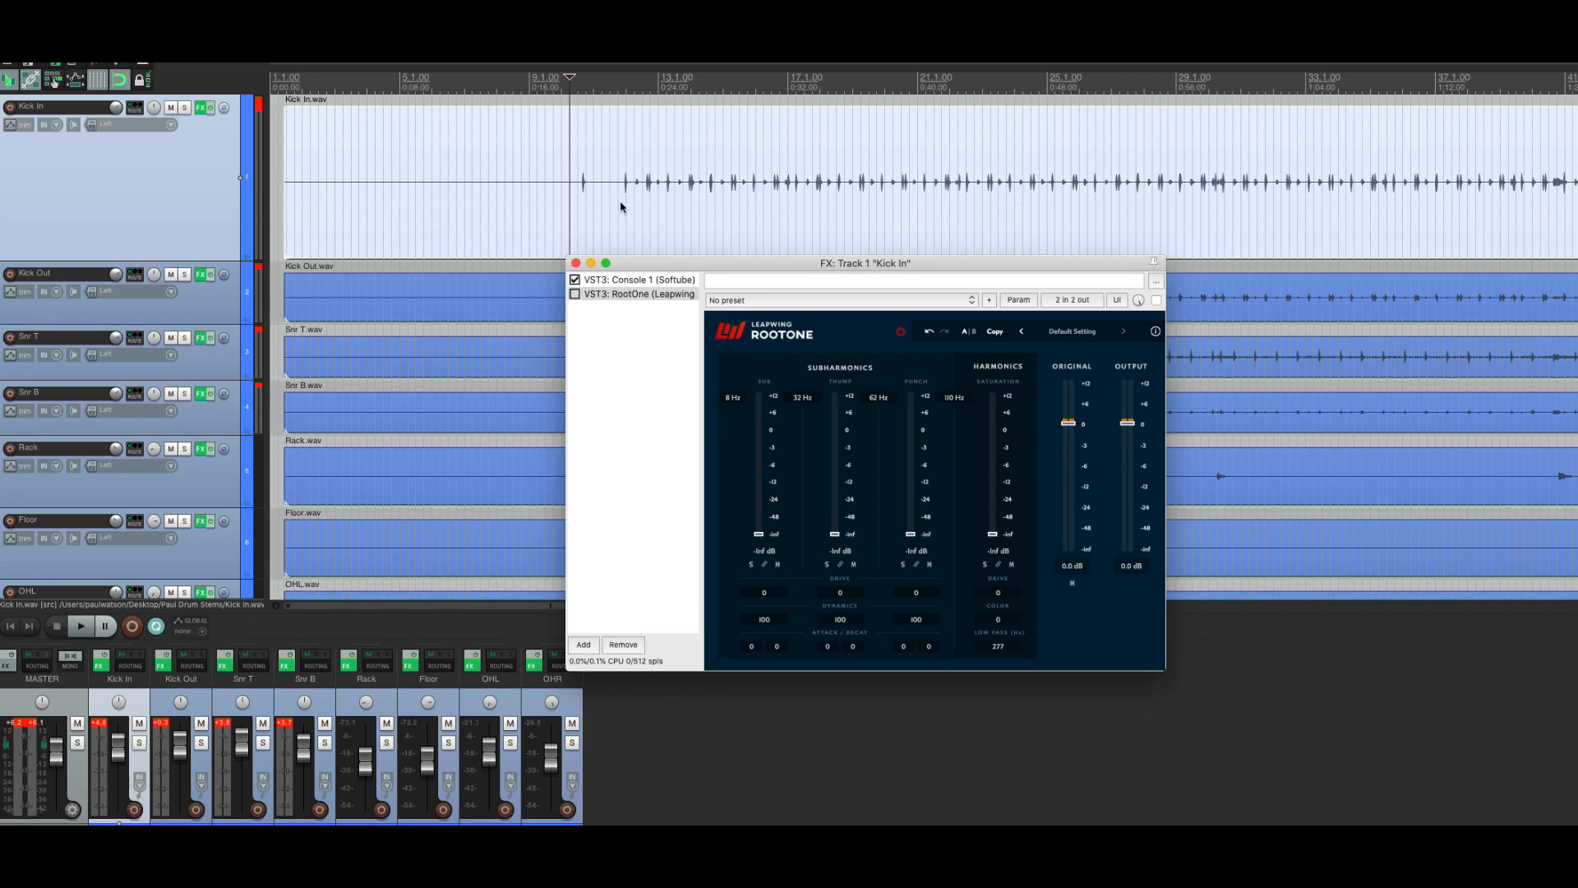
pyautogui.click(618, 209)
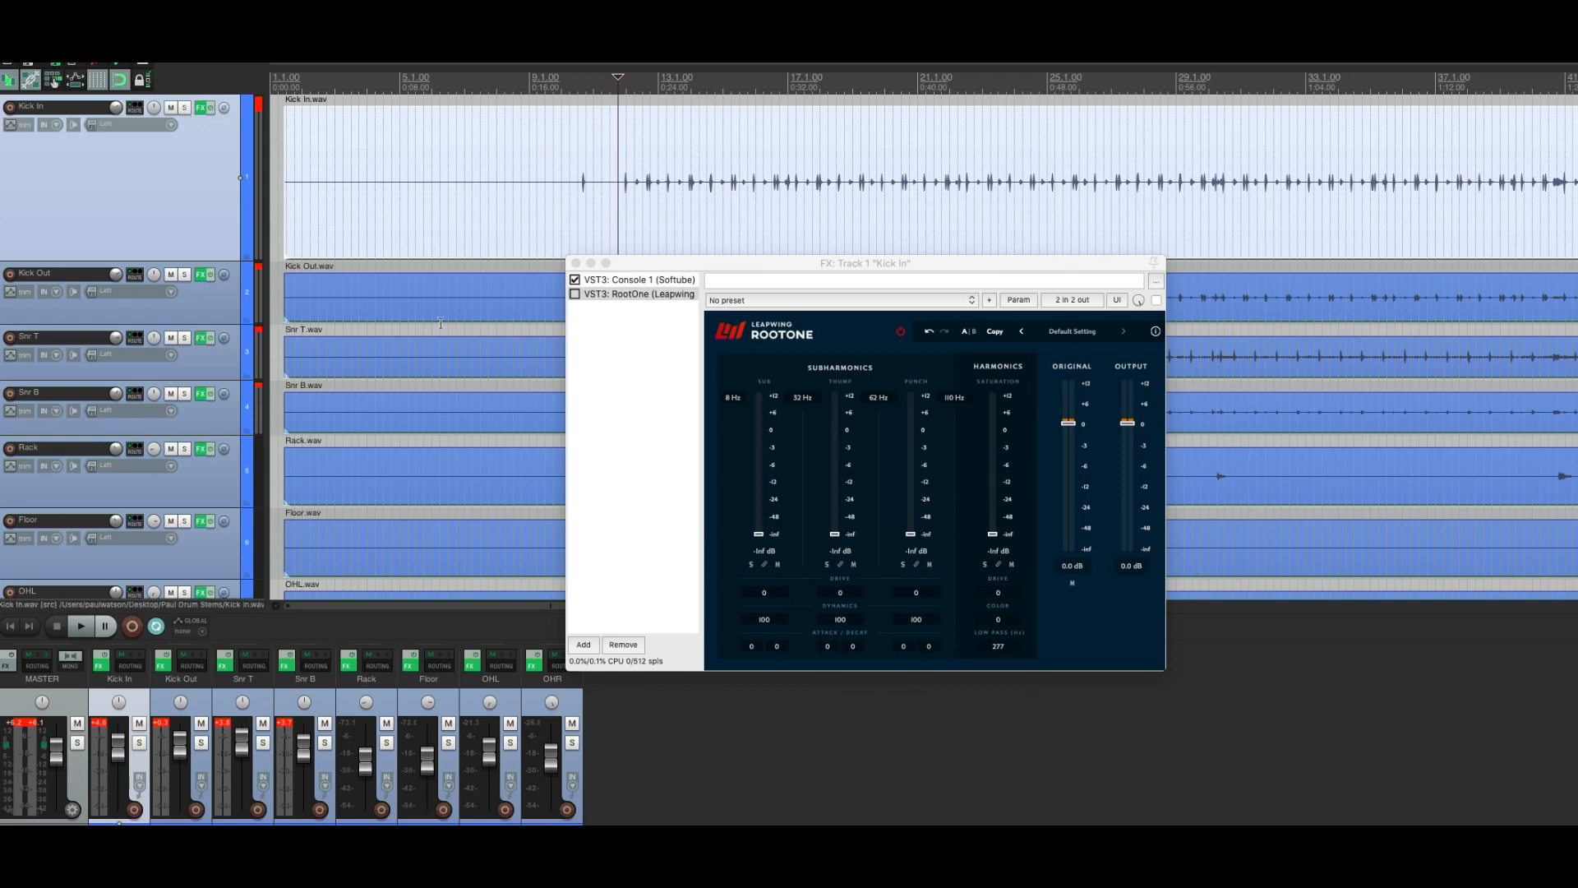
# Step: Play the kick with RootOne re-enabled, set Sub to 12 Hz and 3.9 dB, and compare it against bypass
pyautogui.click(576, 295)
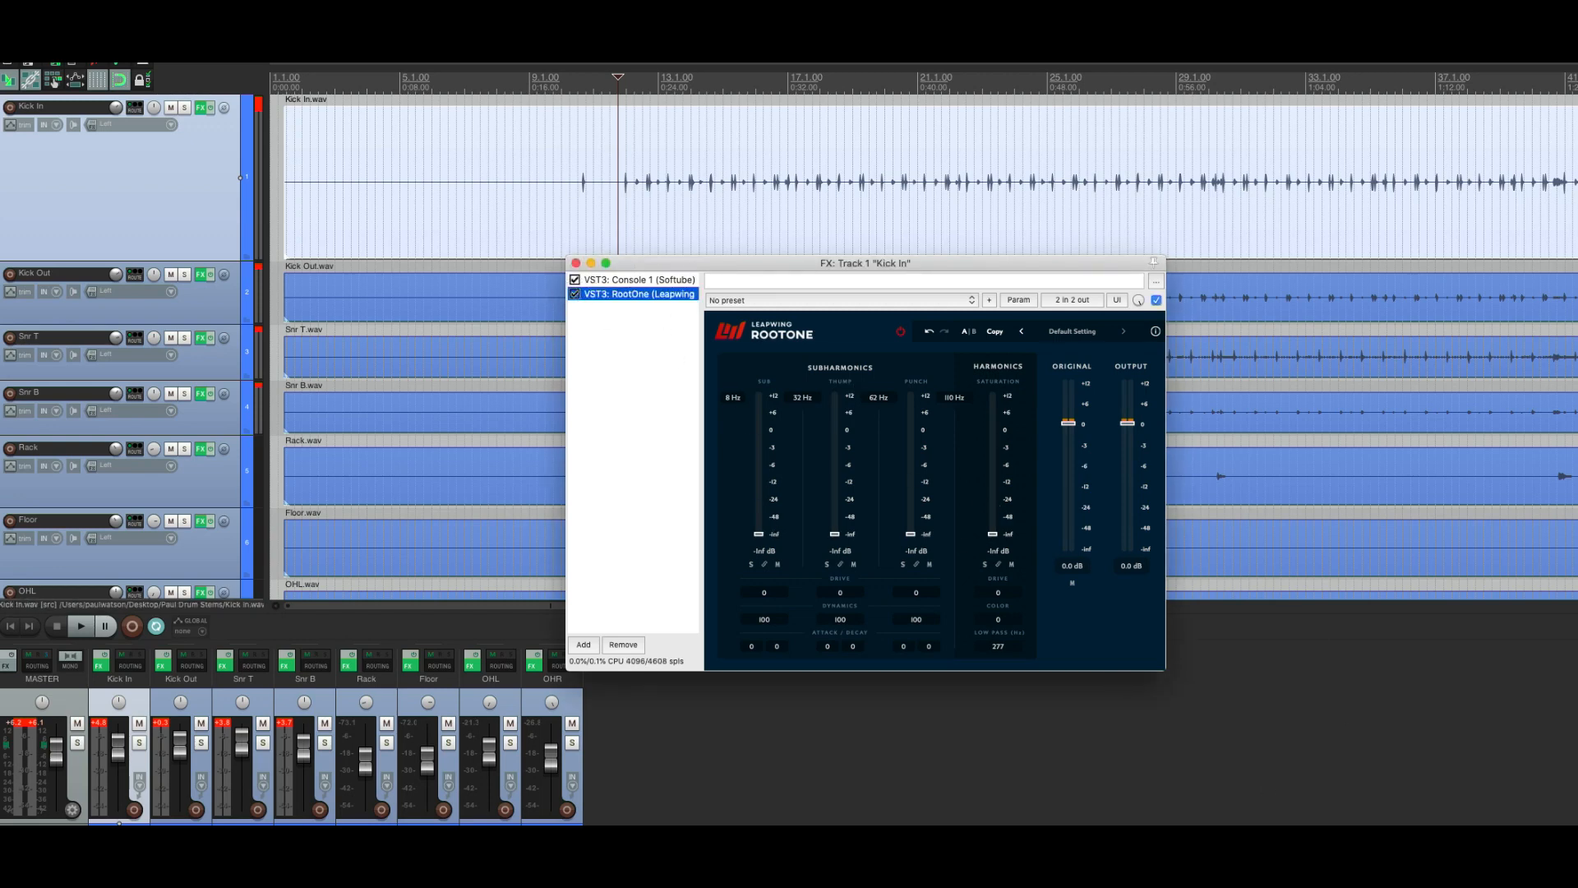
pyautogui.press('space')
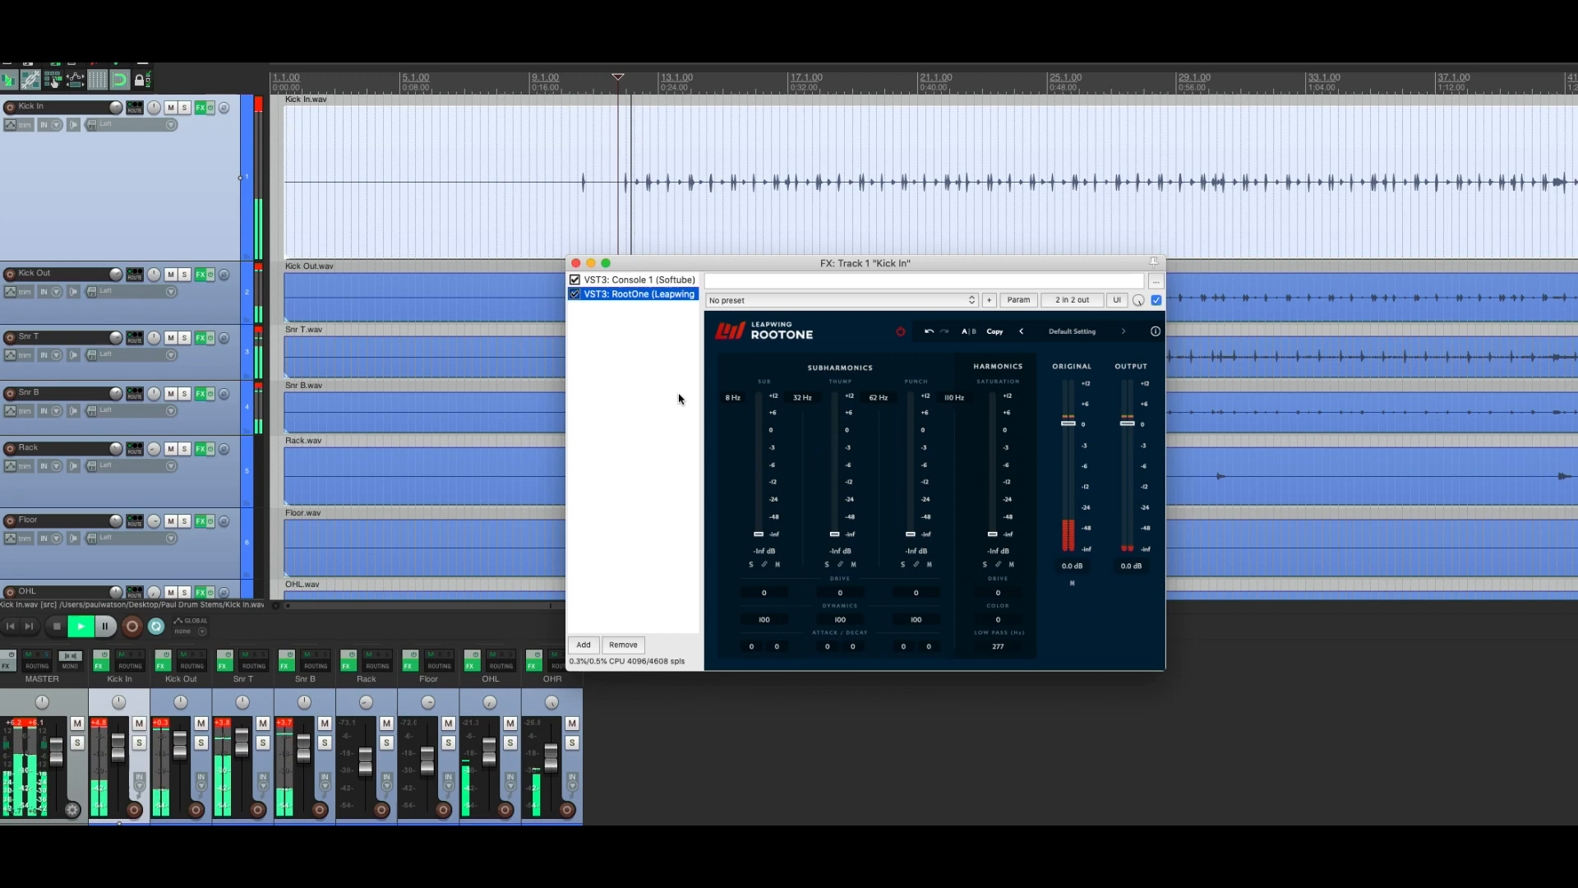
pyautogui.moveTo(759, 536); pyautogui.dragTo(760, 434)
pyautogui.moveTo(759, 435); pyautogui.dragTo(728, 374)
pyautogui.moveTo(759, 429); pyautogui.dragTo(761, 422)
pyautogui.click(574, 295)
pyautogui.click(574, 294)
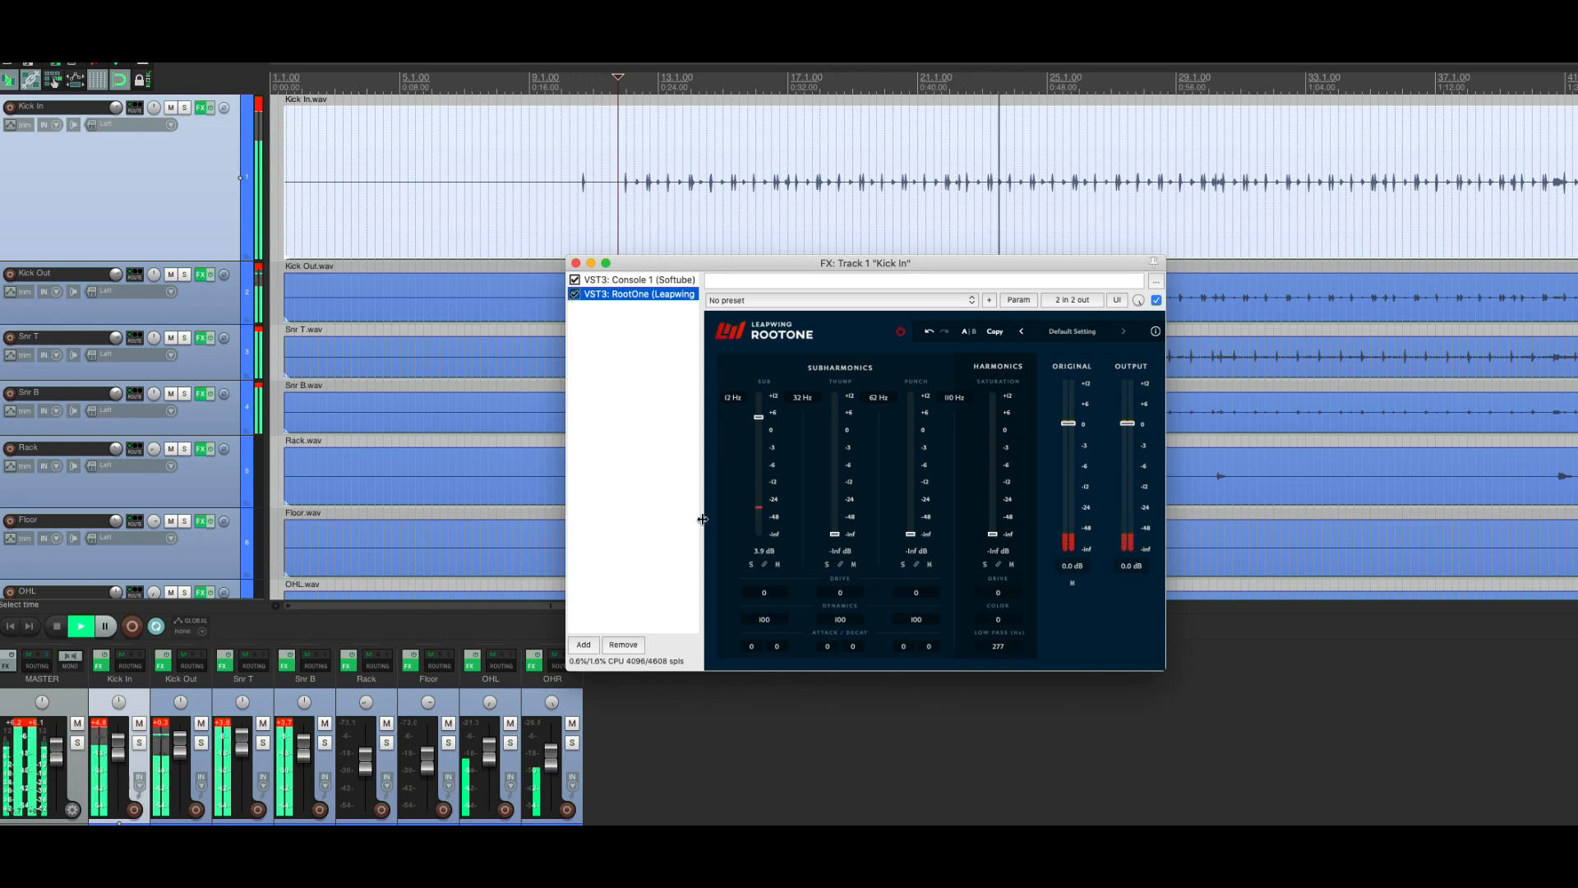
# Step: Try the Sub band at drive 100, 12.0 dB and 8 Hz, and compare it against bypass
pyautogui.click(765, 589)
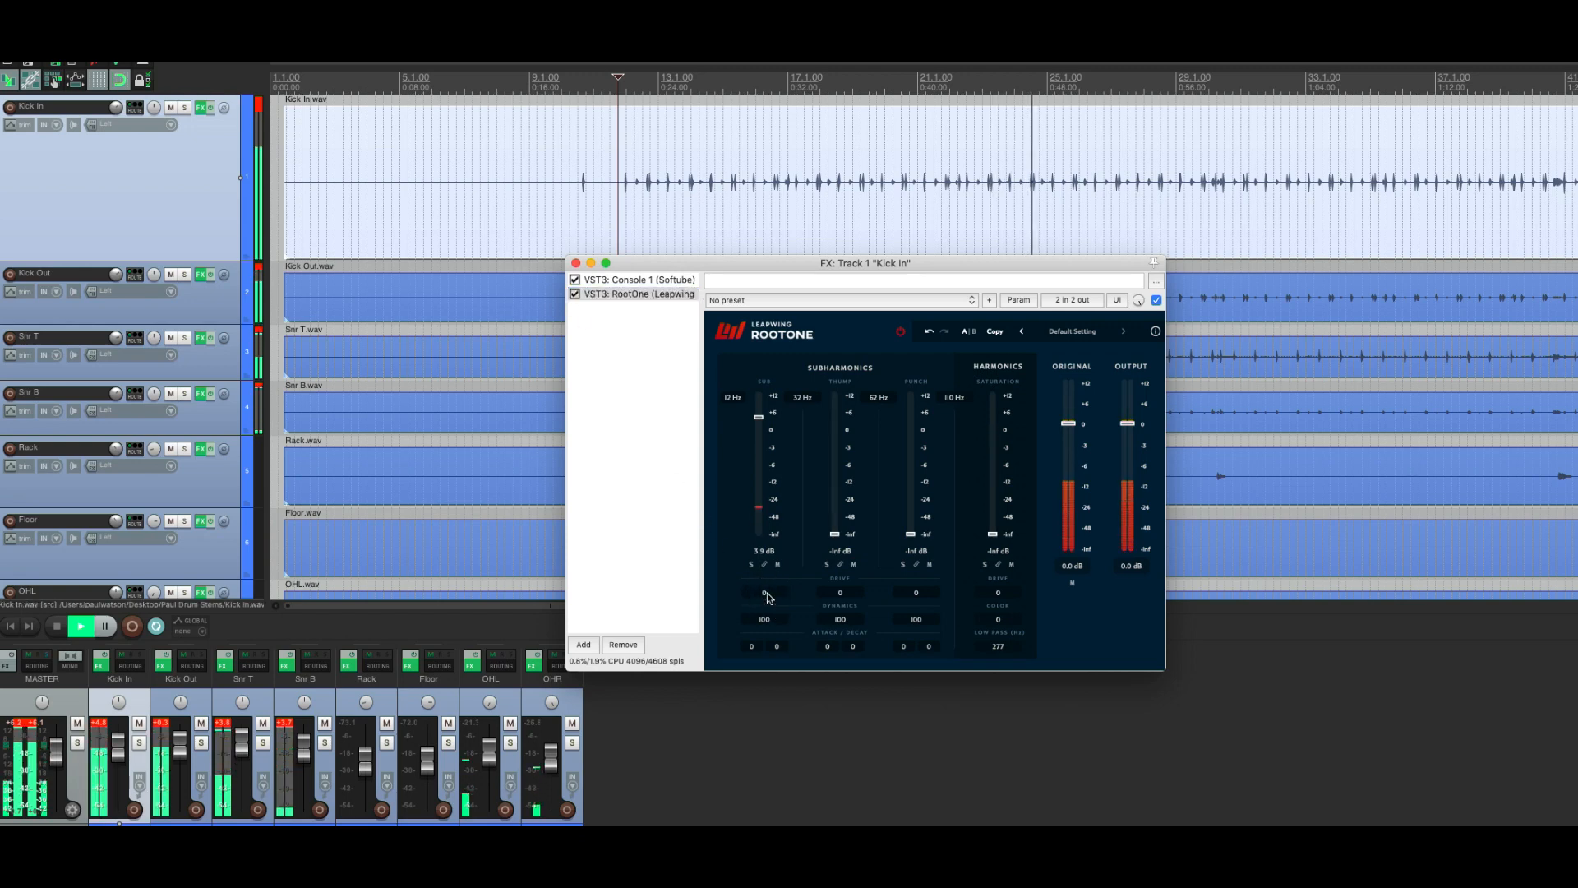
pyautogui.moveTo(768, 593); pyautogui.dragTo(777, 535)
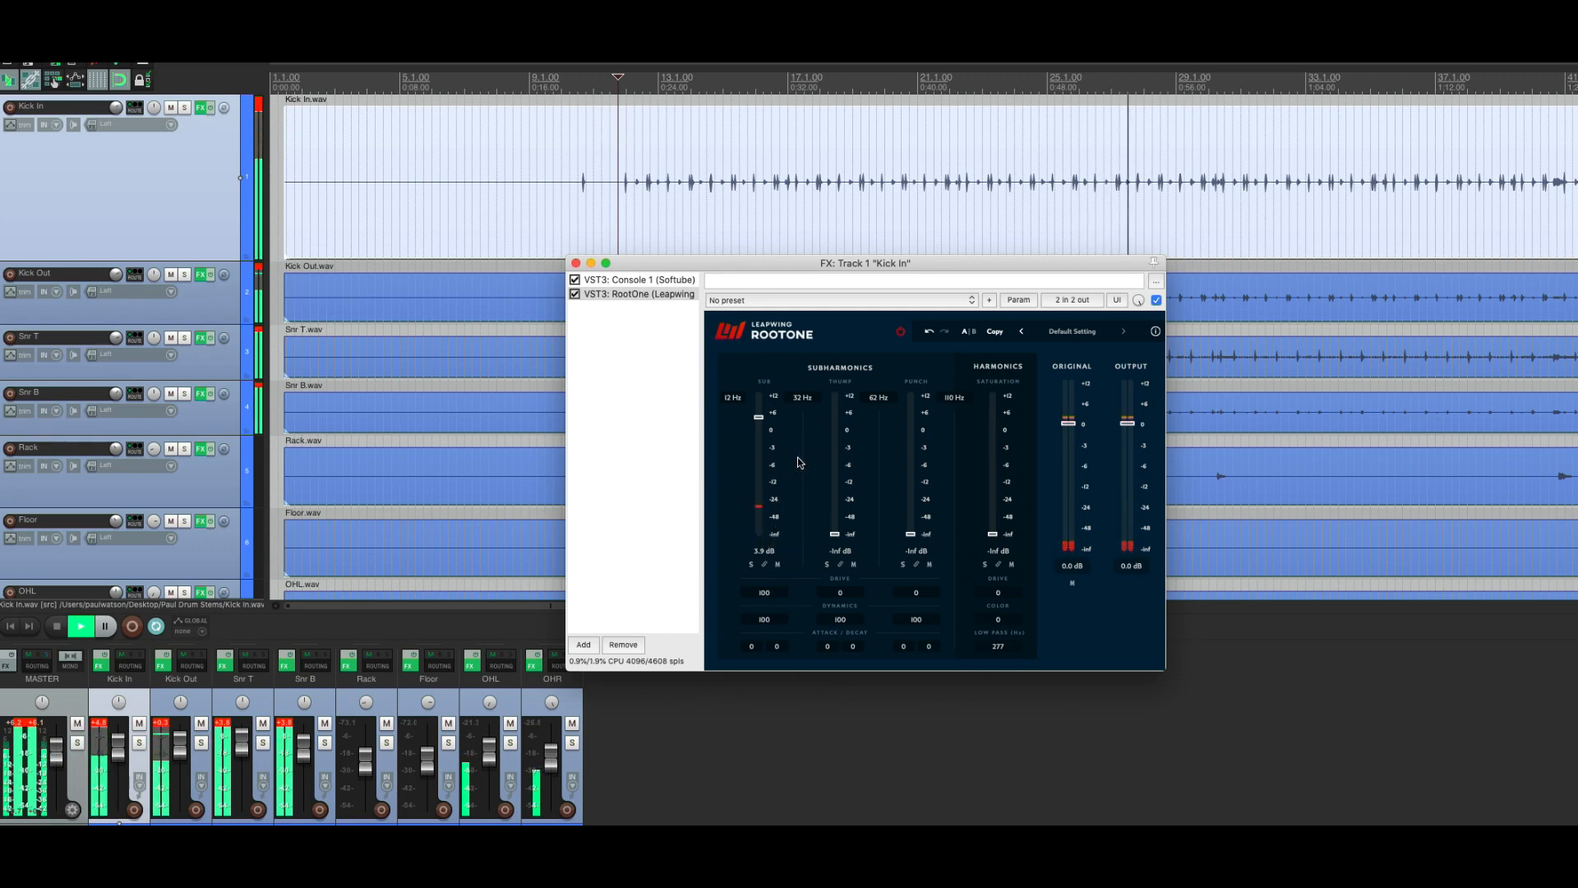
pyautogui.moveTo(761, 421); pyautogui.dragTo(729, 436)
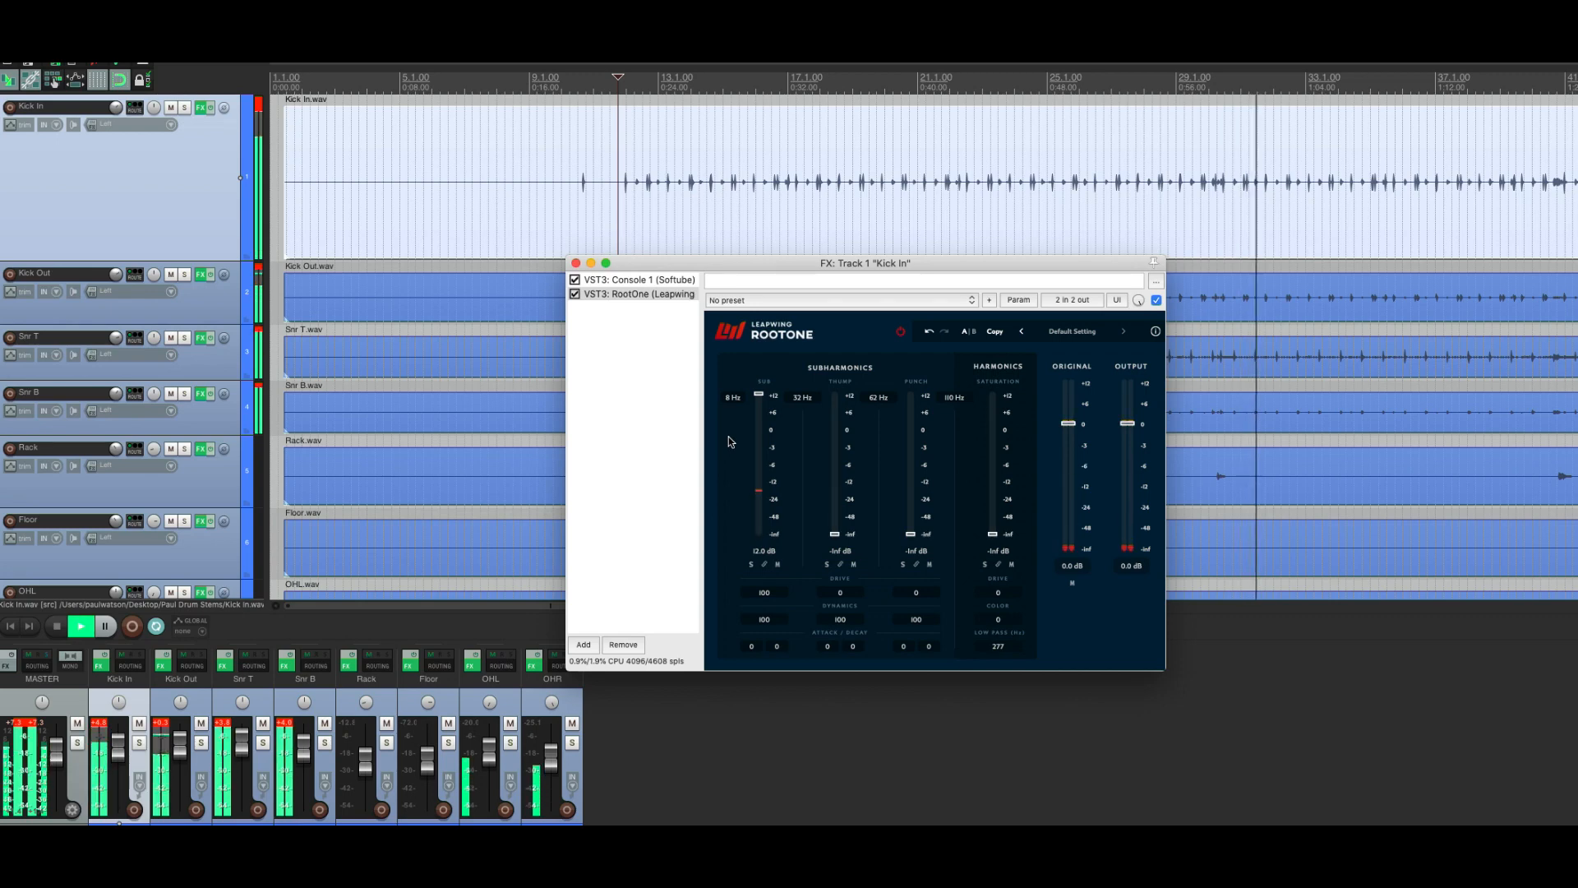
pyautogui.click(575, 294)
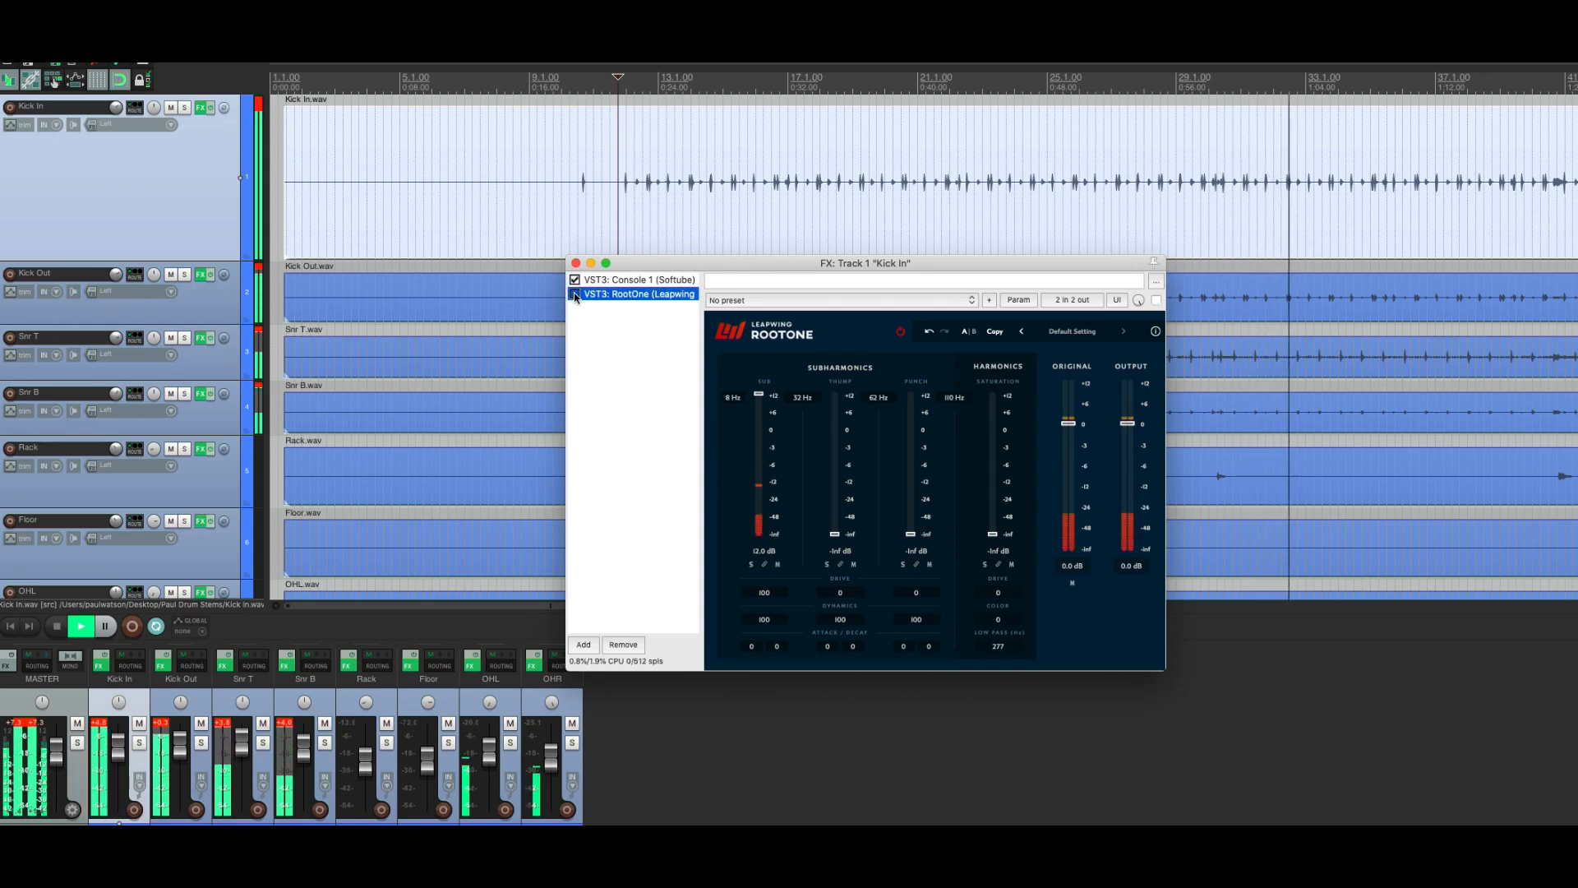
pyautogui.click(574, 294)
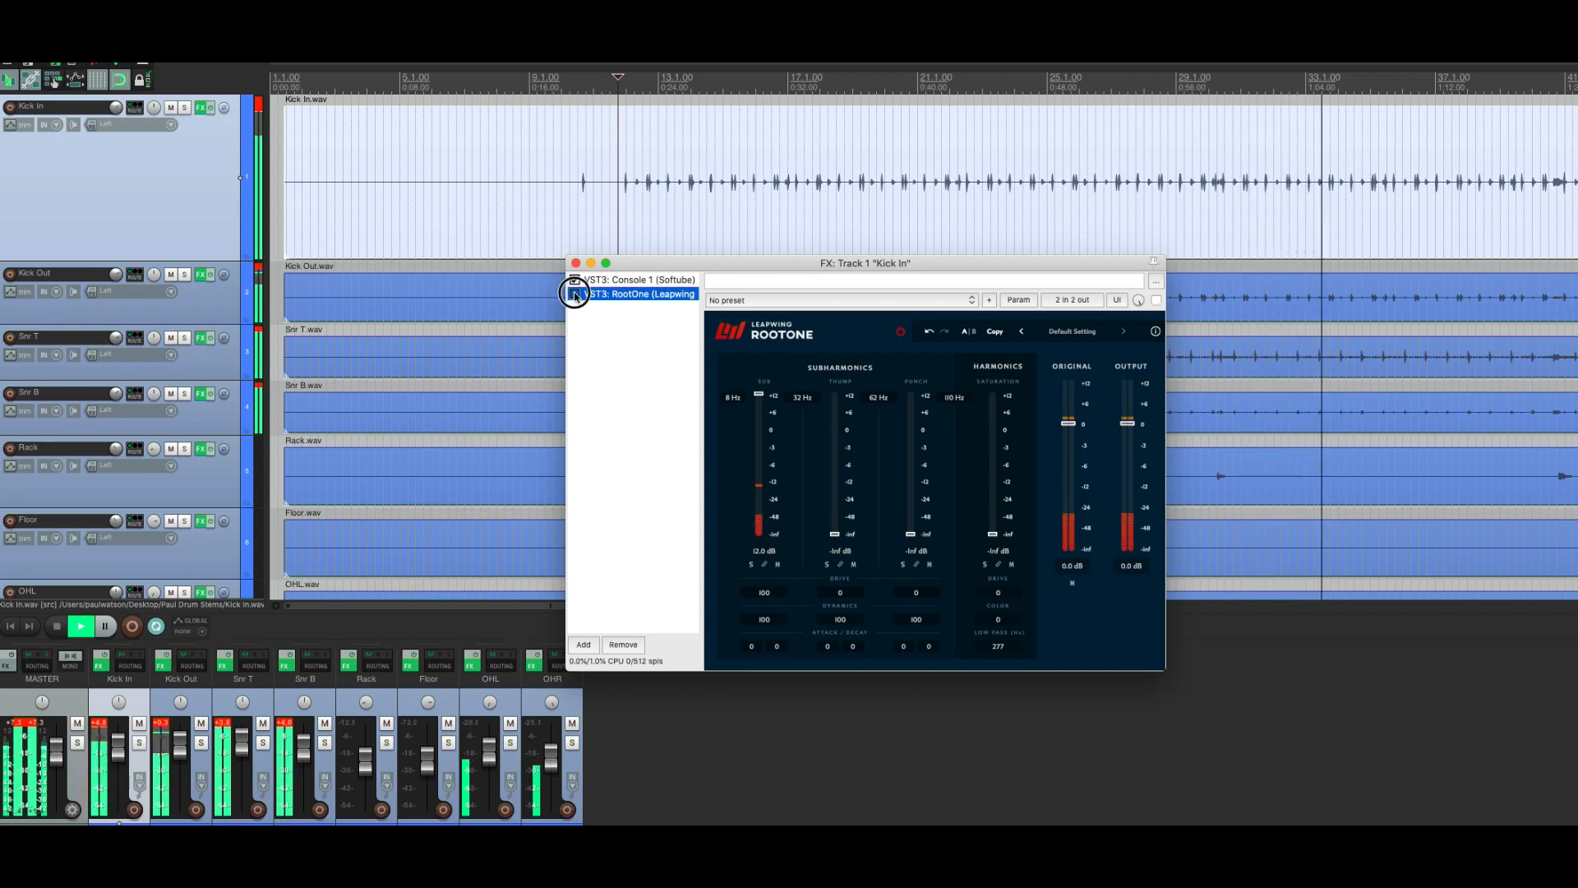
# Step: Try the Sub band at -6.9 dB with drive 61, attack 36 and decay 44
pyautogui.moveTo(758, 399); pyautogui.dragTo(758, 467)
pyautogui.moveTo(774, 607); pyautogui.dragTo(747, 493)
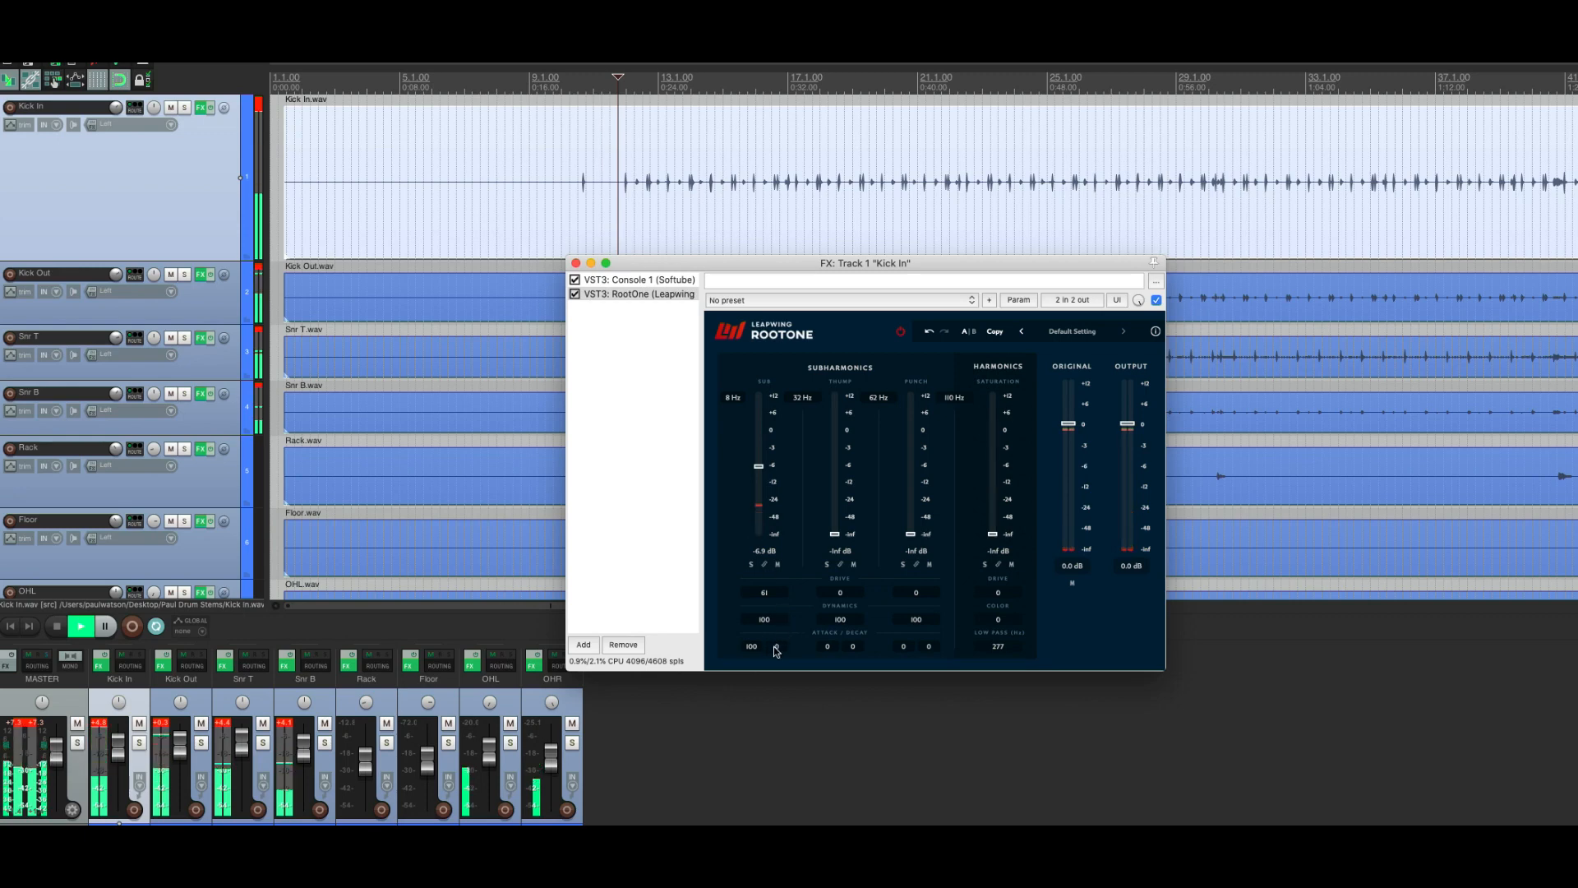
pyautogui.moveTo(775, 649); pyautogui.dragTo(777, 597)
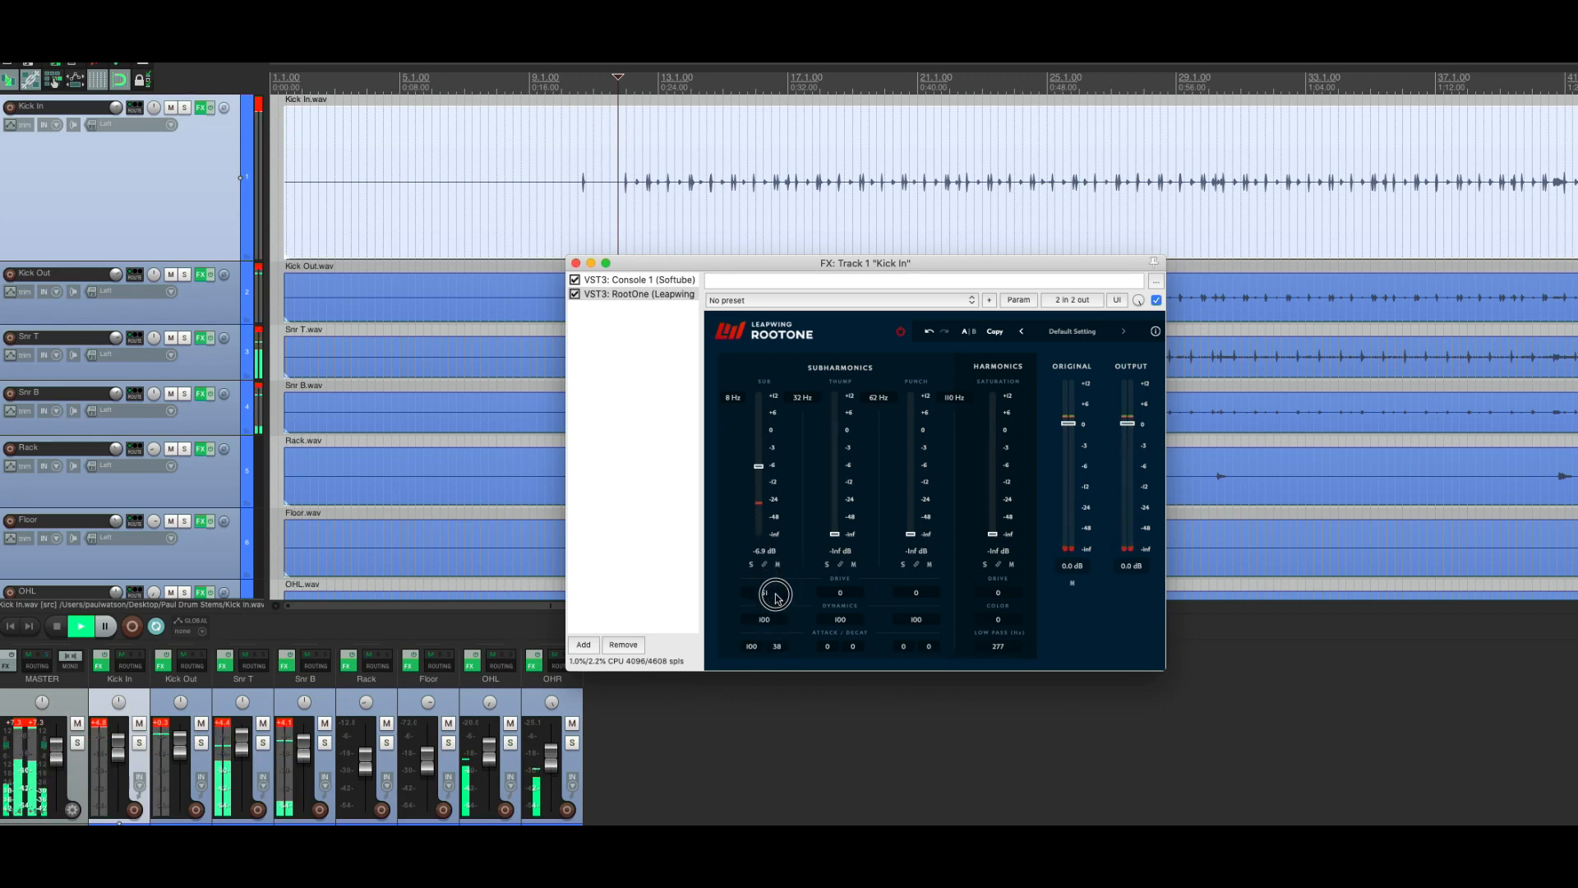
pyautogui.moveTo(753, 674); pyautogui.dragTo(753, 703)
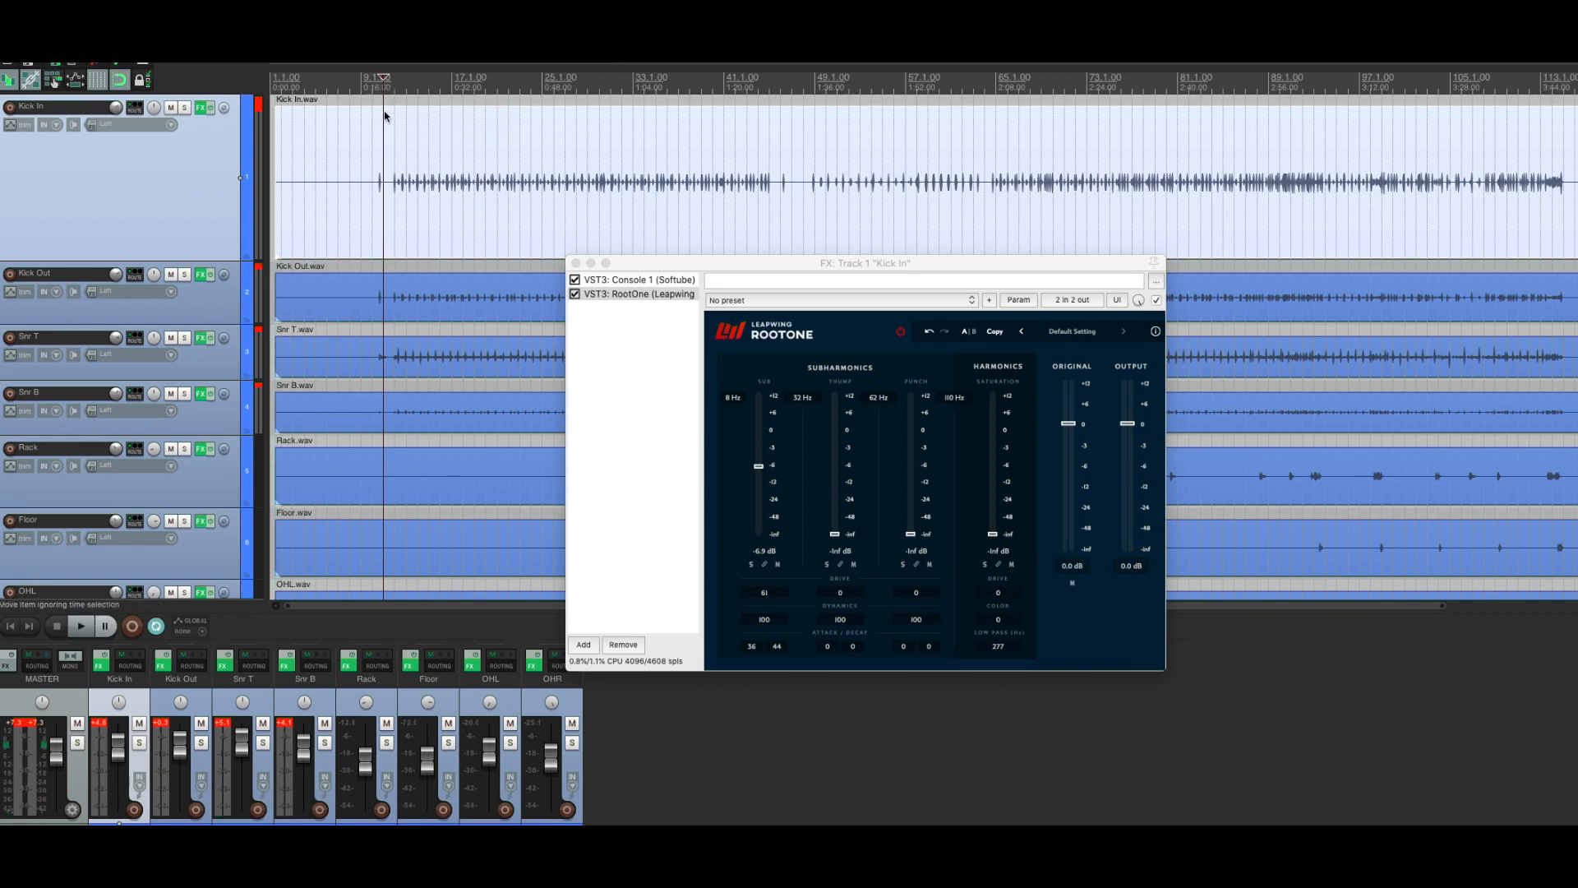
# Step: Play a time selection from about bar 11 to bar 46 with RootOne's Sub band and the Kick In track soloed
pyautogui.moveTo(385, 99); pyautogui.dragTo(779, 98)
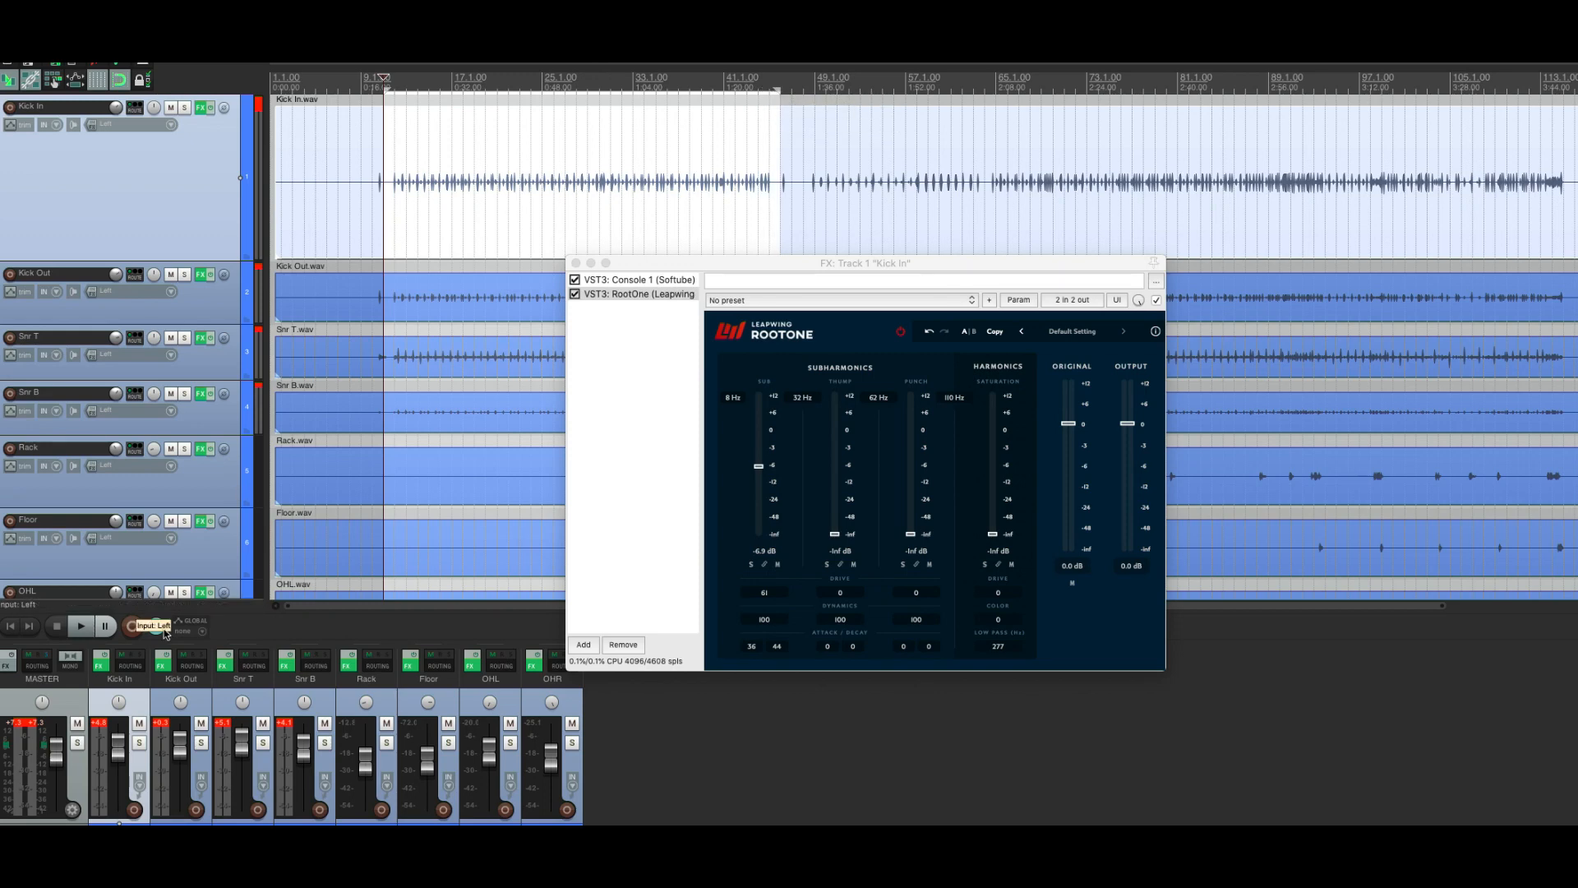
pyautogui.click(80, 626)
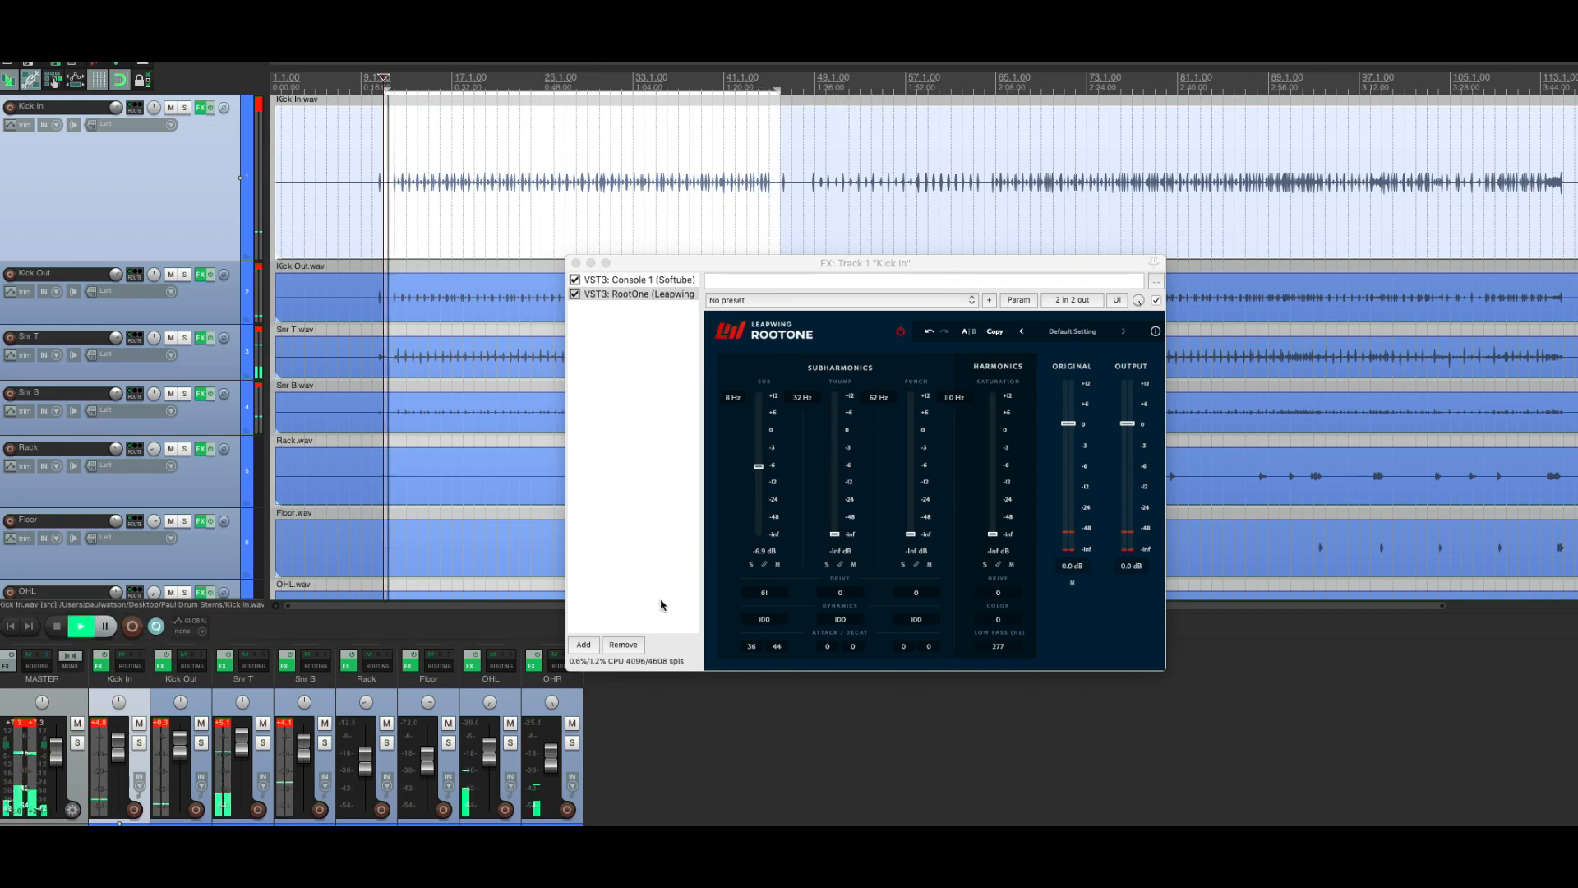
pyautogui.click(751, 565)
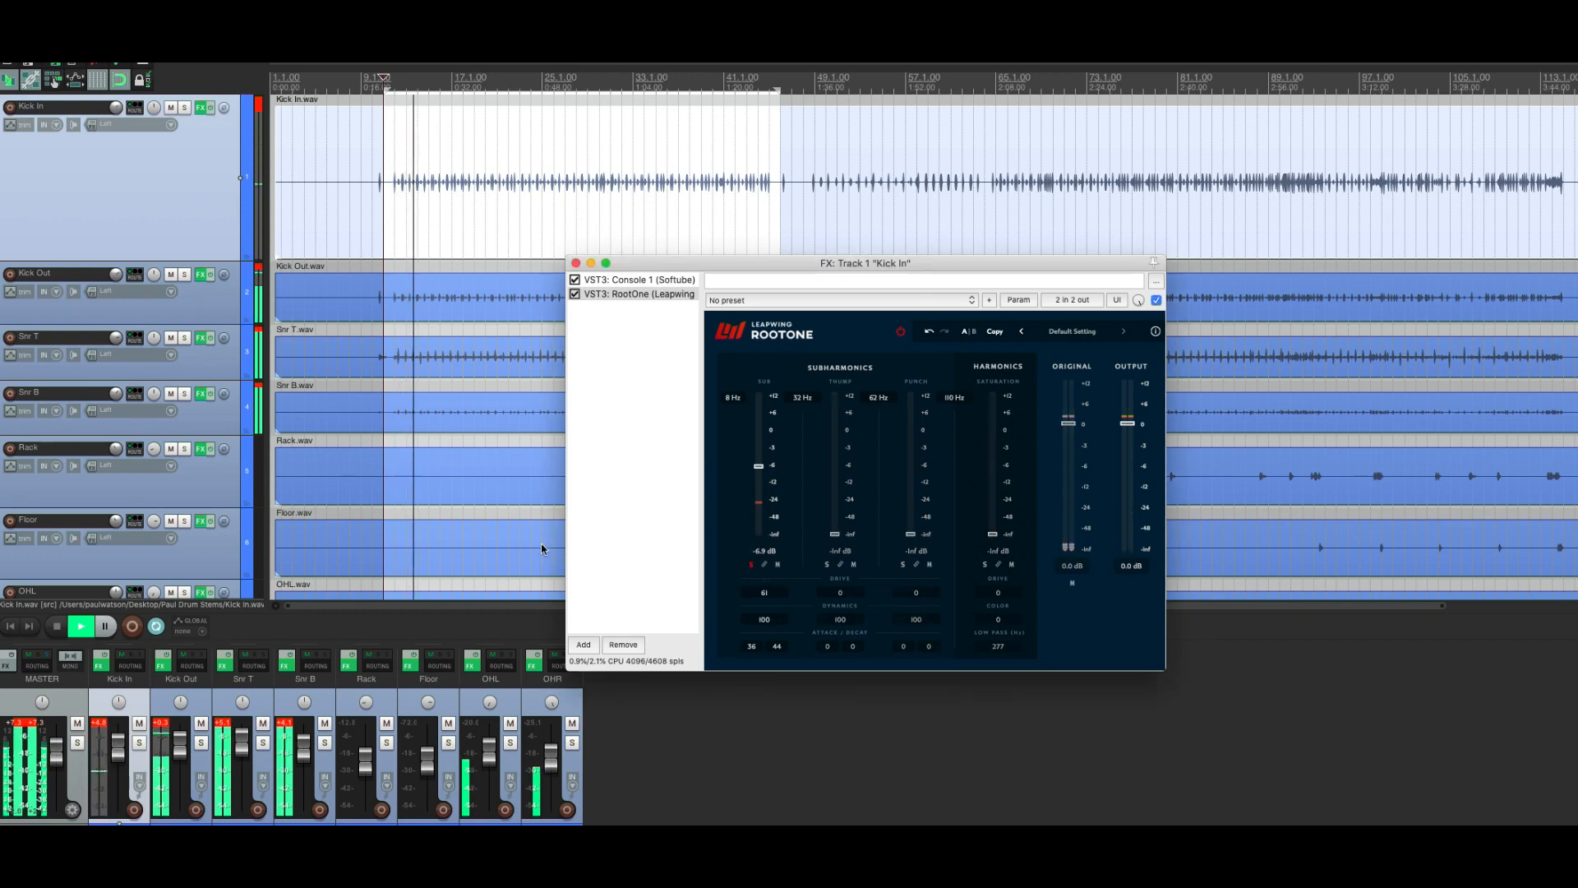
pyautogui.click(139, 744)
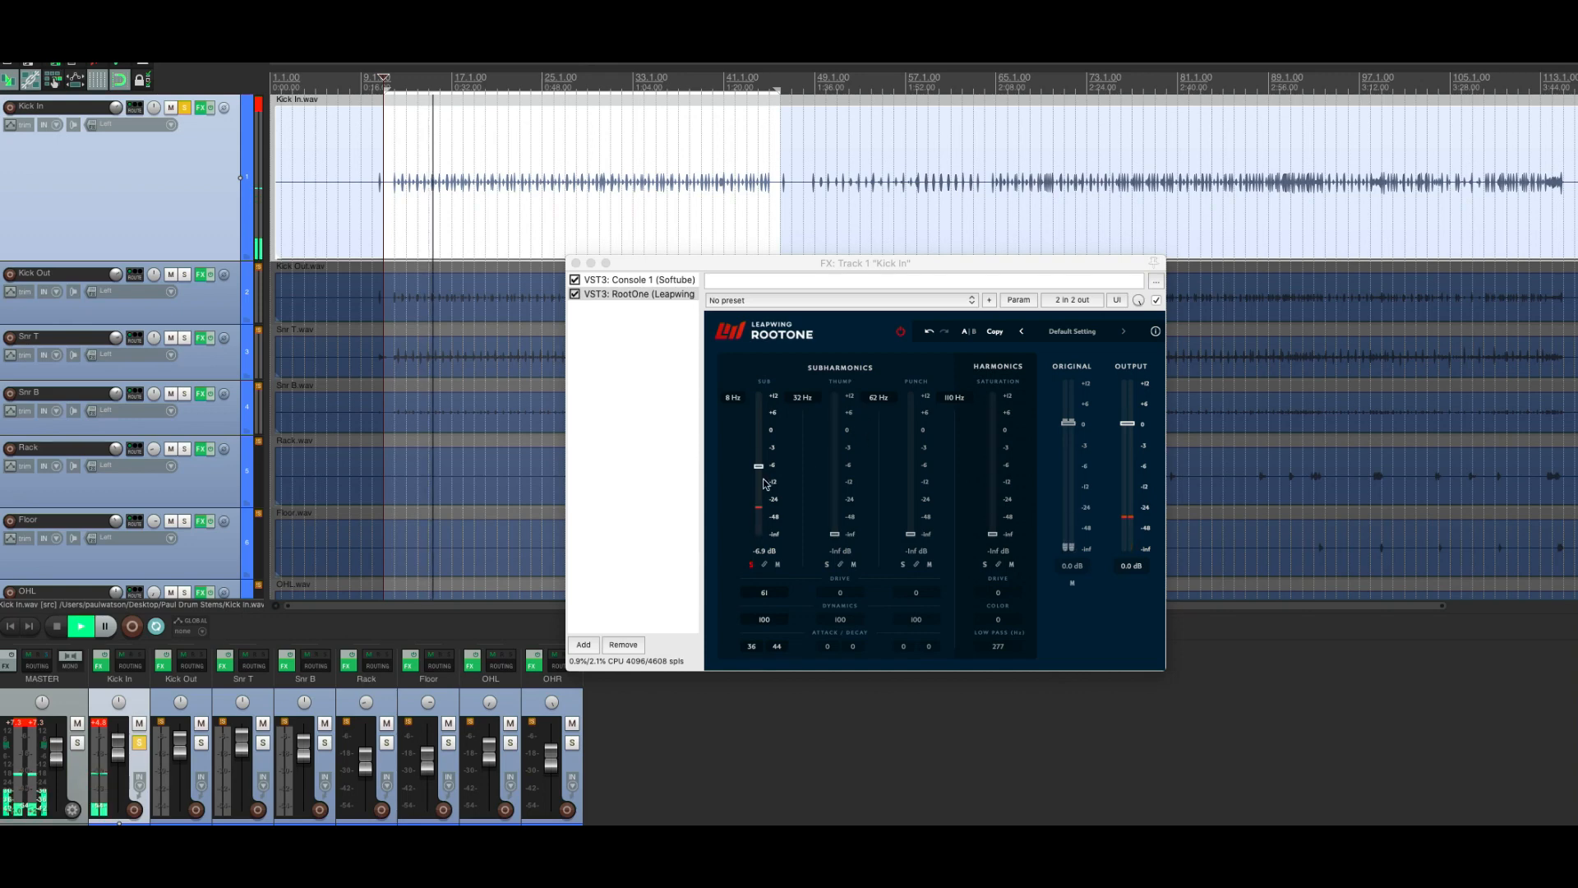
# Step: Set the soloed Sub band to 11 Hz and 12.0 dB, with drive 57 and attack and decay at 0
pyautogui.click(759, 469)
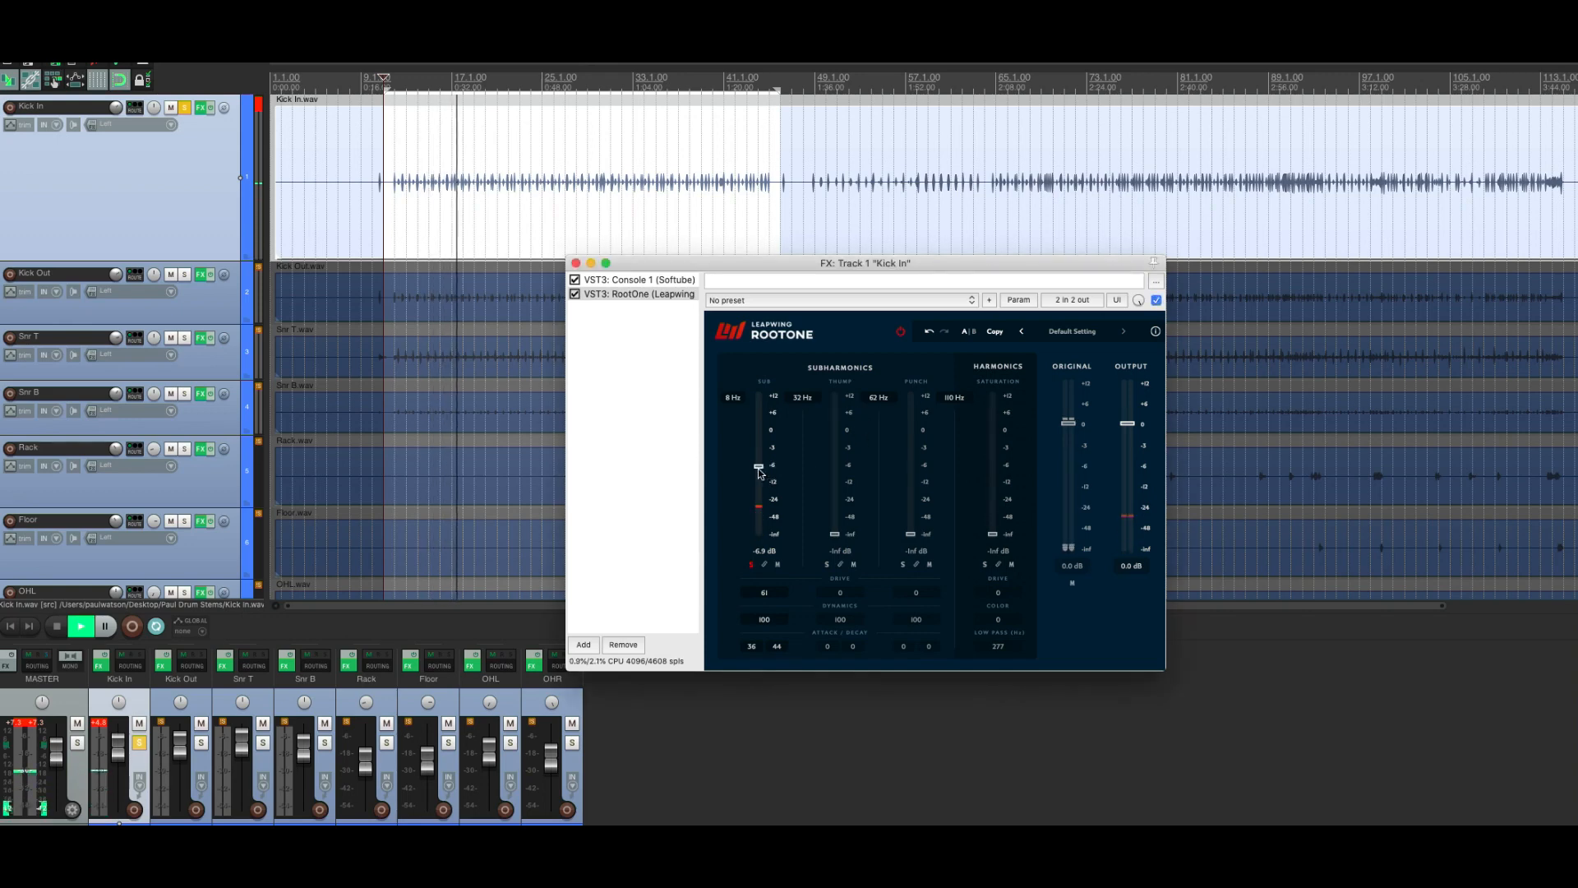
pyautogui.moveTo(758, 471); pyautogui.dragTo(759, 432)
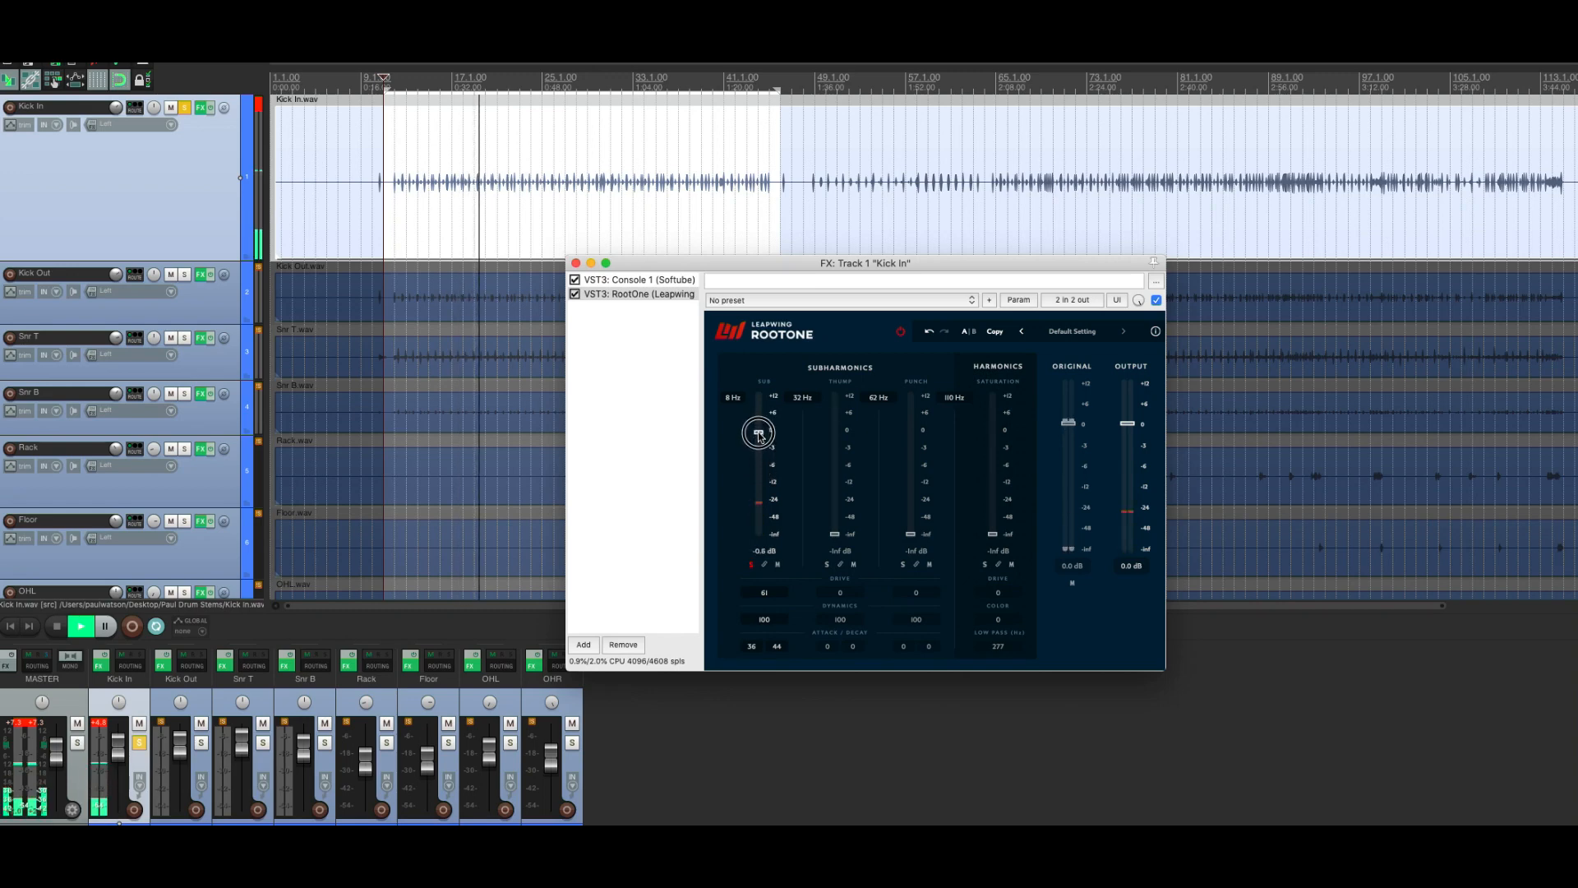
pyautogui.moveTo(751, 646); pyautogui.dragTo(757, 526)
pyautogui.moveTo(758, 430); pyautogui.dragTo(738, 377)
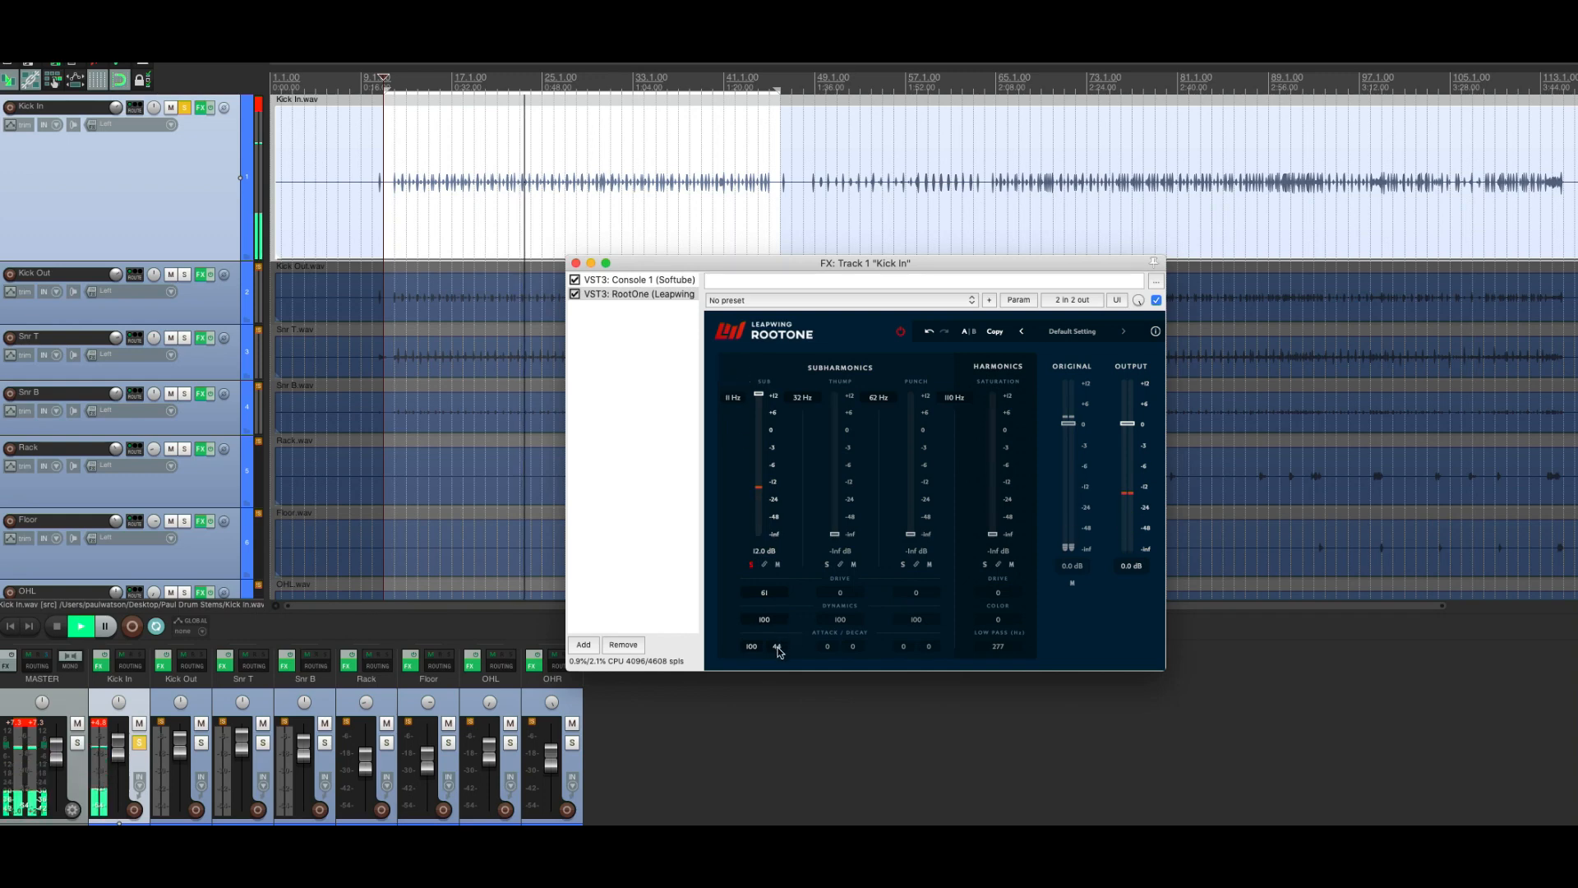
pyautogui.moveTo(777, 646); pyautogui.dragTo(778, 718)
pyautogui.moveTo(751, 648); pyautogui.dragTo(752, 830)
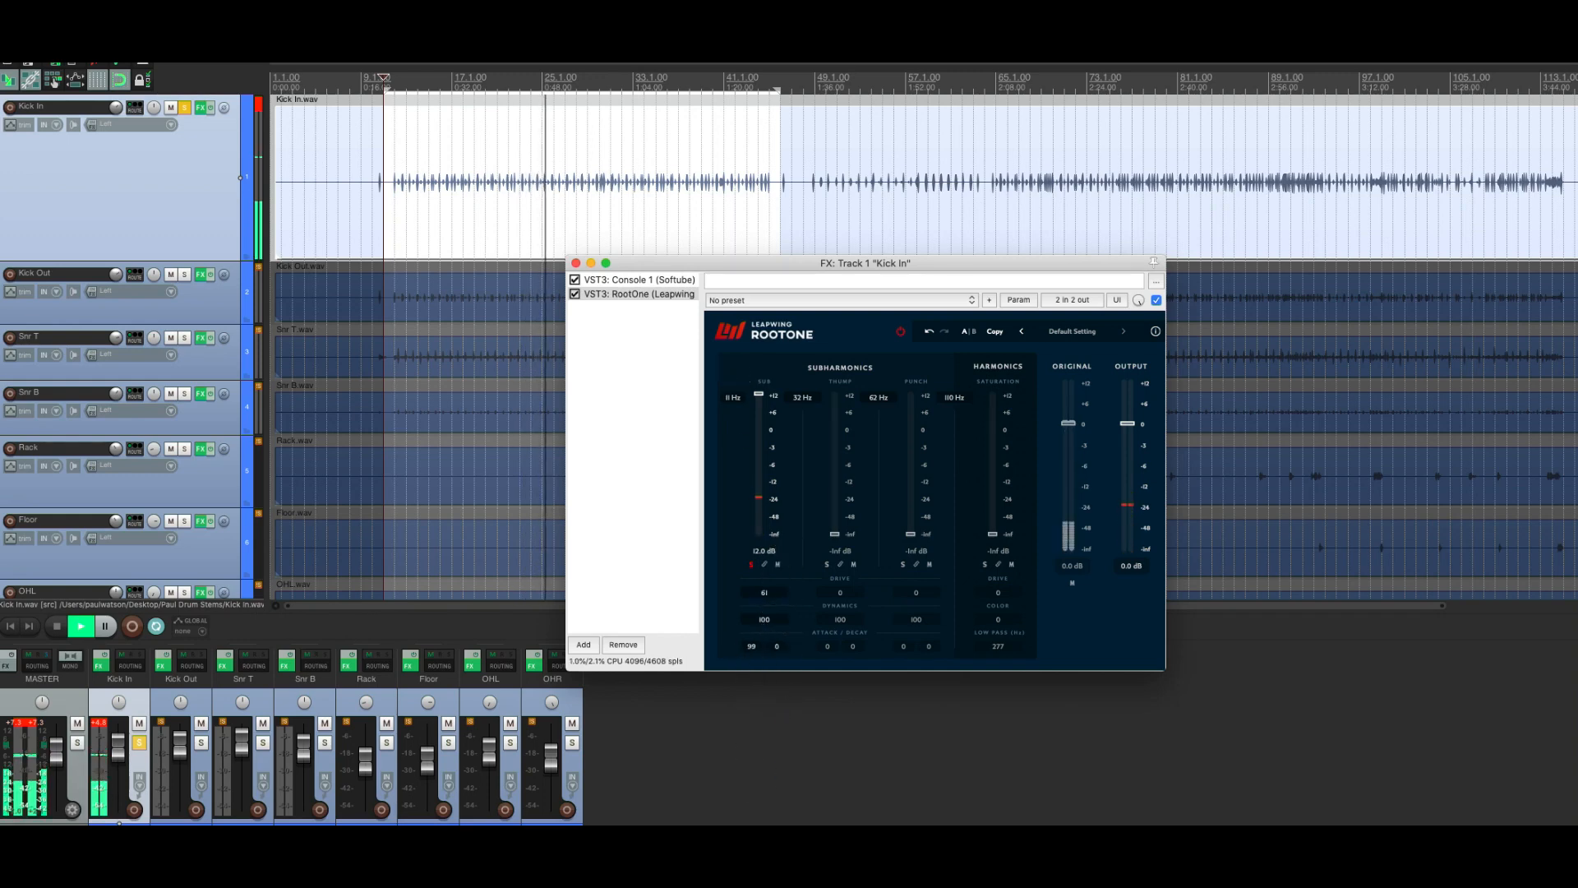
pyautogui.moveTo(764, 592); pyautogui.dragTo(843, 590)
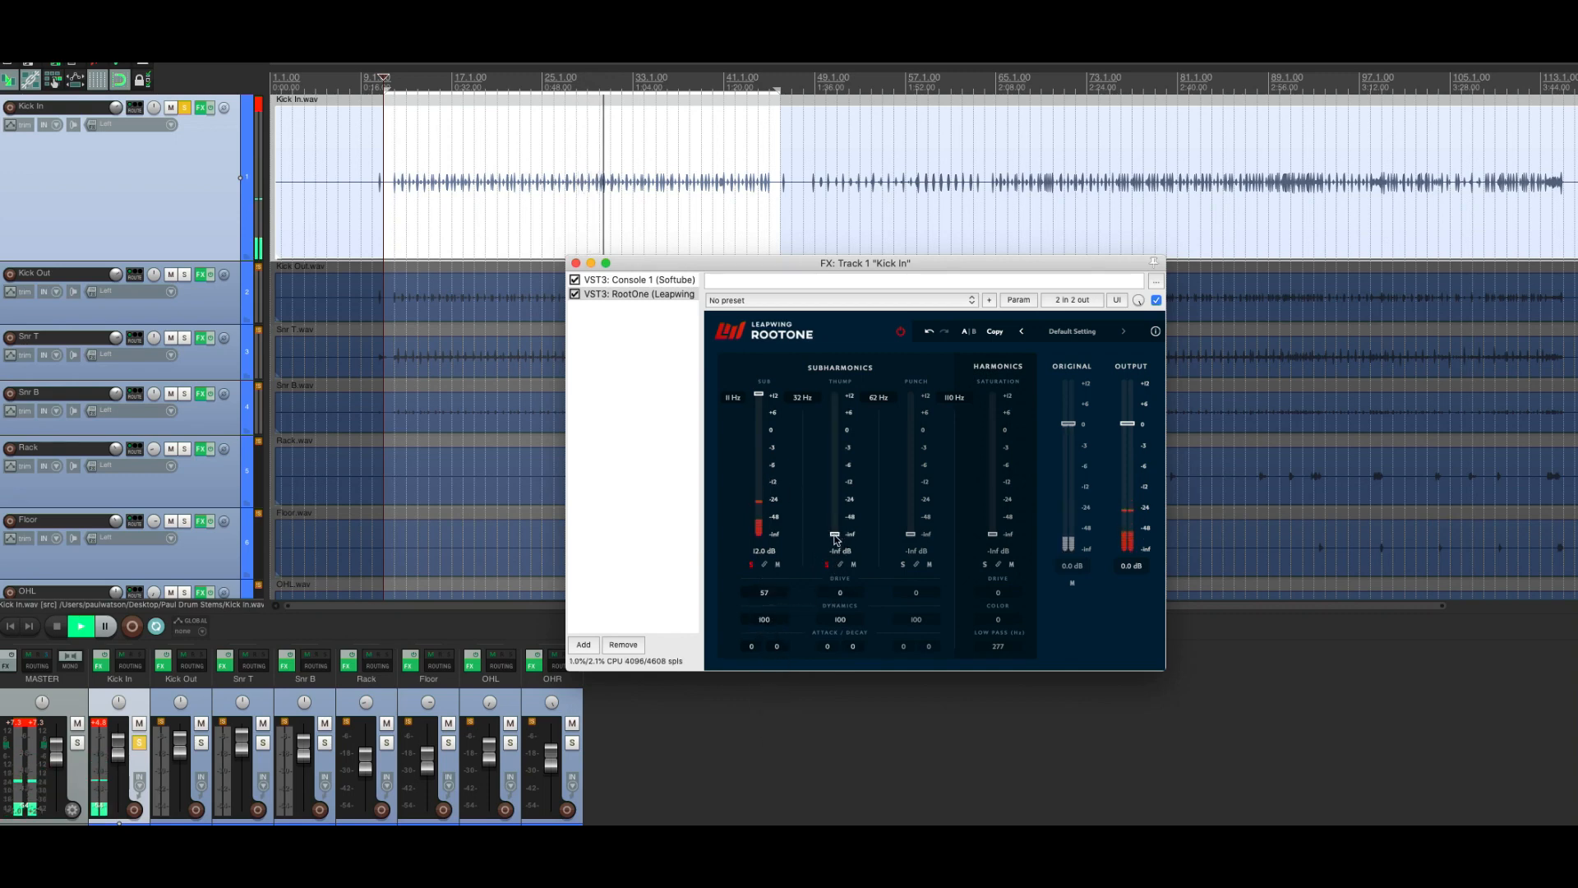
# Step: Raise the soloed Thump band's level to -7.9 dB and set its drive to 68
pyautogui.moveTo(835, 533); pyautogui.dragTo(834, 470)
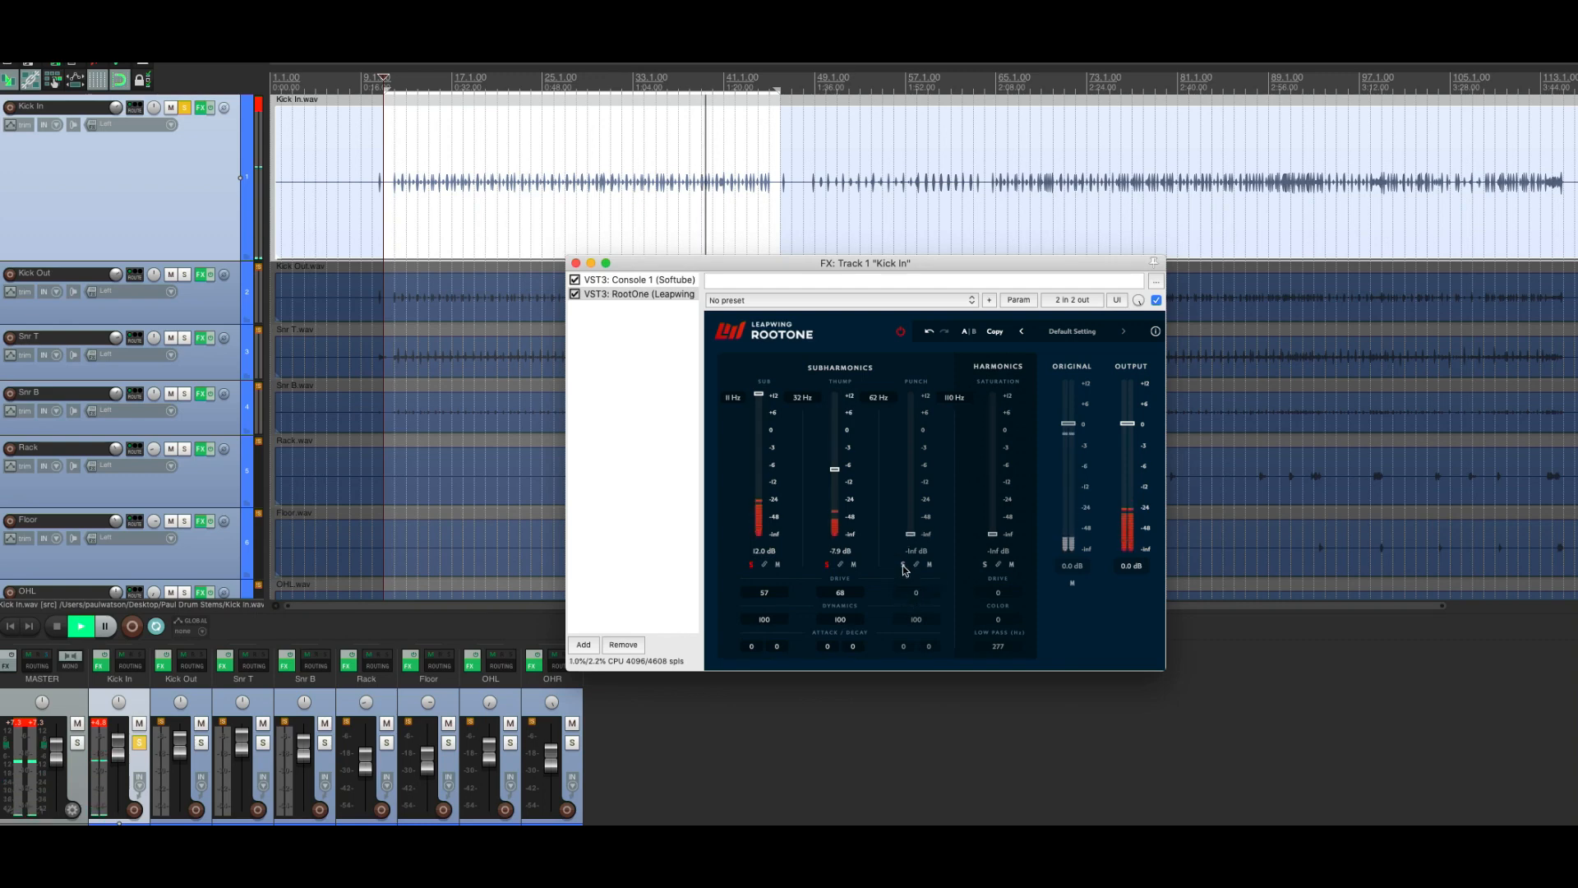
# Step: Try the soloed Punch band at -17.7 dB with drive 43
pyautogui.click(910, 535)
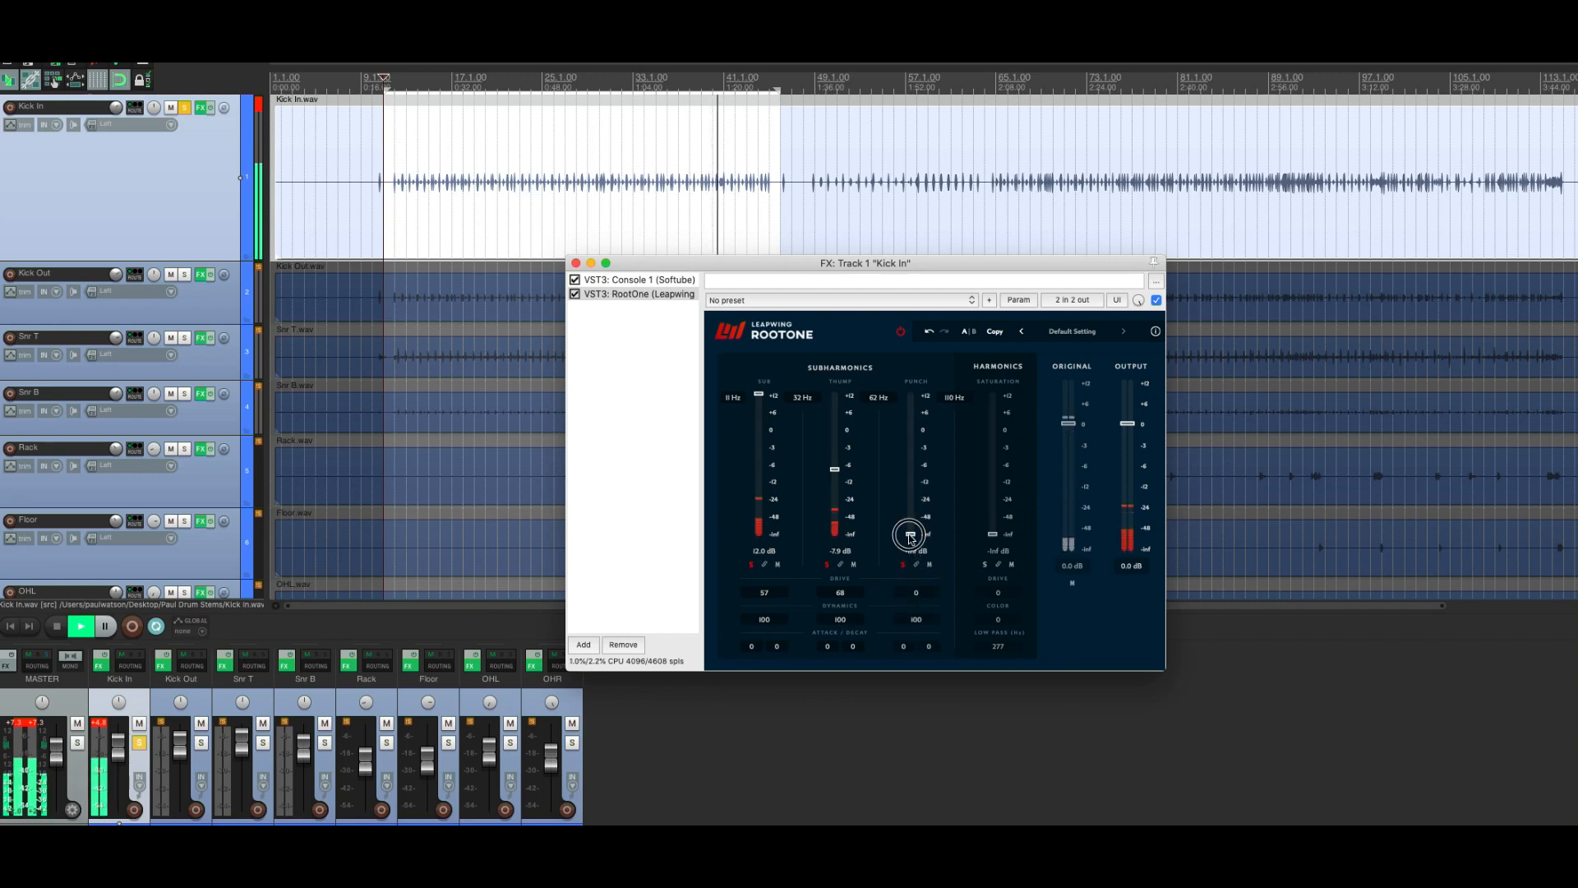
pyautogui.moveTo(910, 535); pyautogui.dragTo(911, 428)
pyautogui.moveTo(926, 585); pyautogui.dragTo(917, 535)
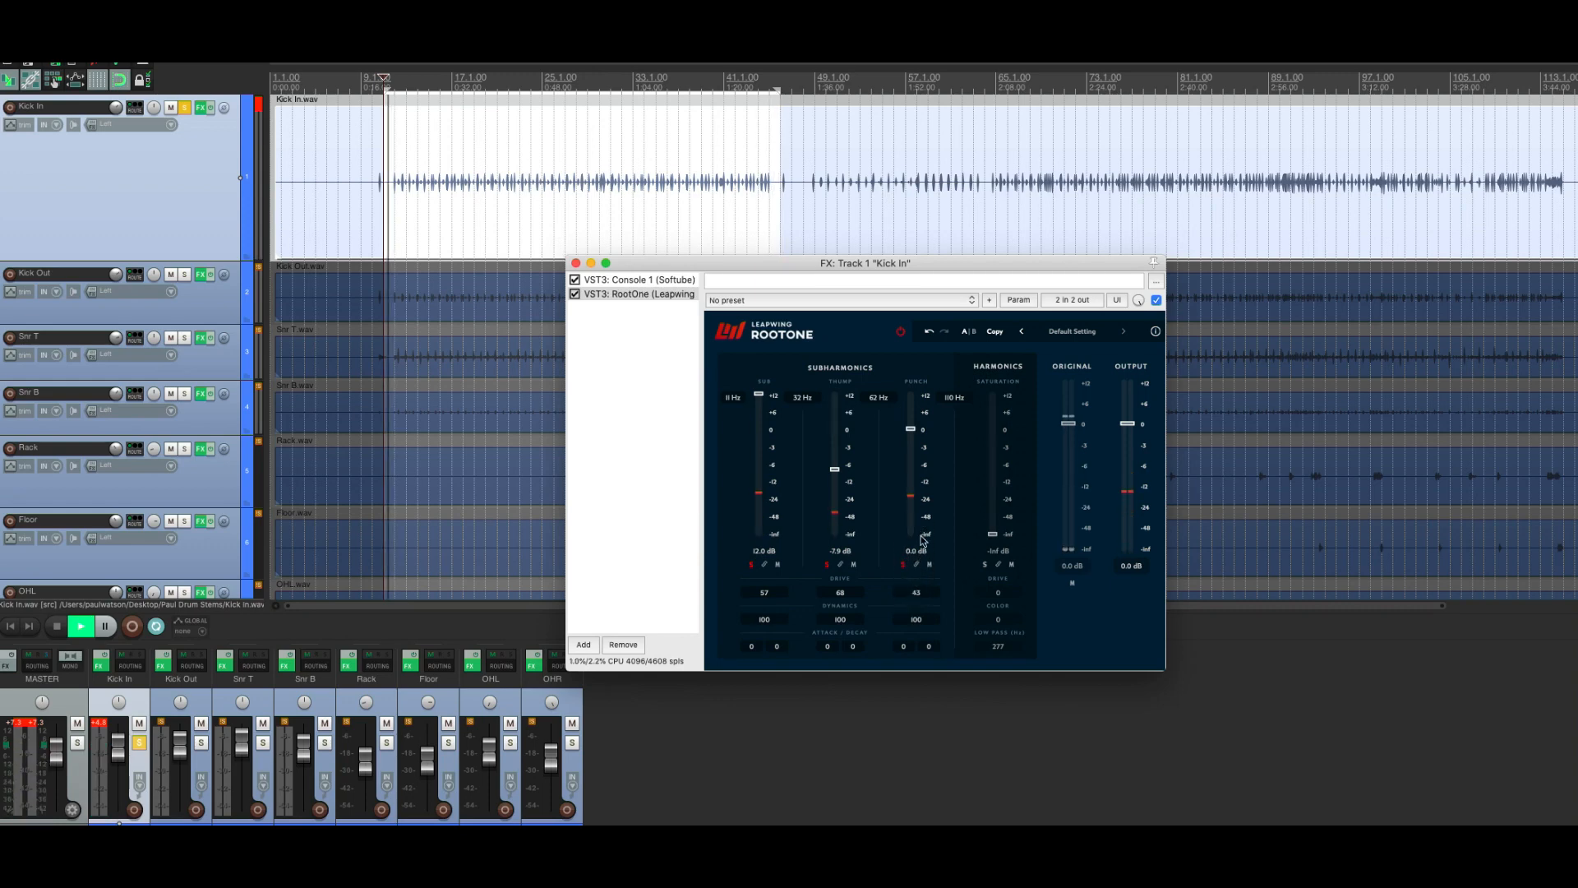
pyautogui.moveTo(911, 437); pyautogui.dragTo(910, 490)
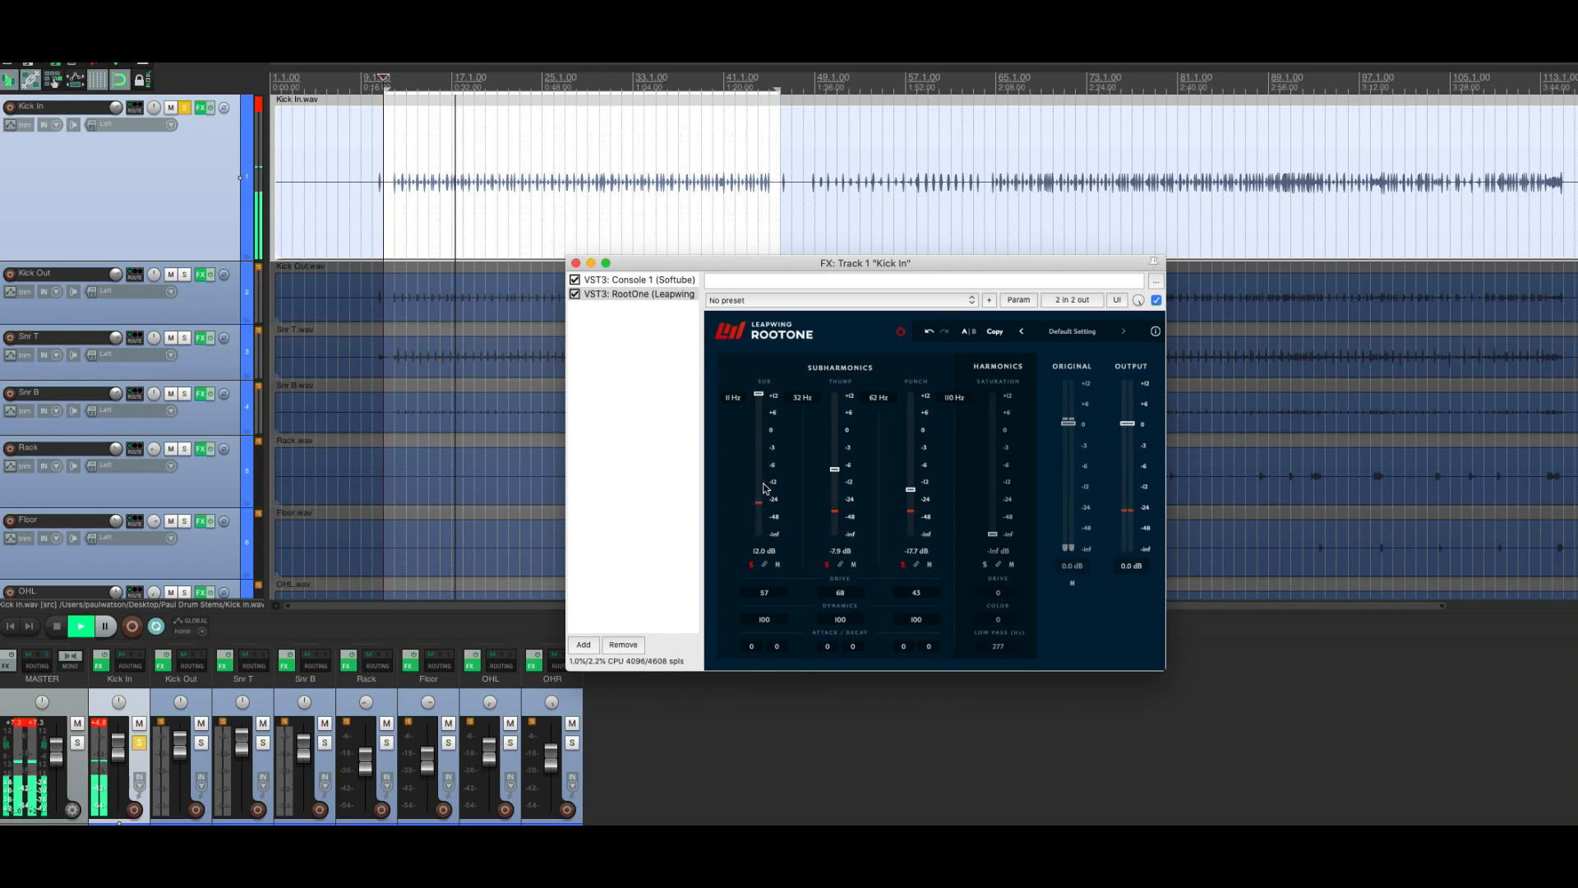
# Step: Set the soloed Saturation band's level to -11.4 dB and the Sub band's level to -0.2 dB
pyautogui.moveTo(758, 395); pyautogui.dragTo(757, 454)
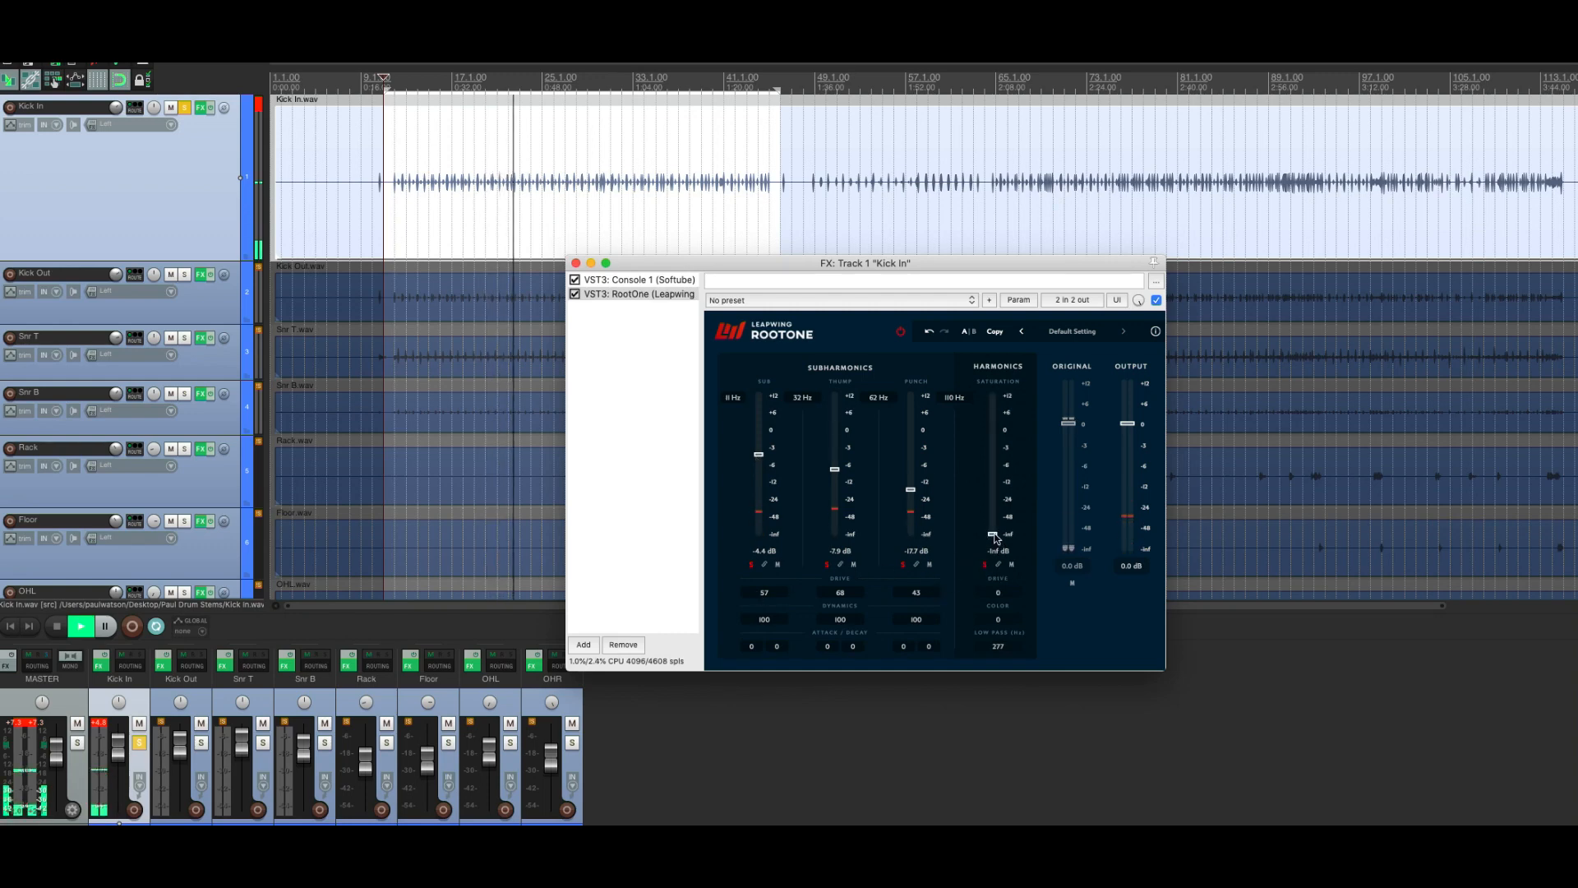
pyautogui.moveTo(993, 535); pyautogui.dragTo(993, 479)
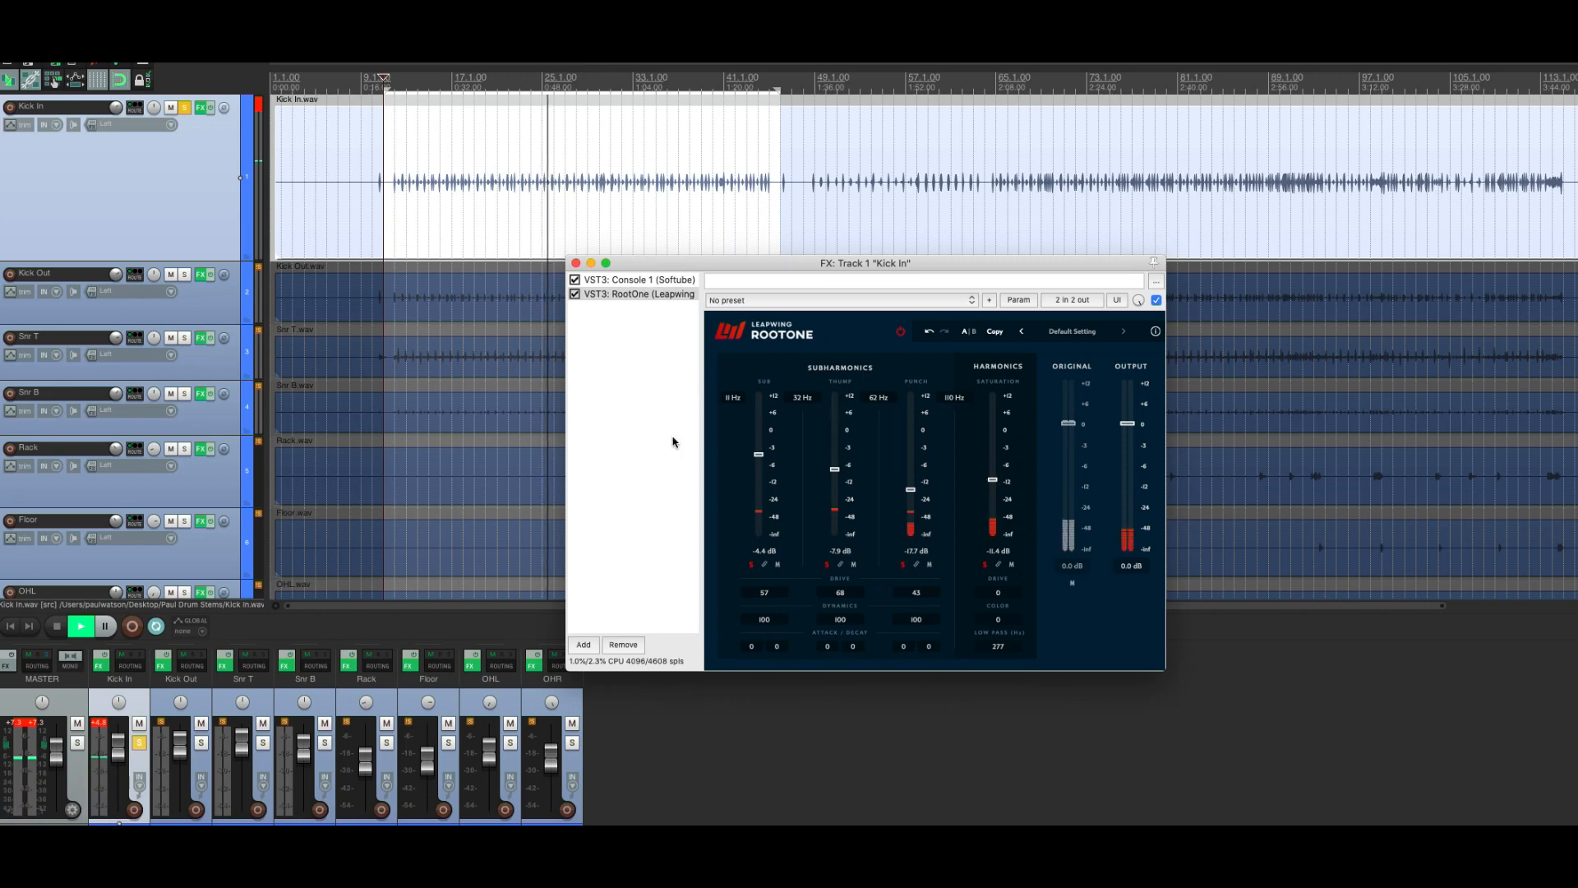
pyautogui.moveTo(758, 454); pyautogui.dragTo(758, 425)
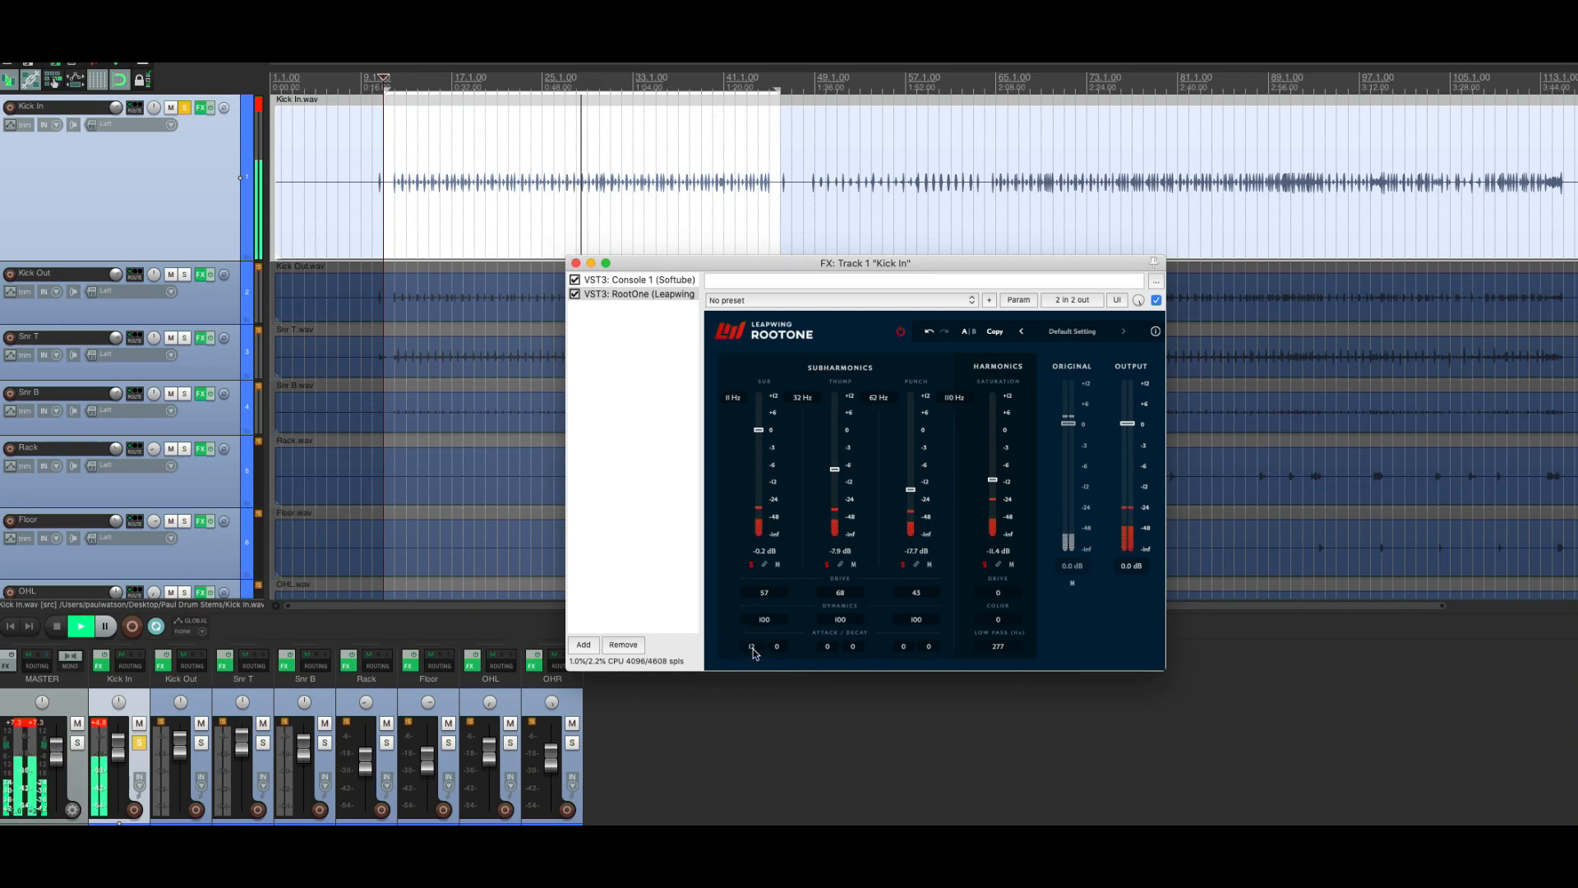
# Step: Set attack and decay to 40 and 38 for Sub, 36 and 29 for Thump, and 35 and 34 for Punch
pyautogui.moveTo(755, 633); pyautogui.dragTo(758, 598)
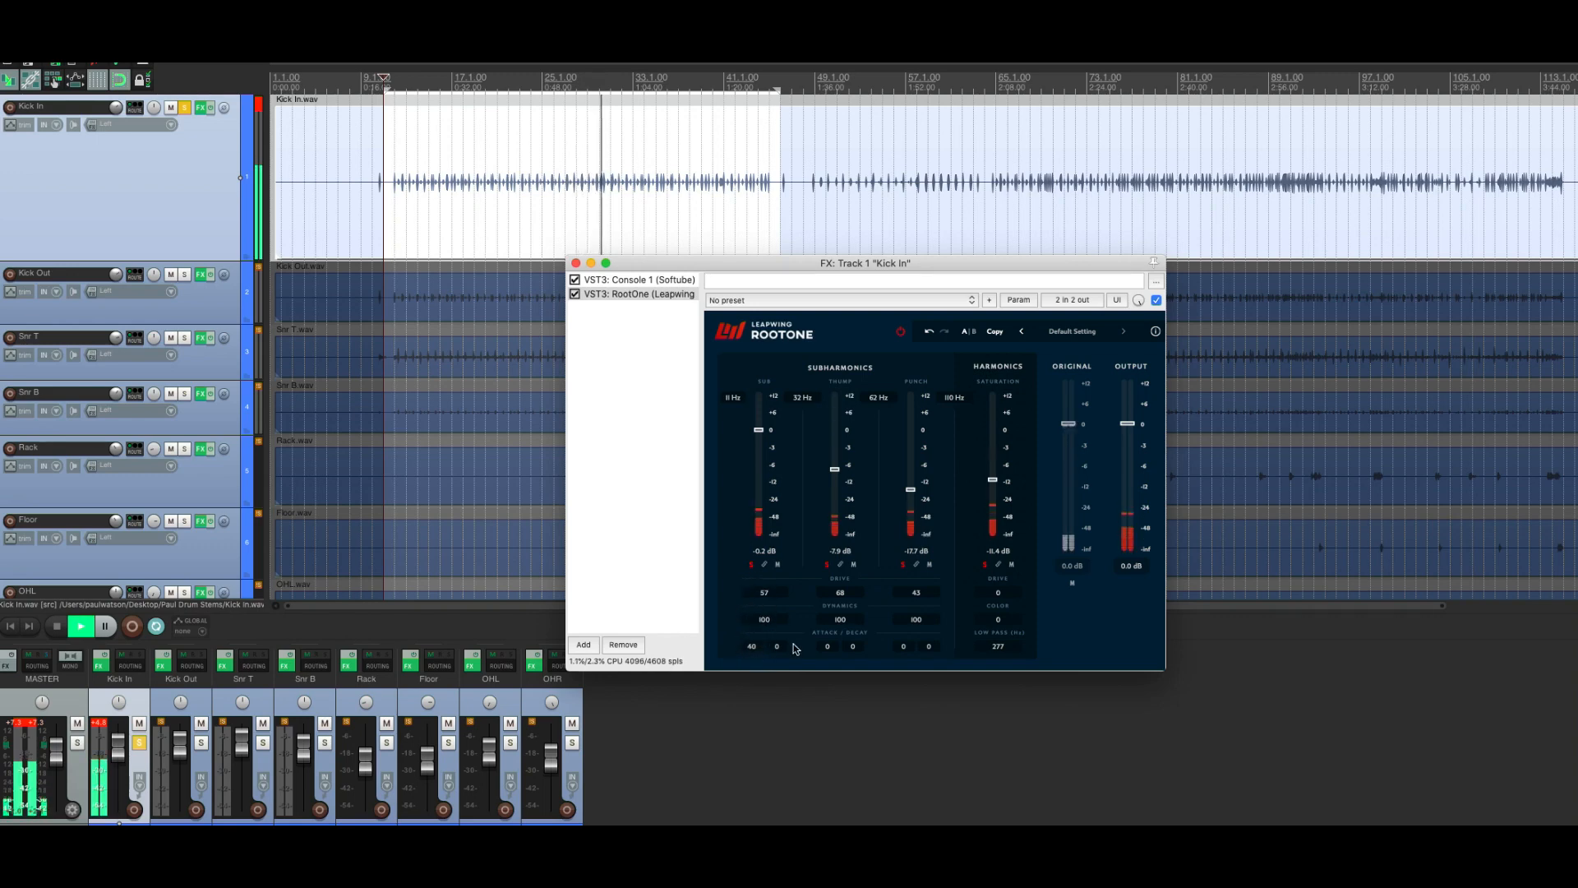
pyautogui.moveTo(781, 610); pyautogui.dragTo(783, 593)
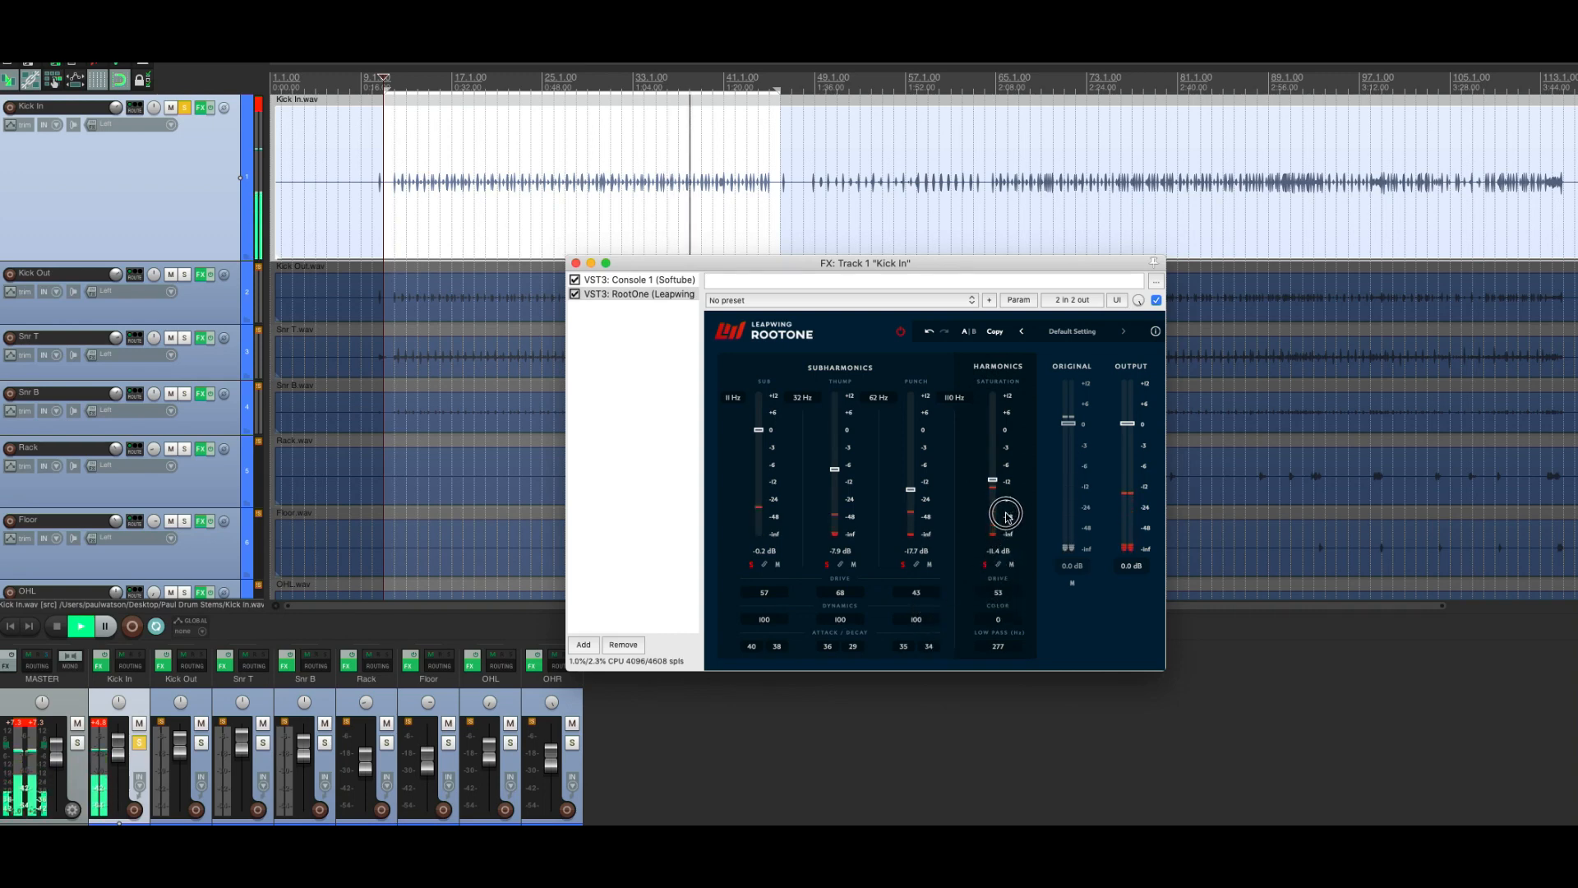
# Step: Set the Saturation drive to 38 and color to 55, and take all RootOne bands out of solo
pyautogui.moveTo(1008, 500); pyautogui.dragTo(1009, 534)
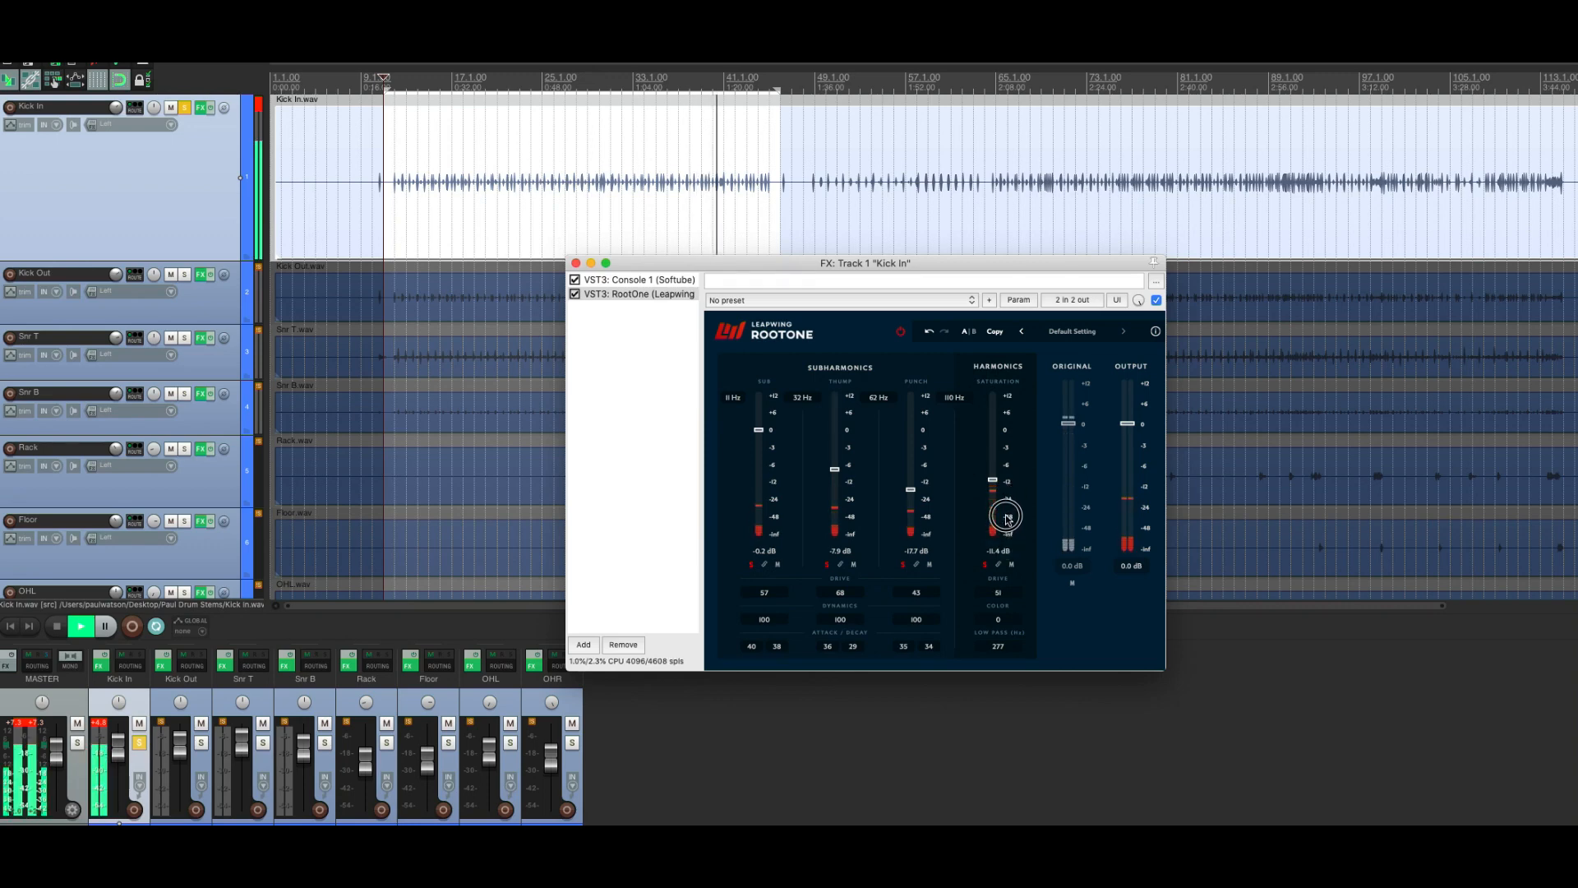
pyautogui.moveTo(1009, 497); pyautogui.dragTo(1009, 410)
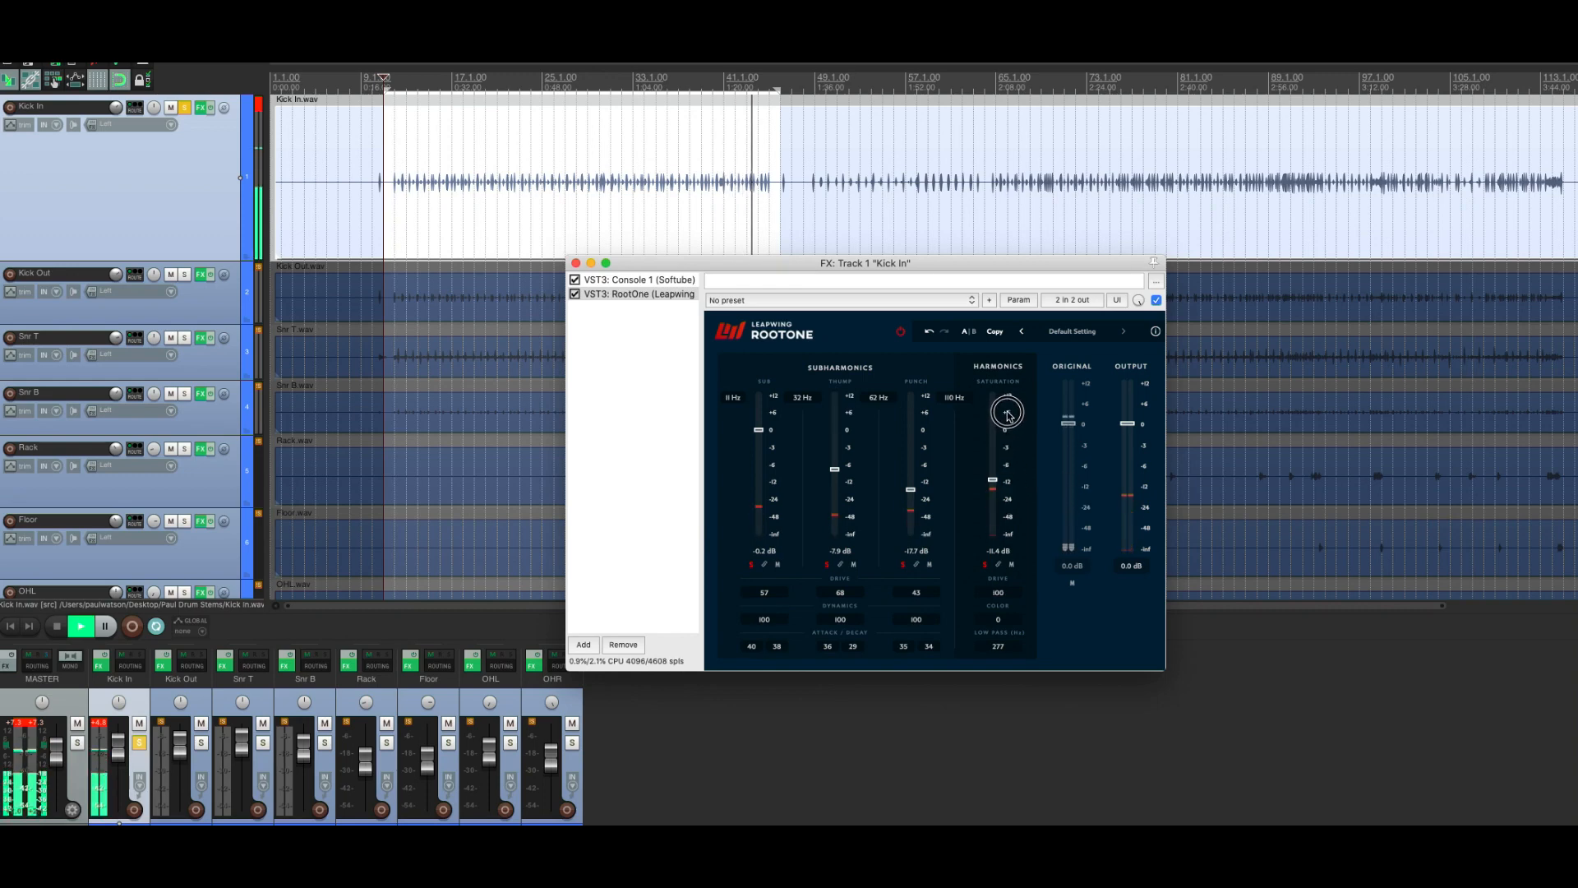
pyautogui.moveTo(1008, 413); pyautogui.dragTo(1003, 534)
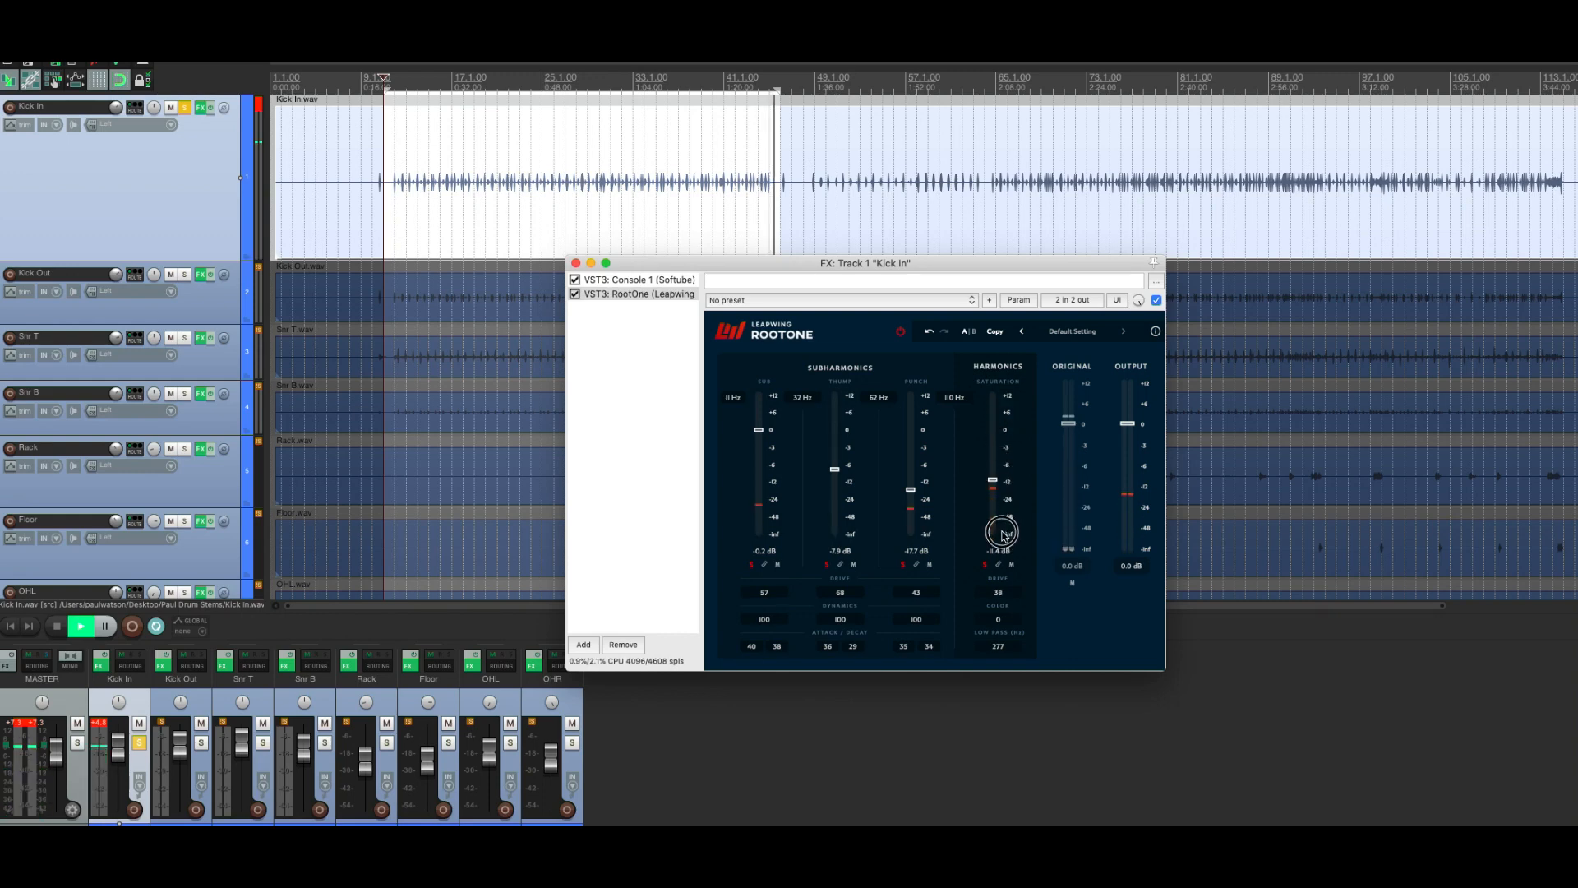
pyautogui.moveTo(999, 622); pyautogui.dragTo(997, 547)
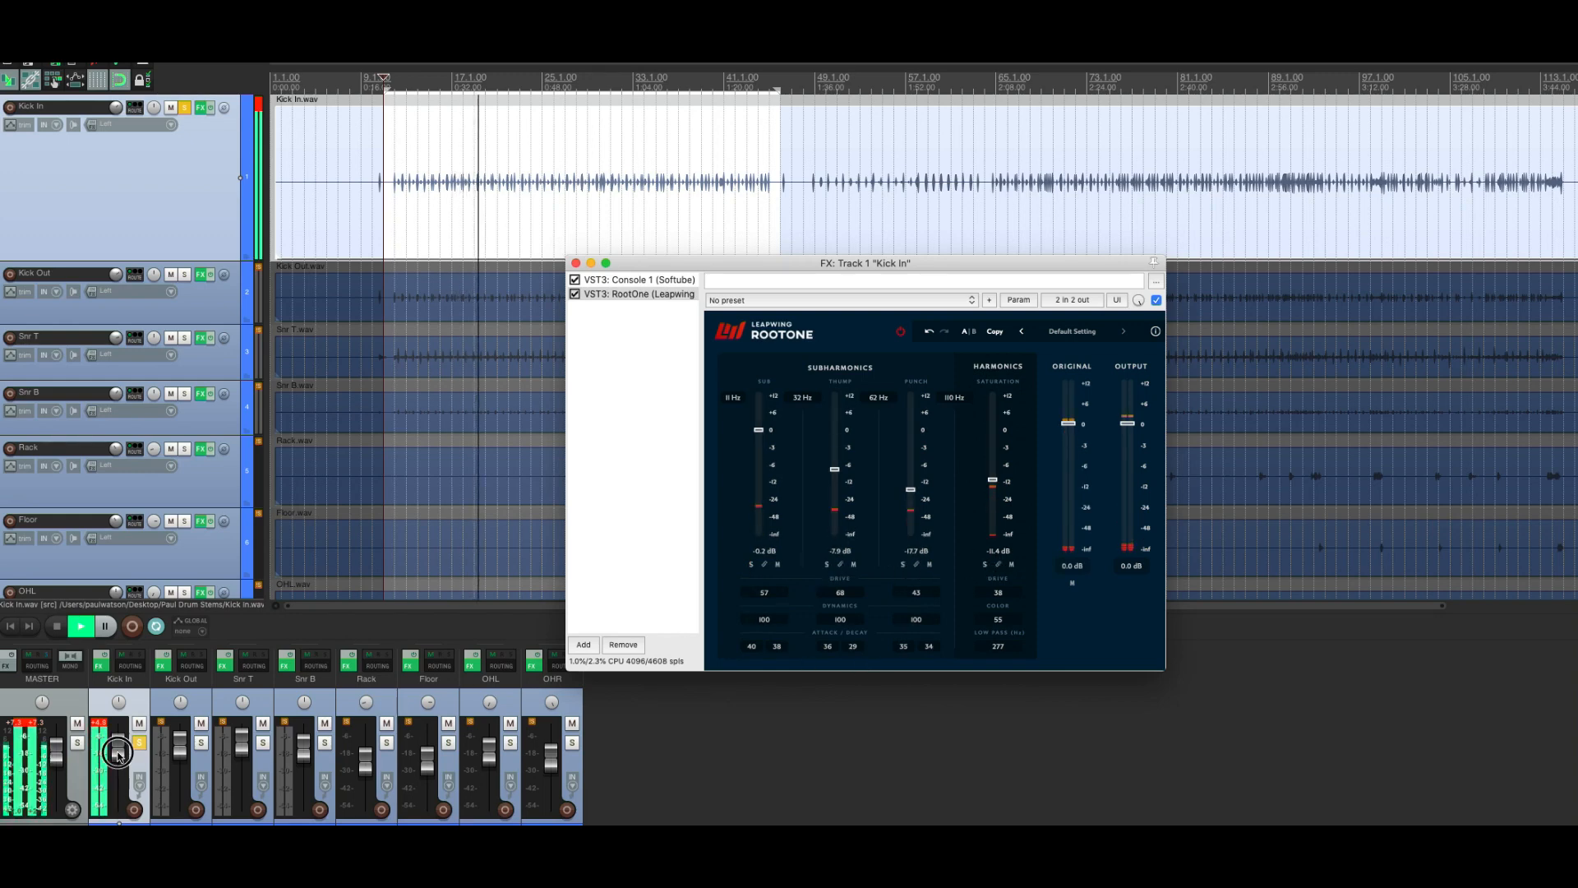
# Step: Adjust the Kick In track's volume fader and compare the kick with RootOne bypassed and enabled
pyautogui.moveTo(120, 741); pyautogui.dragTo(119, 750)
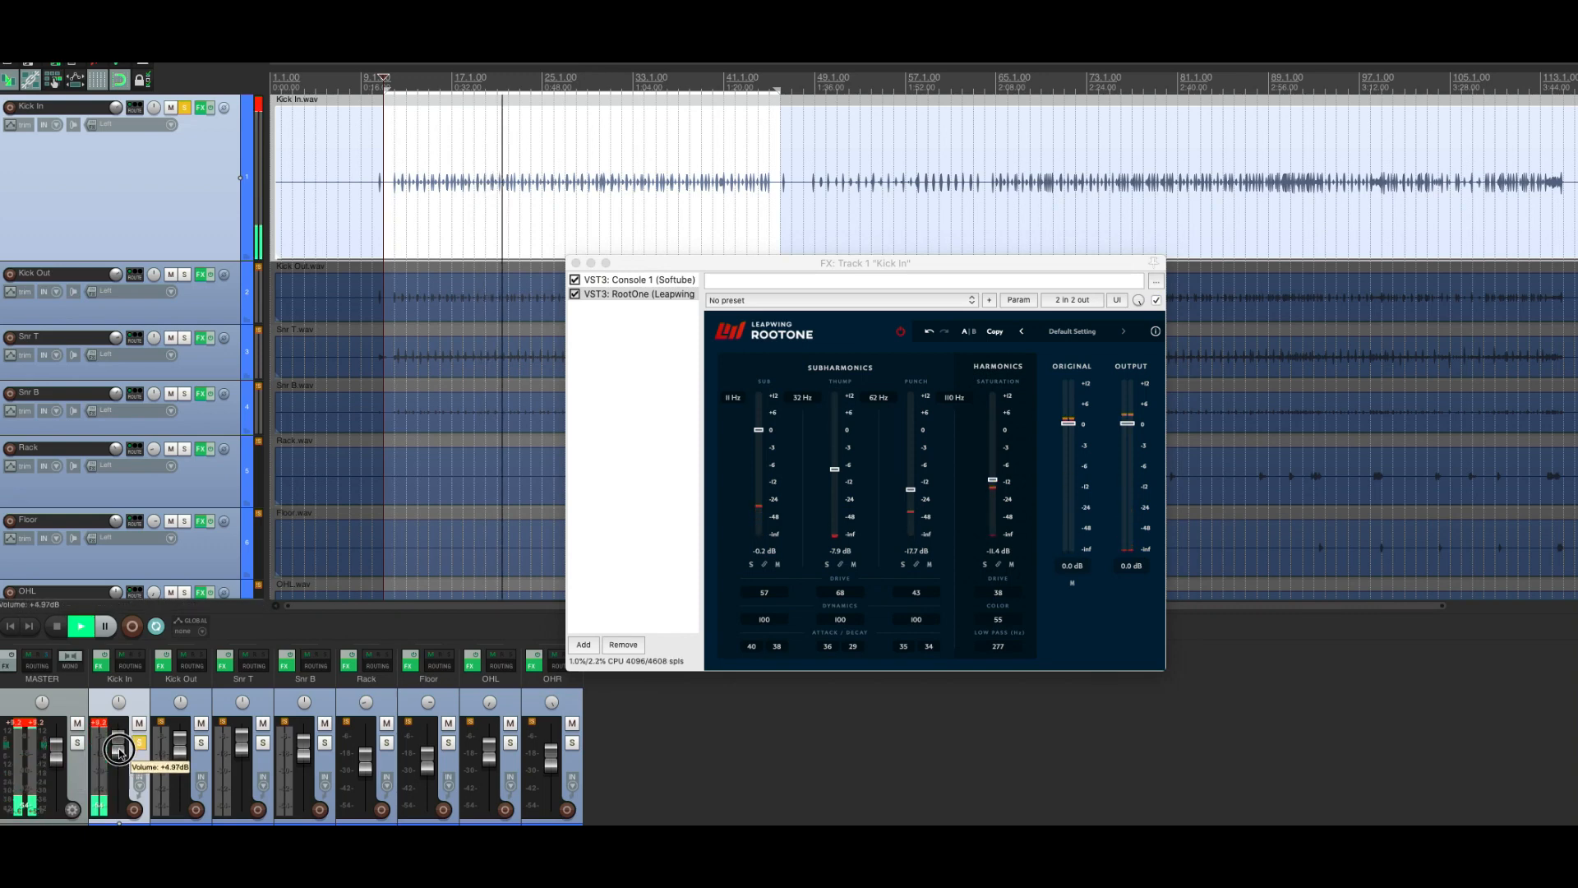
pyautogui.click(575, 295)
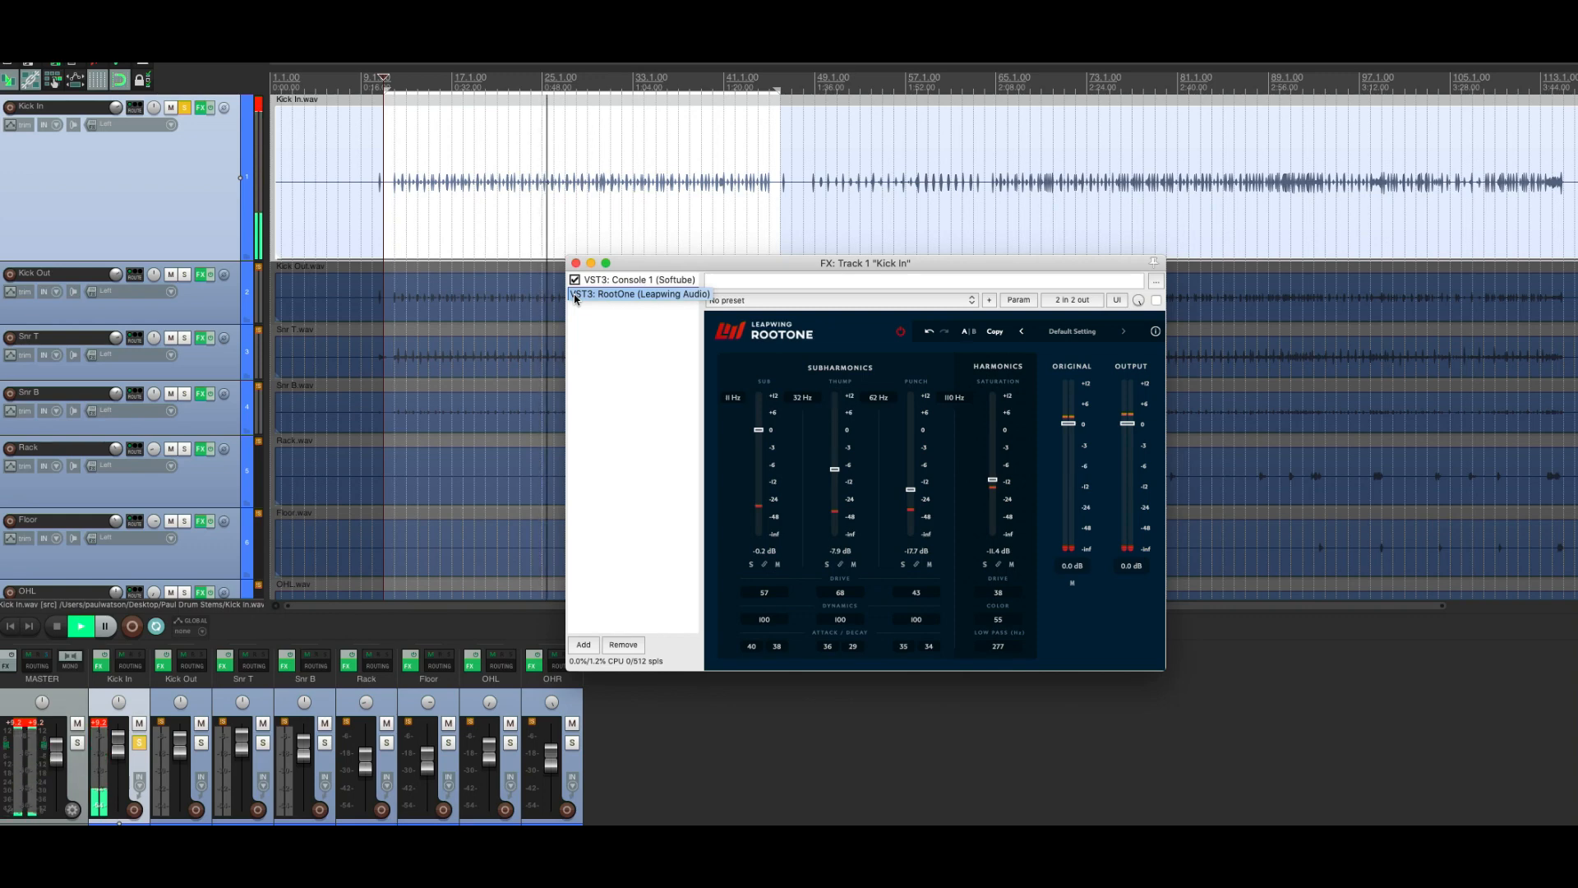
pyautogui.click(575, 295)
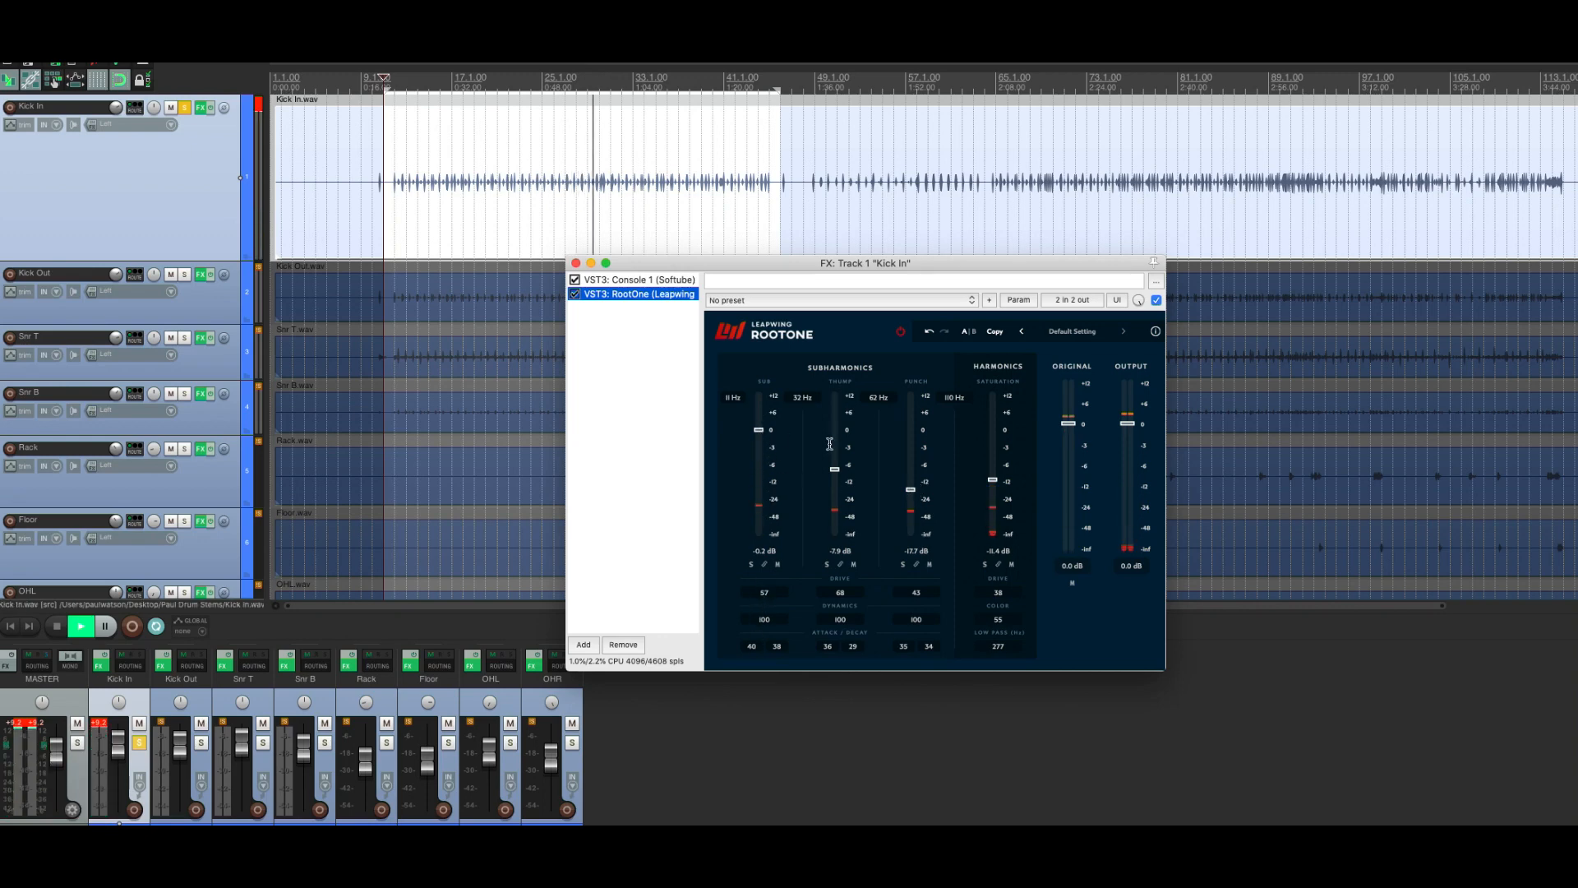
# Step: Raise the Thump level to -2.2 dB and the Sub level to 1.3 dB, and compare with RootOne bypassed
pyautogui.moveTo(833, 470); pyautogui.dragTo(760, 428)
pyautogui.click(626, 282)
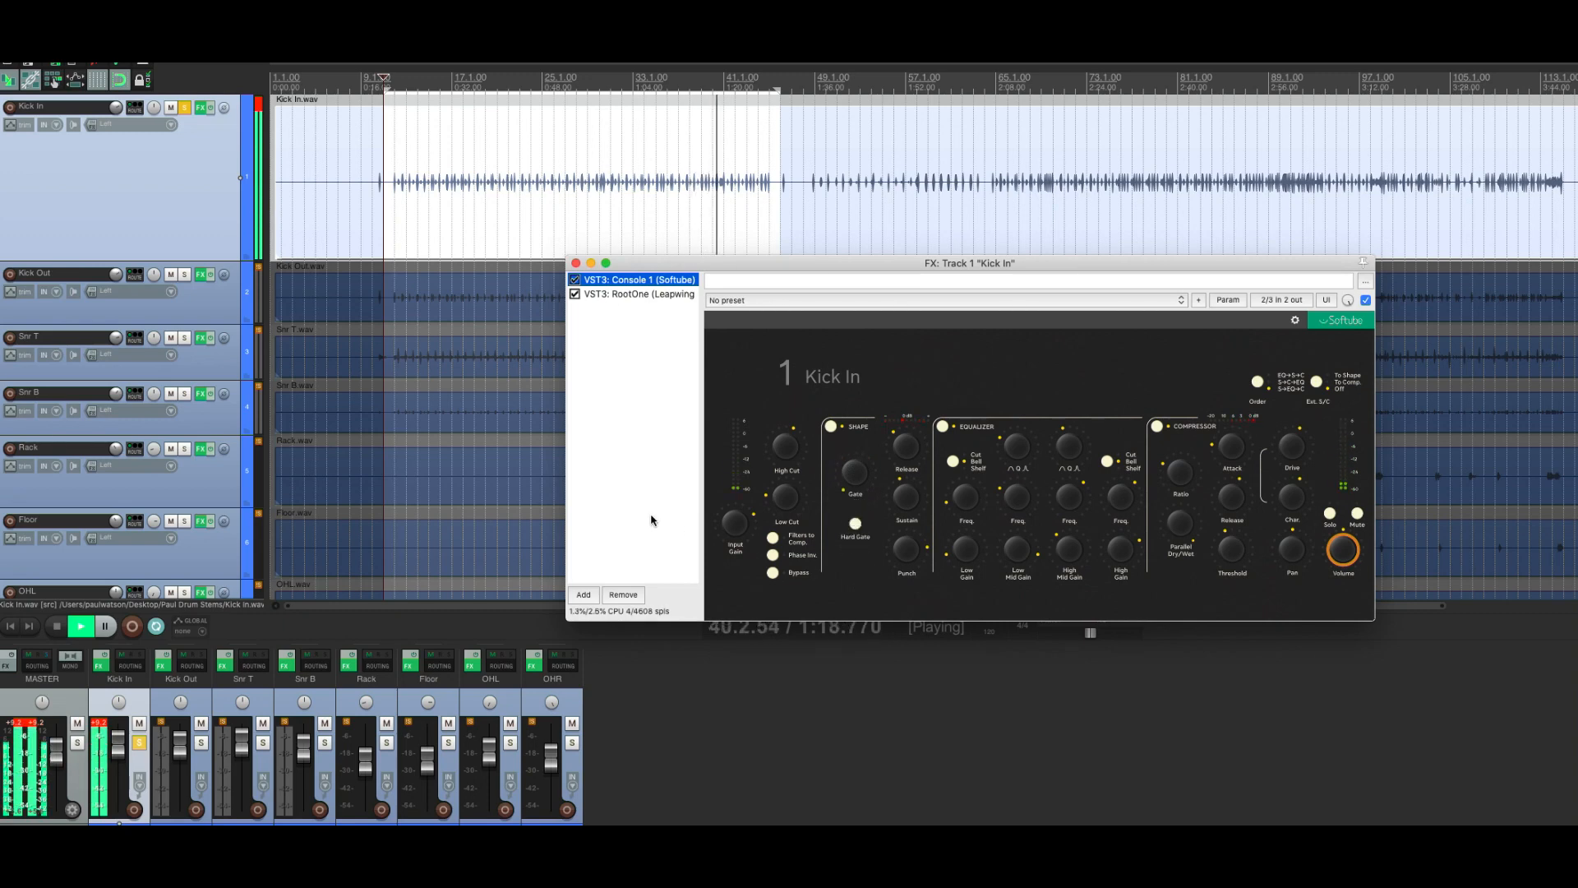
pyautogui.click(641, 294)
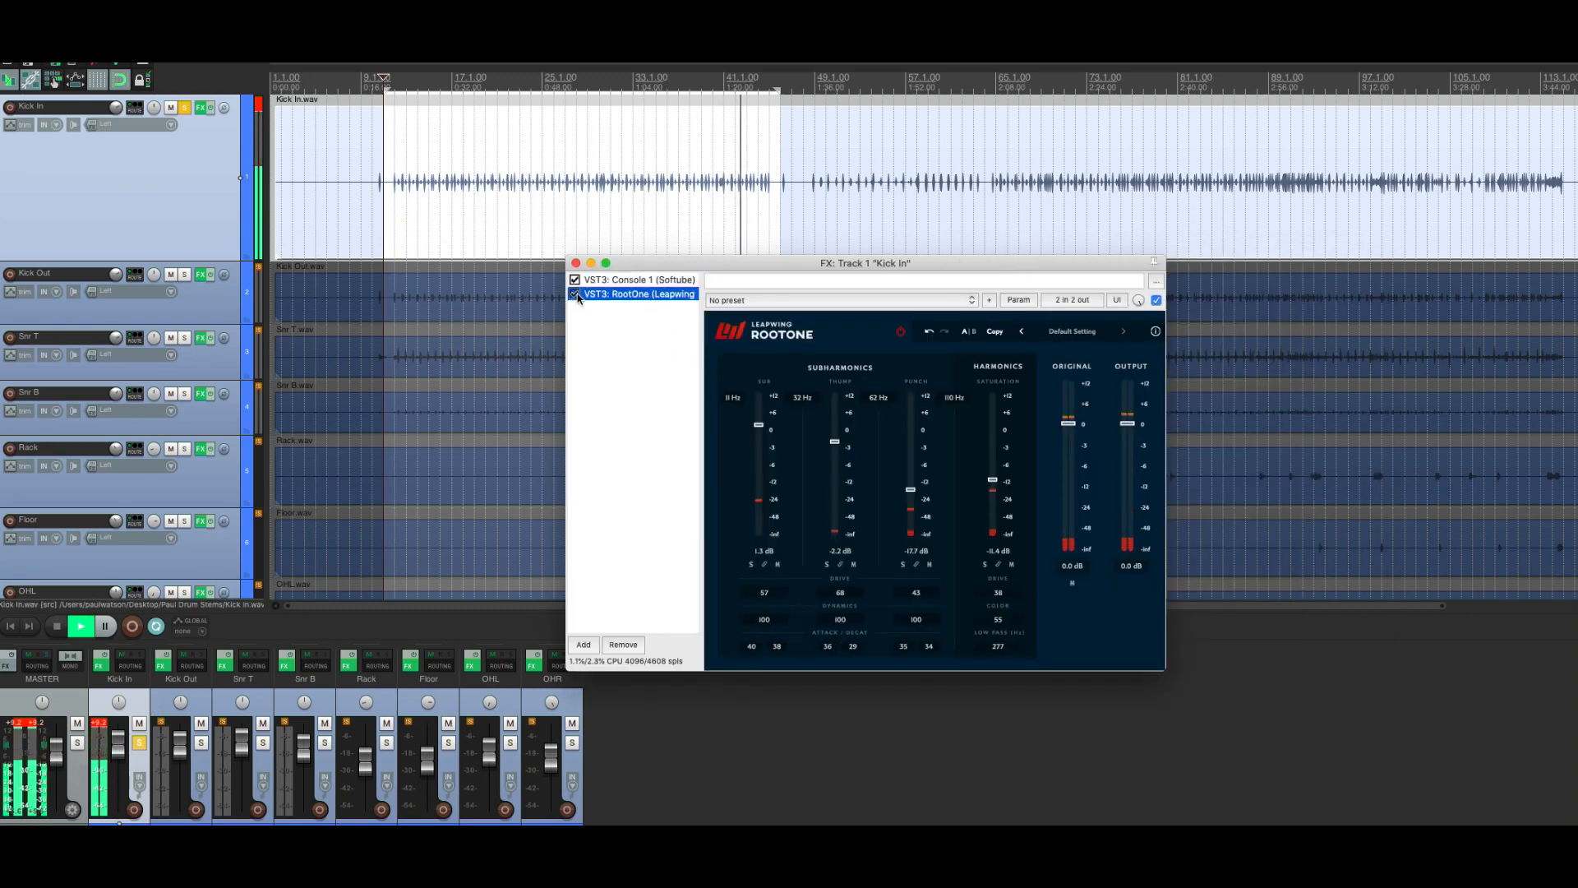
pyautogui.click(574, 294)
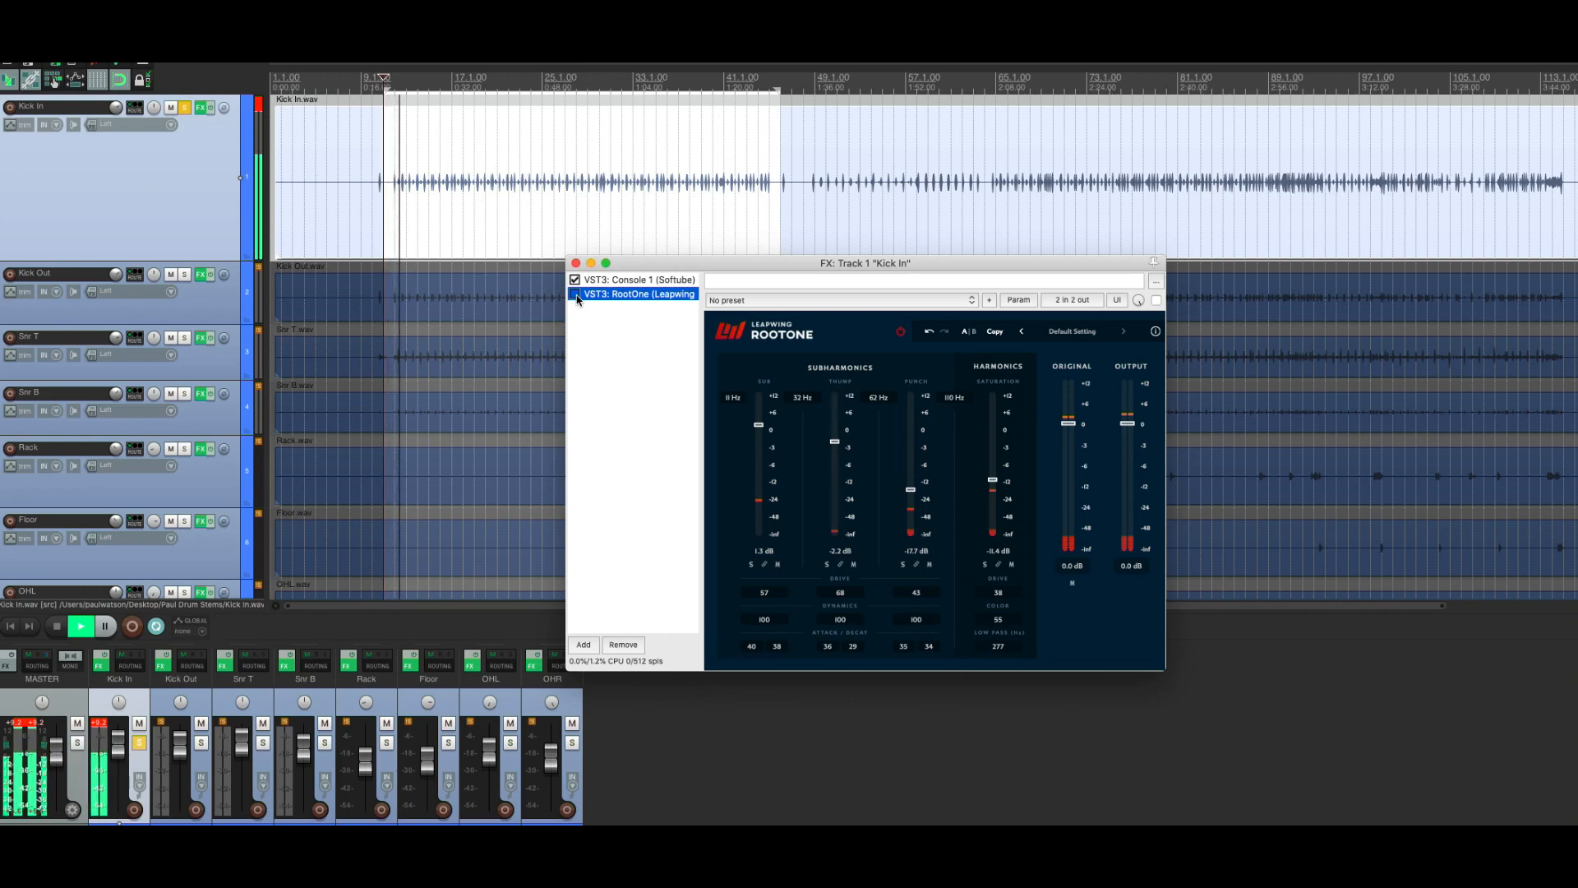
pyautogui.click(575, 294)
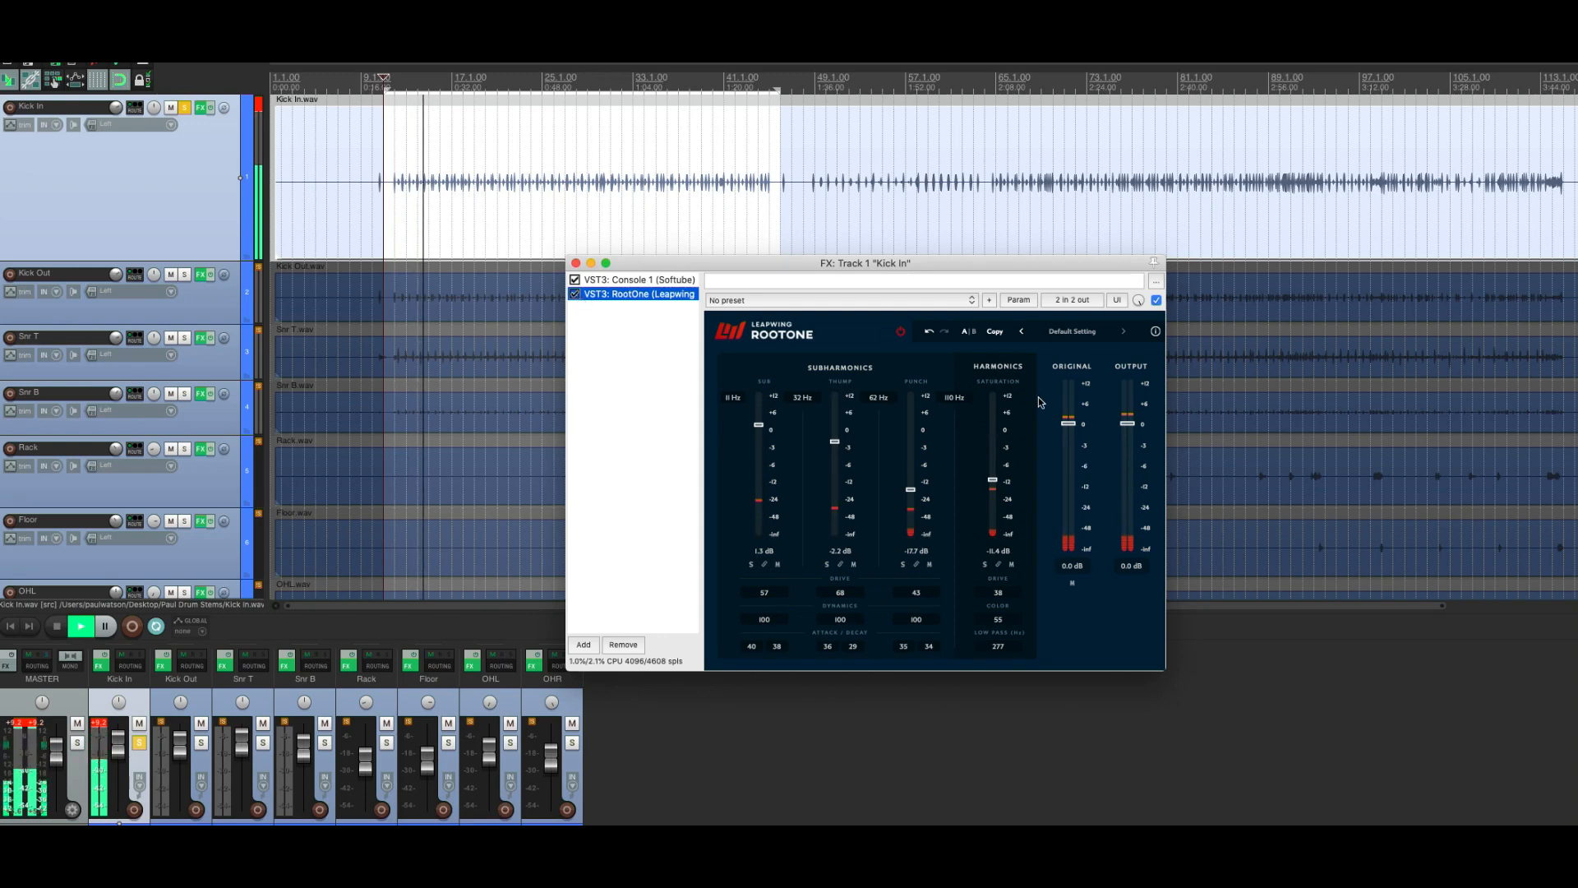
# Step: Lower the Punch band's level to -42.3 dB, set its drive to 58, and stop playback
pyautogui.moveTo(911, 490); pyautogui.dragTo(924, 612)
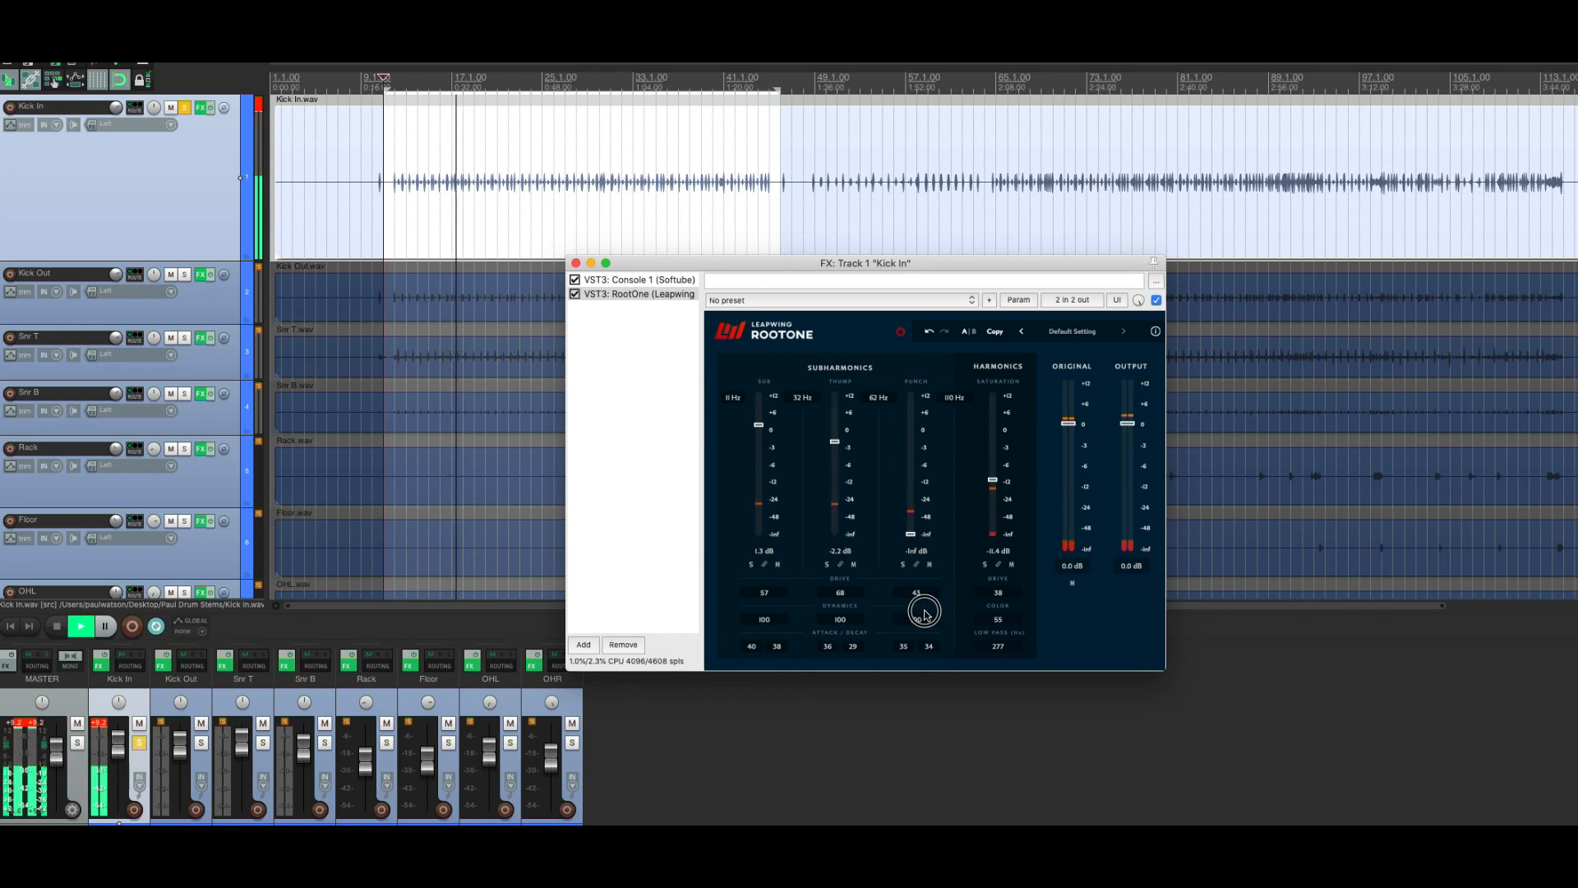
pyautogui.moveTo(923, 613)
pyautogui.mouseDown()
pyautogui.moveTo(922, 516)
pyautogui.moveTo(918, 585)
pyautogui.mouseUp()
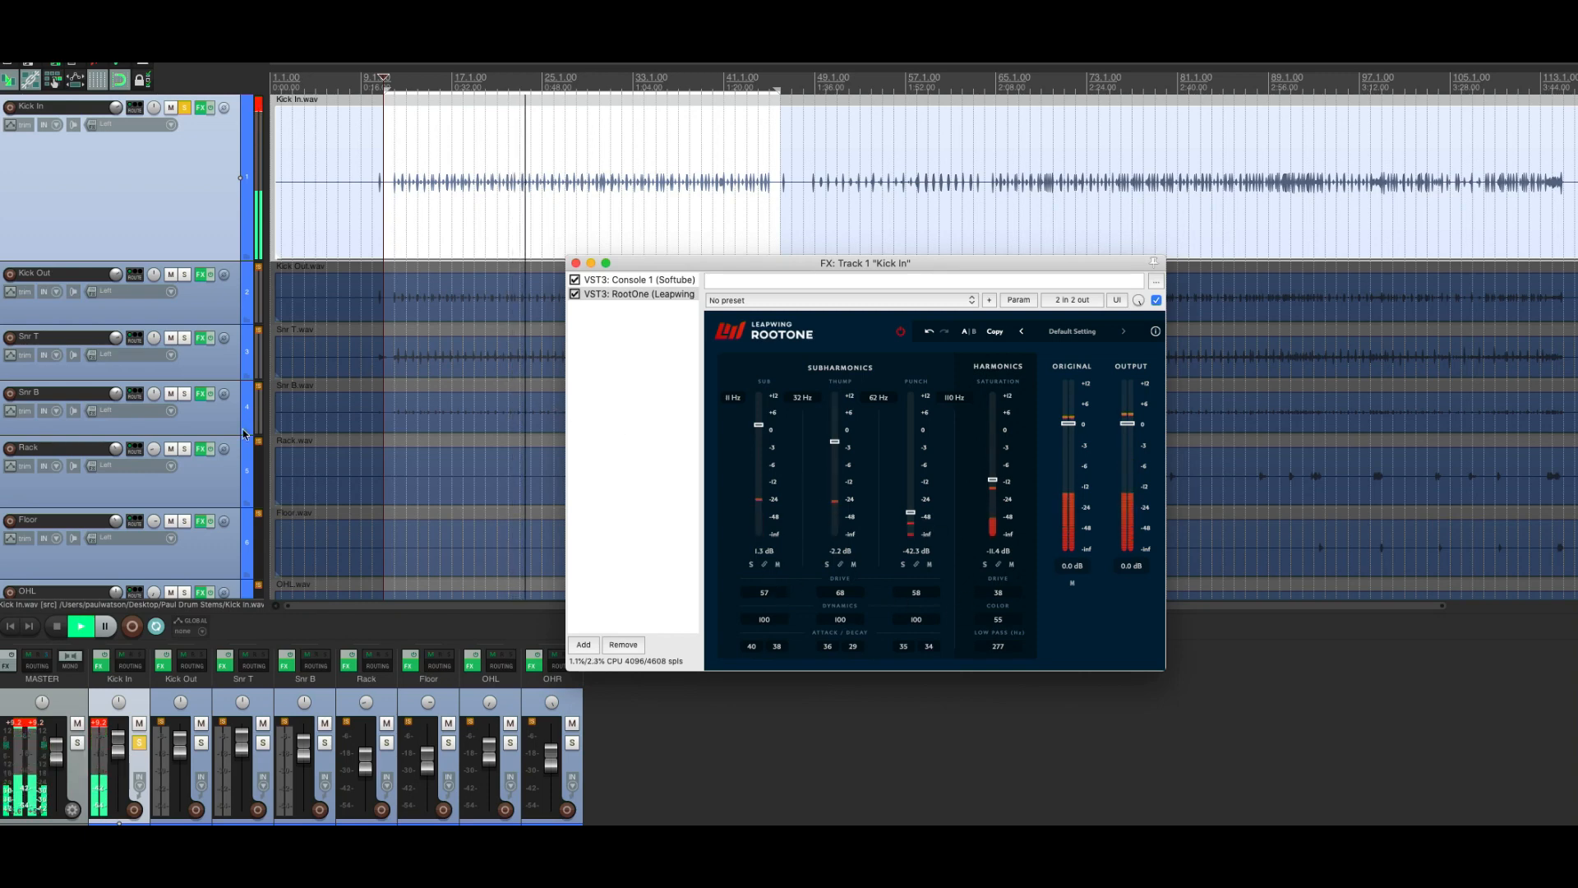
pyautogui.press('space')
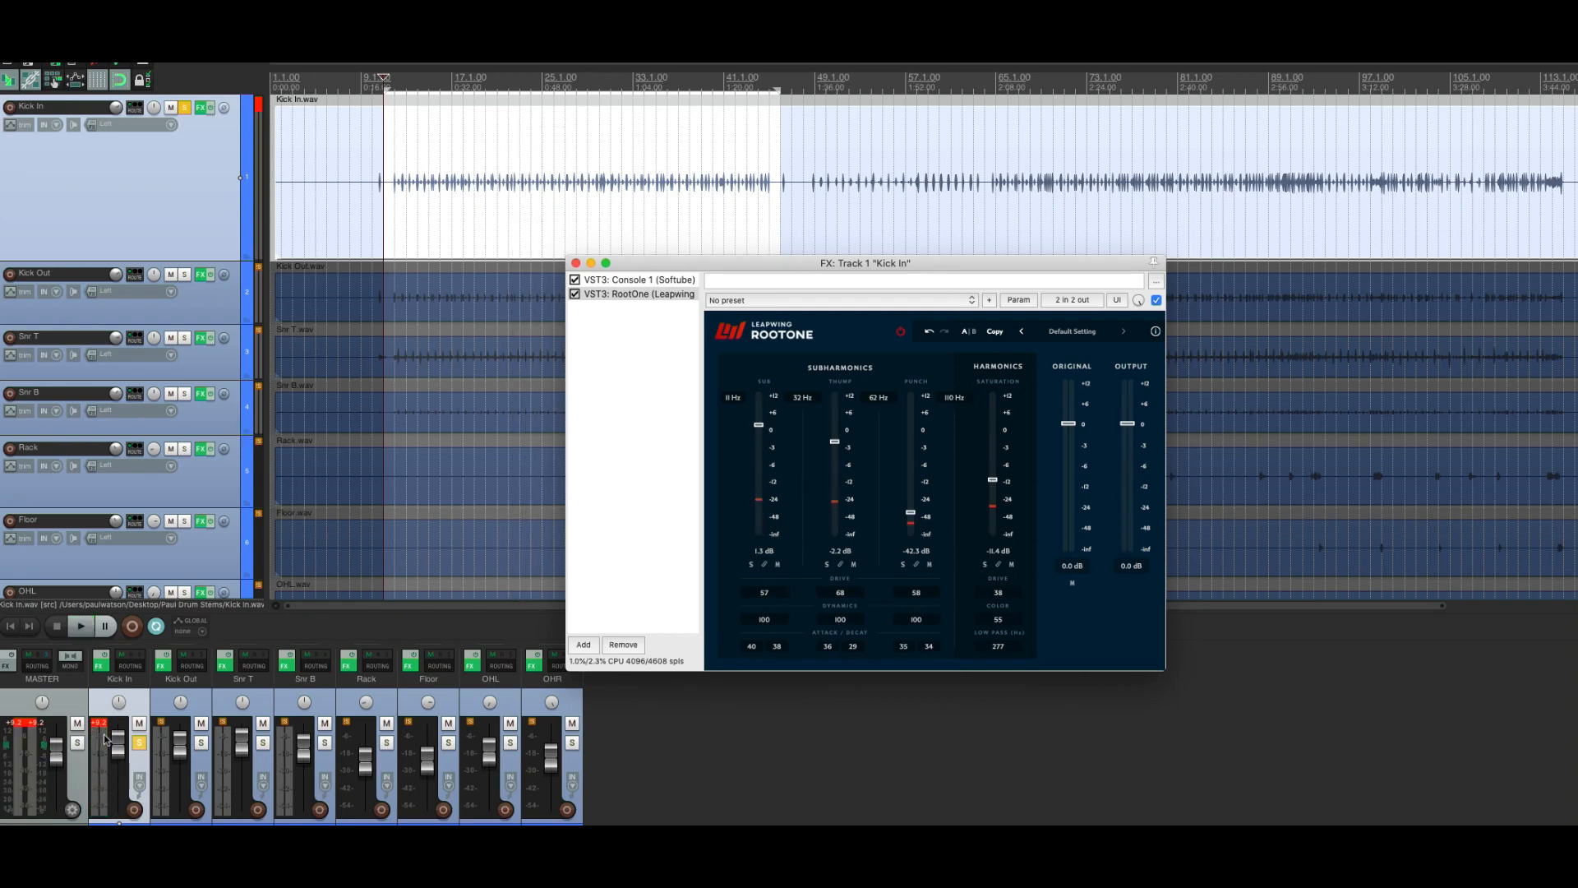
# Step: Unsolo the Kick In track and play the full drum mix, comparing RootOne bypassed and enabled
pyautogui.click(138, 744)
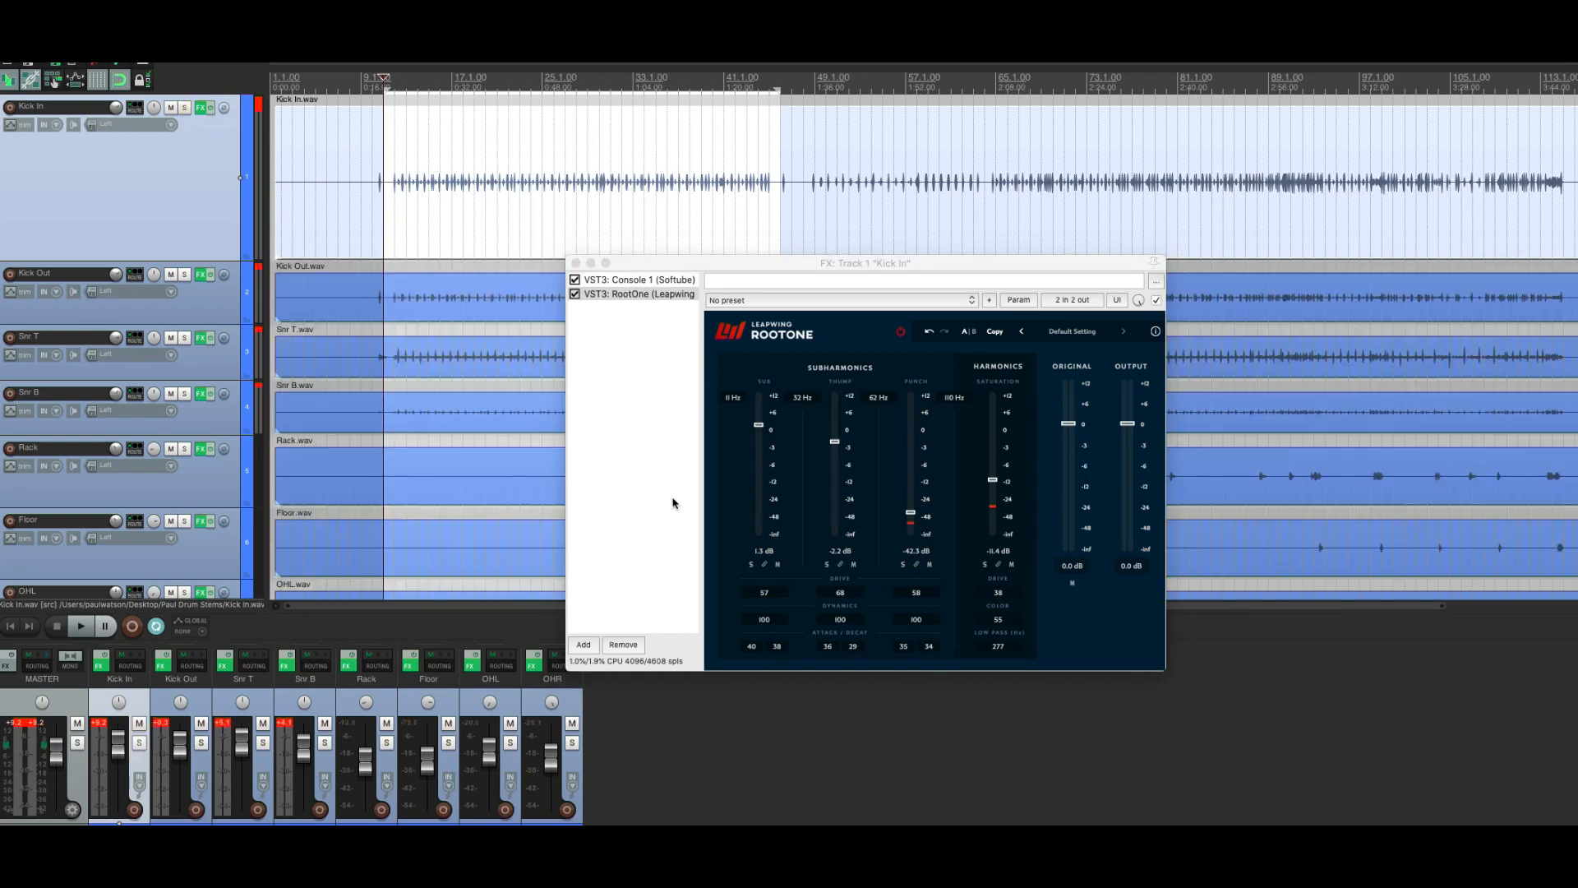
pyautogui.press('space')
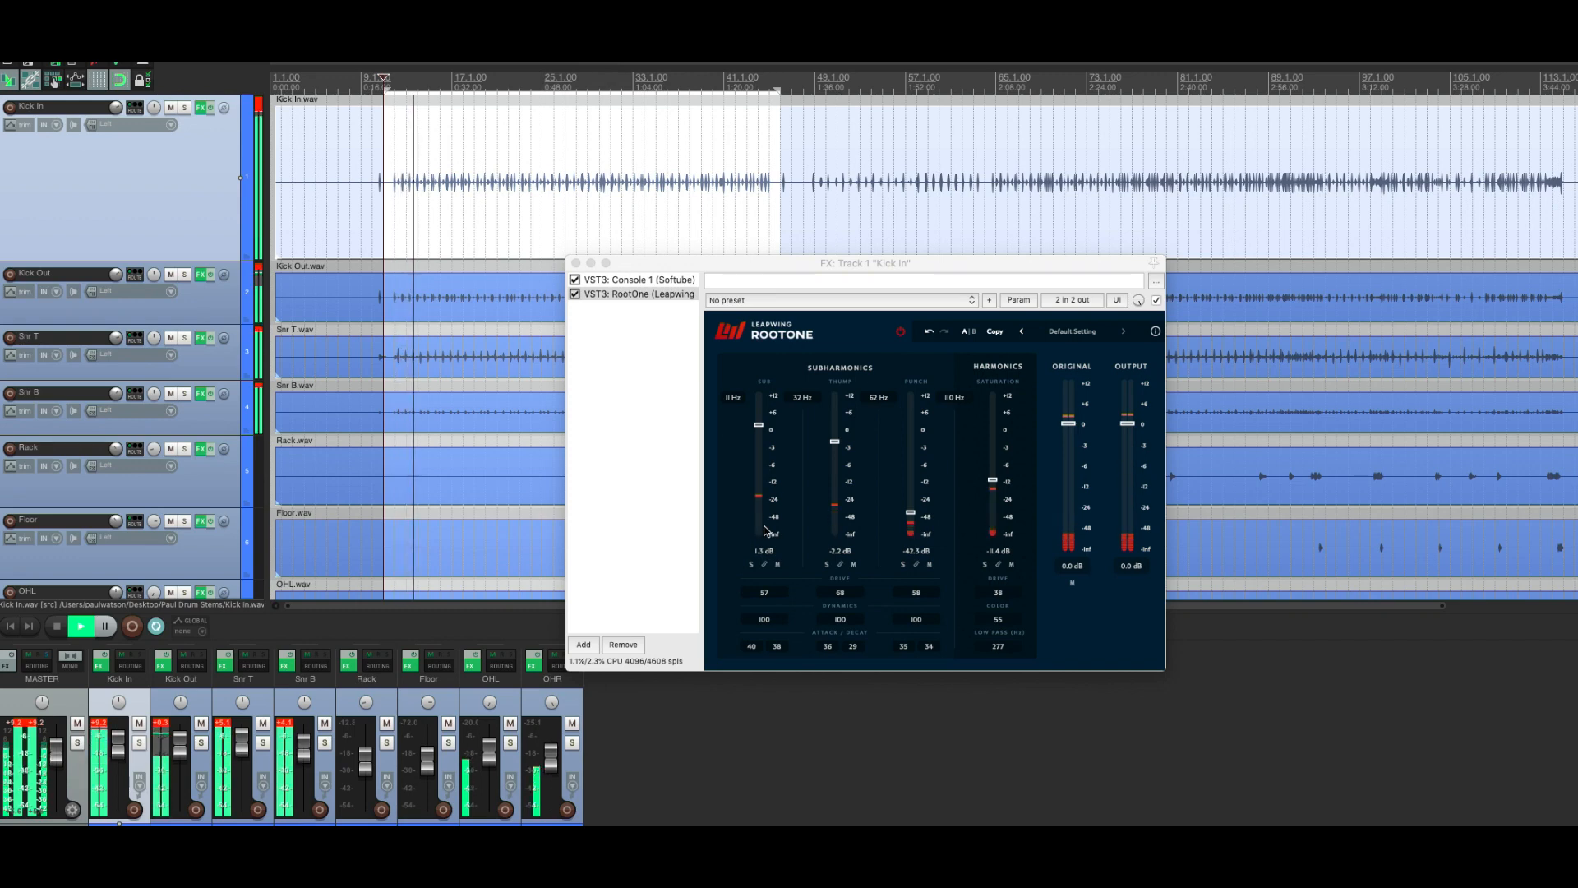
pyautogui.click(574, 295)
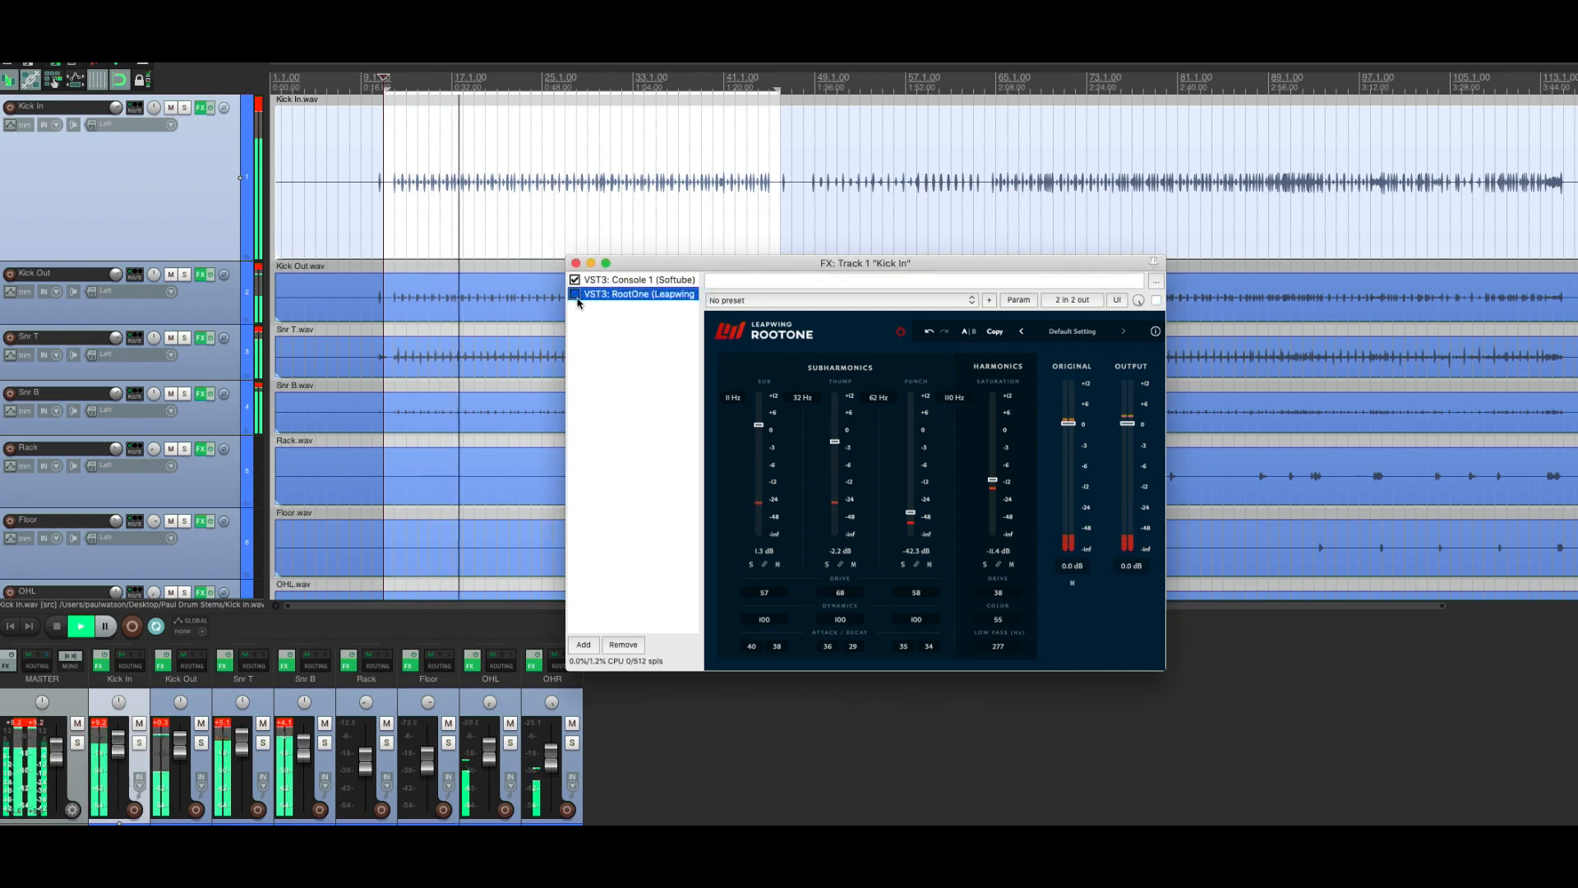
pyautogui.click(574, 294)
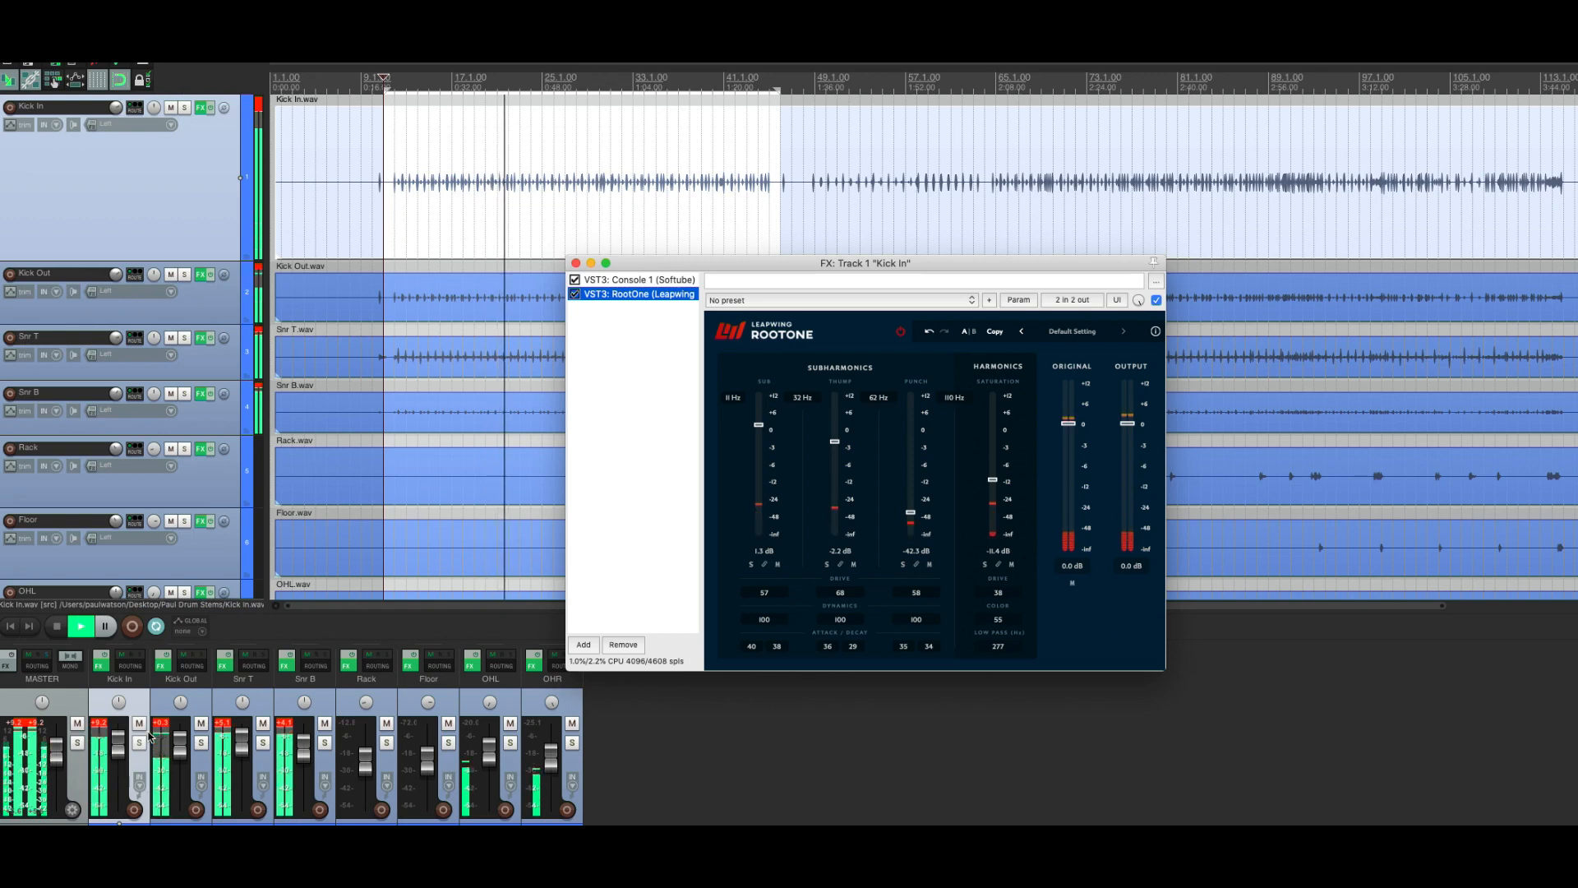
pyautogui.press('space')
# Step: Open the Kick Out track's RootOne window beside Kick In's to compare them, and set Kick In's Sub level to 1.4 dB
pyautogui.click(167, 669)
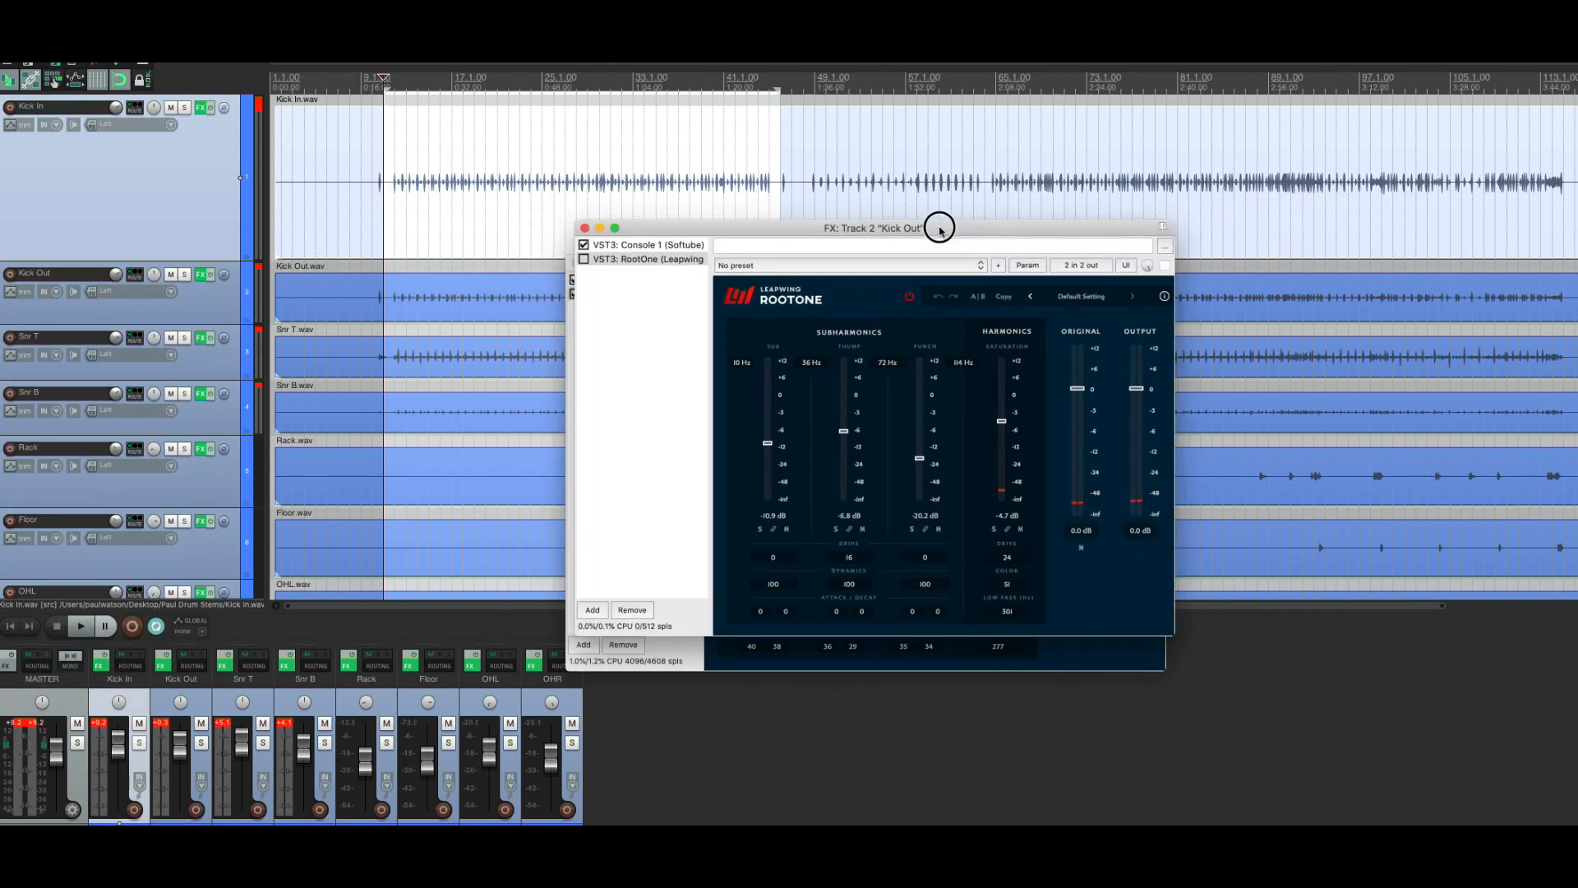
pyautogui.moveTo(937, 229); pyautogui.dragTo(1493, 246)
pyautogui.moveTo(1019, 264); pyautogui.dragTo(823, 128)
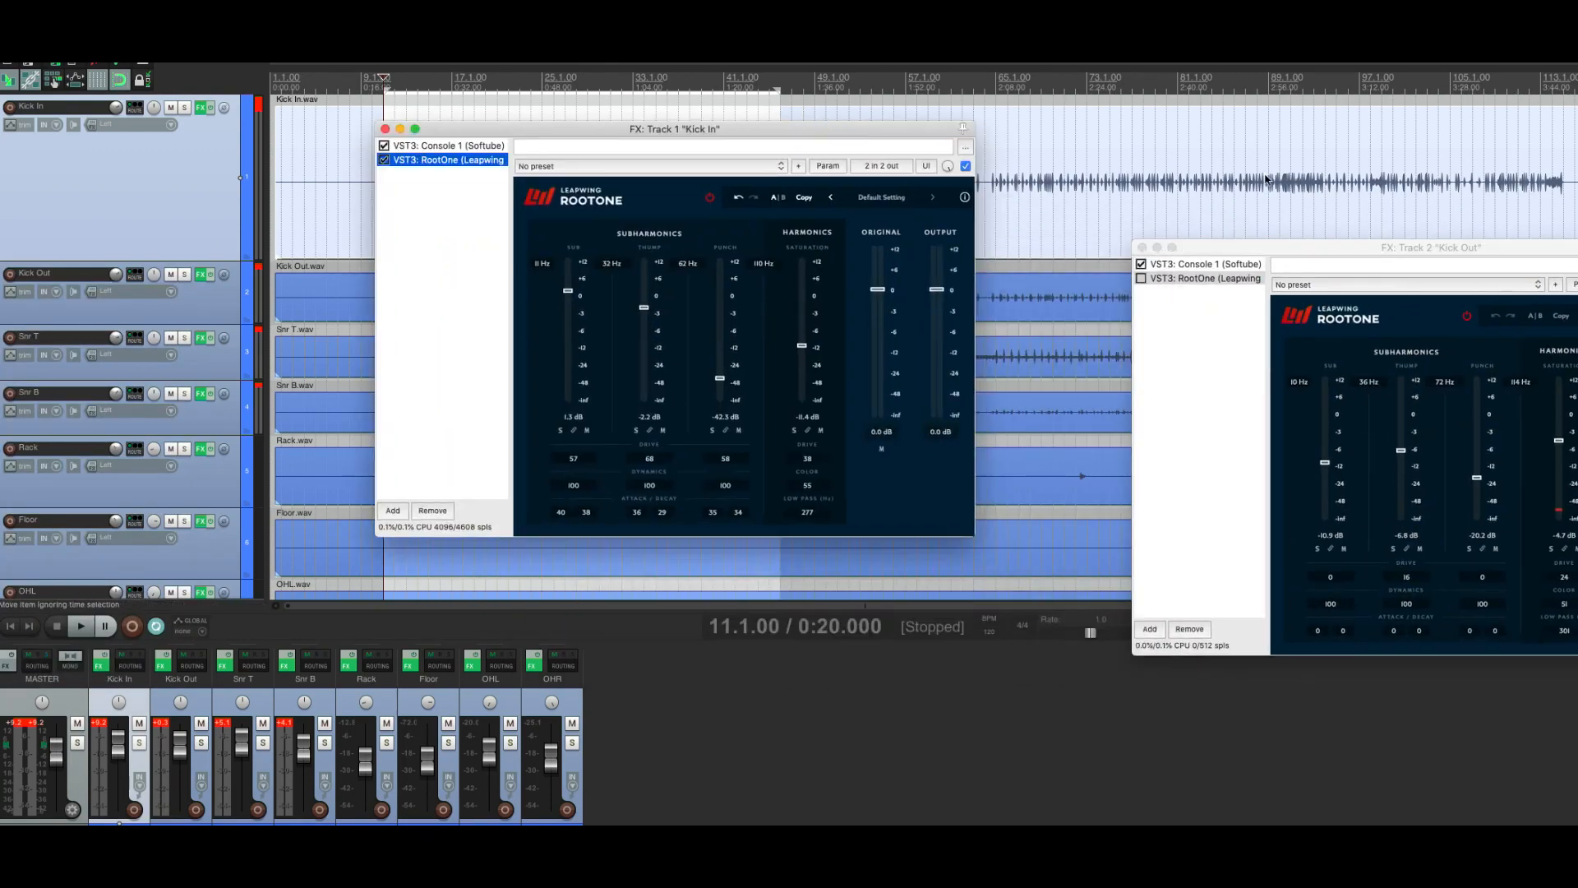
pyautogui.moveTo(1223, 246); pyautogui.dragTo(1086, 161)
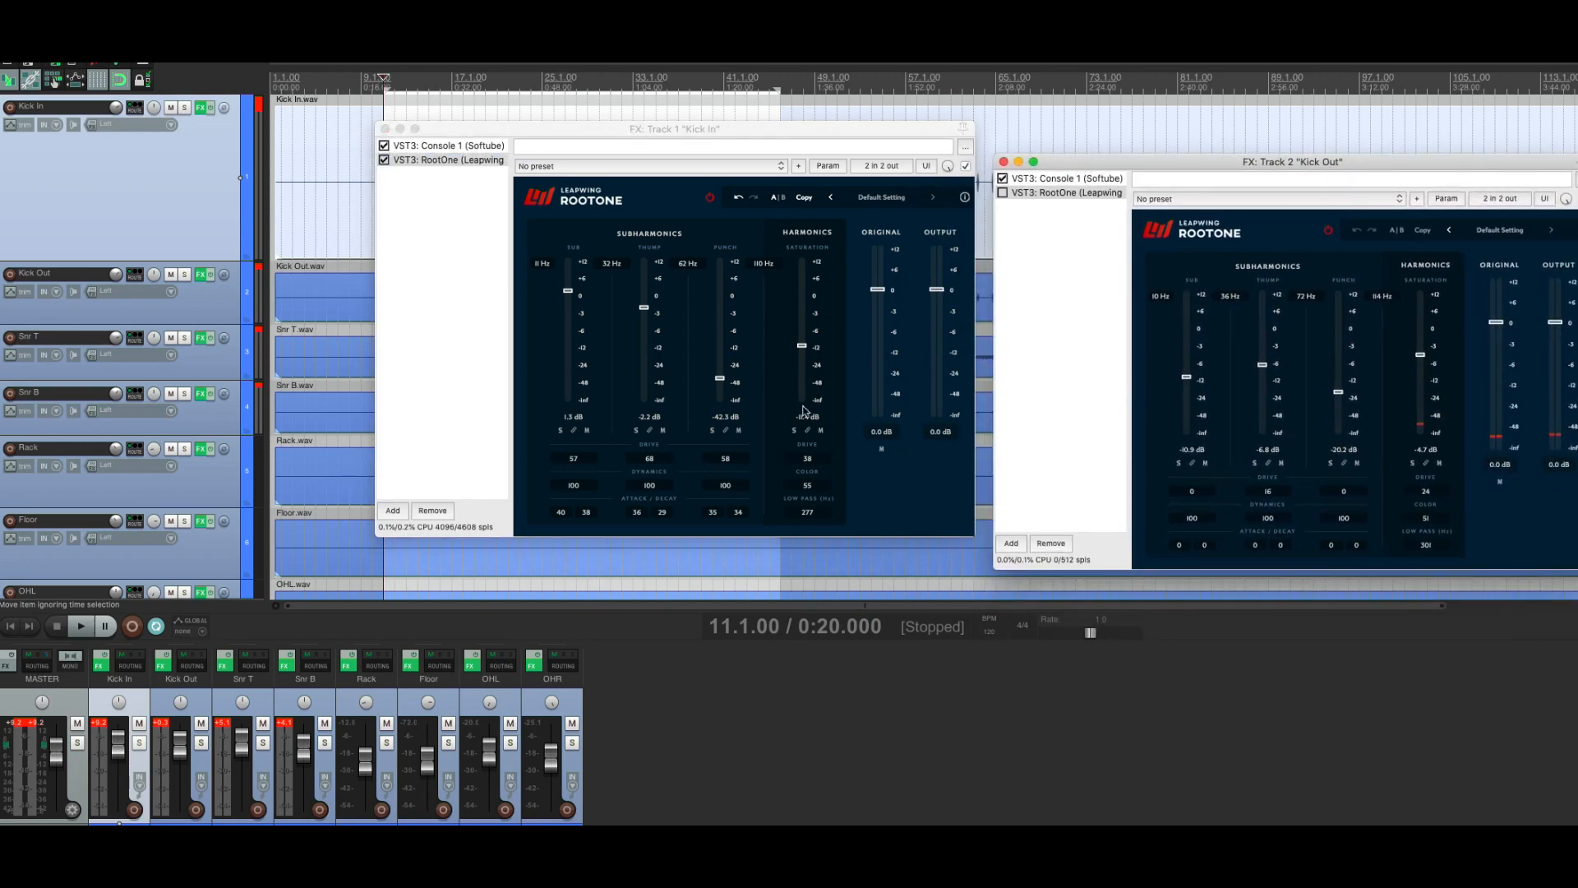
pyautogui.moveTo(570, 134); pyautogui.dragTo(530, 198)
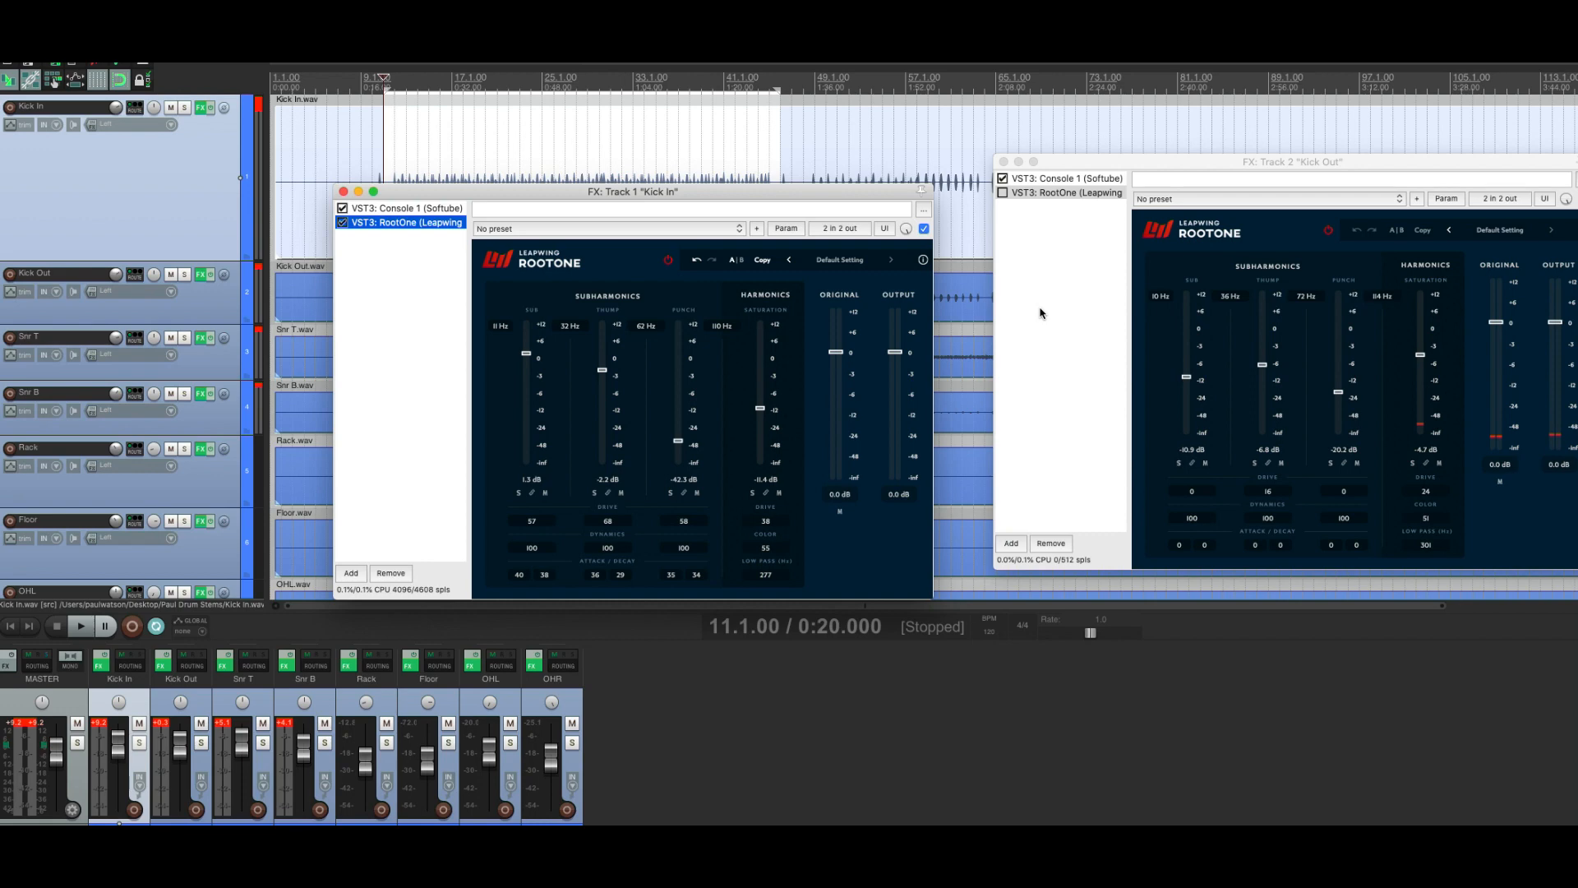
pyautogui.click(1189, 383)
pyautogui.click(527, 358)
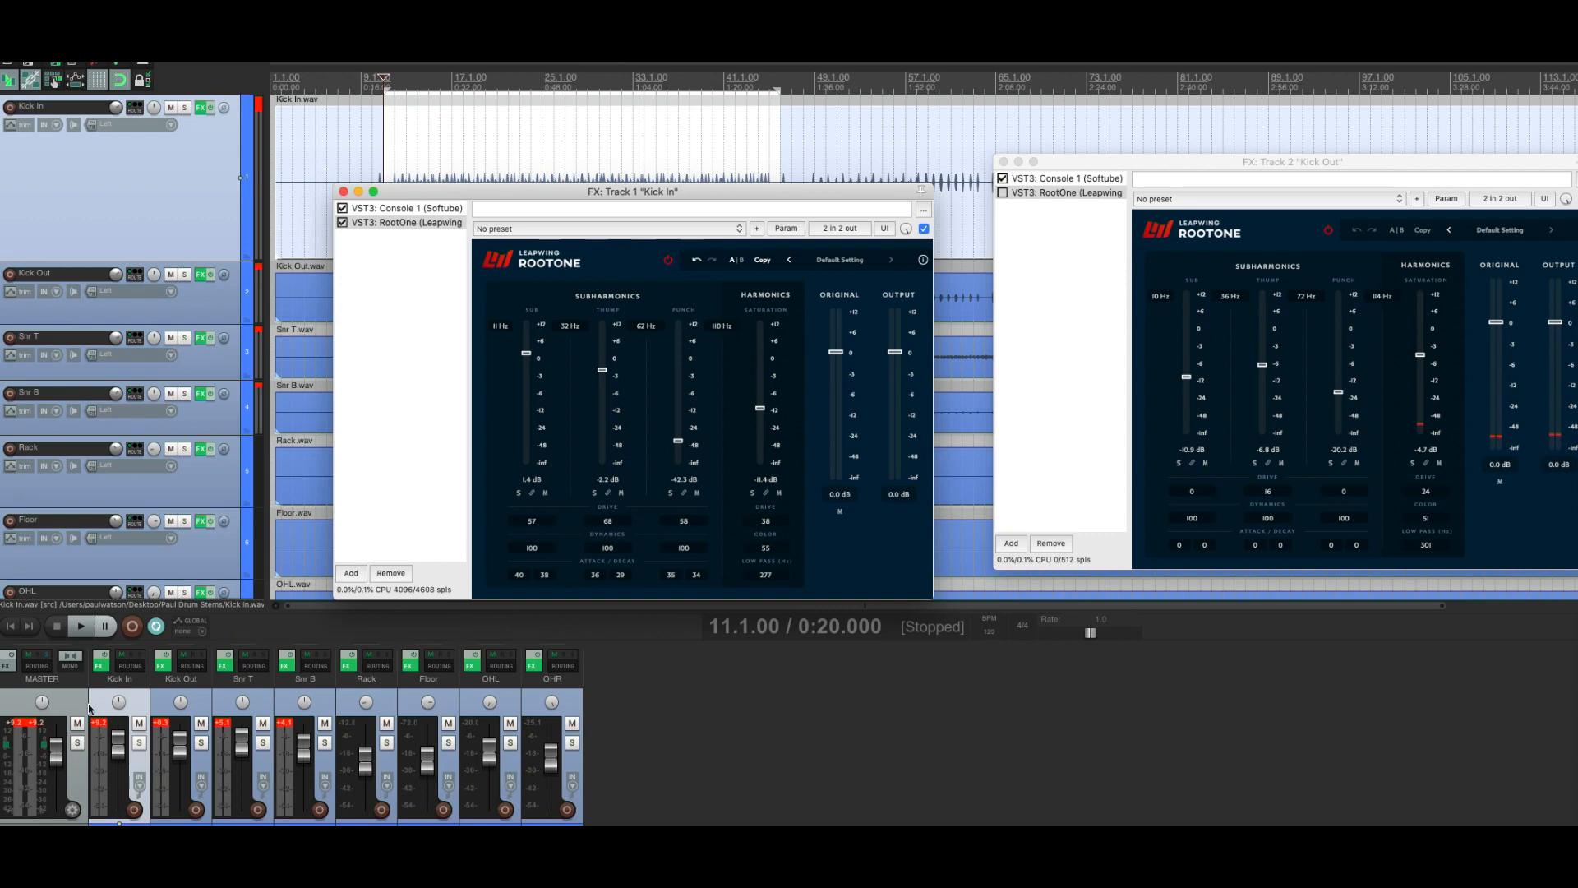
# Step: Play the Kick In track in solo with its Console 1 plugin shown and the Kick Out effects window moved clear
pyautogui.click(139, 743)
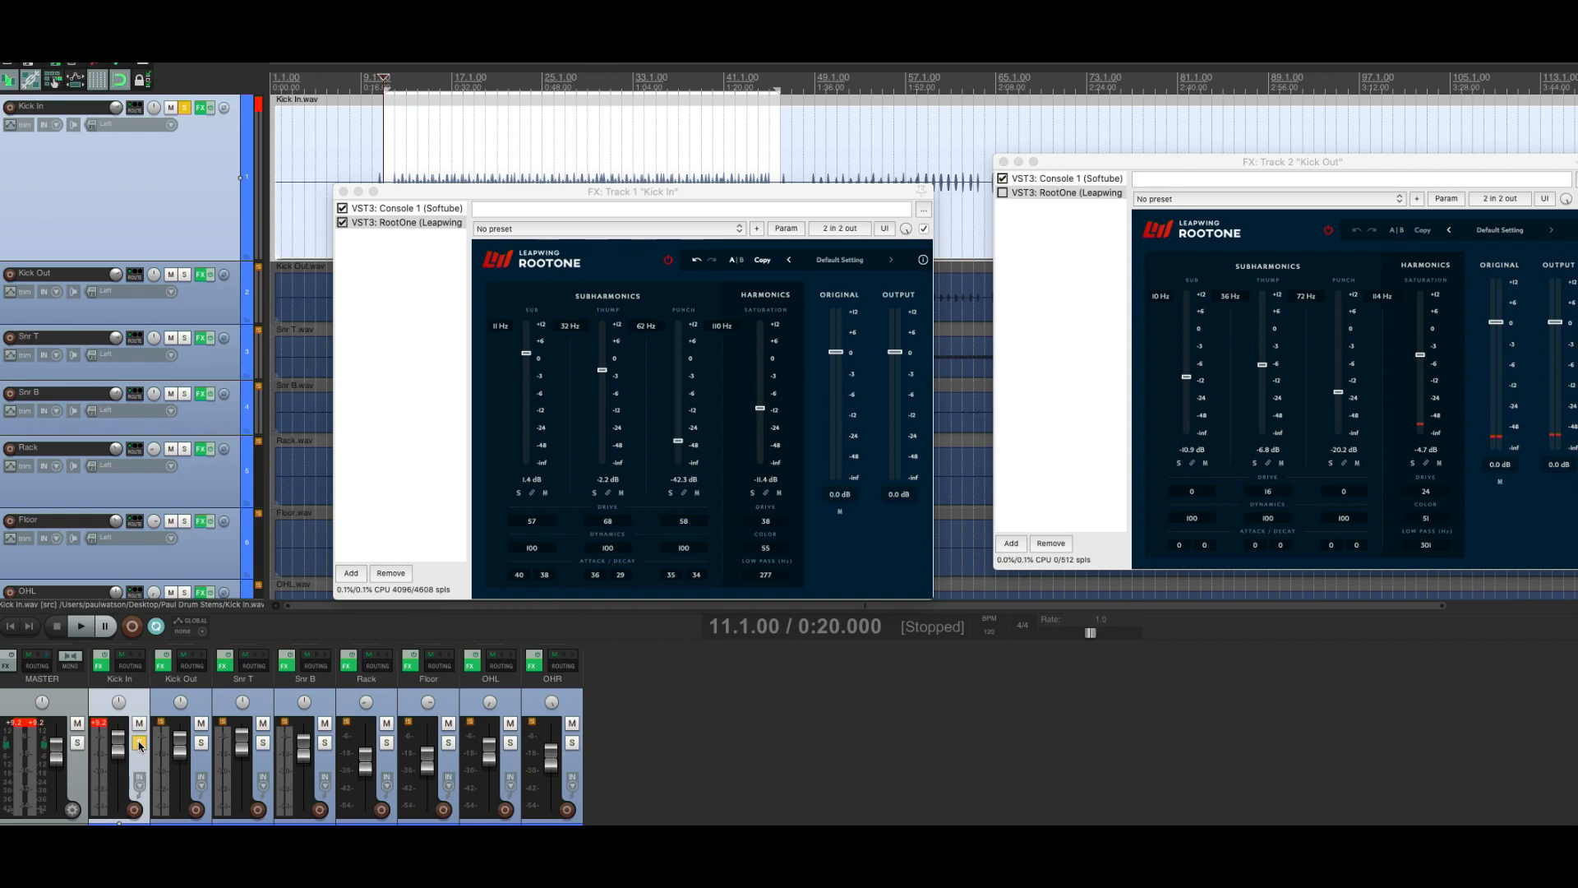
pyautogui.press('space')
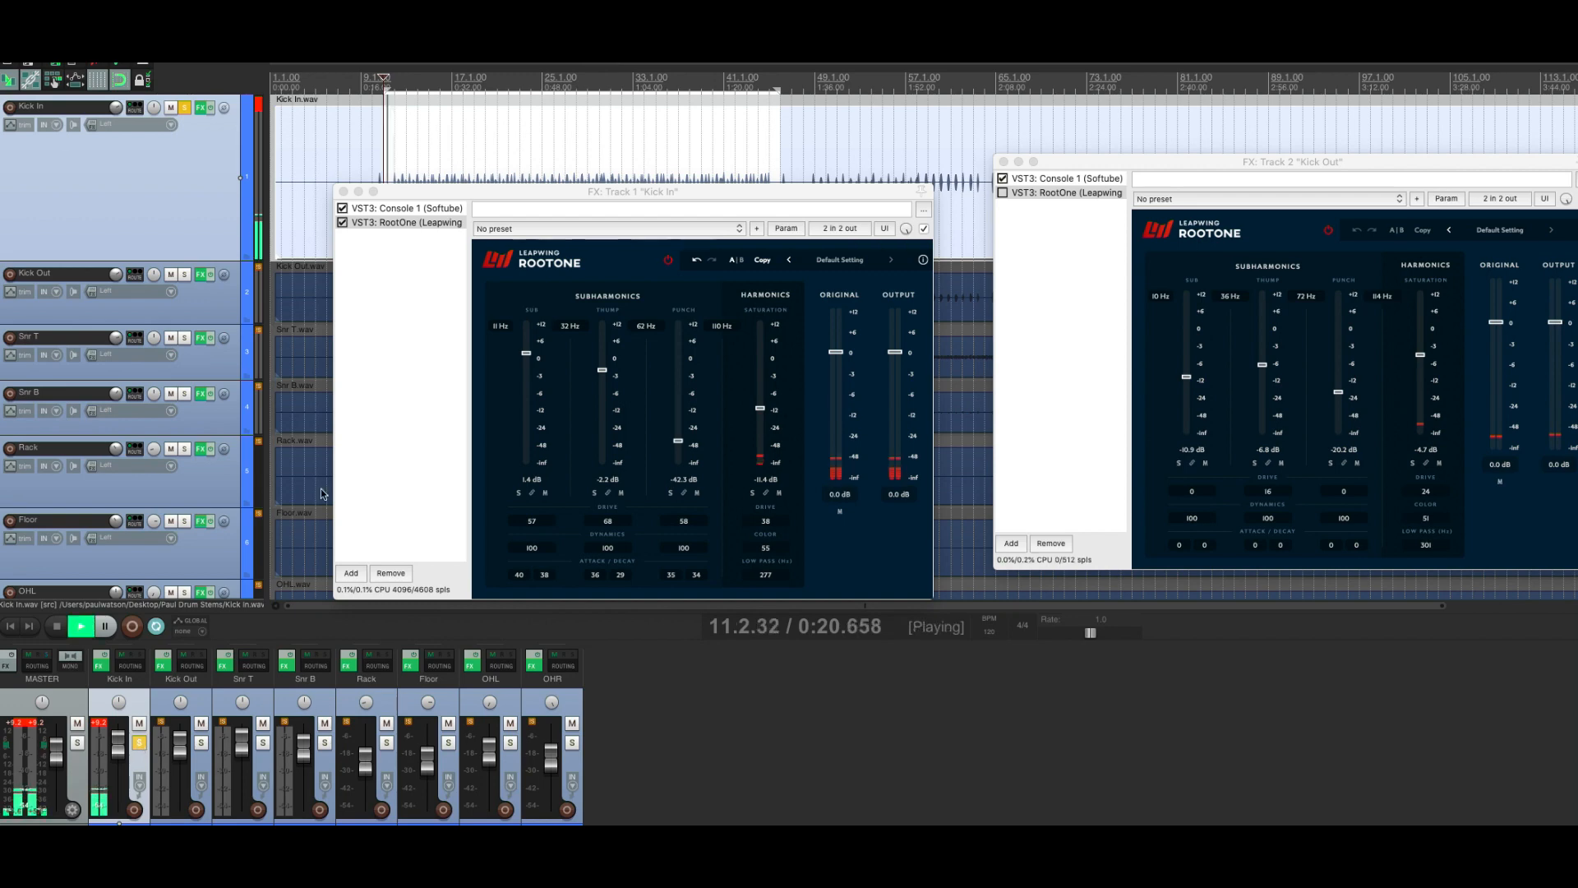
pyautogui.click(427, 209)
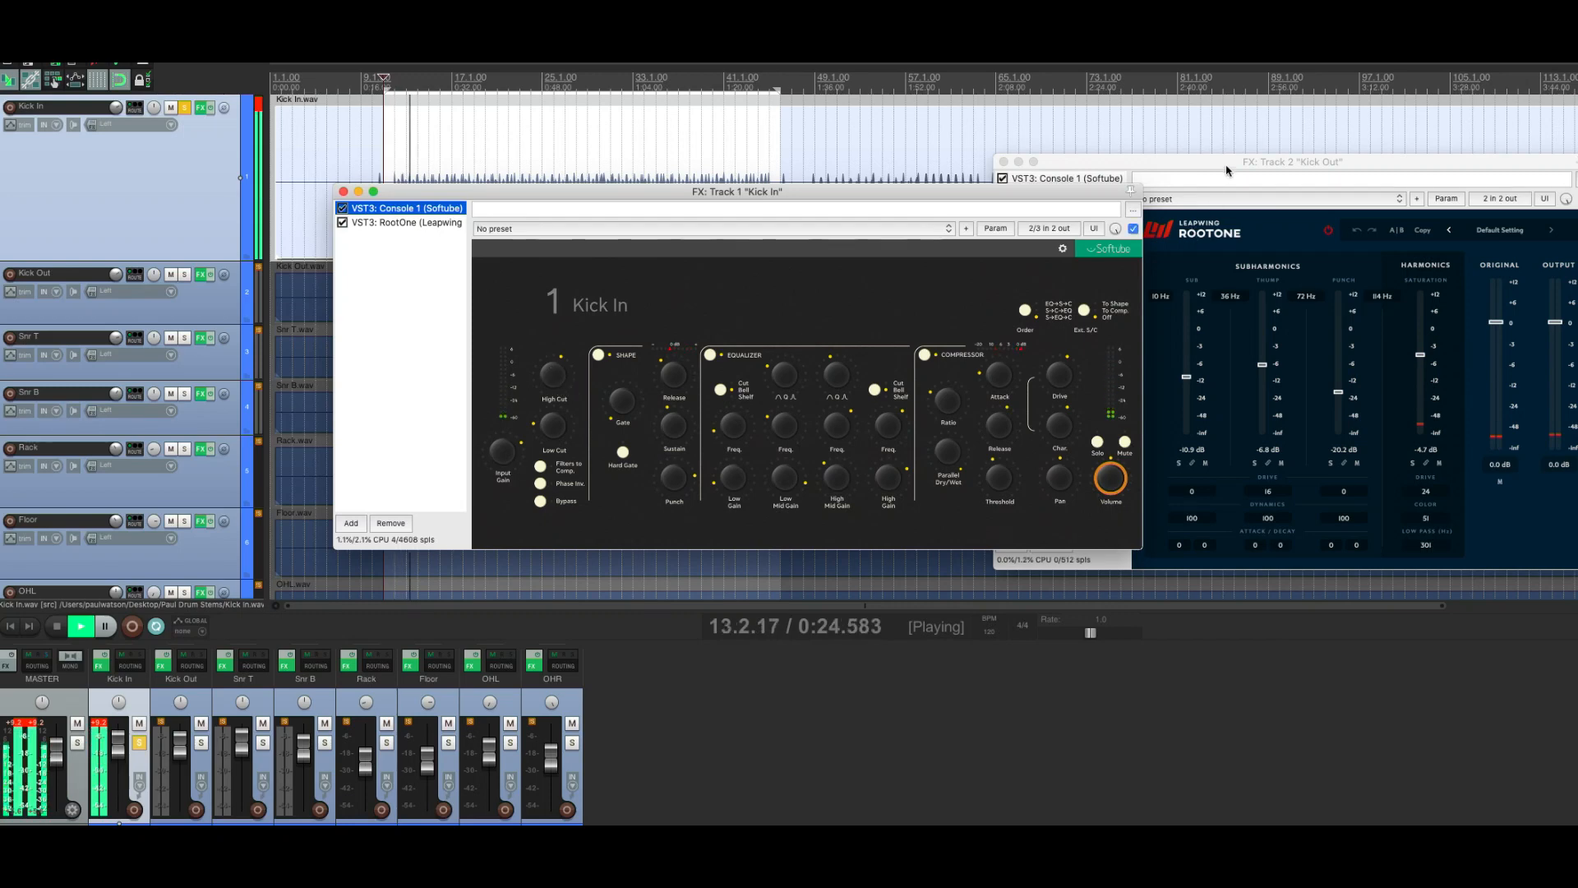
pyautogui.moveTo(1229, 159); pyautogui.dragTo(1381, 169)
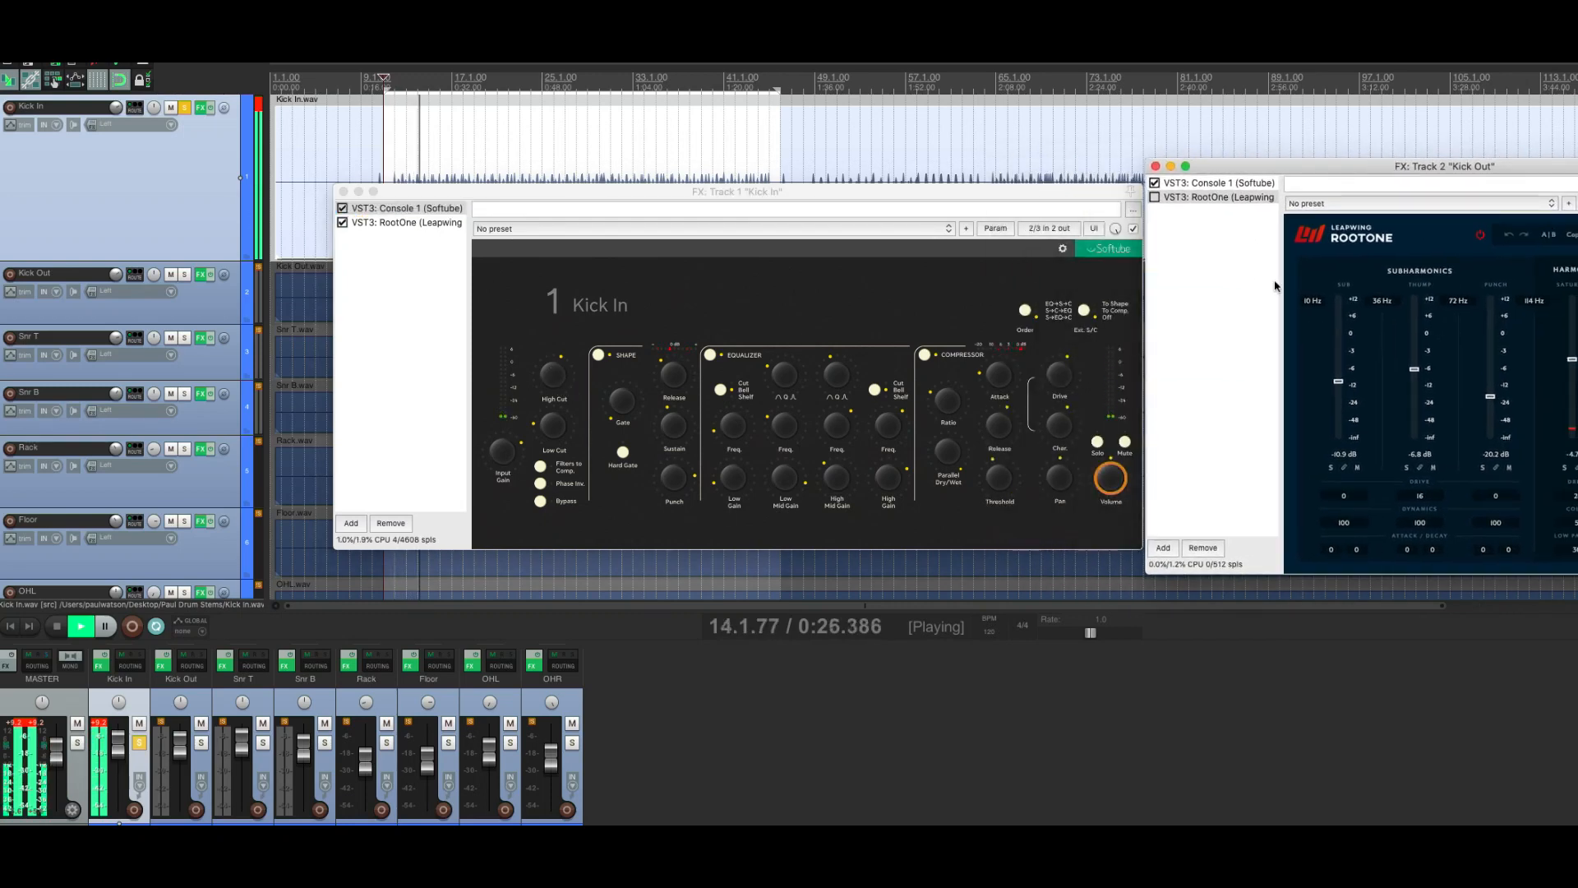
# Step: Fine-tune the gate in Kick In's Console 1 while the track plays in solo
pyautogui.click(623, 401)
pyautogui.moveTo(623, 401); pyautogui.dragTo(625, 387)
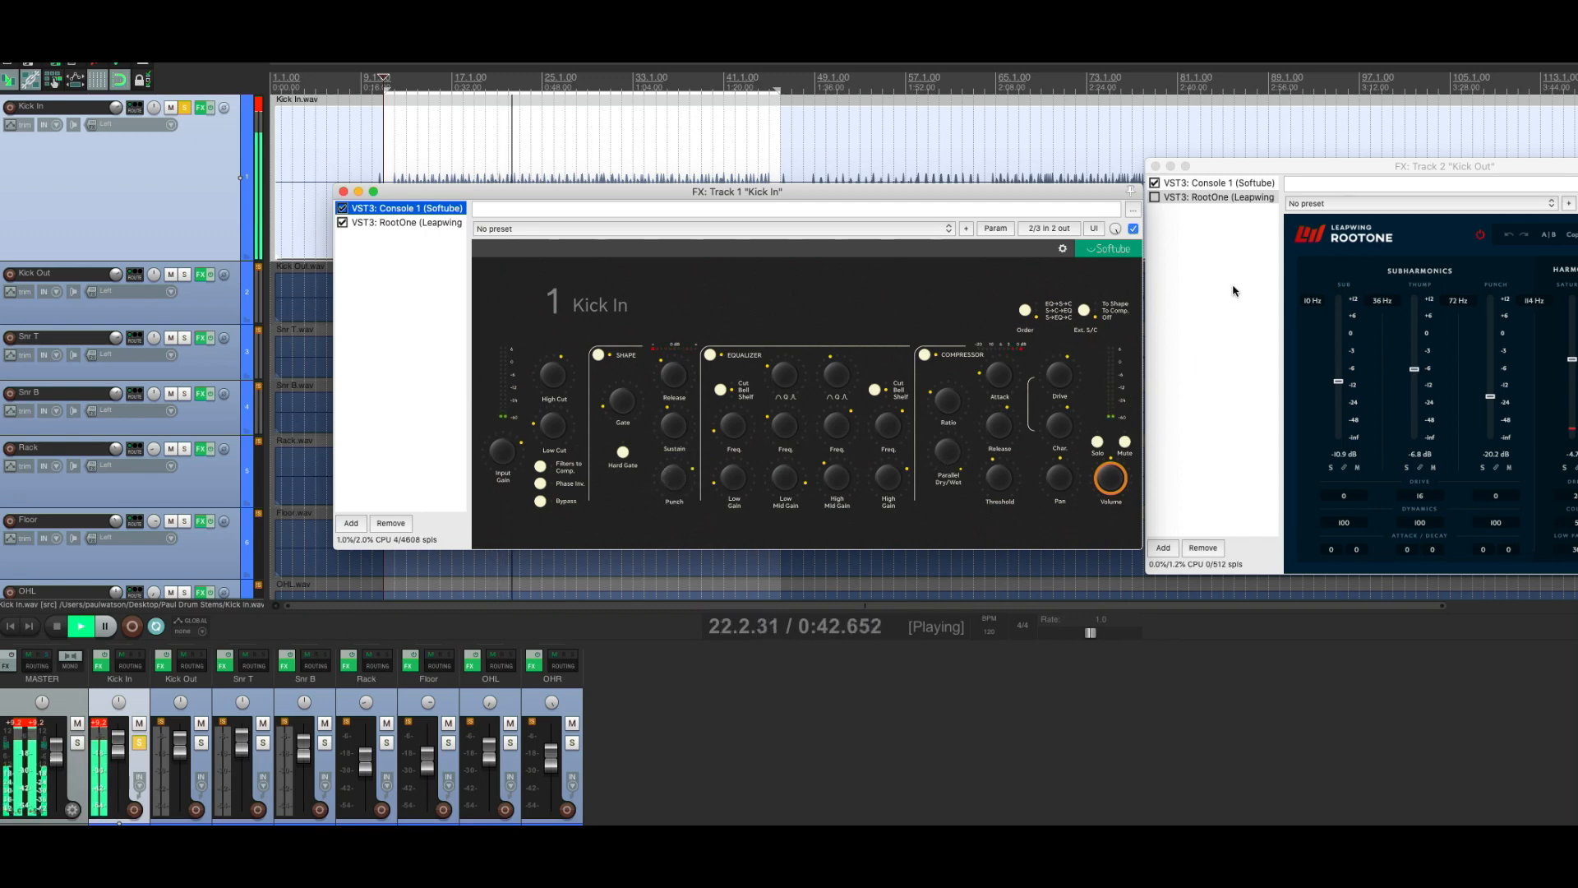
# Step: Move Kick Out's effects window into full view, enable its RootOne, and switch the solo from Kick In to Kick Out
pyautogui.moveTo(1277, 169); pyautogui.dragTo(981, 211)
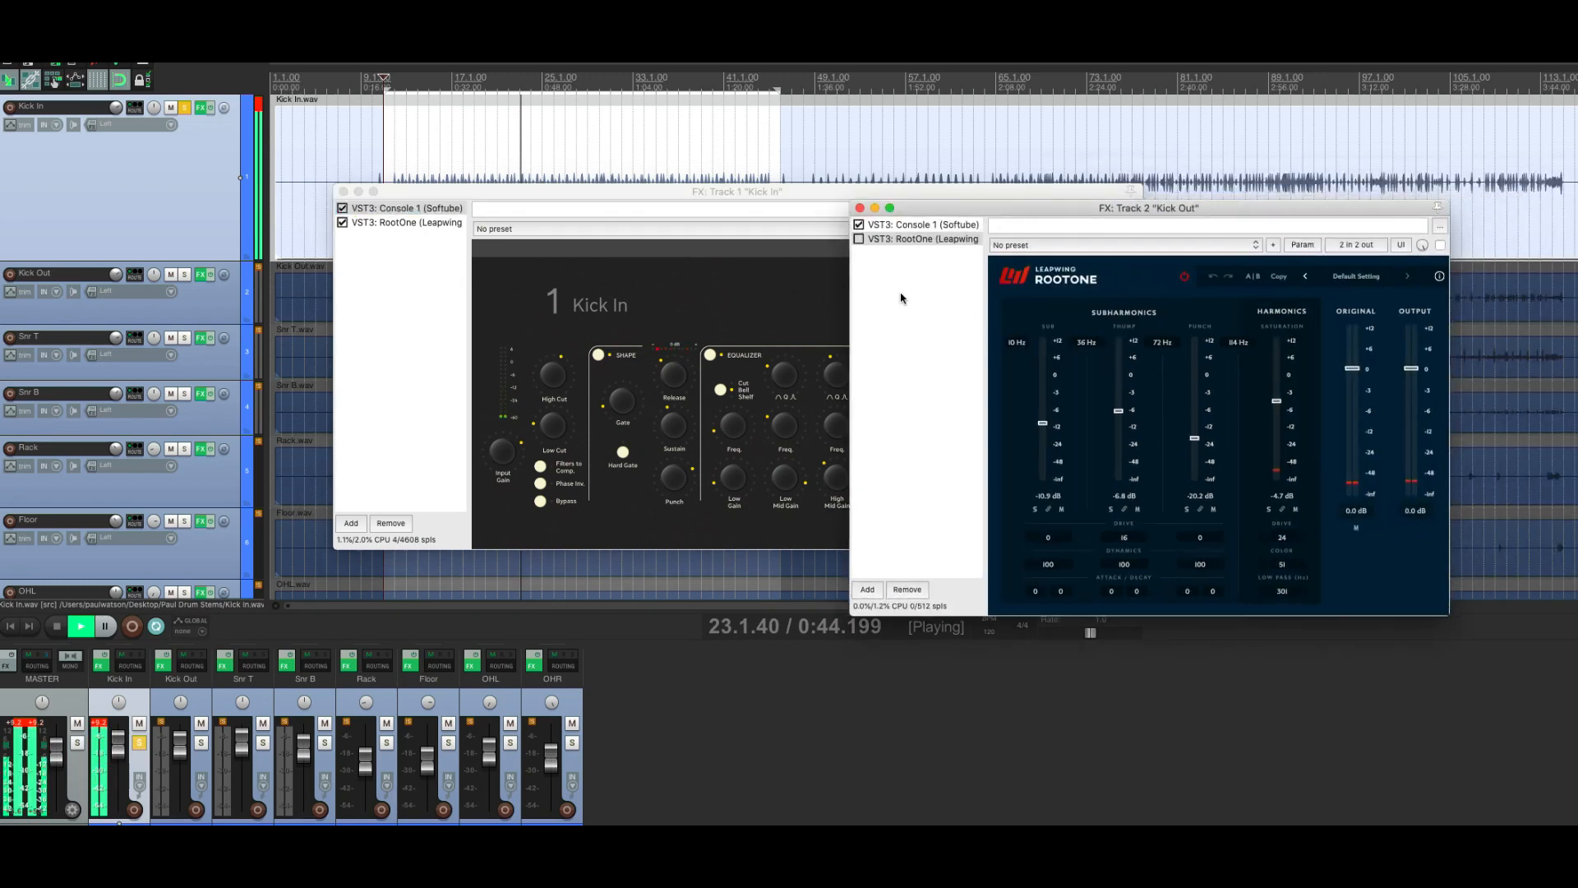
pyautogui.click(858, 240)
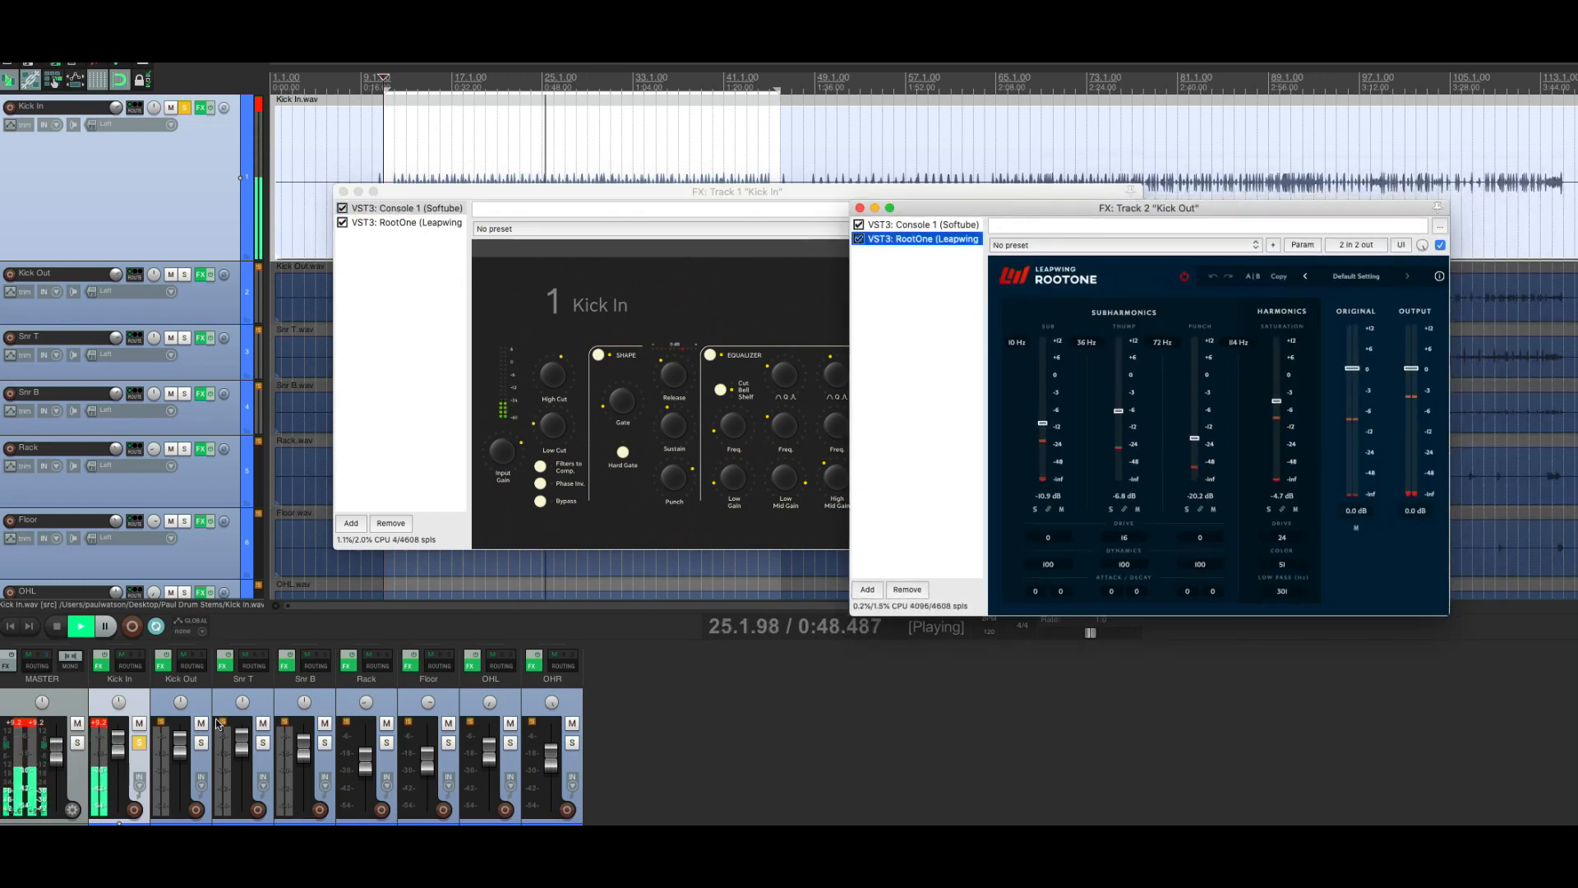
pyautogui.click(139, 742)
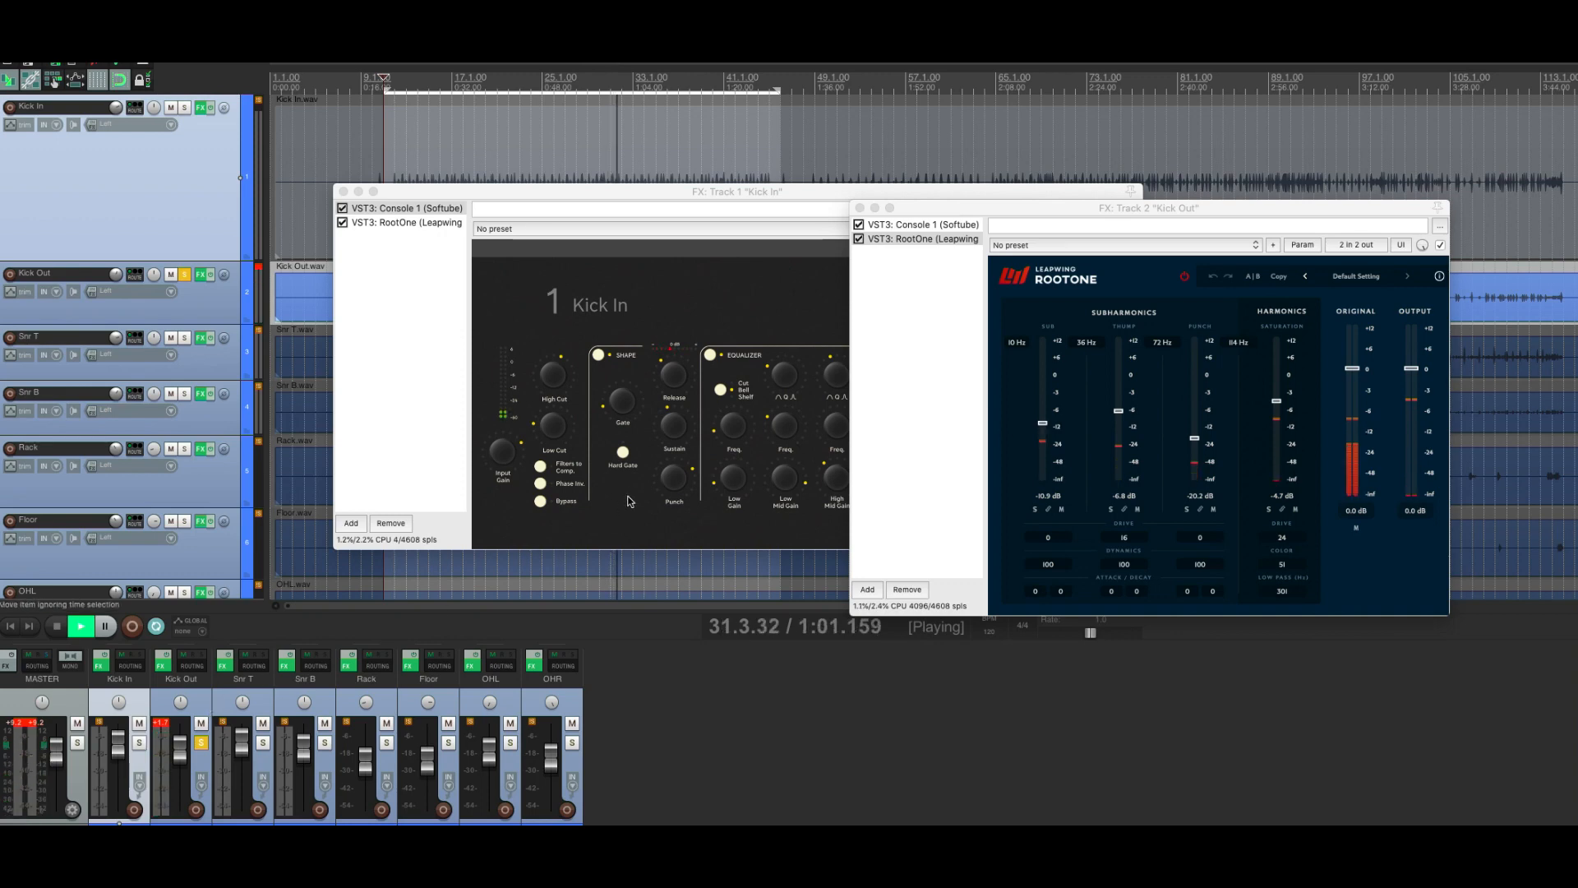
# Step: Bypass RootOne on Kick Out and adjust the gate in that track's Console 1
pyautogui.click(859, 239)
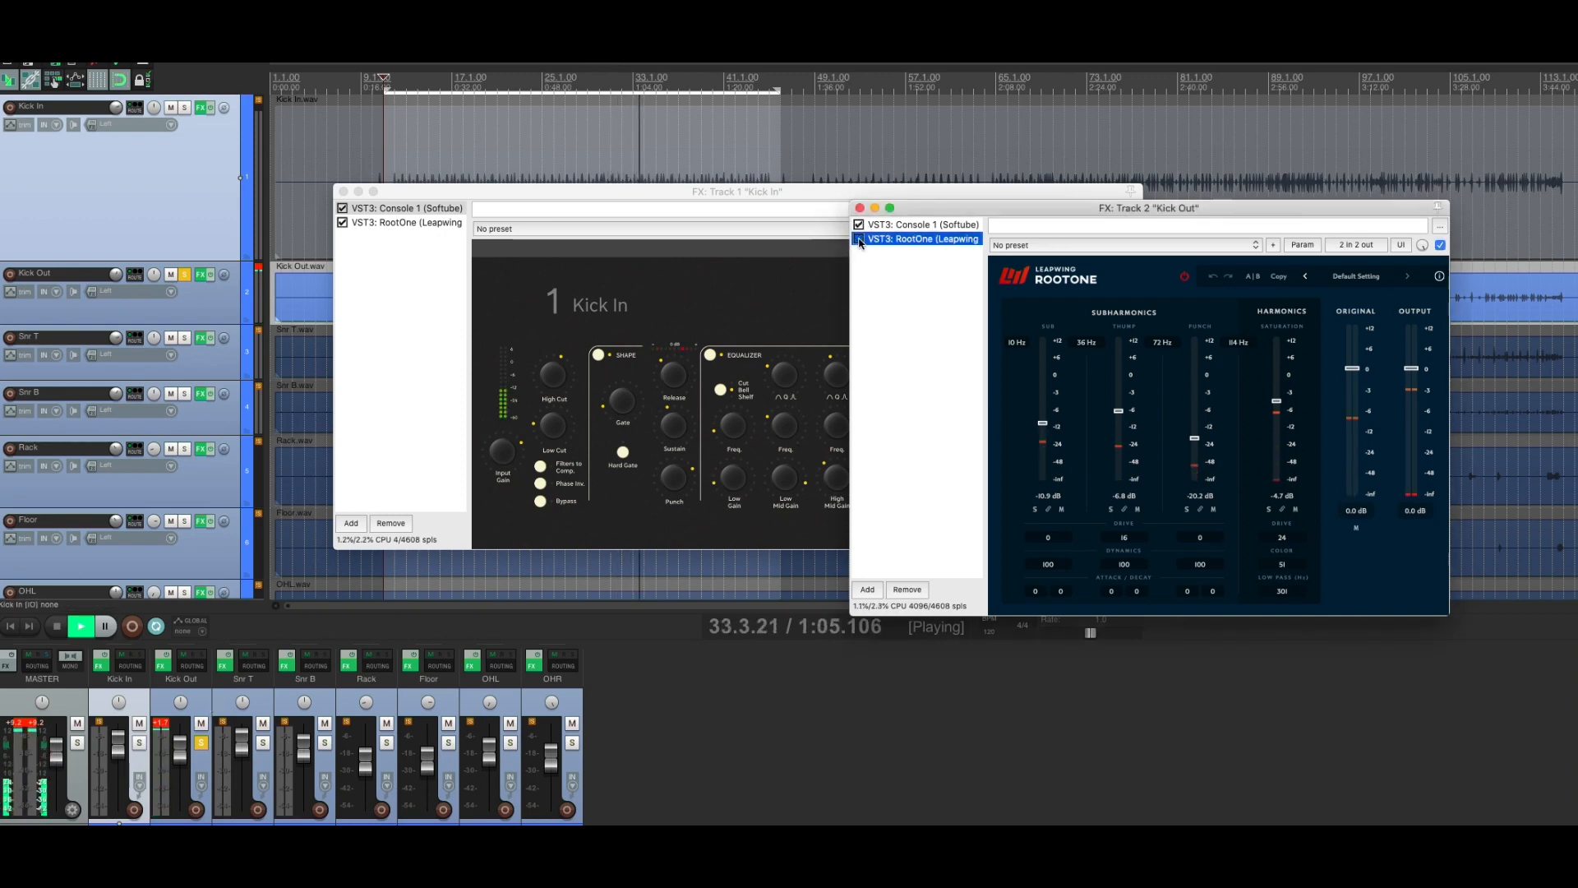
pyautogui.click(905, 224)
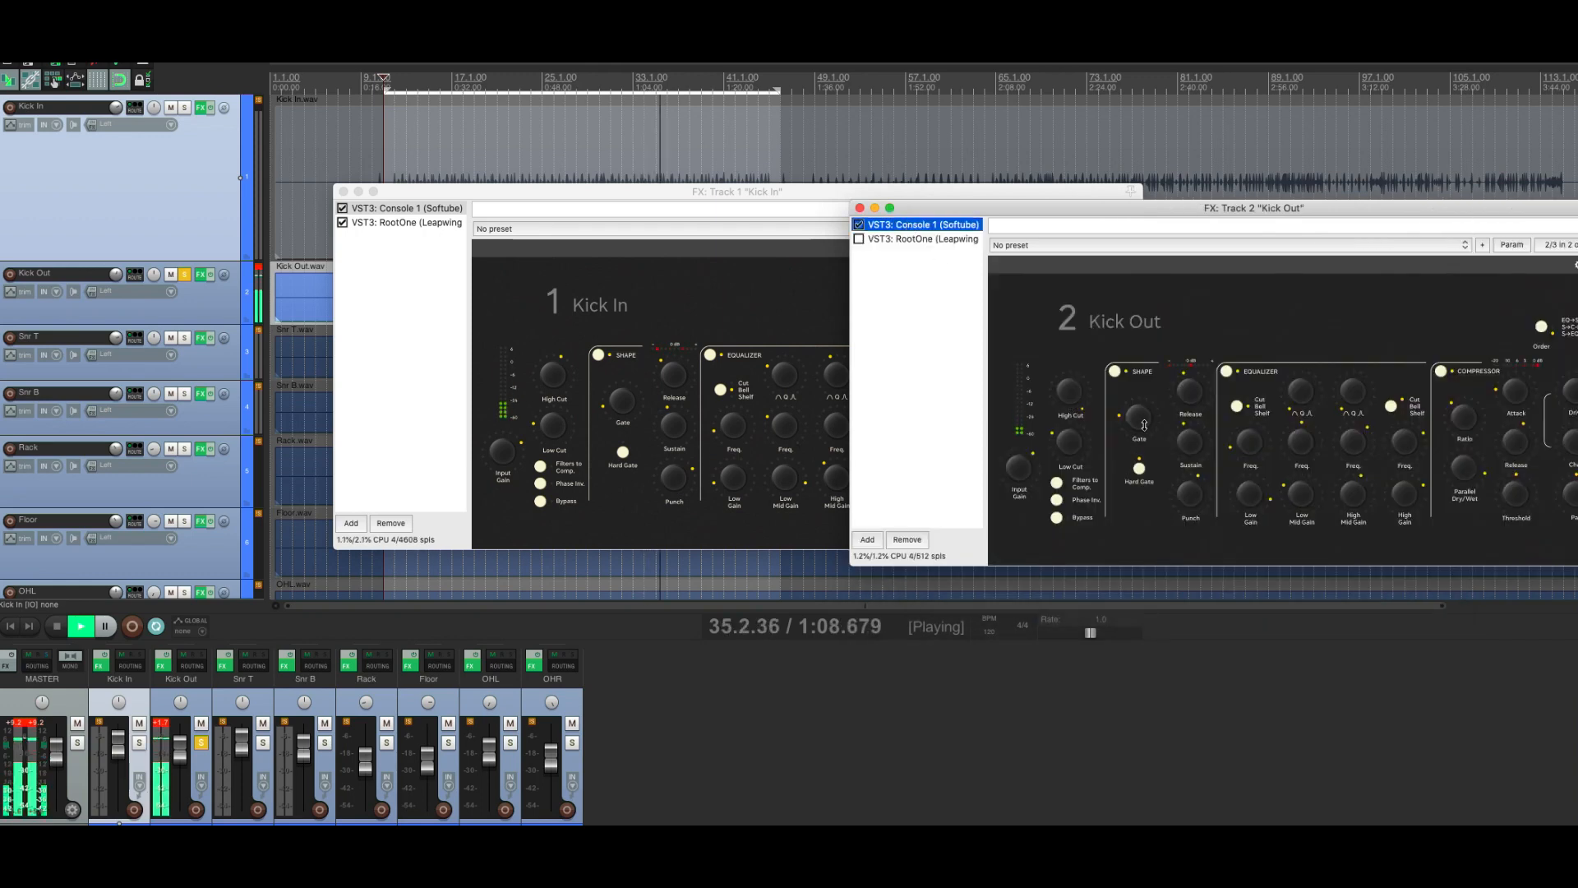
pyautogui.moveTo(1144, 425); pyautogui.dragTo(1145, 484)
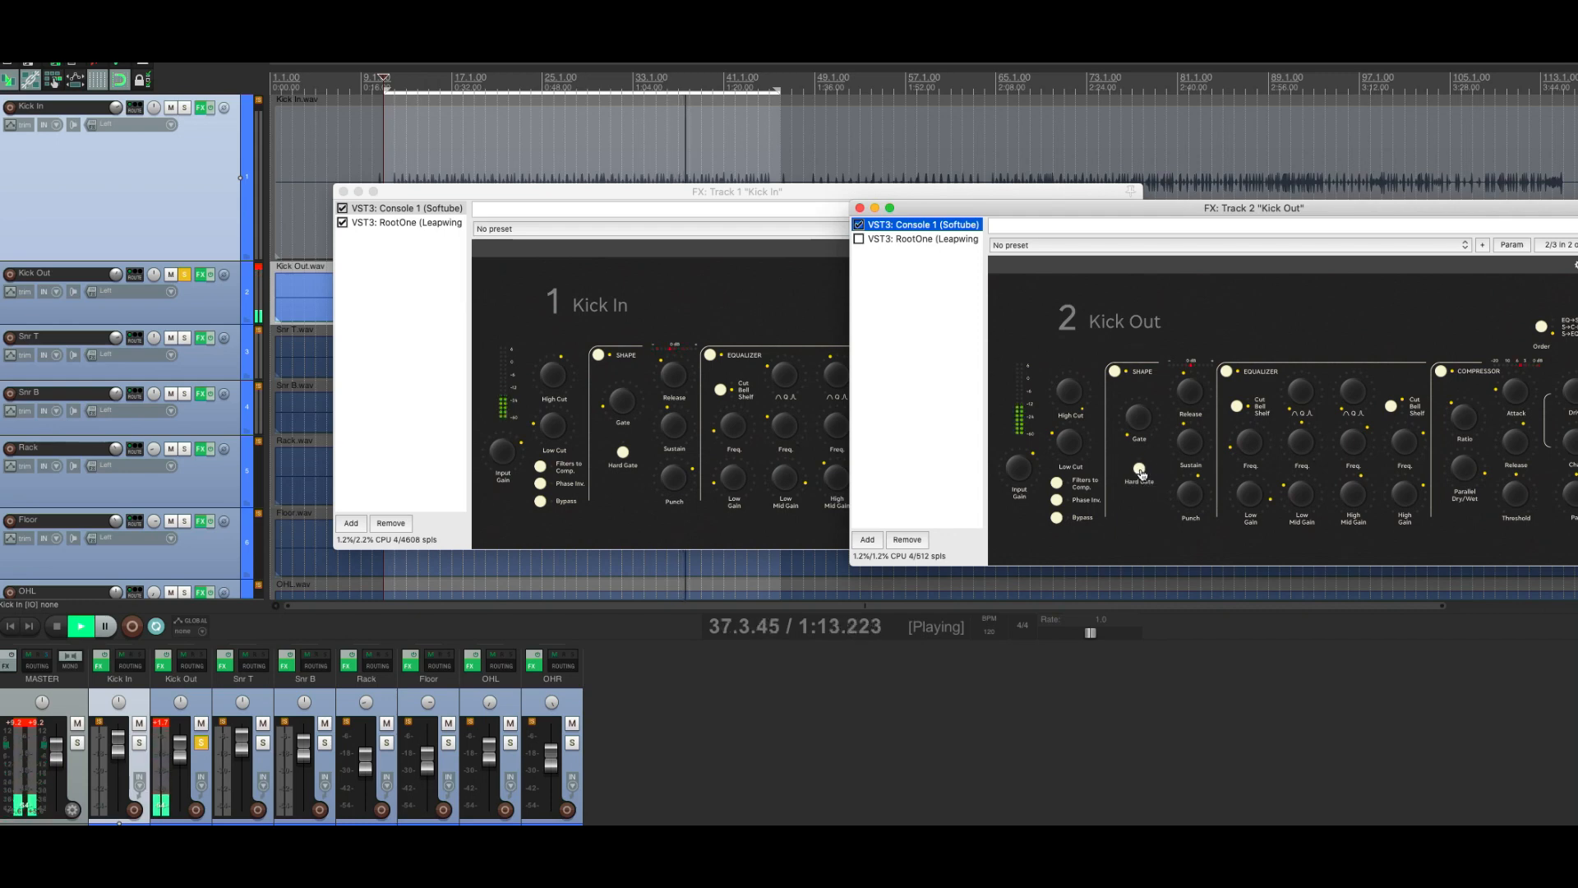
pyautogui.click(1136, 403)
pyautogui.moveTo(1137, 404); pyautogui.dragTo(1136, 395)
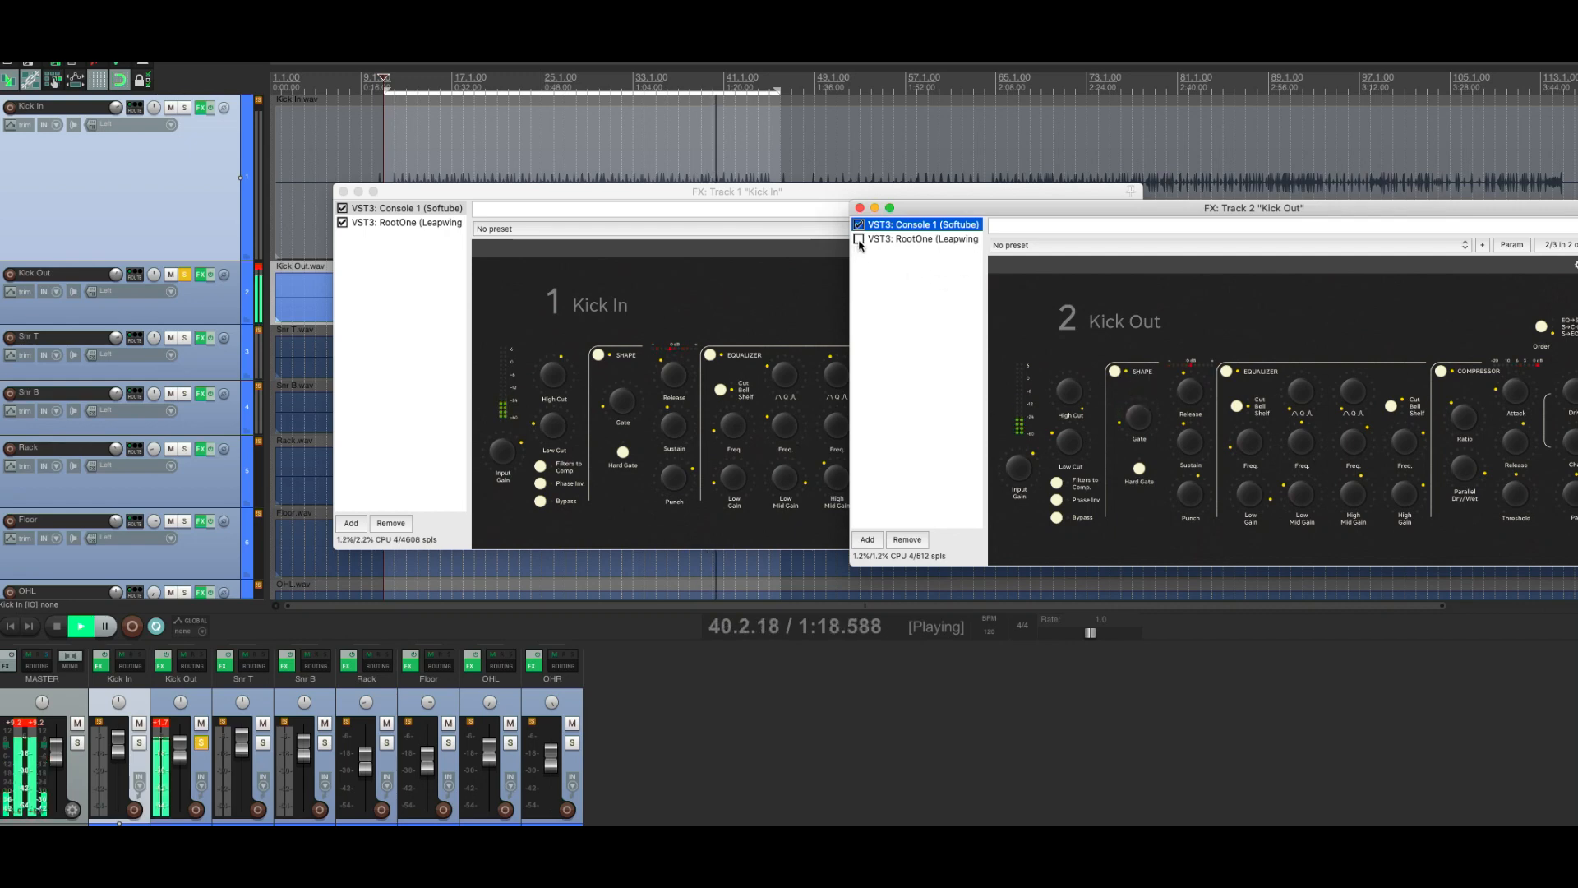
# Step: Re-enable RootOne on Kick Out and show its controls, with the effects window moved fully into view
pyautogui.moveTo(955, 211); pyautogui.dragTo(888, 248)
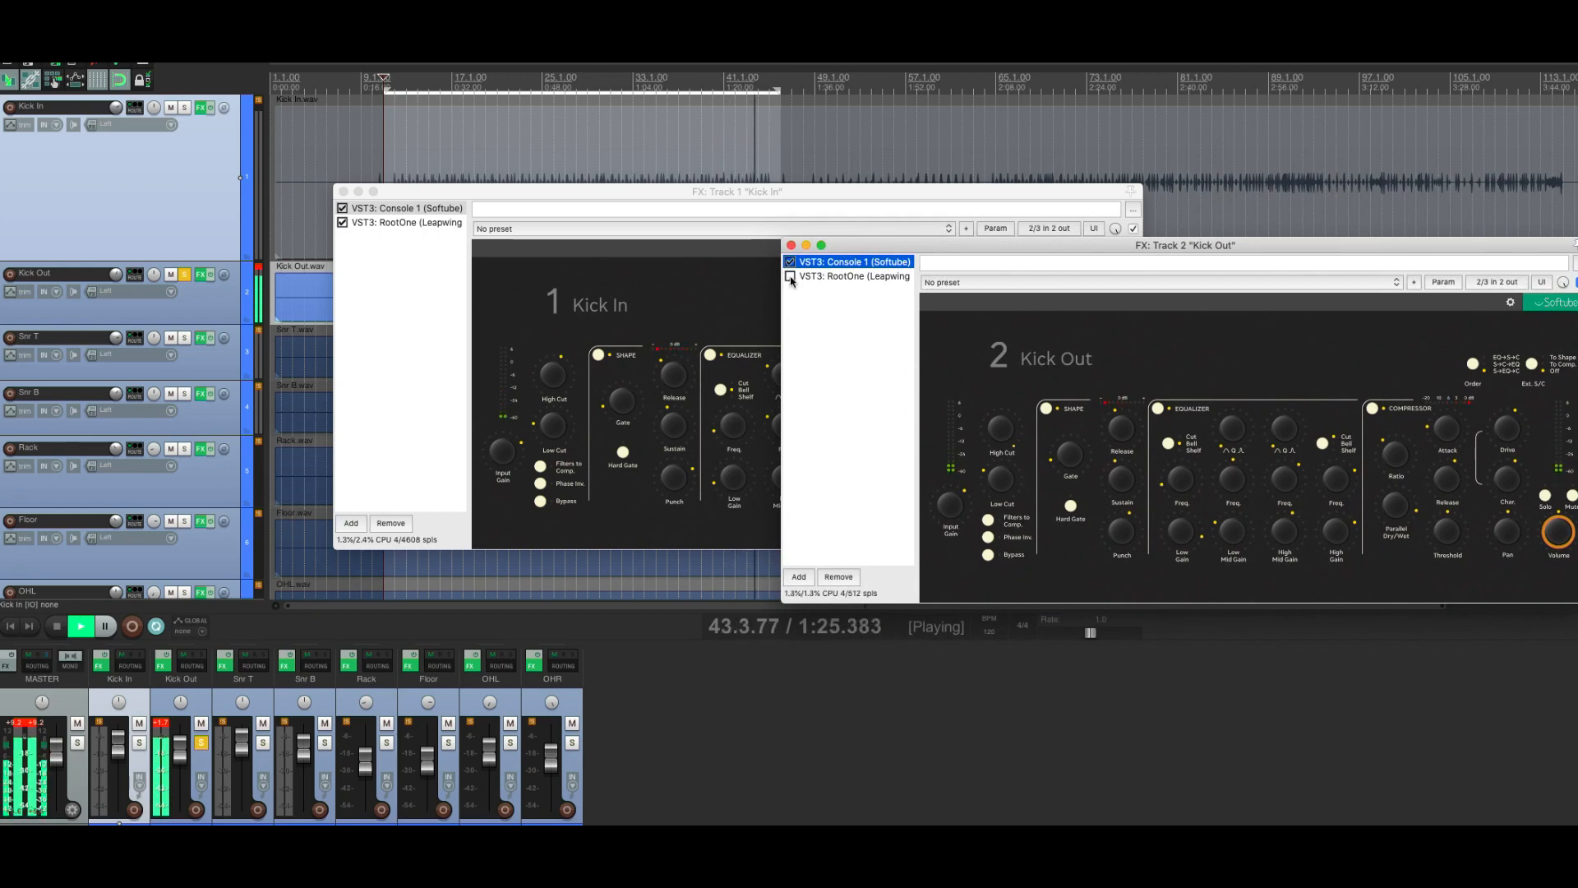
pyautogui.click(791, 277)
pyautogui.click(851, 276)
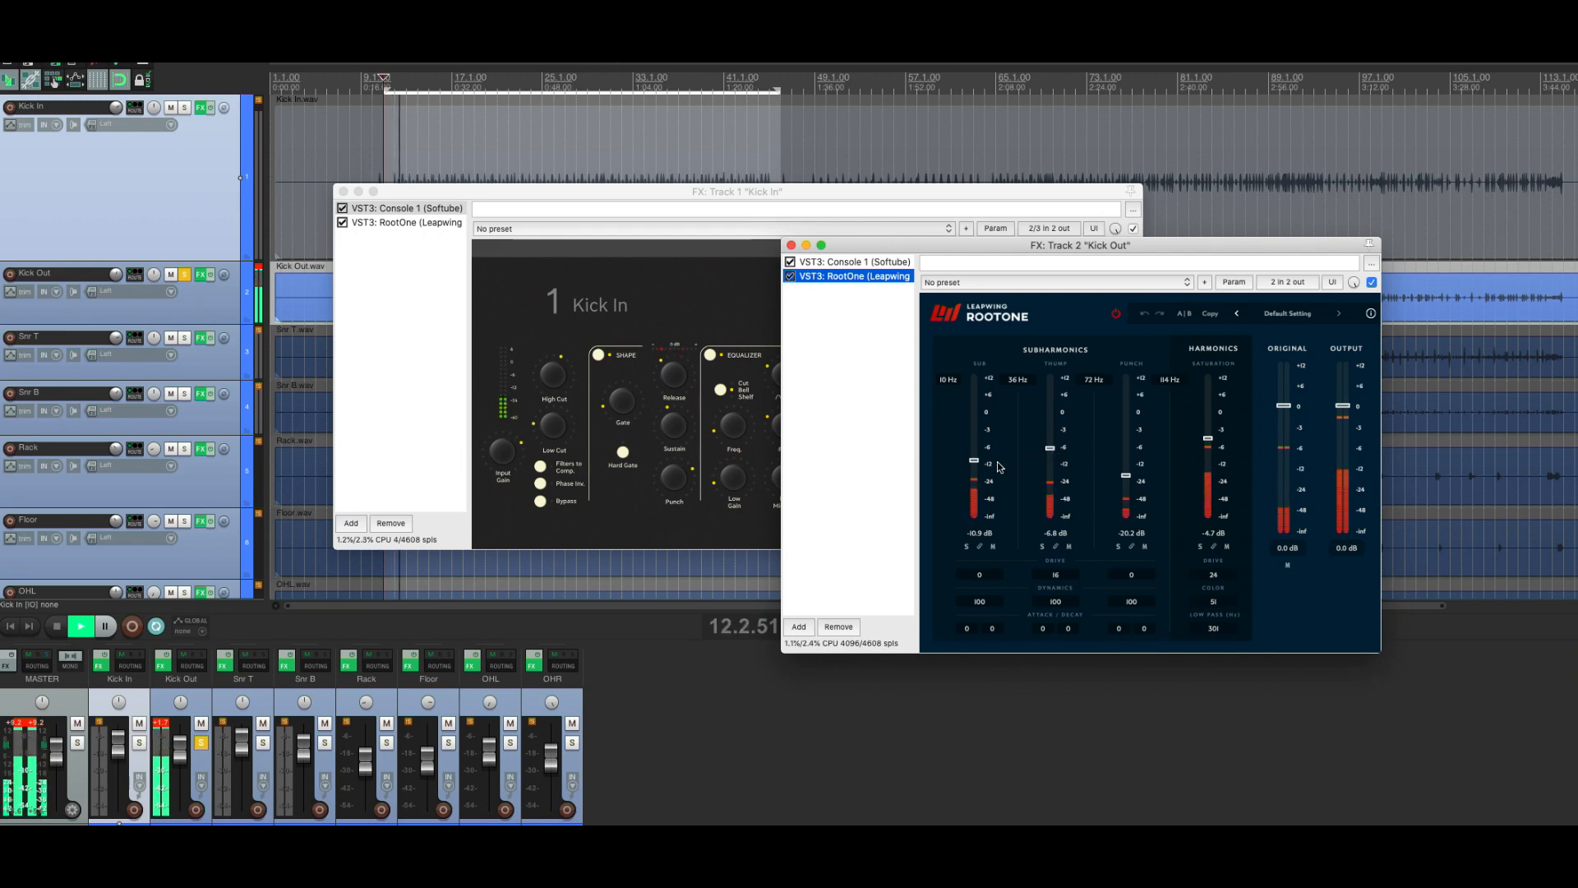
# Step: Pull Kick Out's Saturation, Thump and Punch levels down to -inf dB and set the Sub level to -14.2 dB
pyautogui.moveTo(1207, 438); pyautogui.dragTo(1204, 546)
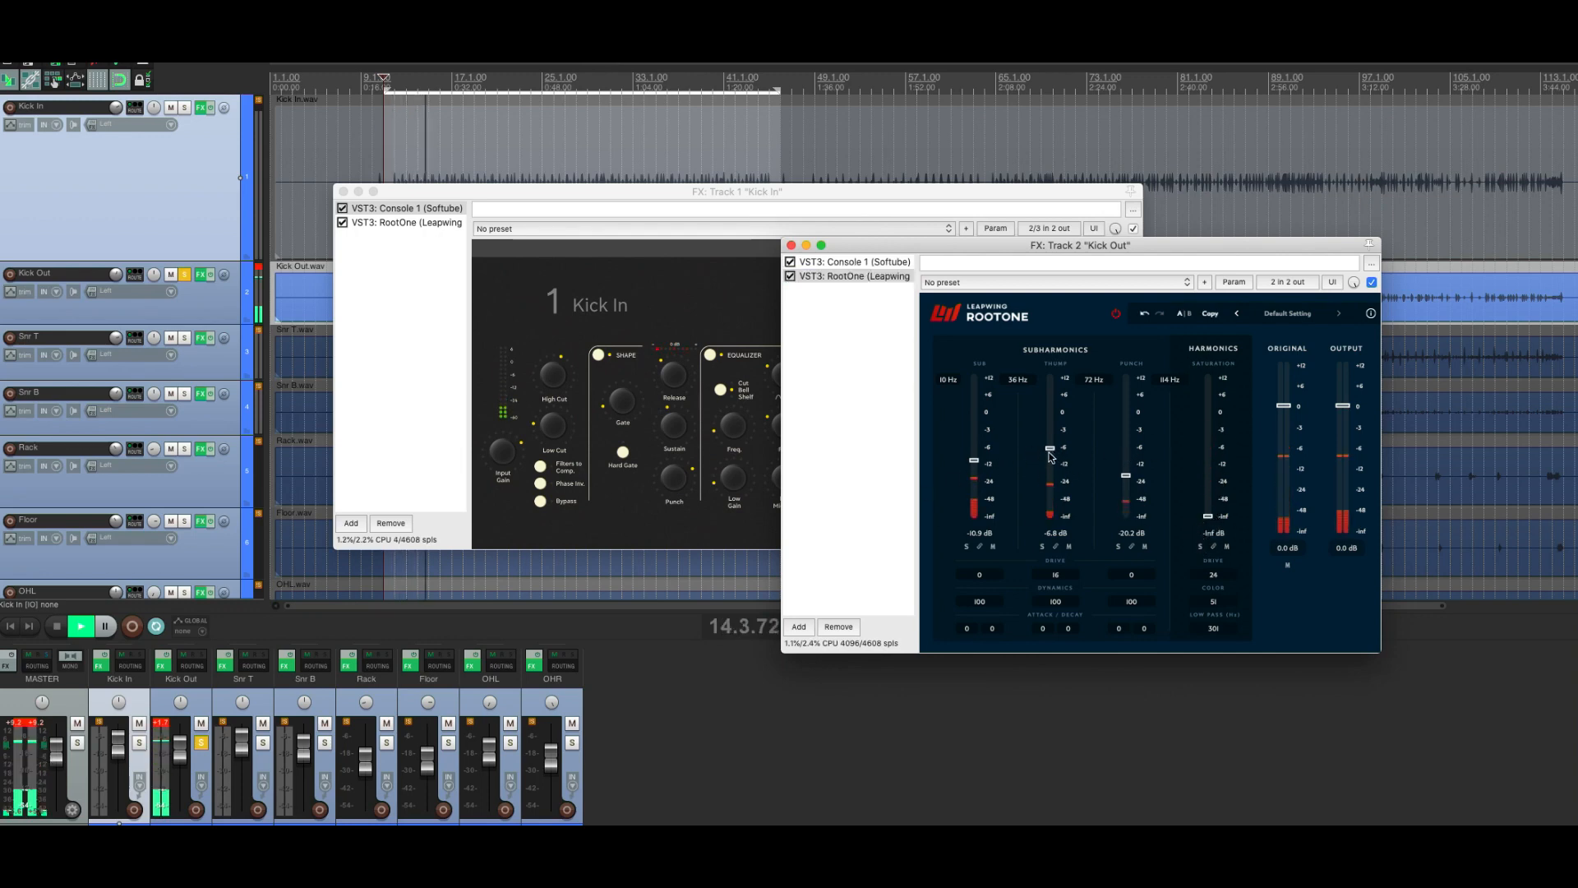
pyautogui.moveTo(1049, 449); pyautogui.dragTo(1048, 538)
pyautogui.moveTo(1126, 475); pyautogui.dragTo(1125, 539)
pyautogui.moveTo(974, 460)
pyautogui.mouseDown()
pyautogui.moveTo(965, 548)
pyautogui.moveTo(972, 436)
pyautogui.moveTo(973, 466)
pyautogui.mouseUp()
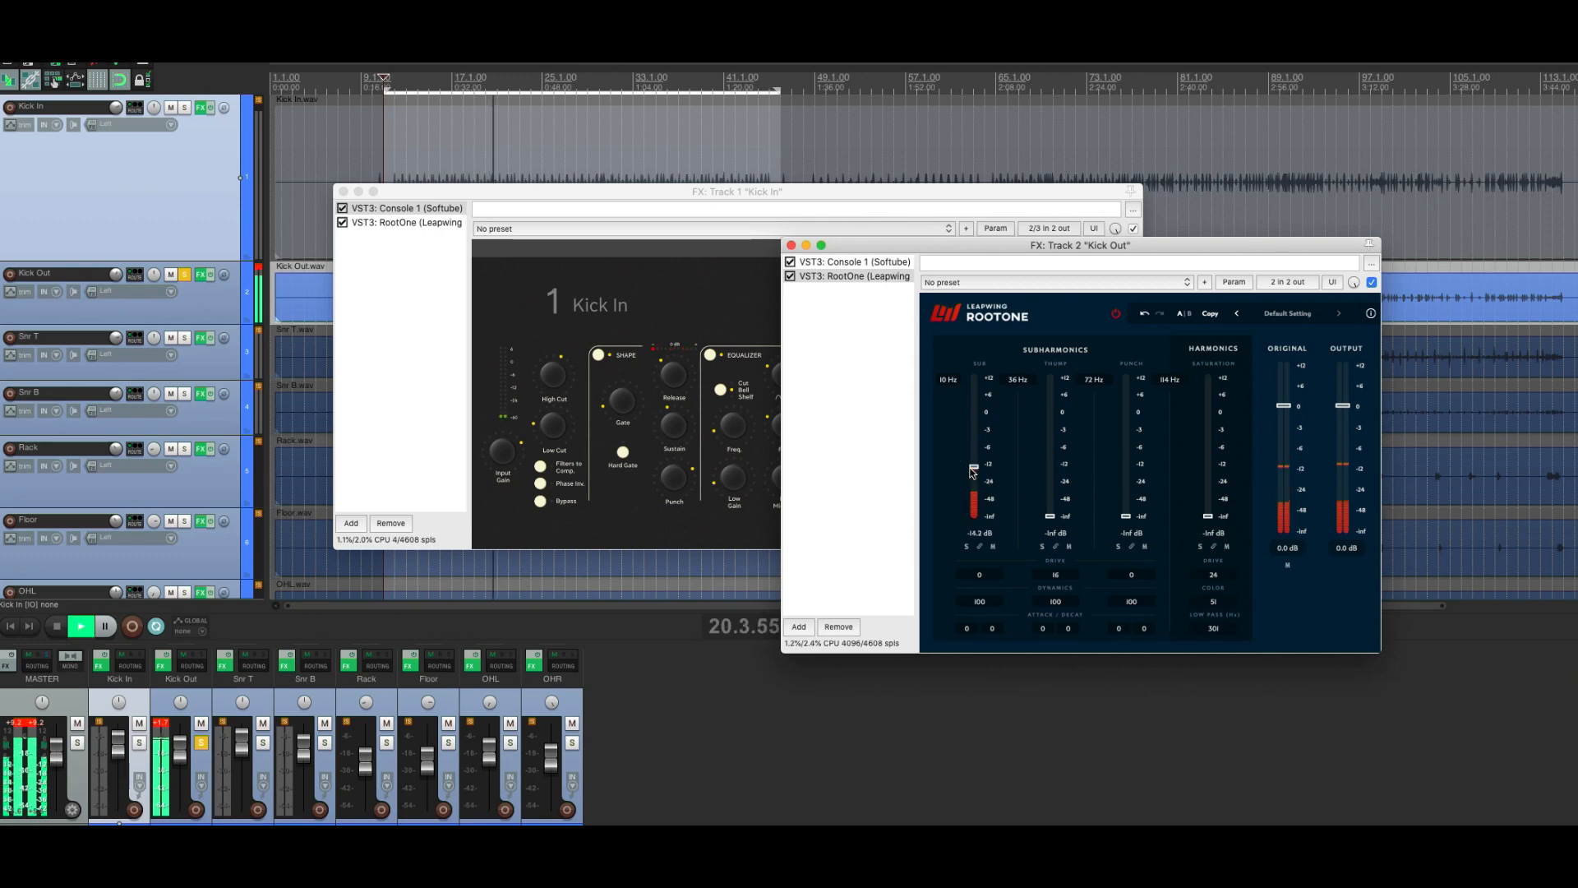
# Step: Adjust the gate and punch in Kick In's Console 1, and bring Kick Out's RootOne window back to the front
pyautogui.click(622, 401)
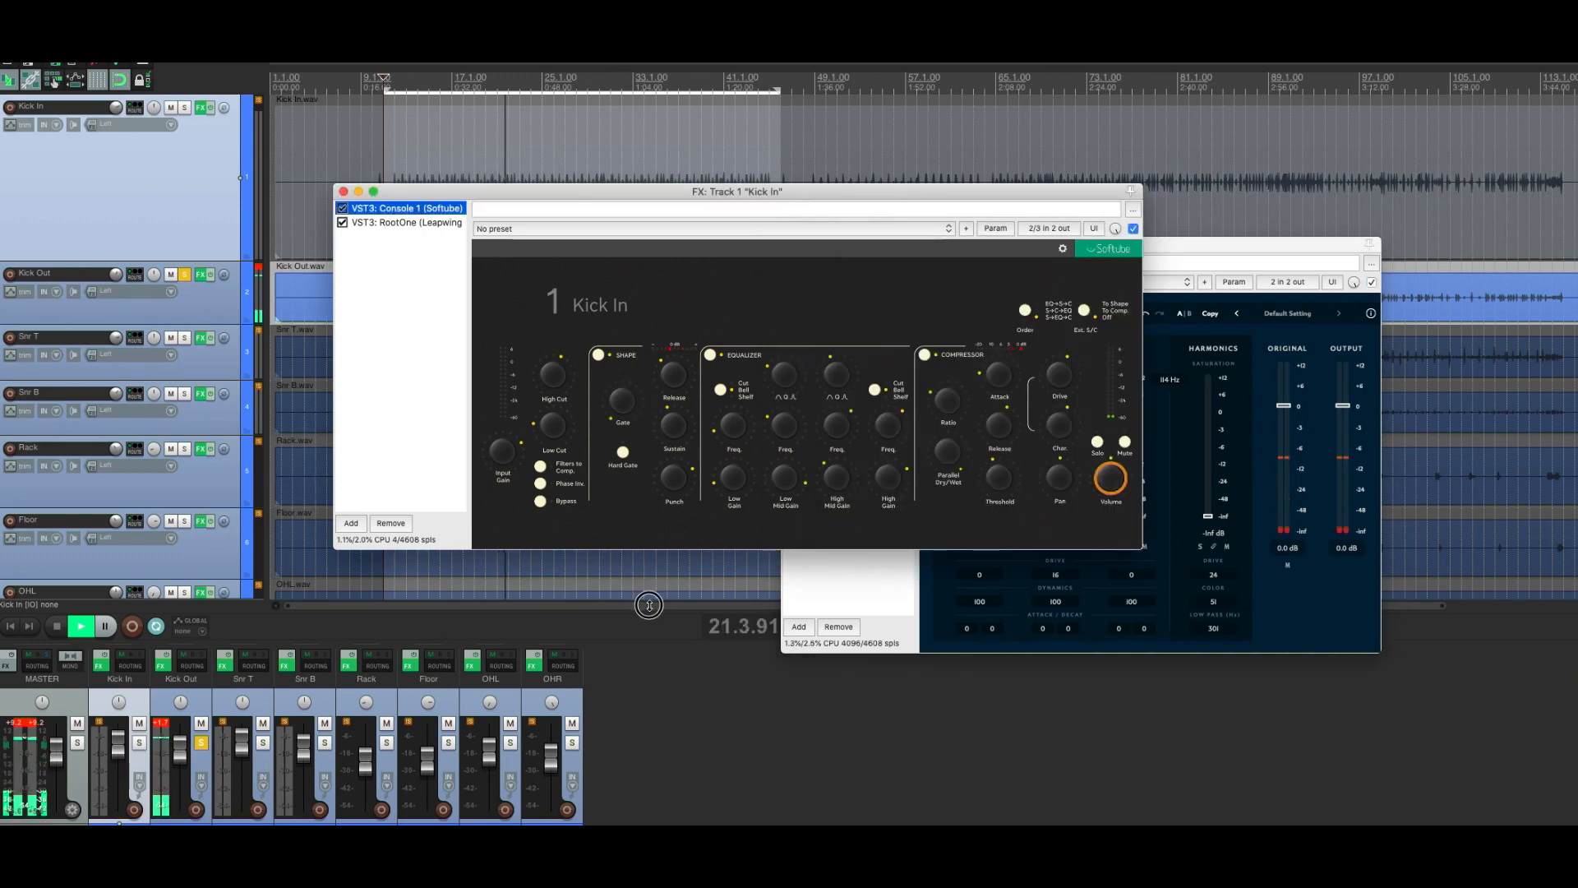
pyautogui.moveTo(674, 478)
pyautogui.mouseDown()
pyautogui.moveTo(673, 522)
pyautogui.moveTo(675, 506)
pyautogui.mouseUp()
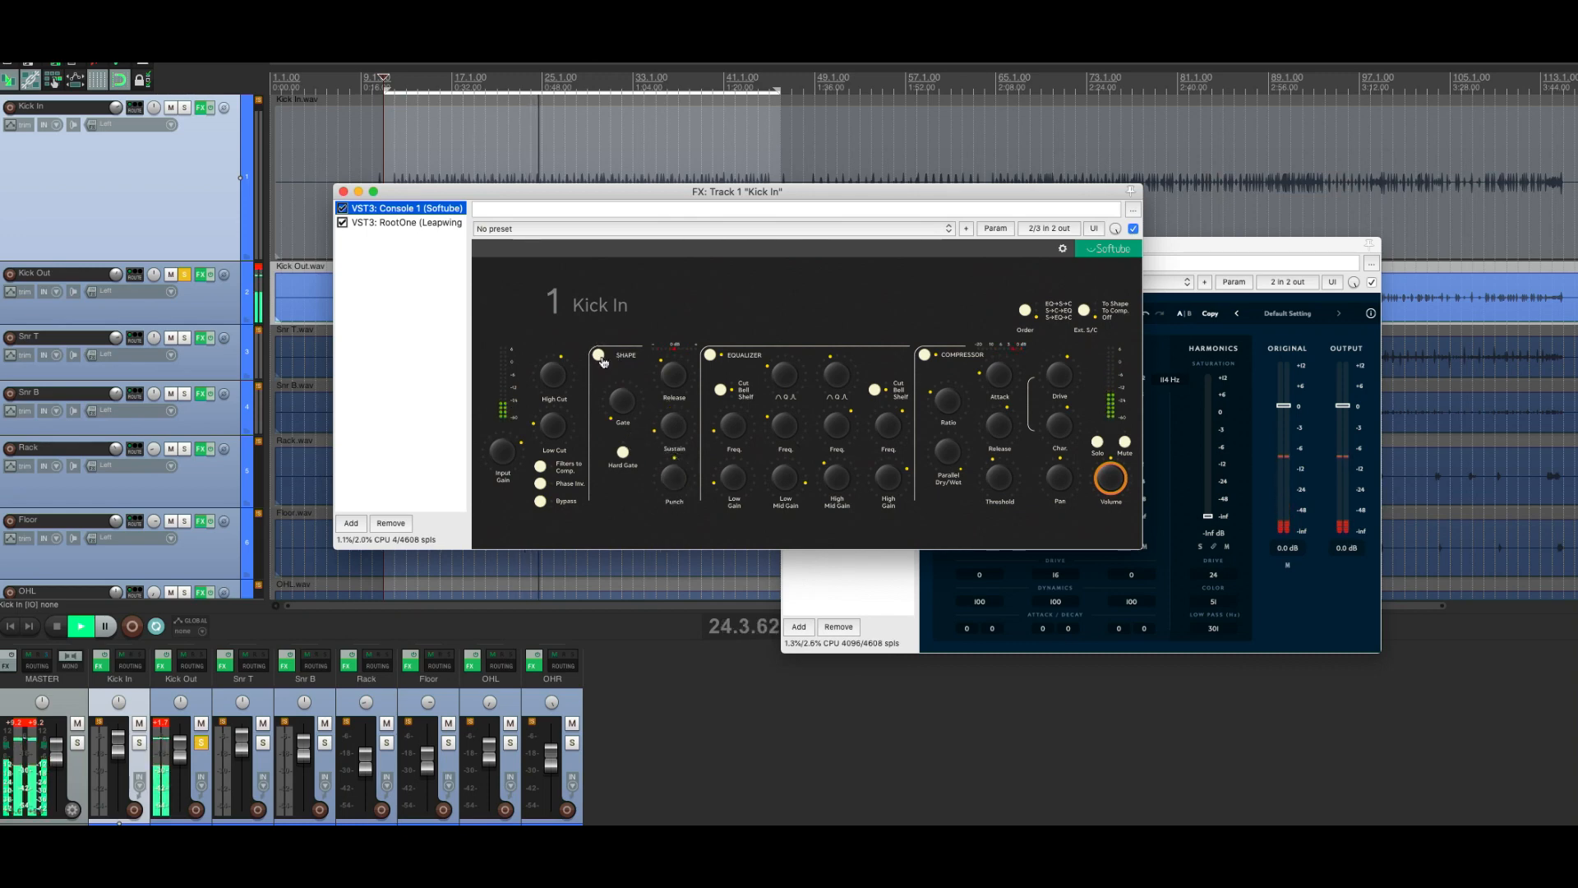
pyautogui.moveTo(1191, 245); pyautogui.dragTo(1120, 222)
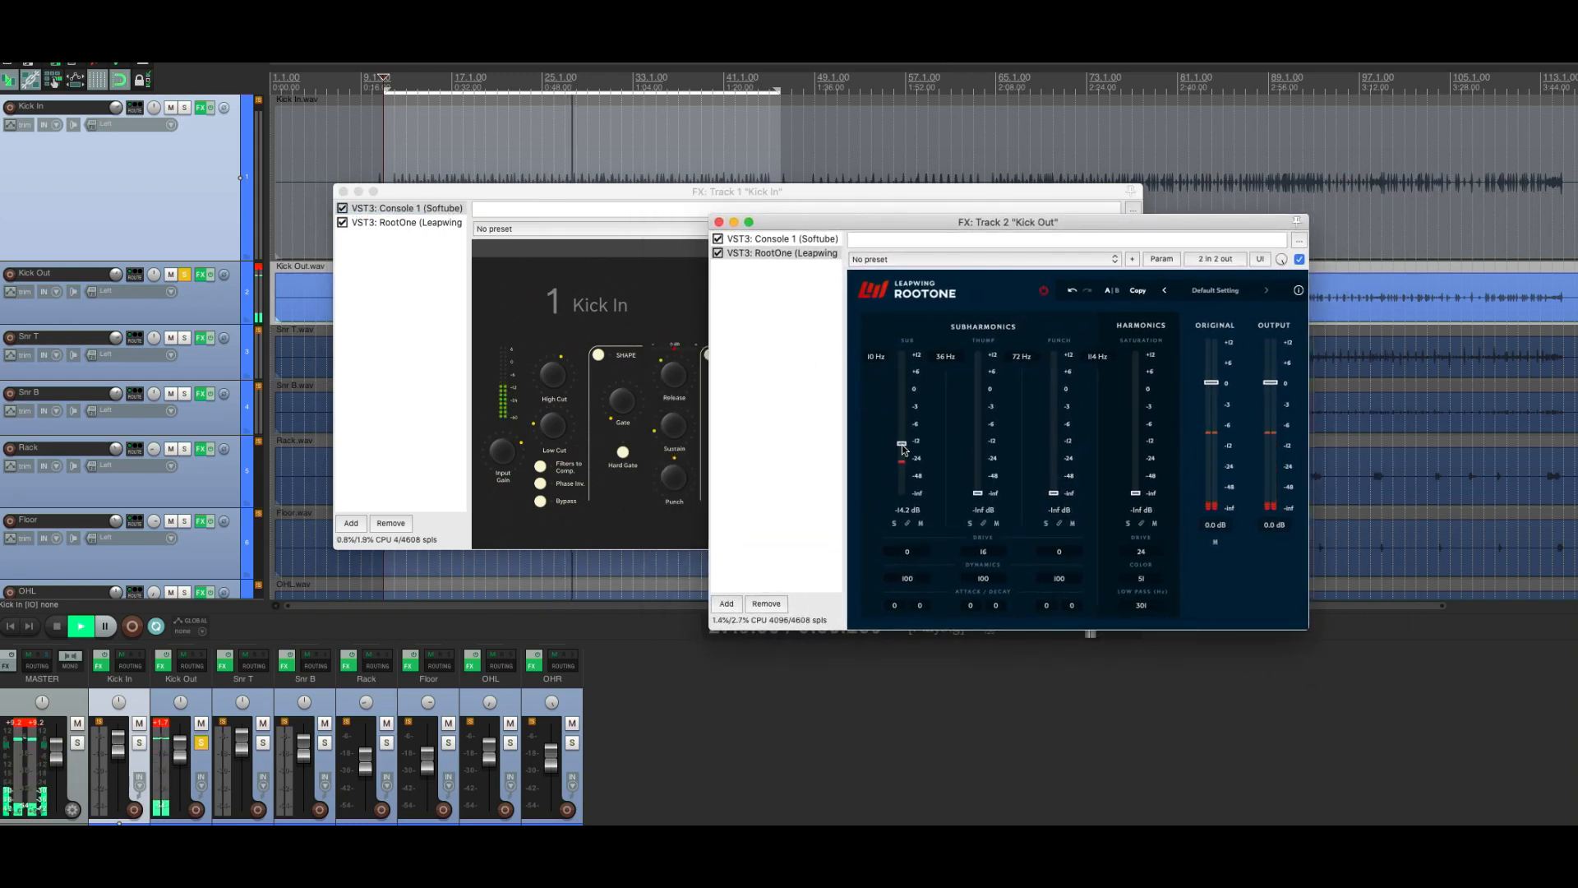
# Step: Set Kick Out's Sub band to drive 49 and dynamics 52, with its level at -16.0 dB
pyautogui.moveTo(903, 448)
pyautogui.mouseDown()
pyautogui.moveTo(902, 498)
pyautogui.moveTo(902, 462)
pyautogui.mouseUp()
pyautogui.moveTo(907, 523); pyautogui.dragTo(918, 491)
pyautogui.moveTo(907, 580); pyautogui.dragTo(904, 655)
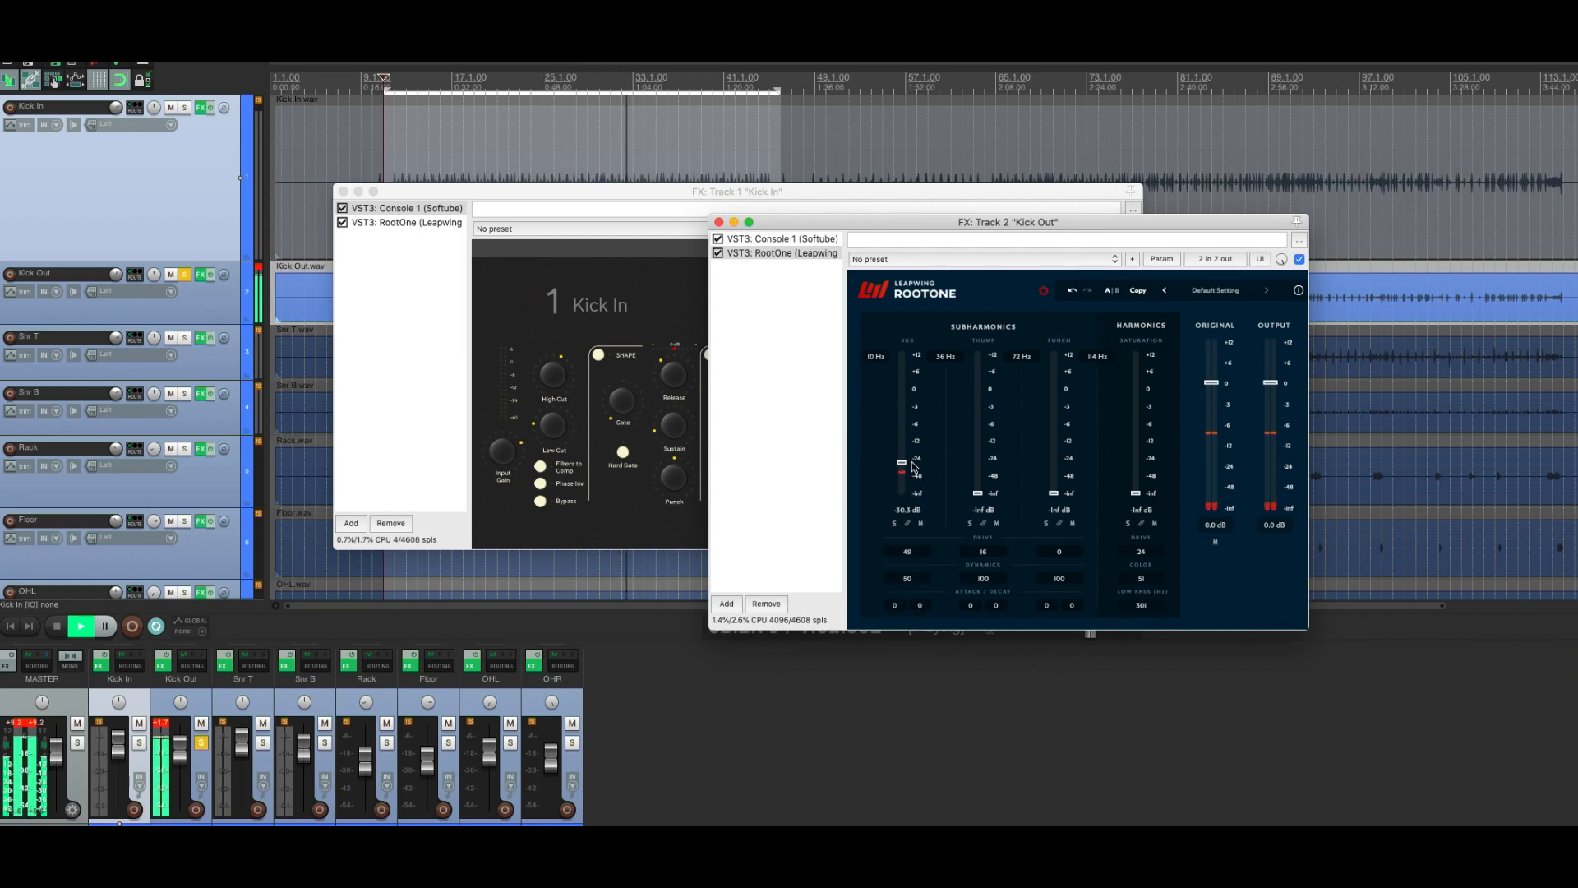
pyautogui.moveTo(911, 465); pyautogui.dragTo(904, 442)
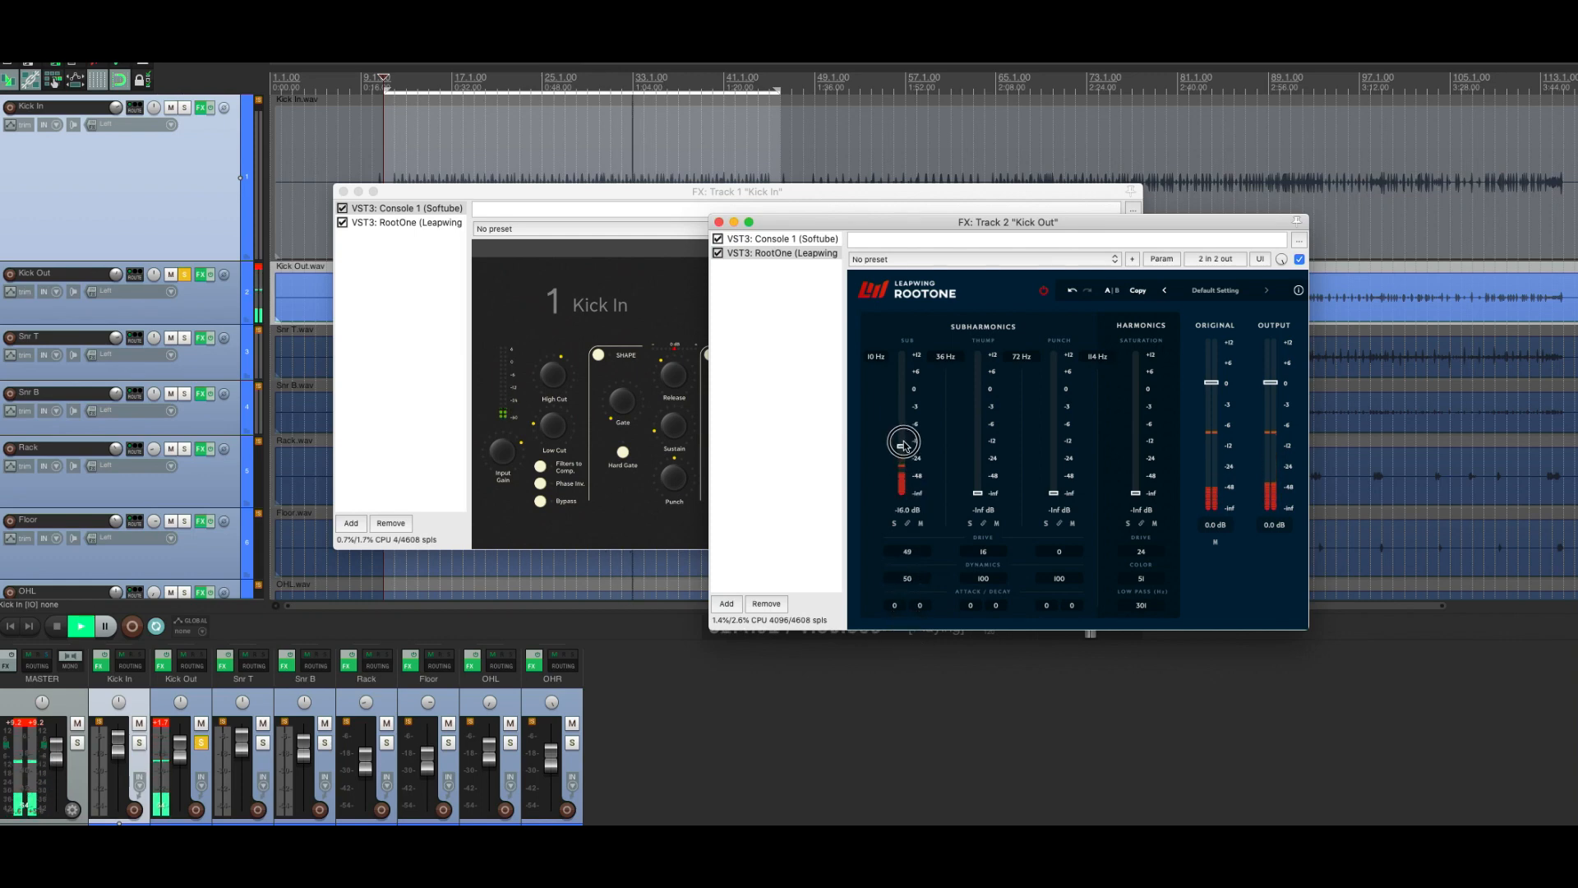
pyautogui.moveTo(907, 579); pyautogui.dragTo(909, 543)
pyautogui.click(909, 556)
# Step: Try the Sub band's attack and decay at 100, and settle on attack 40, decay 32 and a level of -6.9 dB
pyautogui.moveTo(894, 608); pyautogui.dragTo(904, 415)
pyautogui.moveTo(920, 605); pyautogui.dragTo(902, 423)
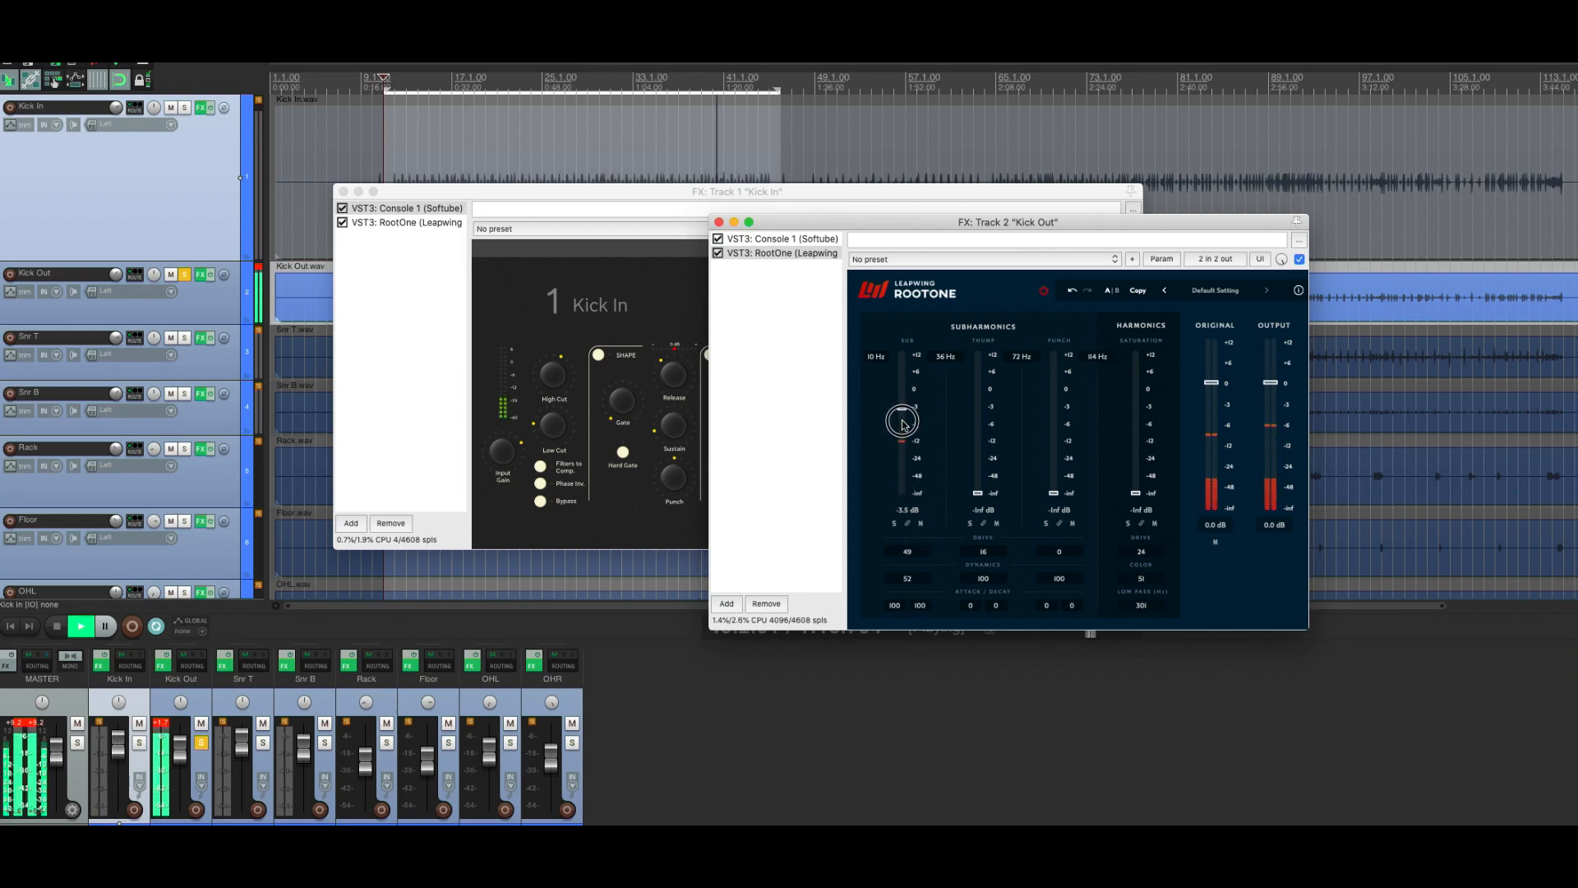
pyautogui.moveTo(896, 606); pyautogui.dragTo(904, 690)
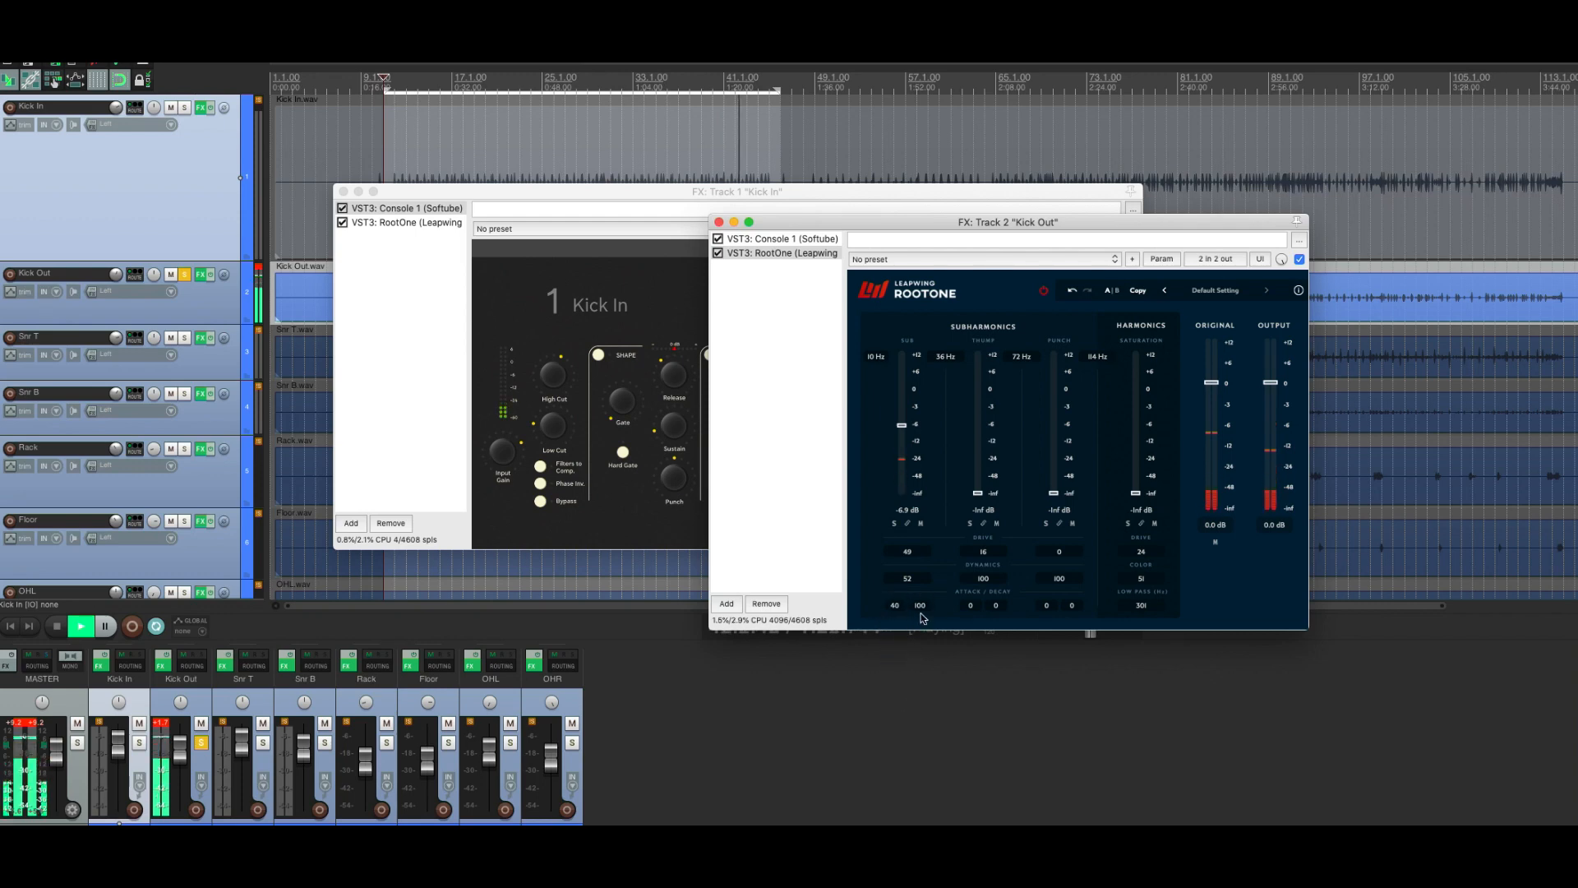
pyautogui.moveTo(922, 618); pyautogui.dragTo(923, 713)
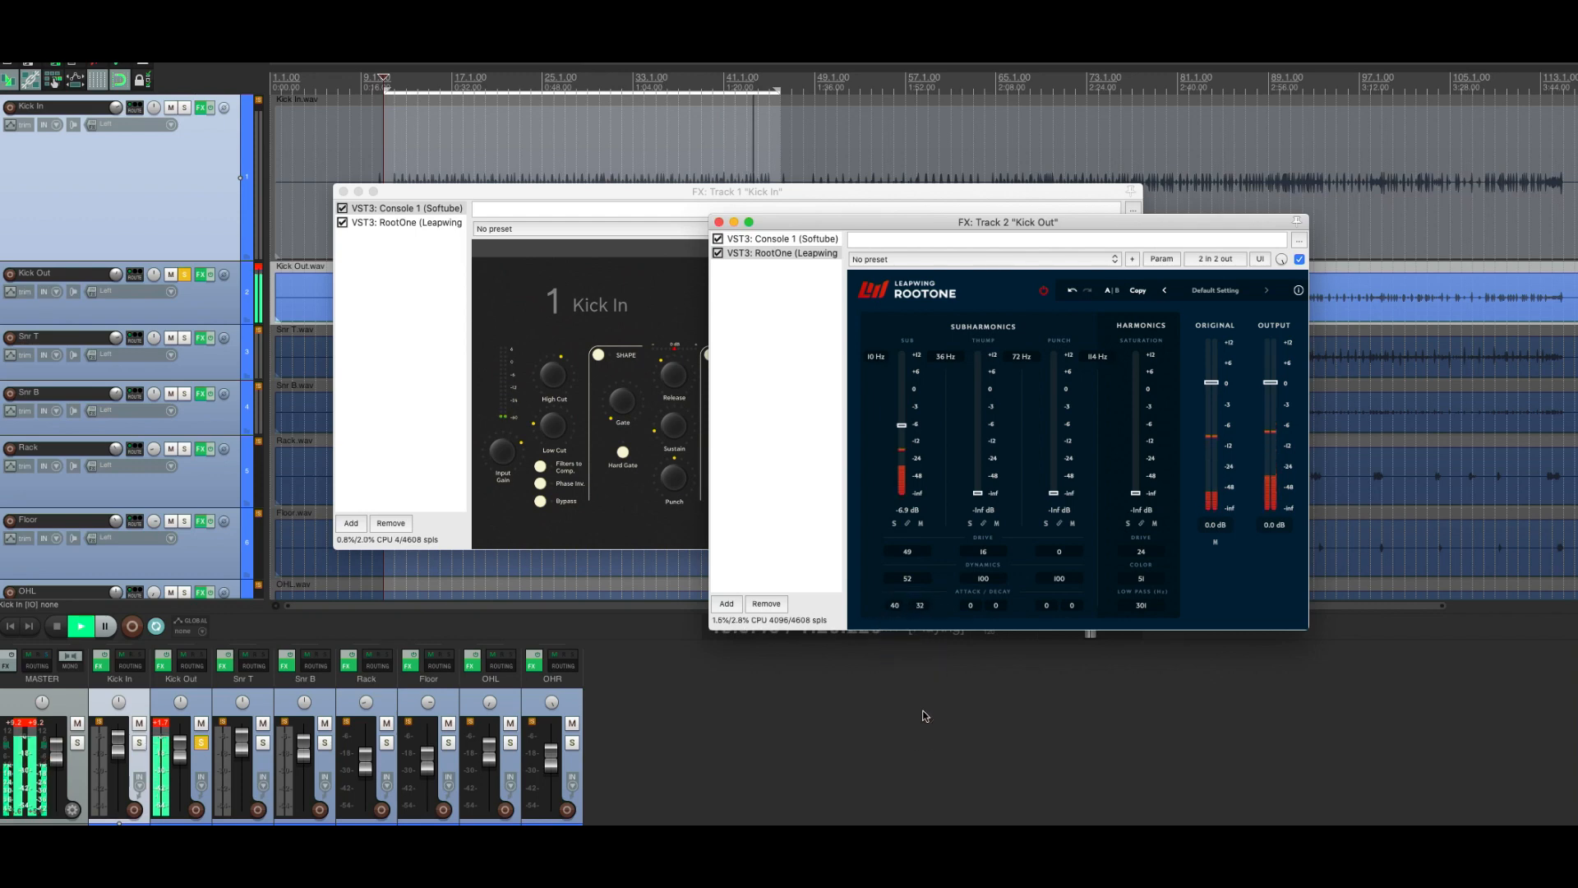
# Step: Set the Sub band's drive to 25 and level to -19.0 dB, and compare Kick Out with RootOne bypassed and enabled
pyautogui.click(909, 579)
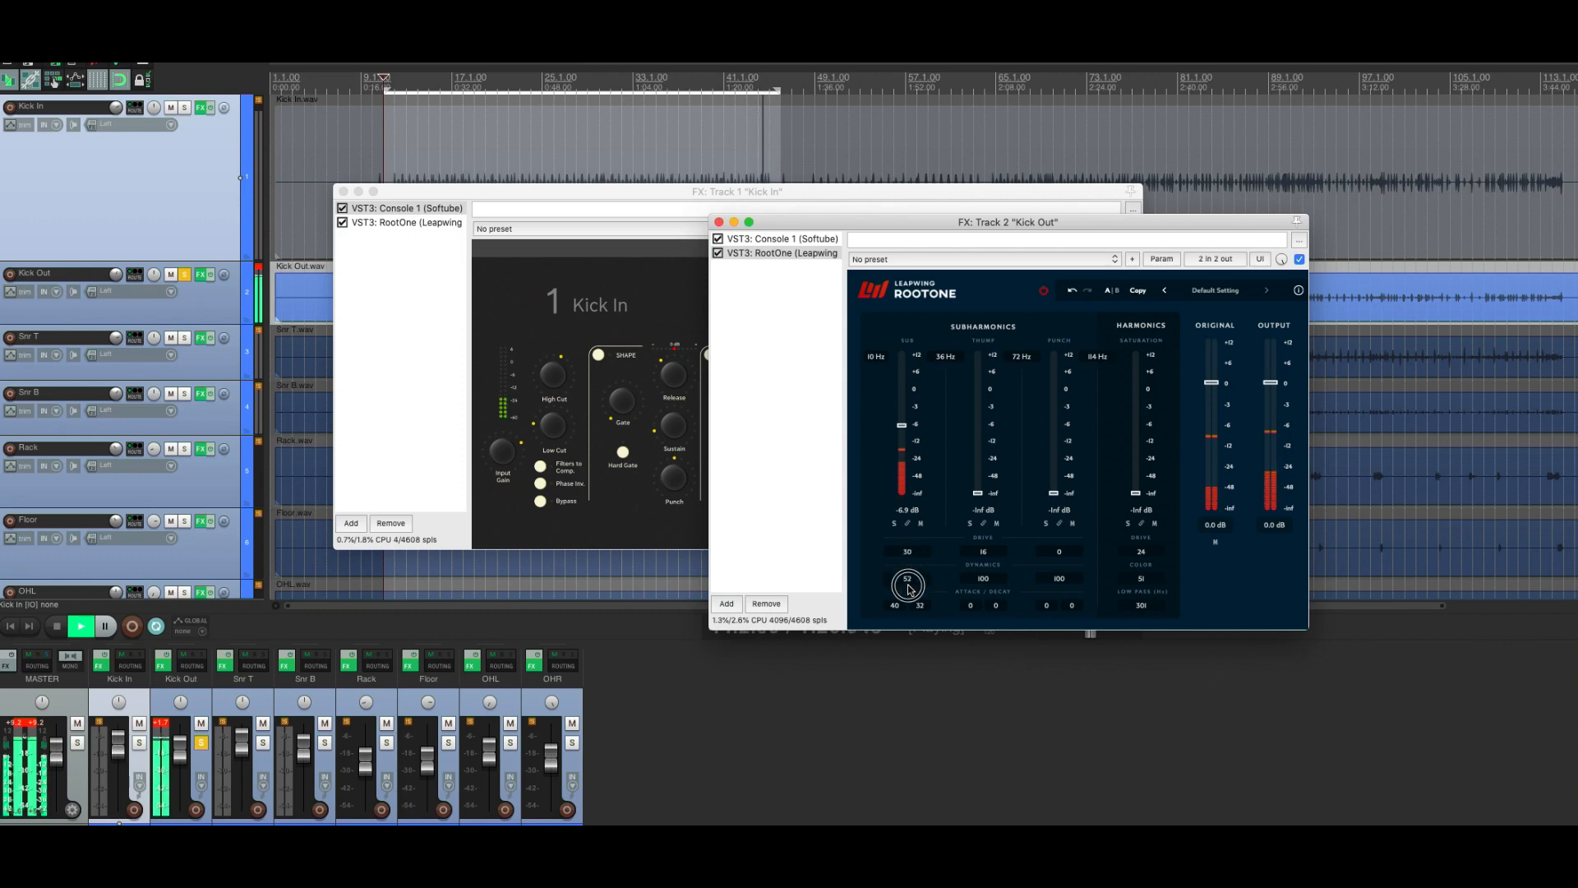
pyautogui.moveTo(909, 588); pyautogui.dragTo(909, 589)
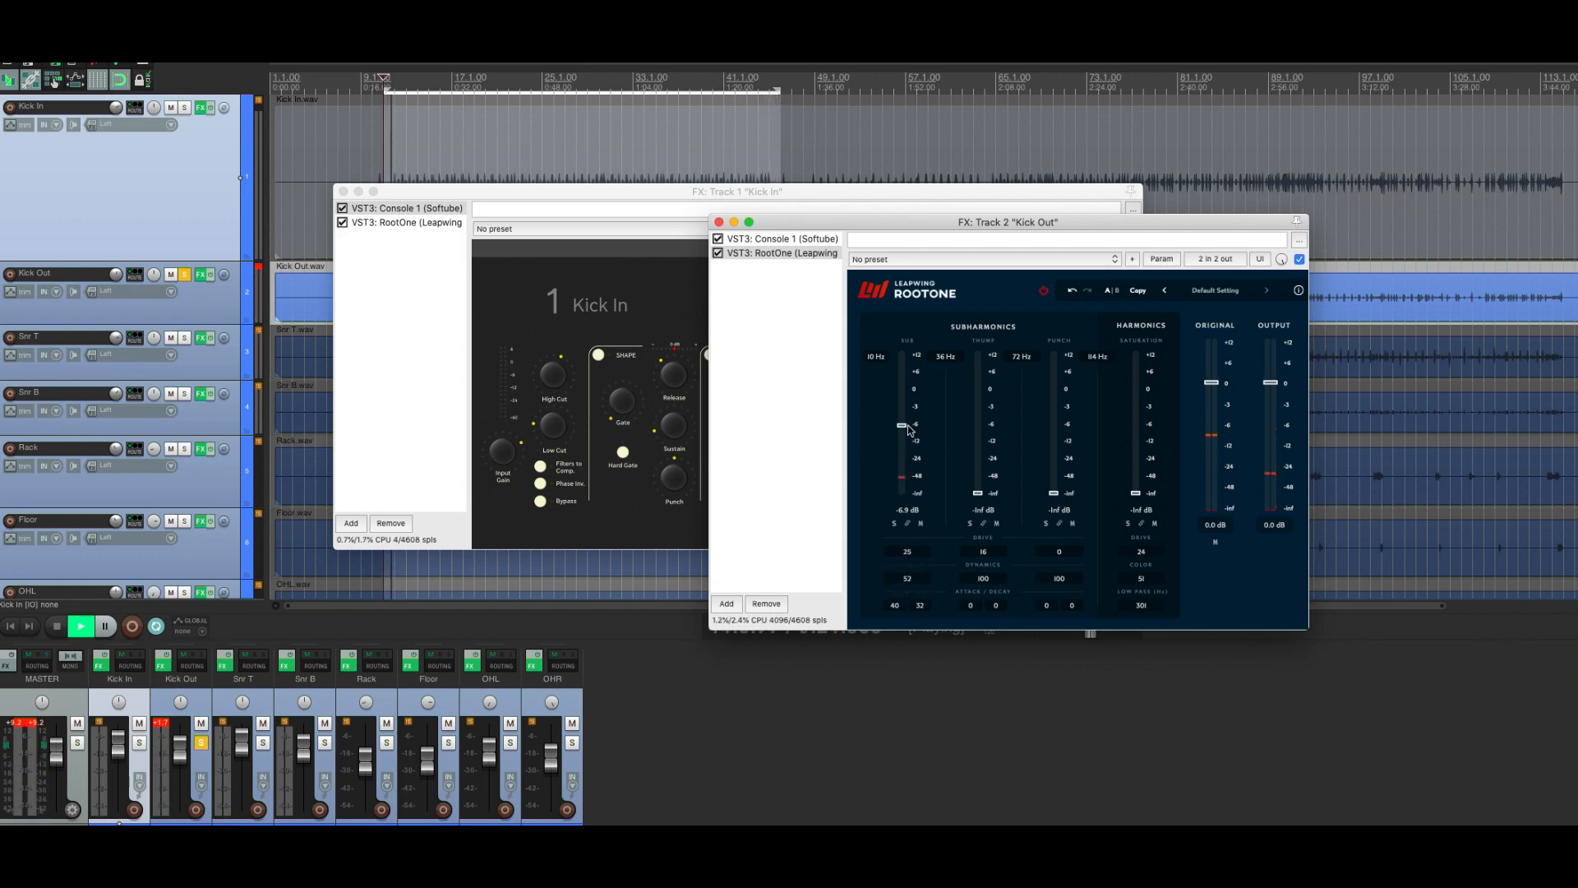
pyautogui.moveTo(905, 438); pyautogui.dragTo(907, 455)
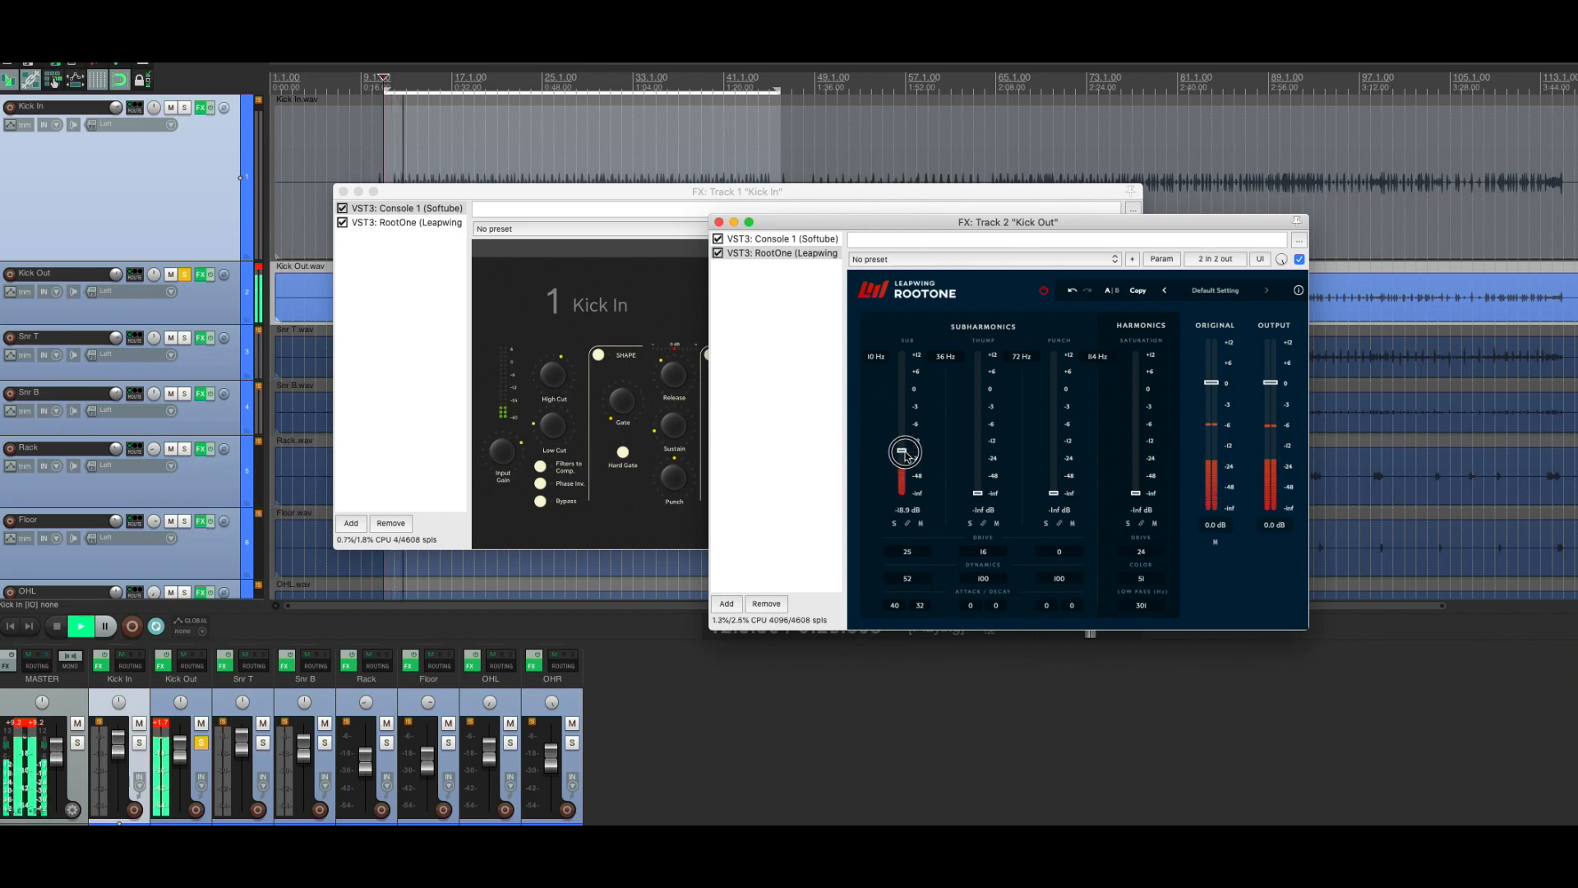
pyautogui.click(717, 254)
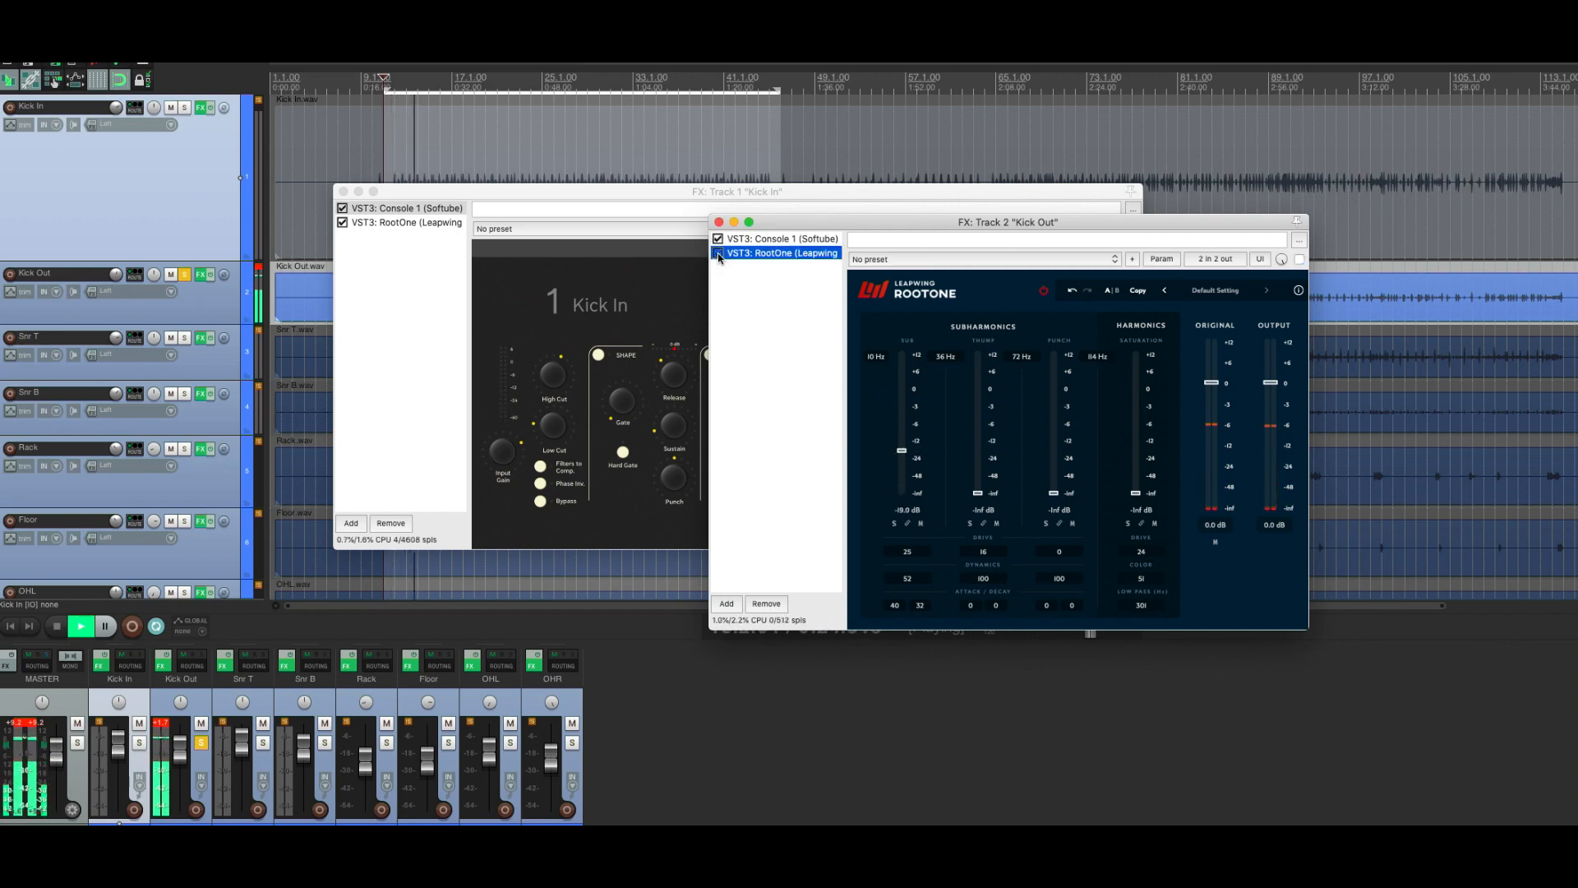
pyautogui.click(718, 254)
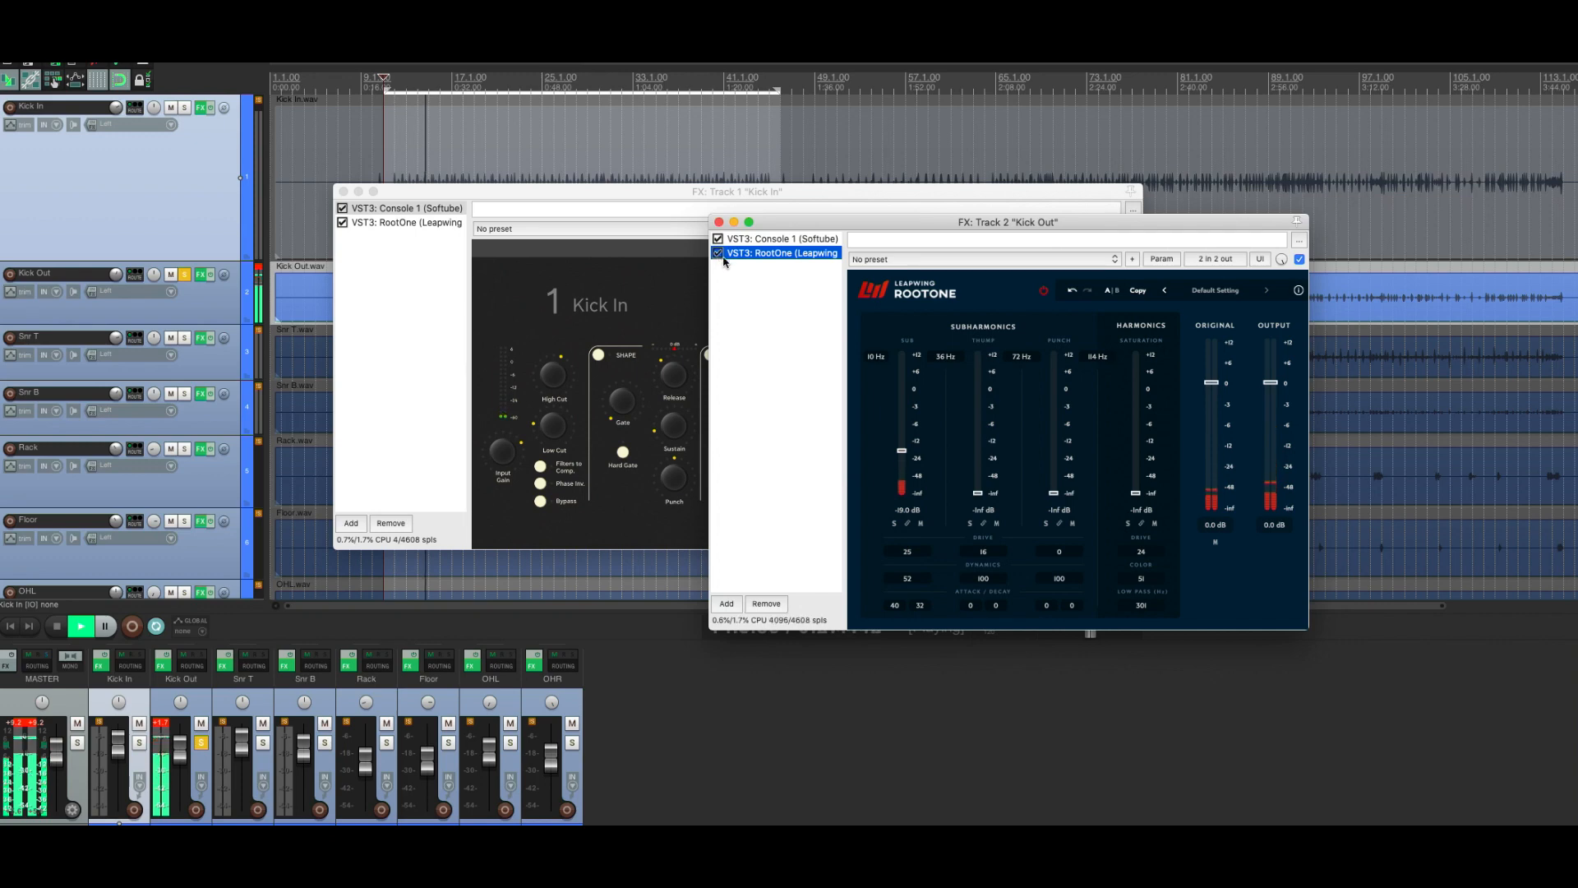
# Step: Raise the Thump band's level to -10.1 dB and set its drive to 47
pyautogui.click(977, 493)
pyautogui.moveTo(978, 496); pyautogui.dragTo(977, 442)
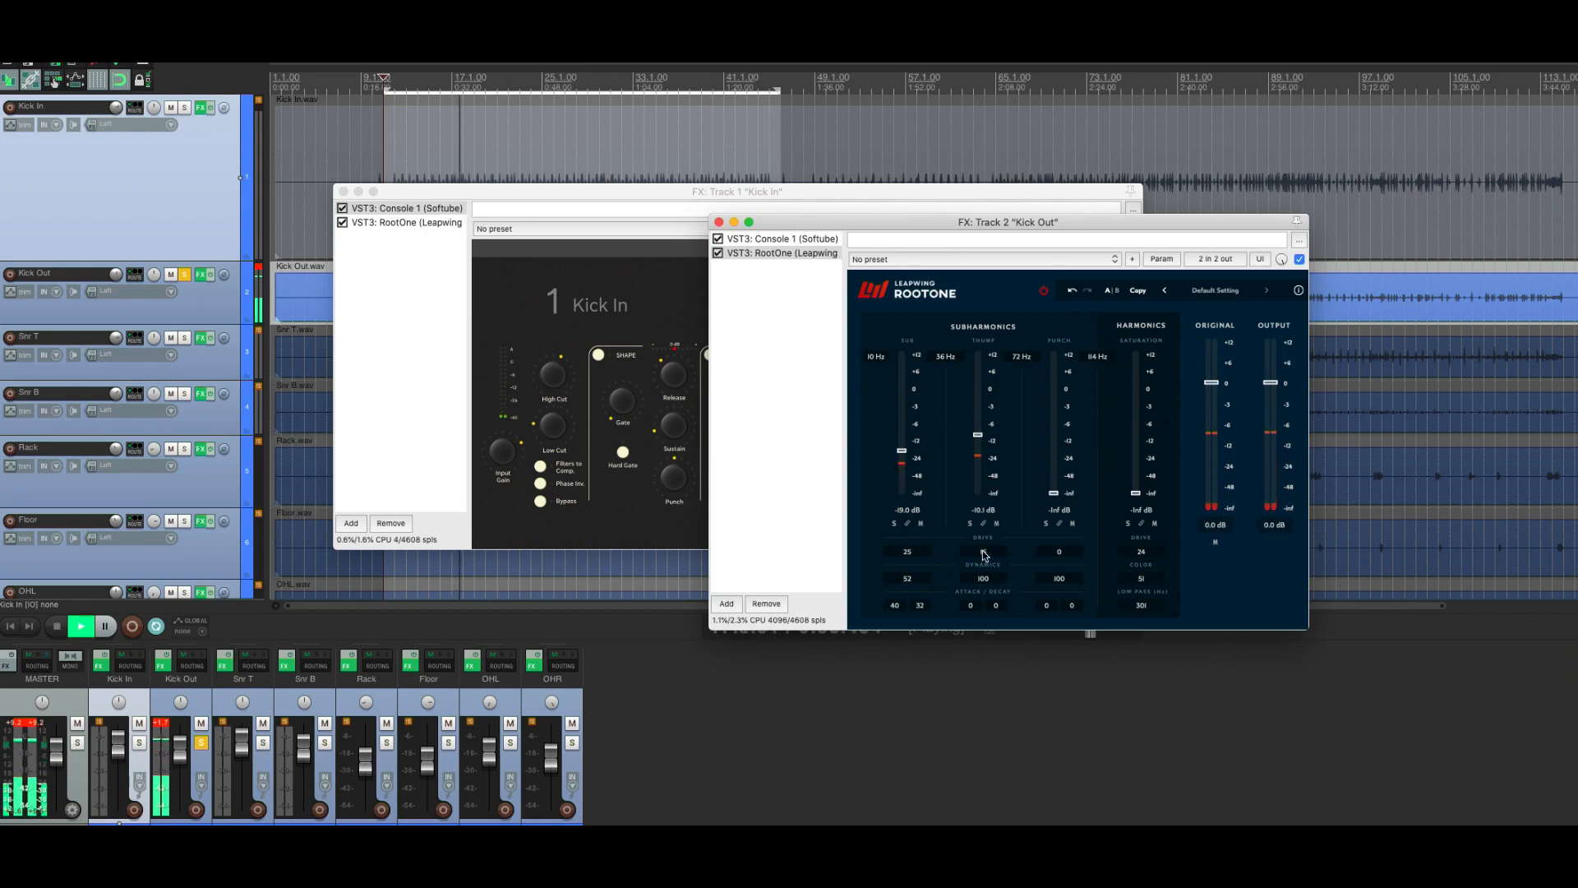
pyautogui.moveTo(980, 538); pyautogui.dragTo(985, 505)
# Step: Set the Sub band's range to 30–56 Hz and its level to -6.2 dB, and raise the Punch level to -38.6 dB
pyautogui.moveTo(943, 356); pyautogui.dragTo(947, 246)
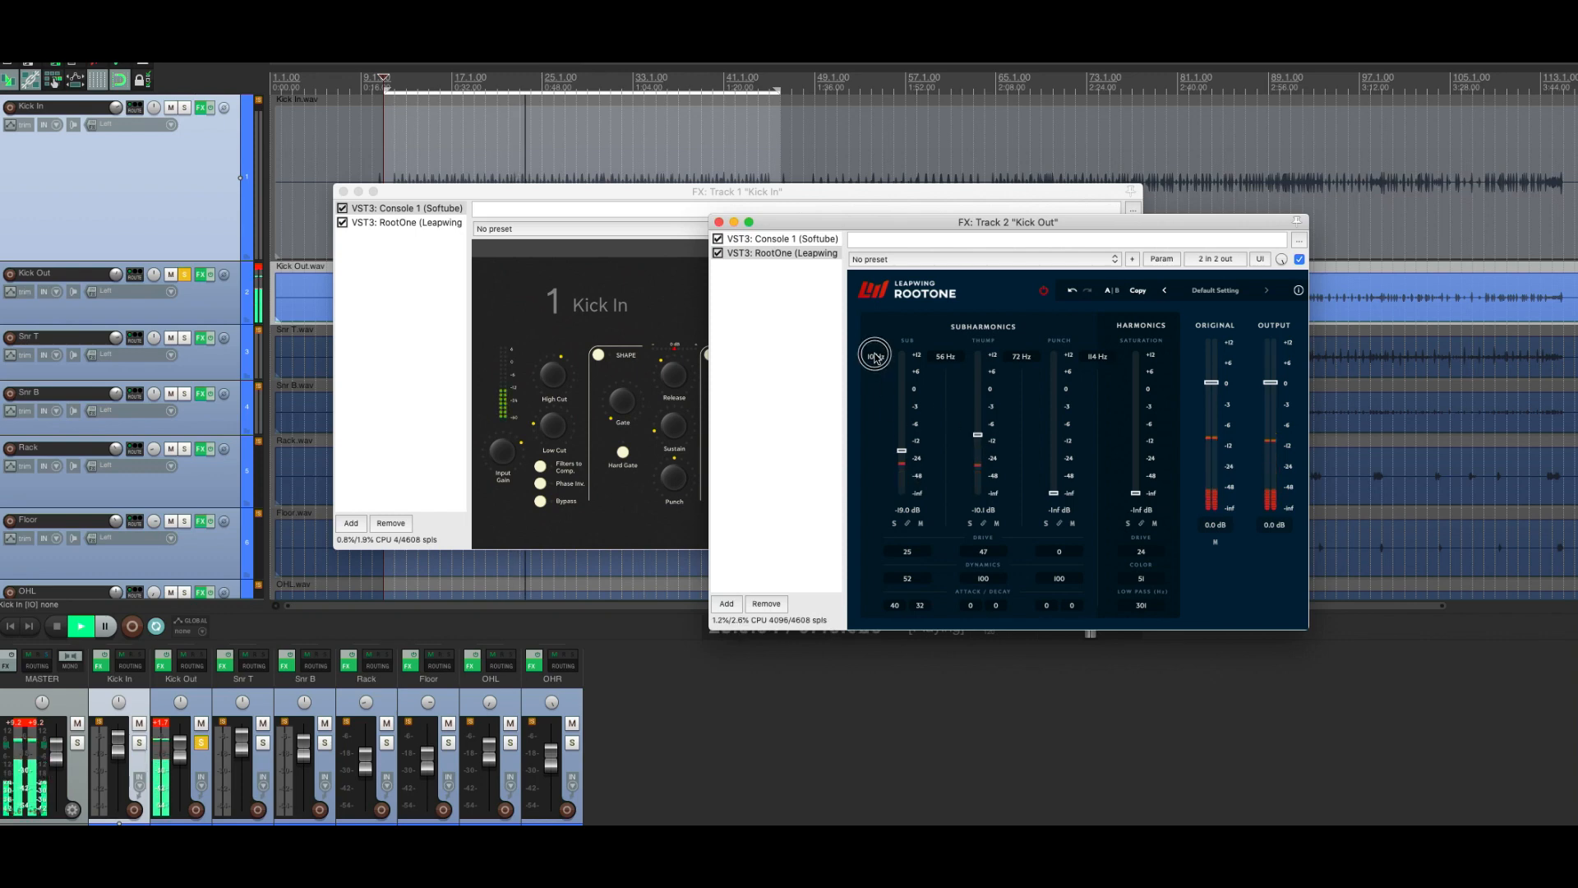
pyautogui.moveTo(873, 343)
pyautogui.mouseDown()
pyautogui.moveTo(880, 271)
pyautogui.moveTo(880, 328)
pyautogui.mouseUp()
pyautogui.moveTo(901, 450); pyautogui.dragTo(903, 425)
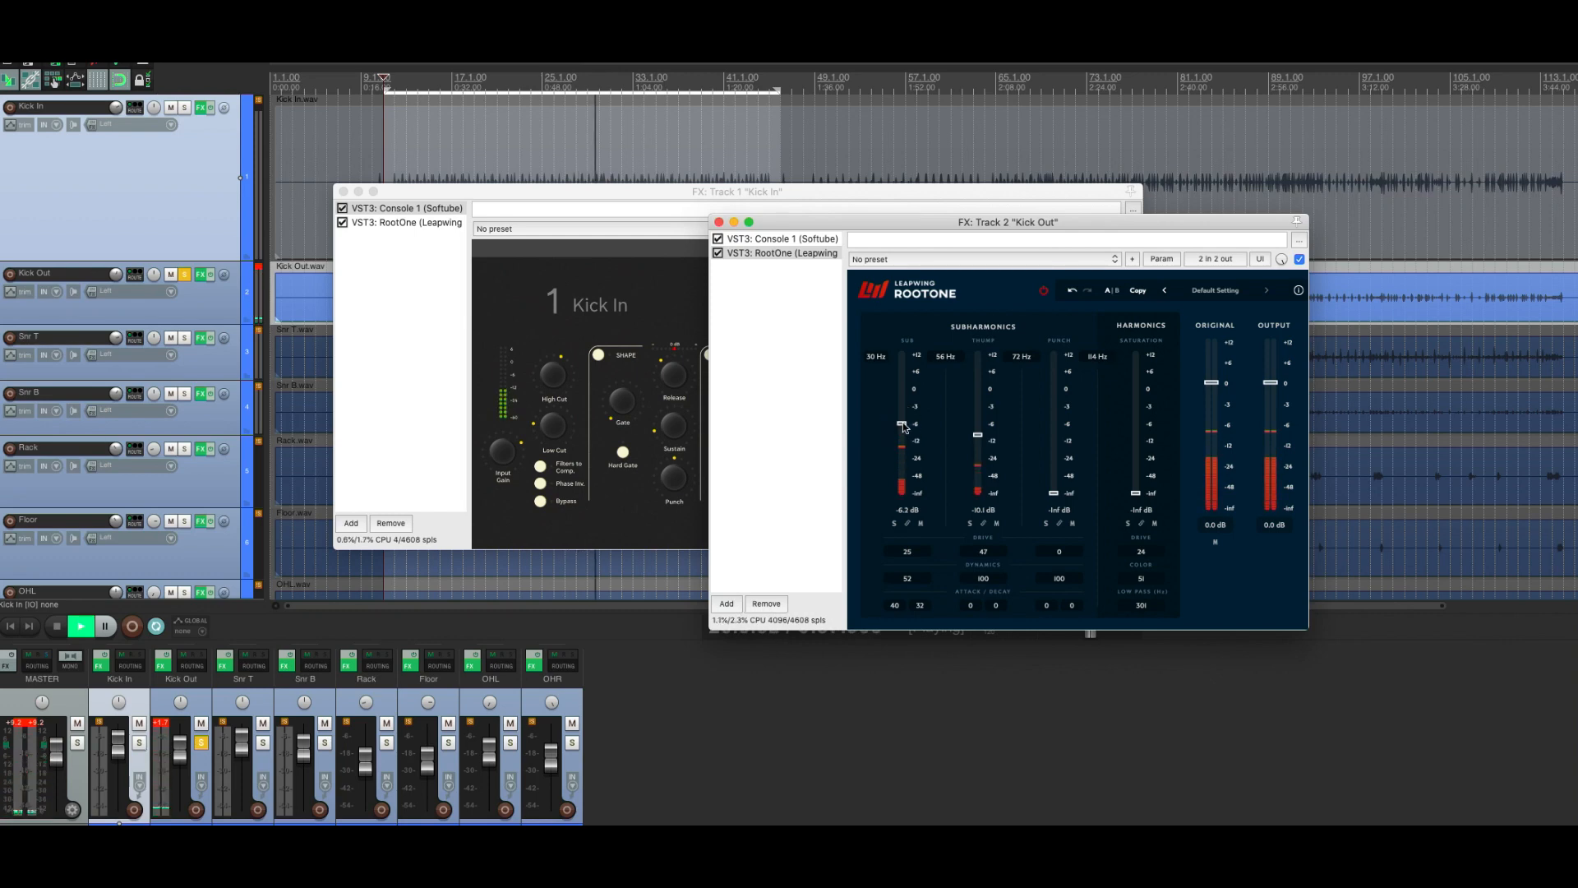
pyautogui.moveTo(1054, 493)
pyautogui.mouseDown()
pyautogui.moveTo(1056, 332)
pyautogui.moveTo(1028, 148)
pyautogui.moveTo(1042, 553)
pyautogui.moveTo(1029, 350)
pyautogui.moveTo(1055, 475)
pyautogui.mouseUp()
# Step: Audition the RootOne bands in solo, set Saturation to -22.7 dB with drive 37, and clear the band solos
pyautogui.click(895, 523)
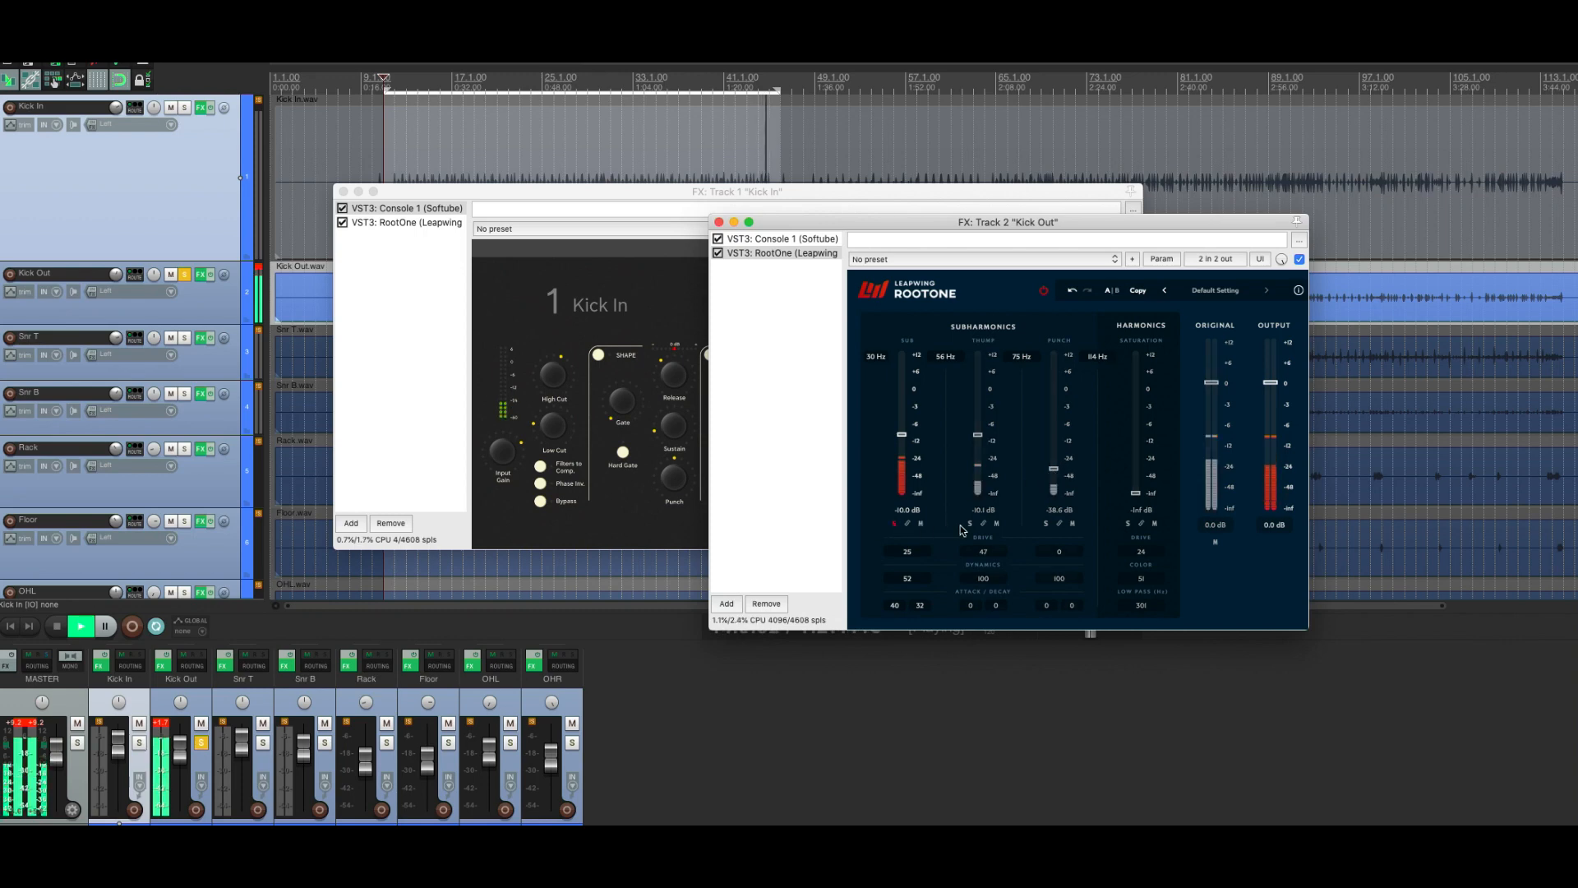
pyautogui.click(969, 523)
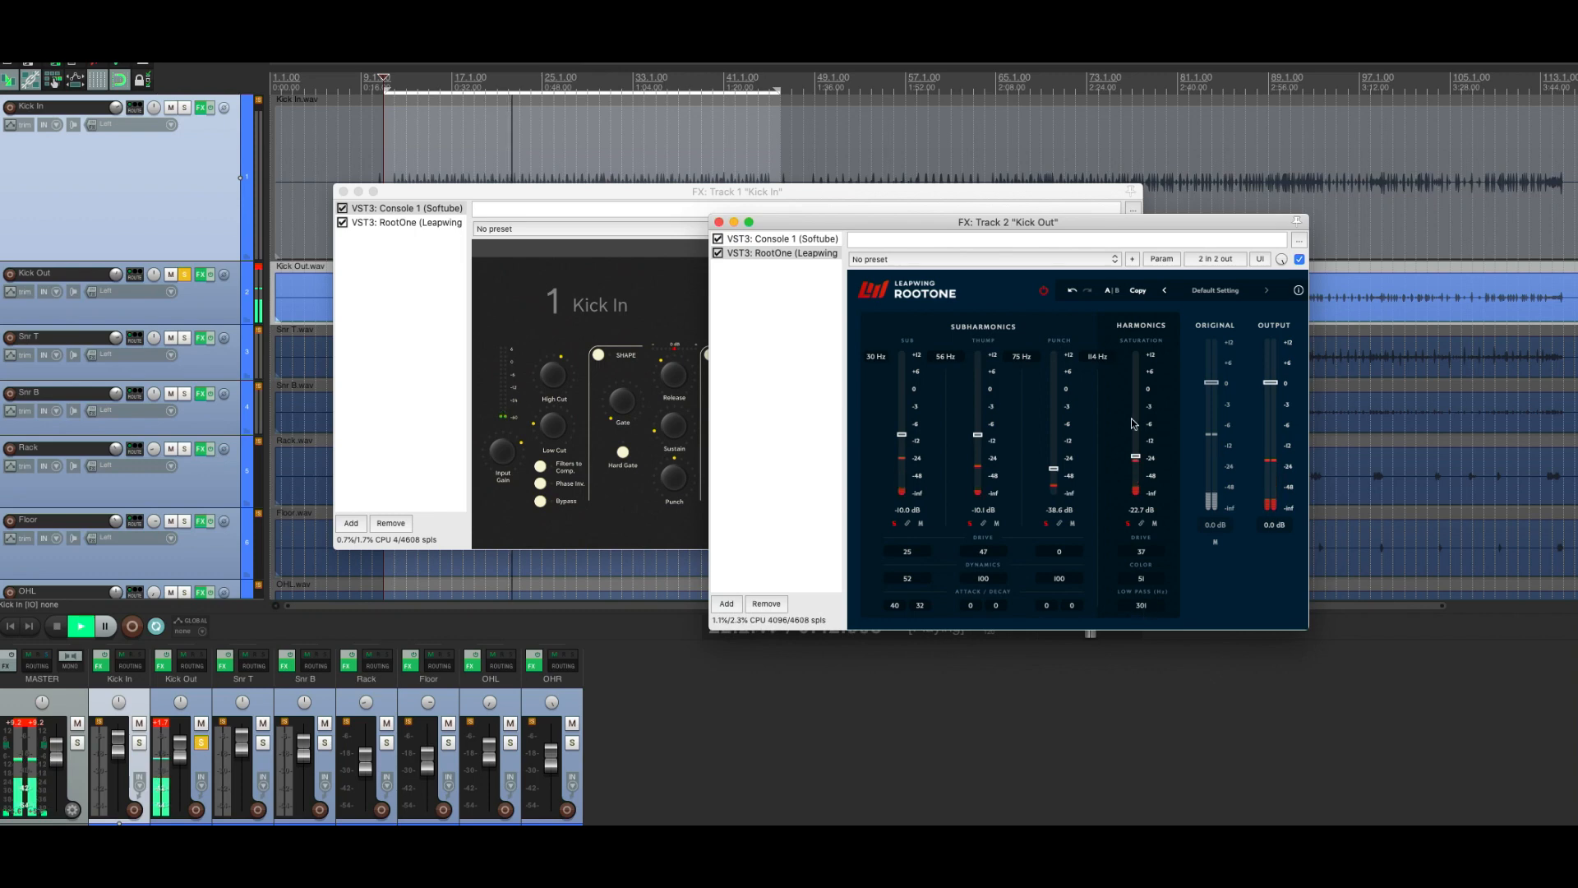
pyautogui.click(894, 523)
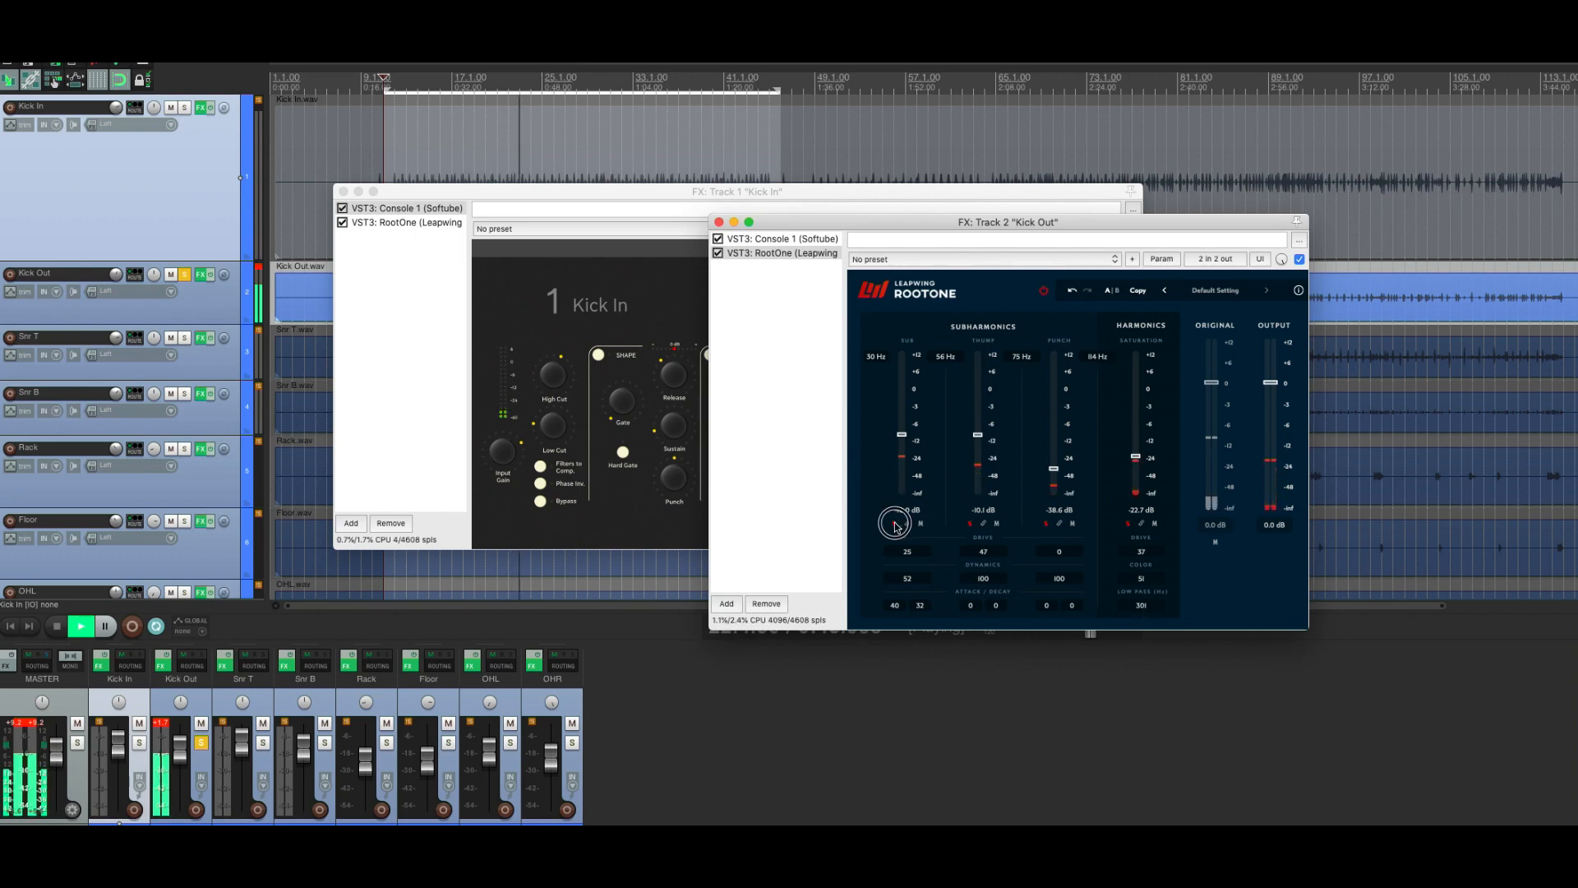
pyautogui.click(1045, 523)
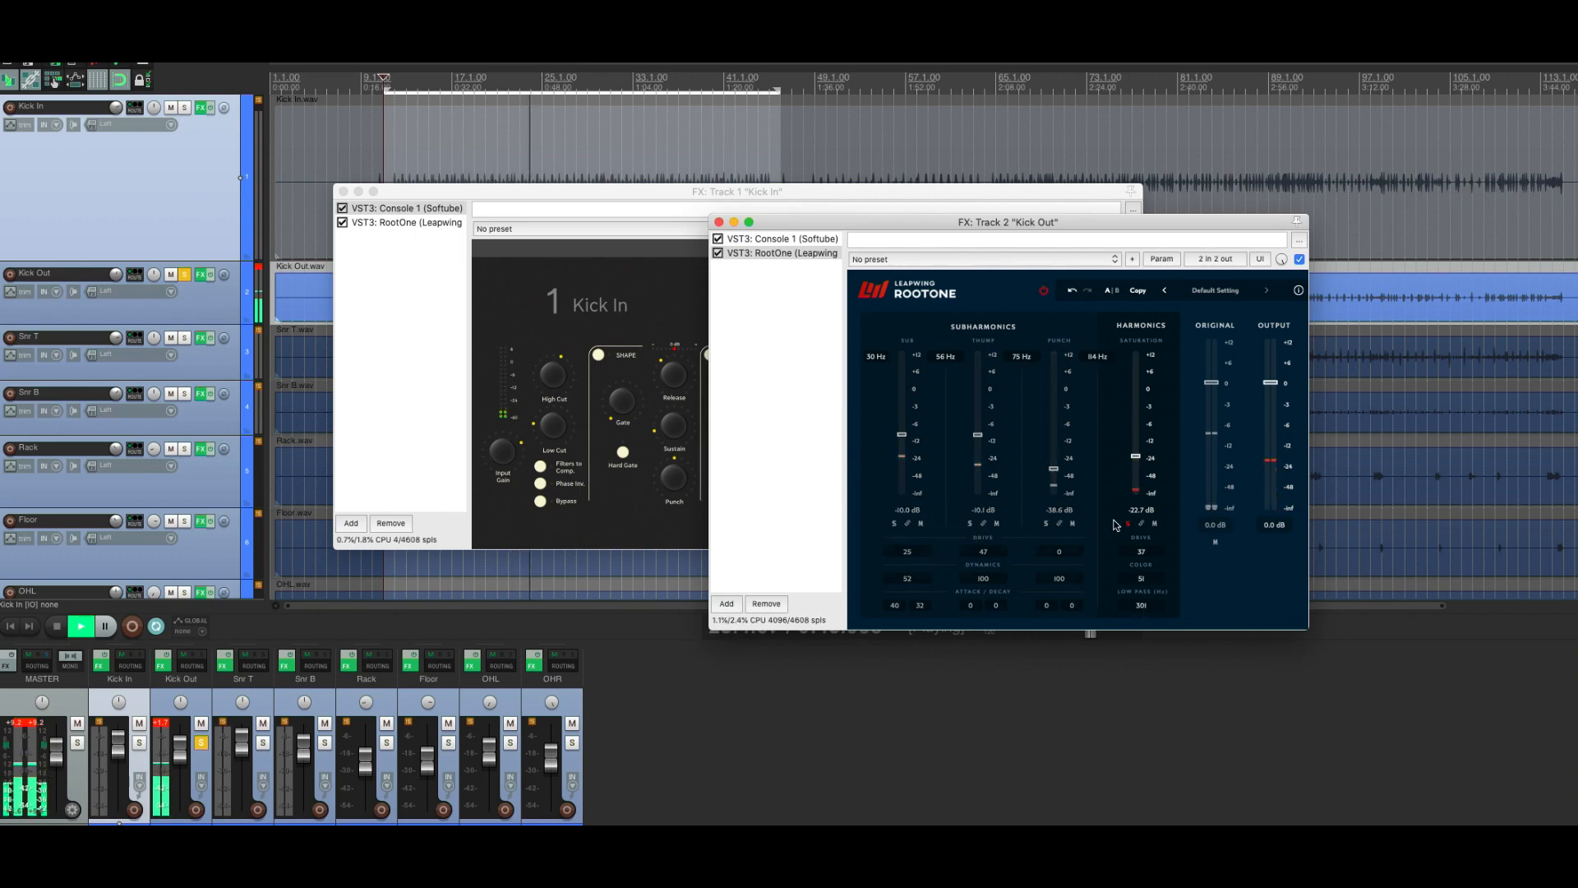
pyautogui.click(1126, 523)
# Step: Compare Kick Out with RootOne bypassed and enabled, and raise the Original level to 2.1 dB
pyautogui.click(718, 252)
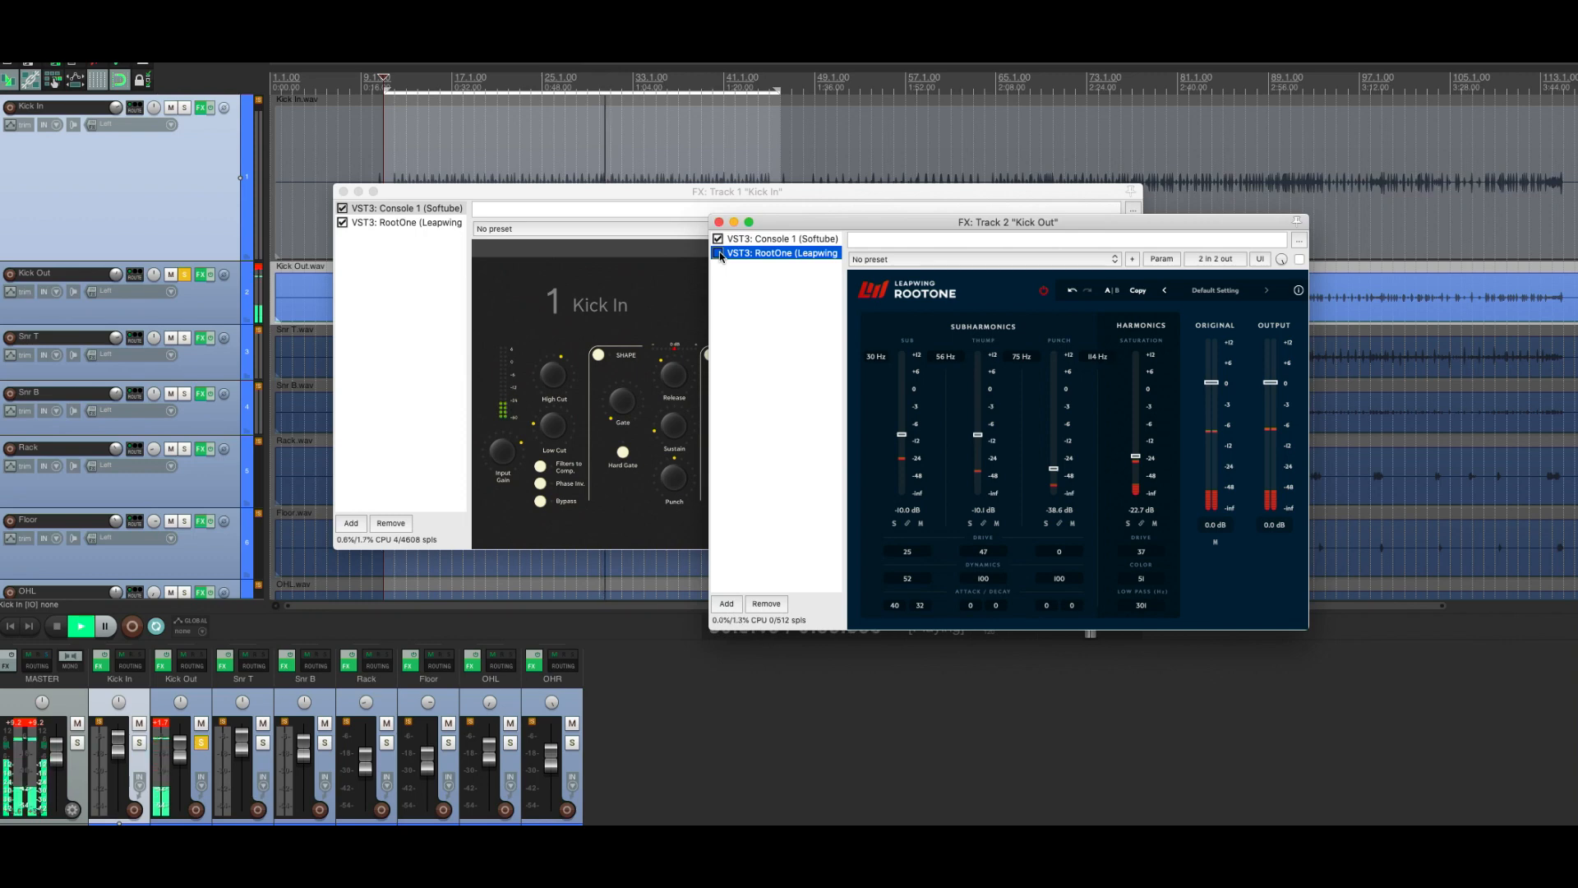
pyautogui.click(719, 252)
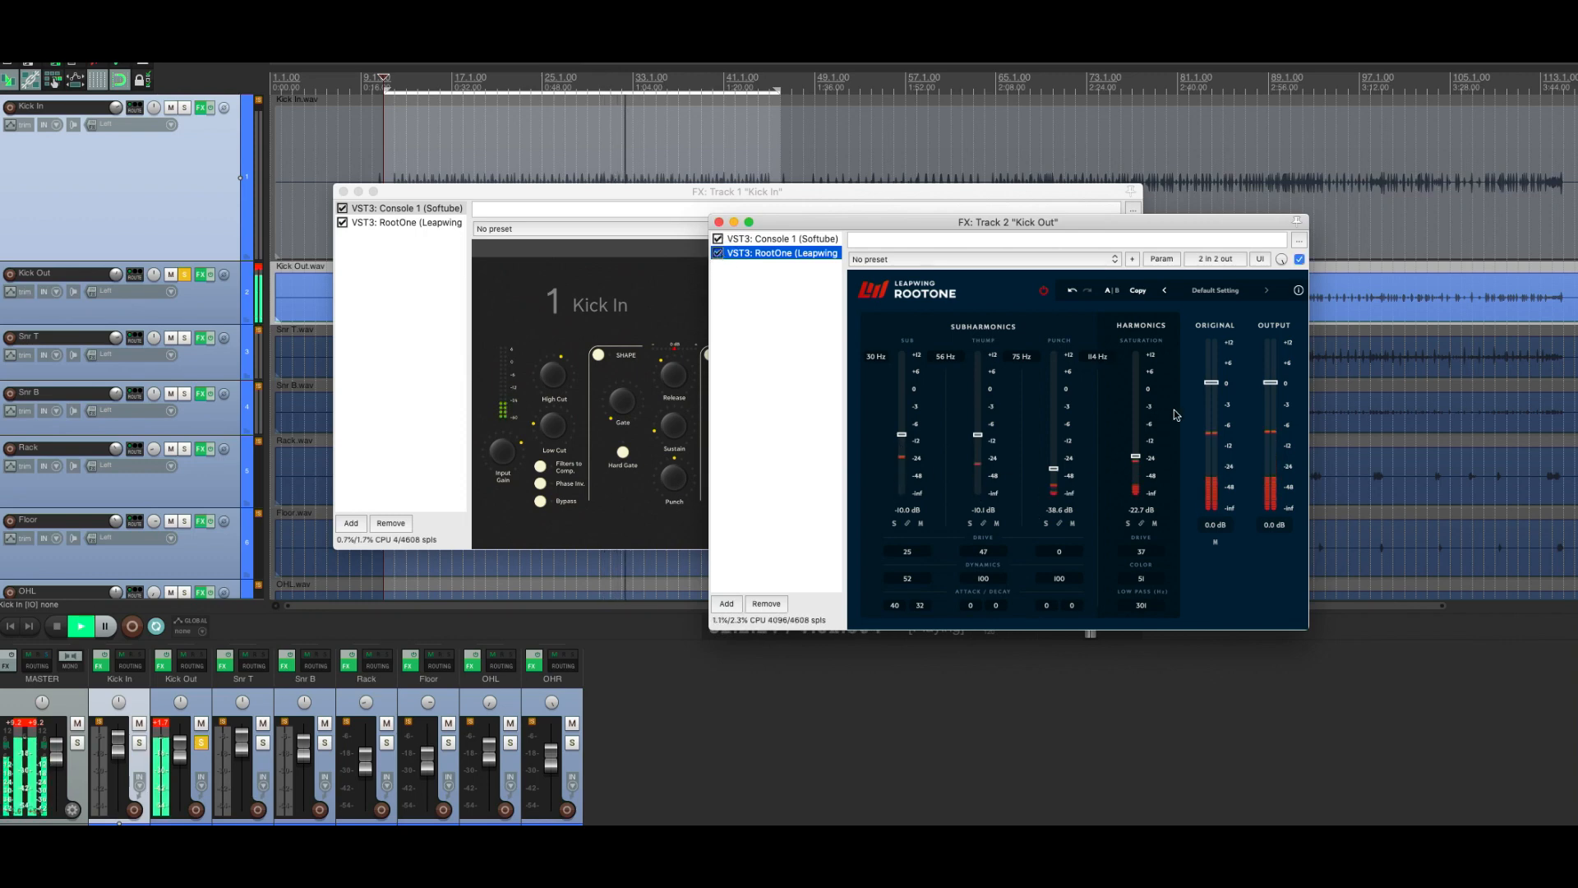
pyautogui.moveTo(1212, 382); pyautogui.dragTo(1216, 378)
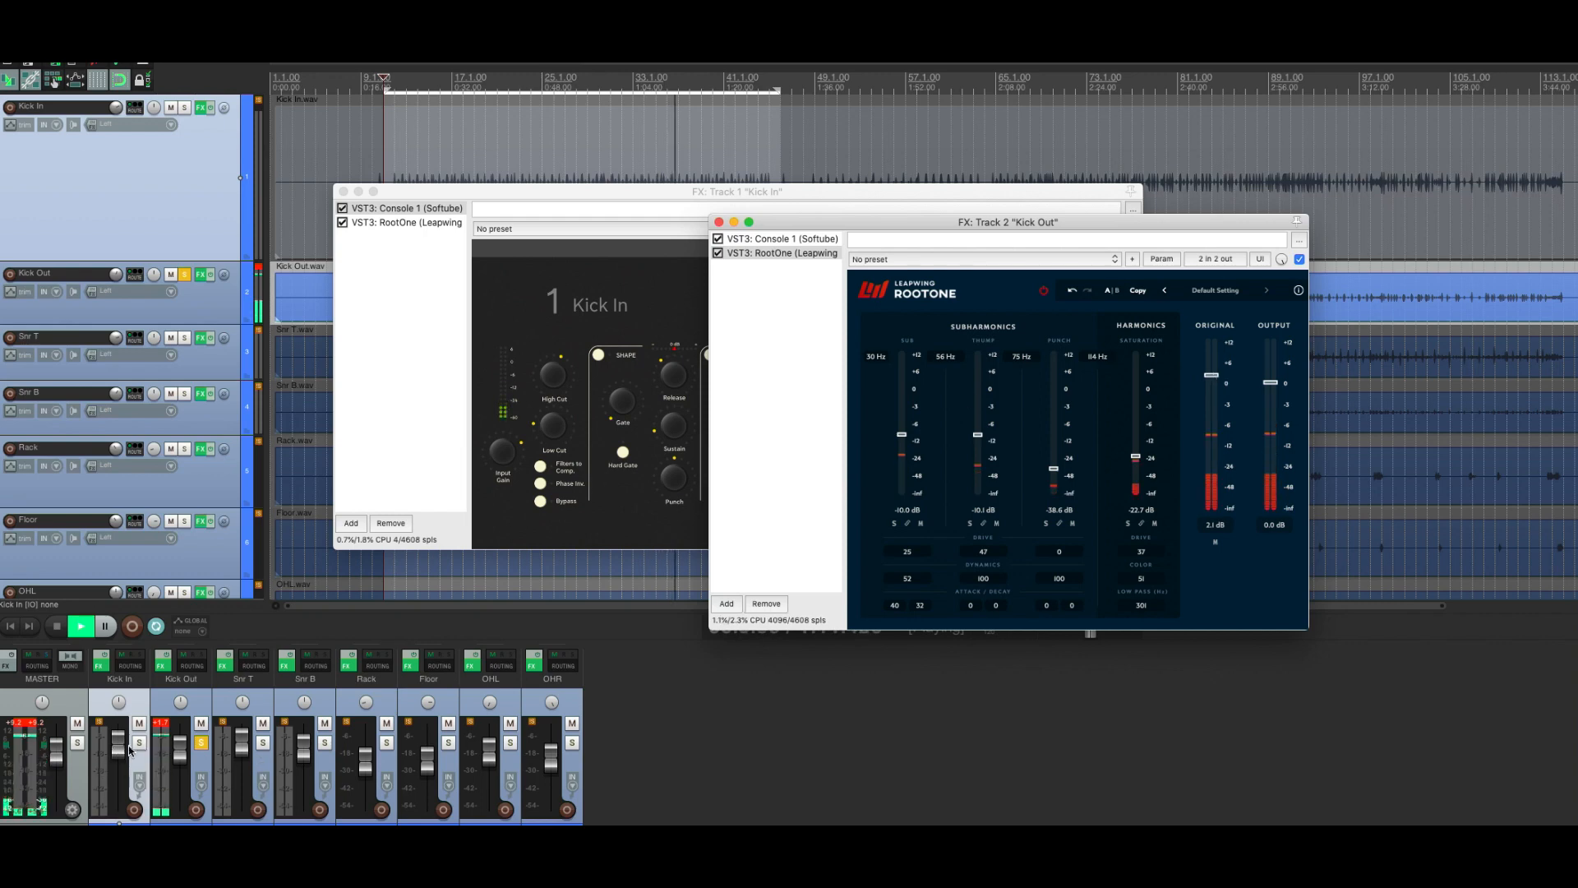
# Step: Solo Kick In together with Kick Out and dip Kick Out's volume for comparison before bringing it back to +0.22 dB
pyautogui.click(138, 744)
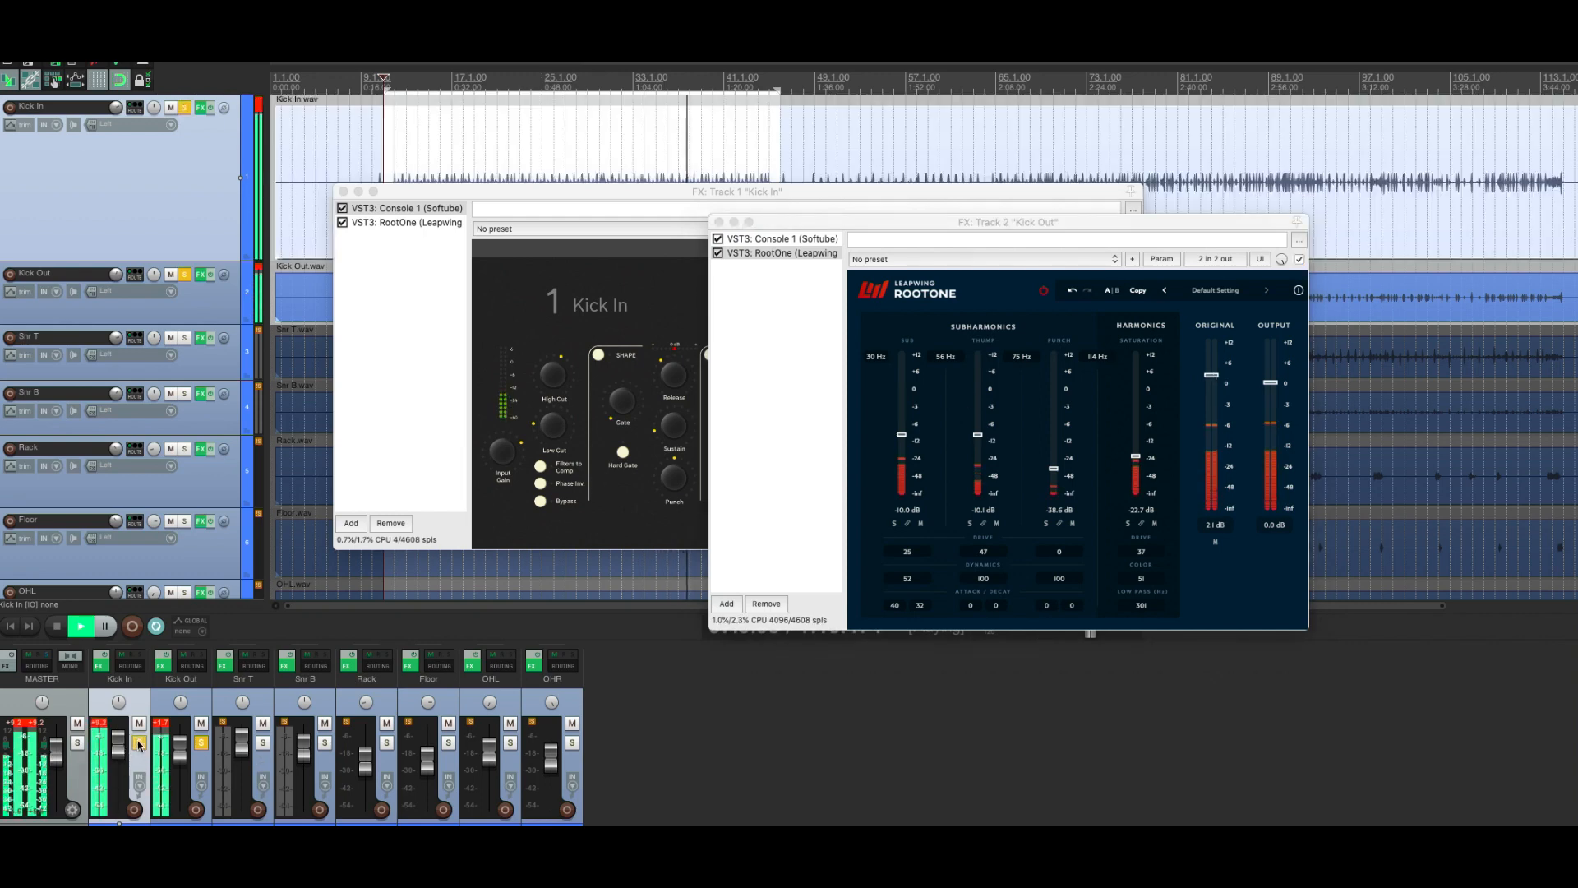
pyautogui.moveTo(180, 744); pyautogui.dragTo(181, 789)
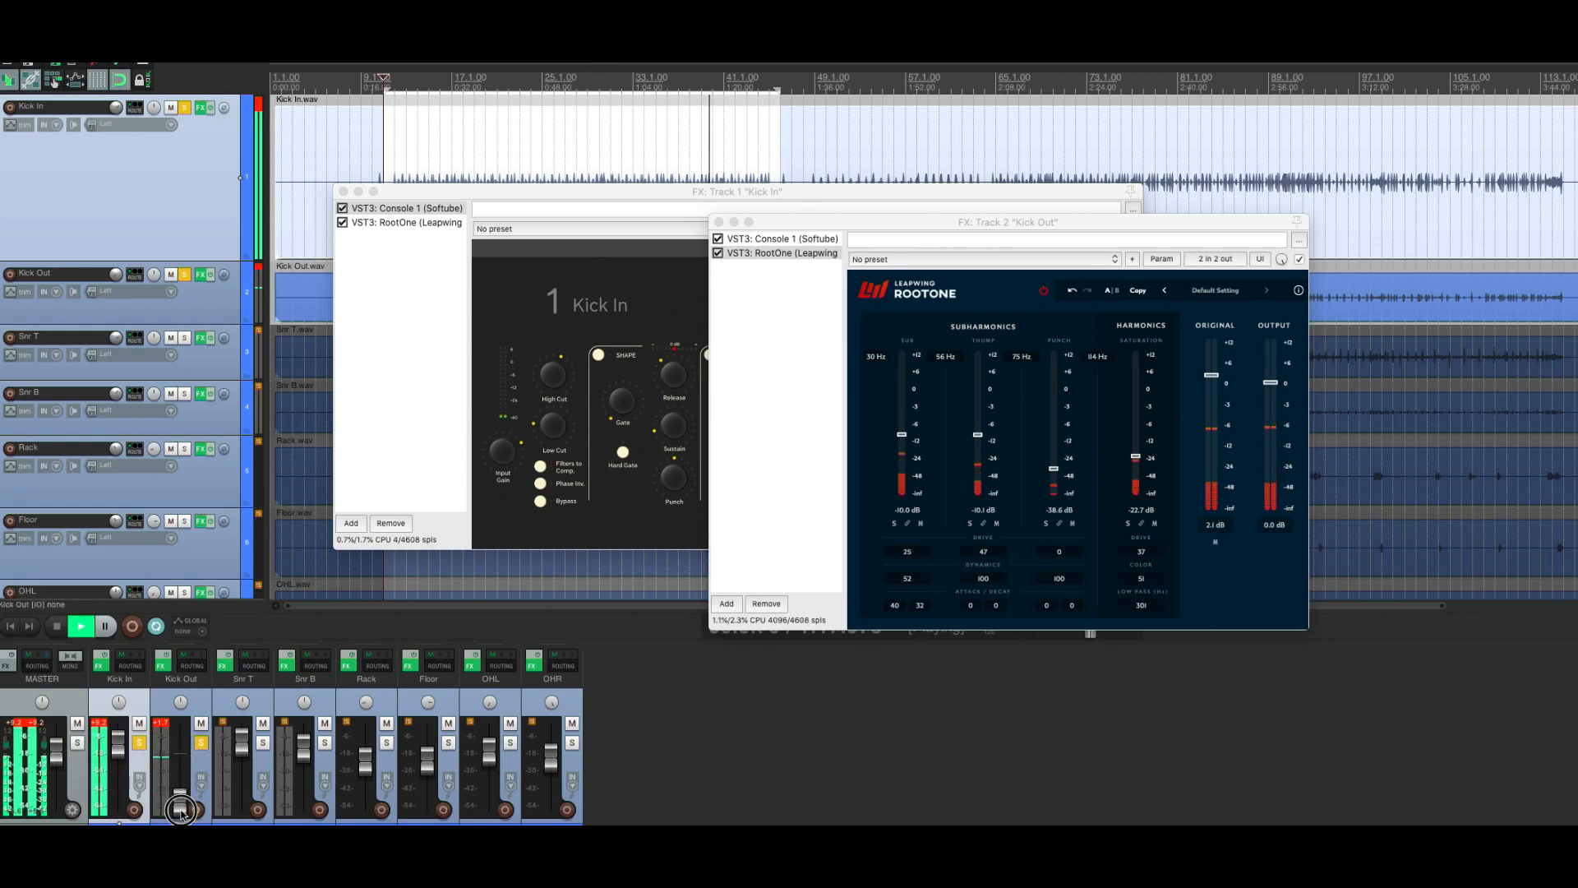
pyautogui.moveTo(180, 798); pyautogui.dragTo(177, 750)
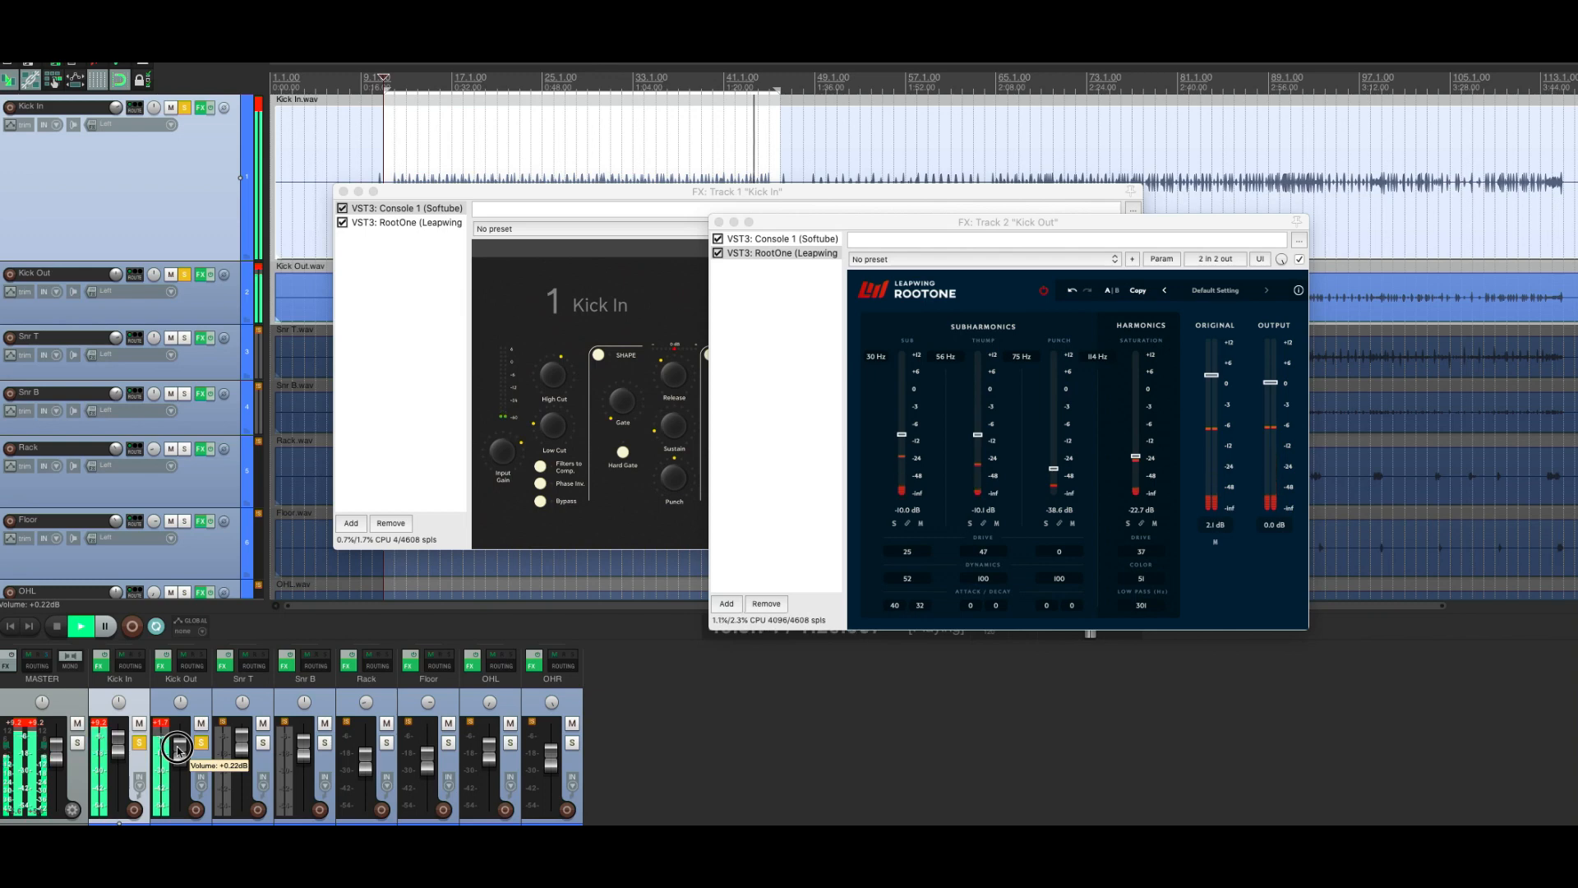
# Step: Compare the kick tracks by toggling Kick Out's solo, and clear the Kick In and Kick Out solos to hear the full kit
pyautogui.click(184, 278)
pyautogui.click(184, 274)
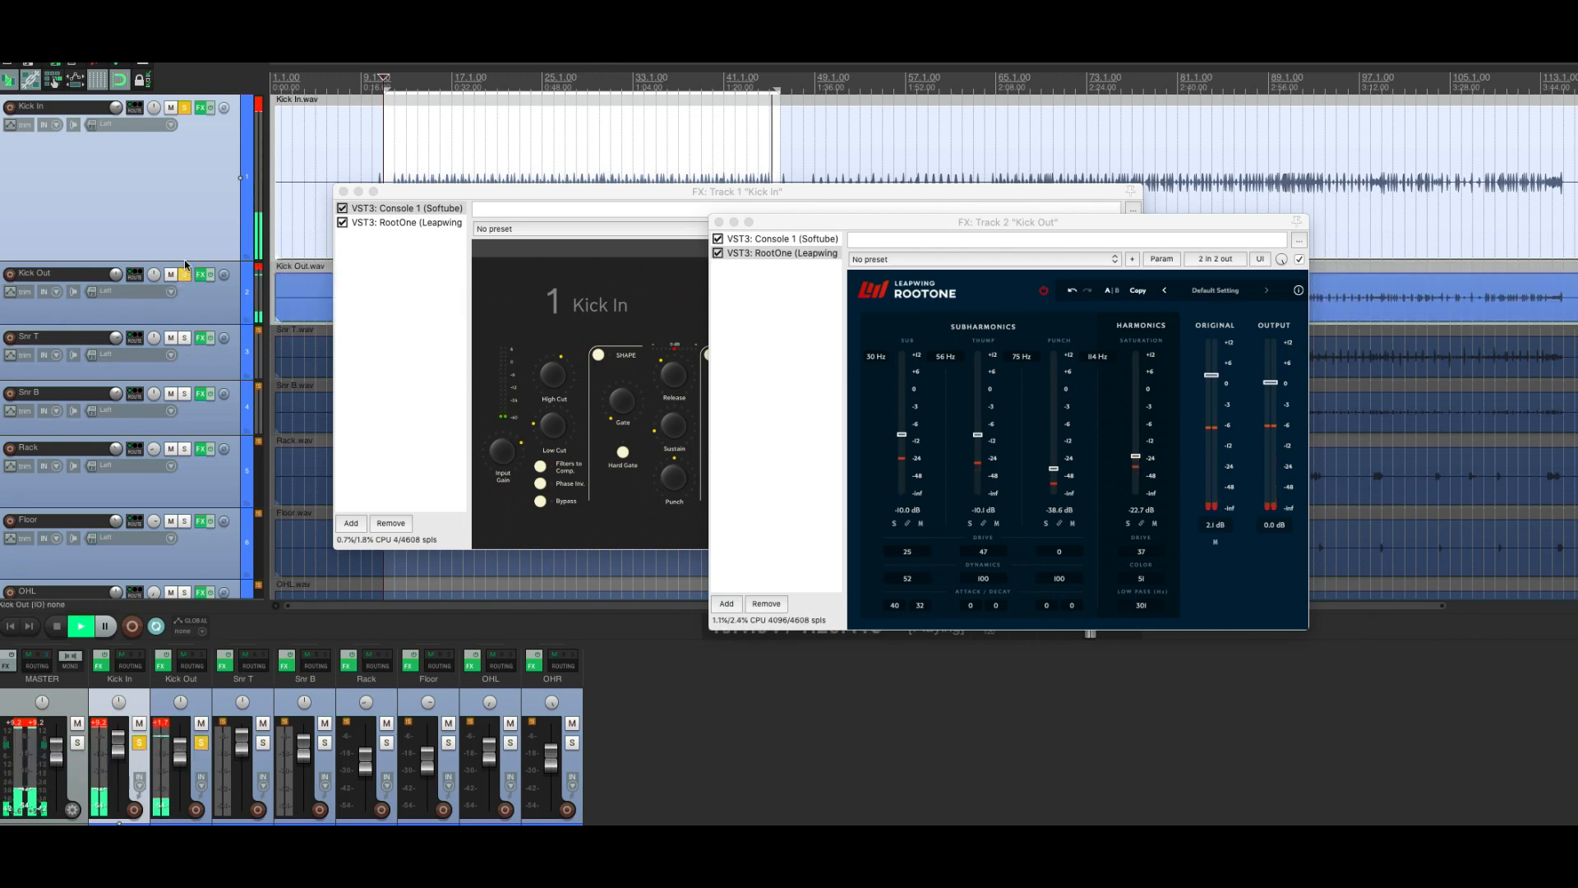
pyautogui.click(185, 107)
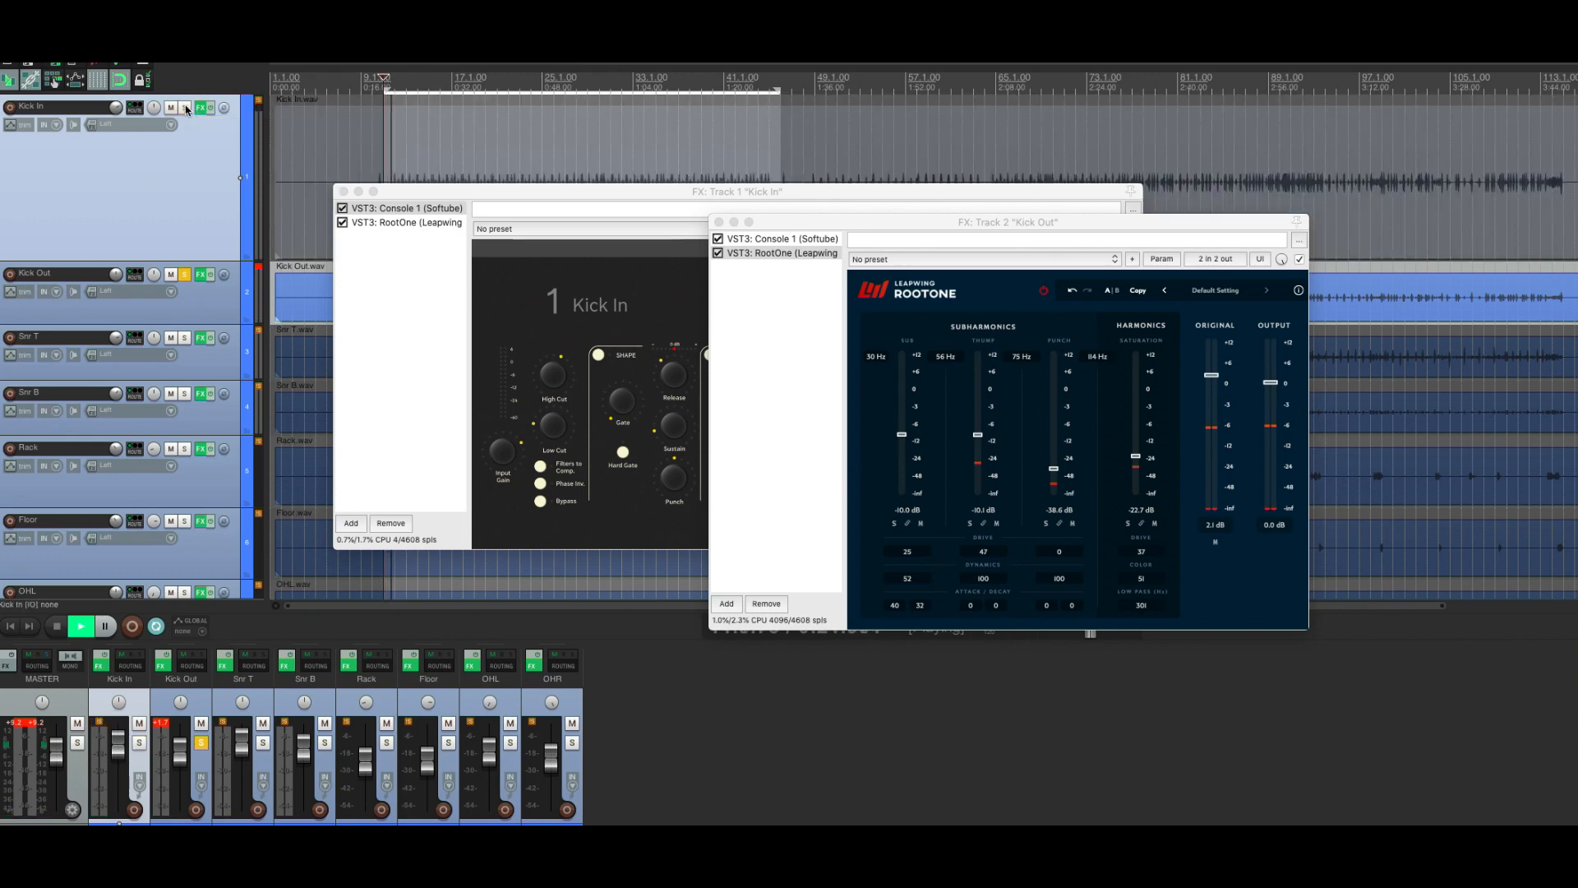
pyautogui.click(185, 275)
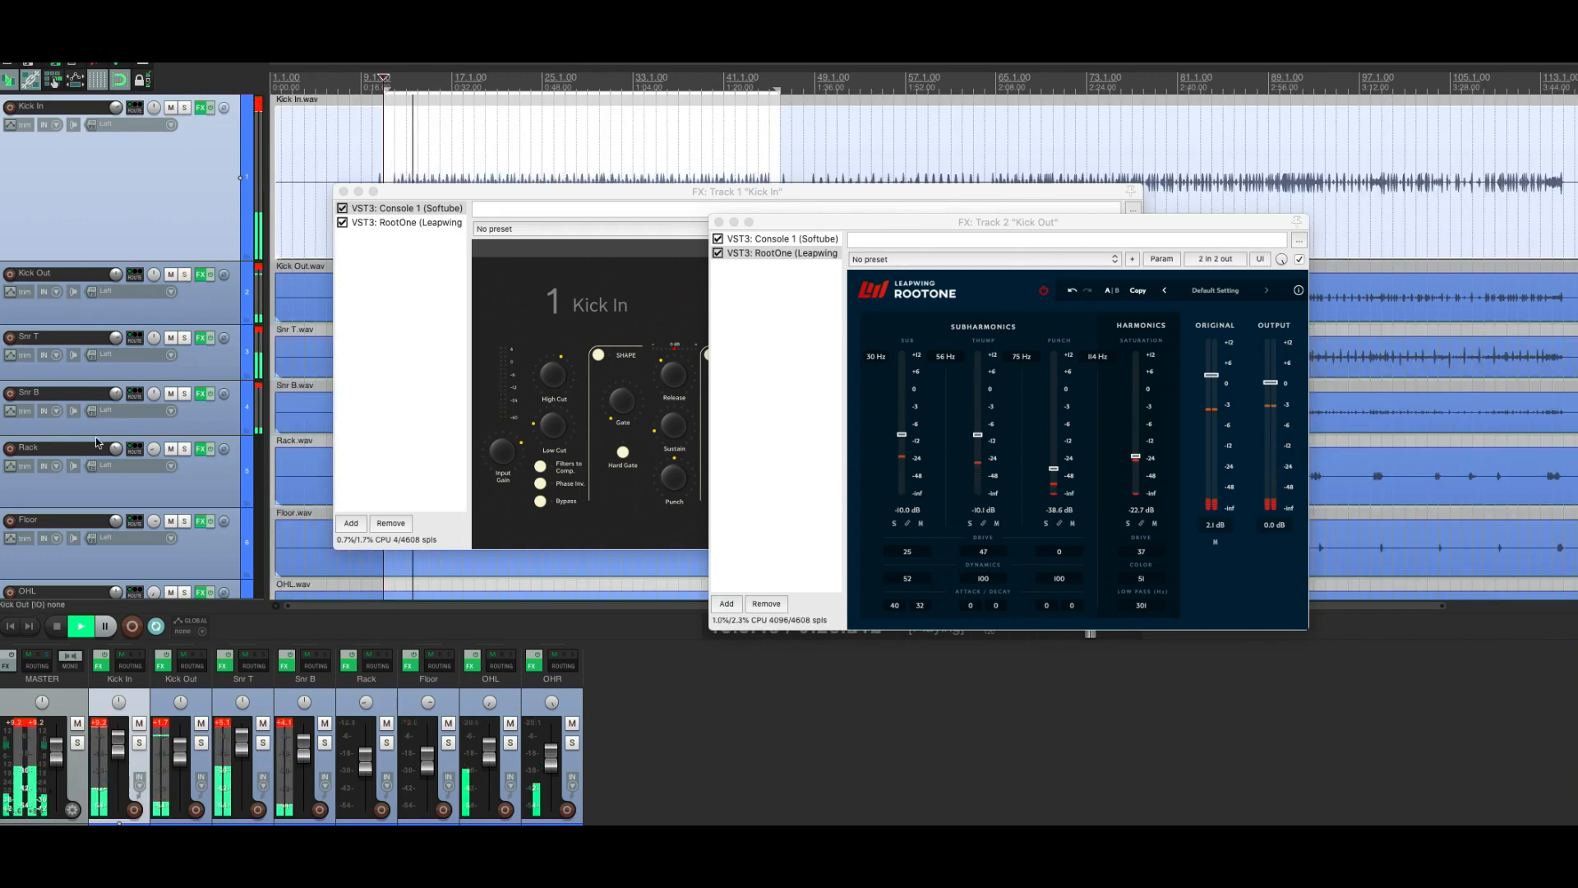
# Step: Select Kick In and Kick Out together and raise their track volumes, bringing Kick Out to +2.12 dB
pyautogui.keyDown('shift'); pyautogui.click(158, 707); pyautogui.keyUp('shift')
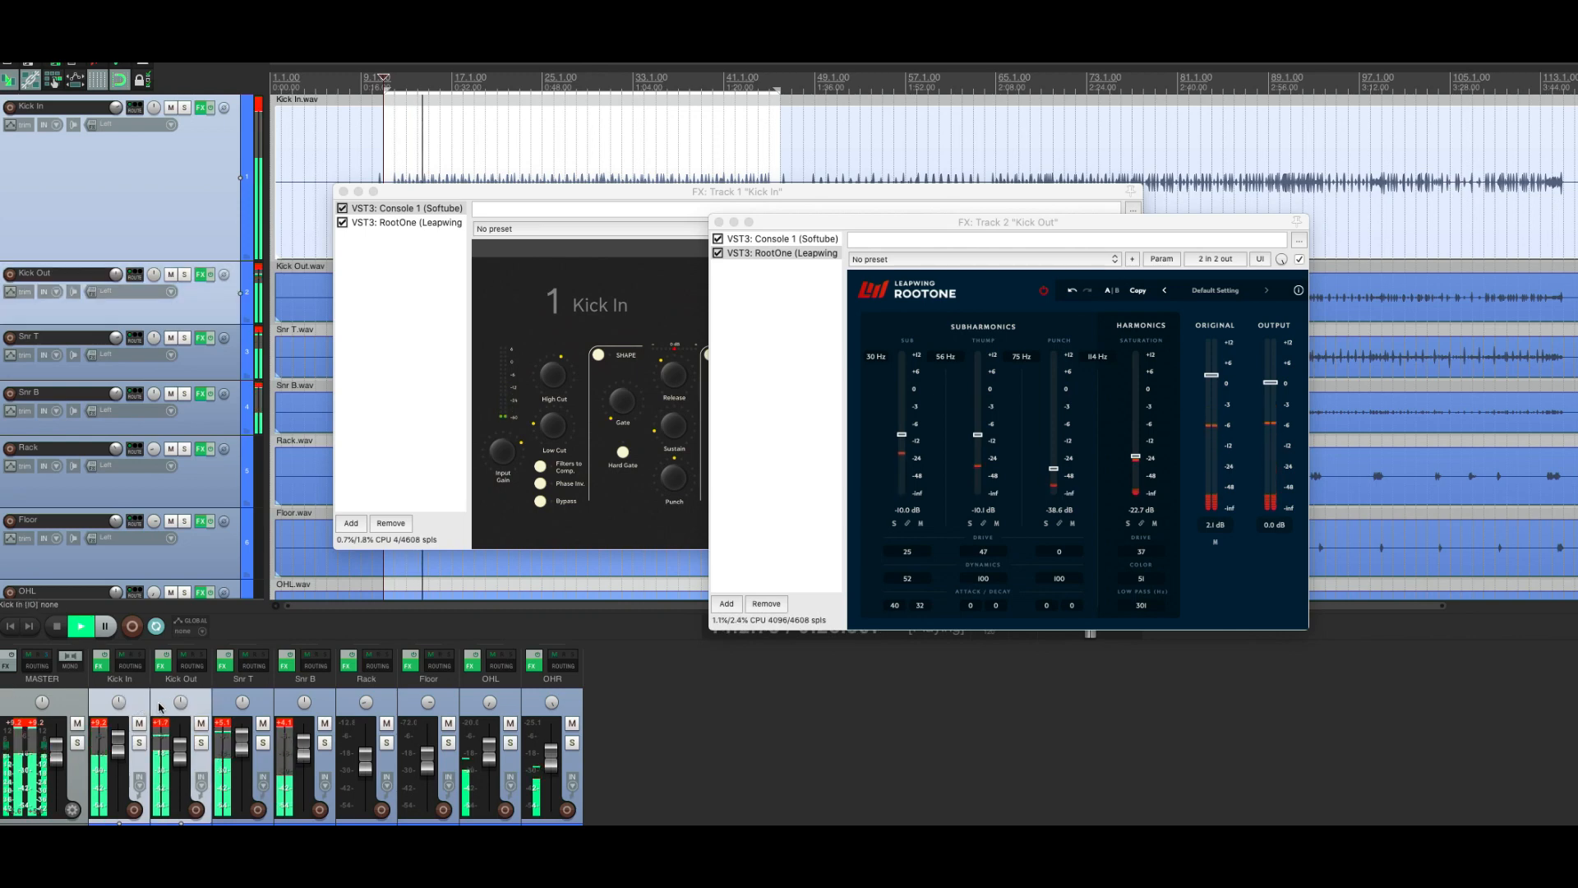
pyautogui.moveTo(180, 756)
pyautogui.mouseDown()
pyautogui.moveTo(183, 824)
pyautogui.moveTo(179, 751)
pyautogui.mouseUp()
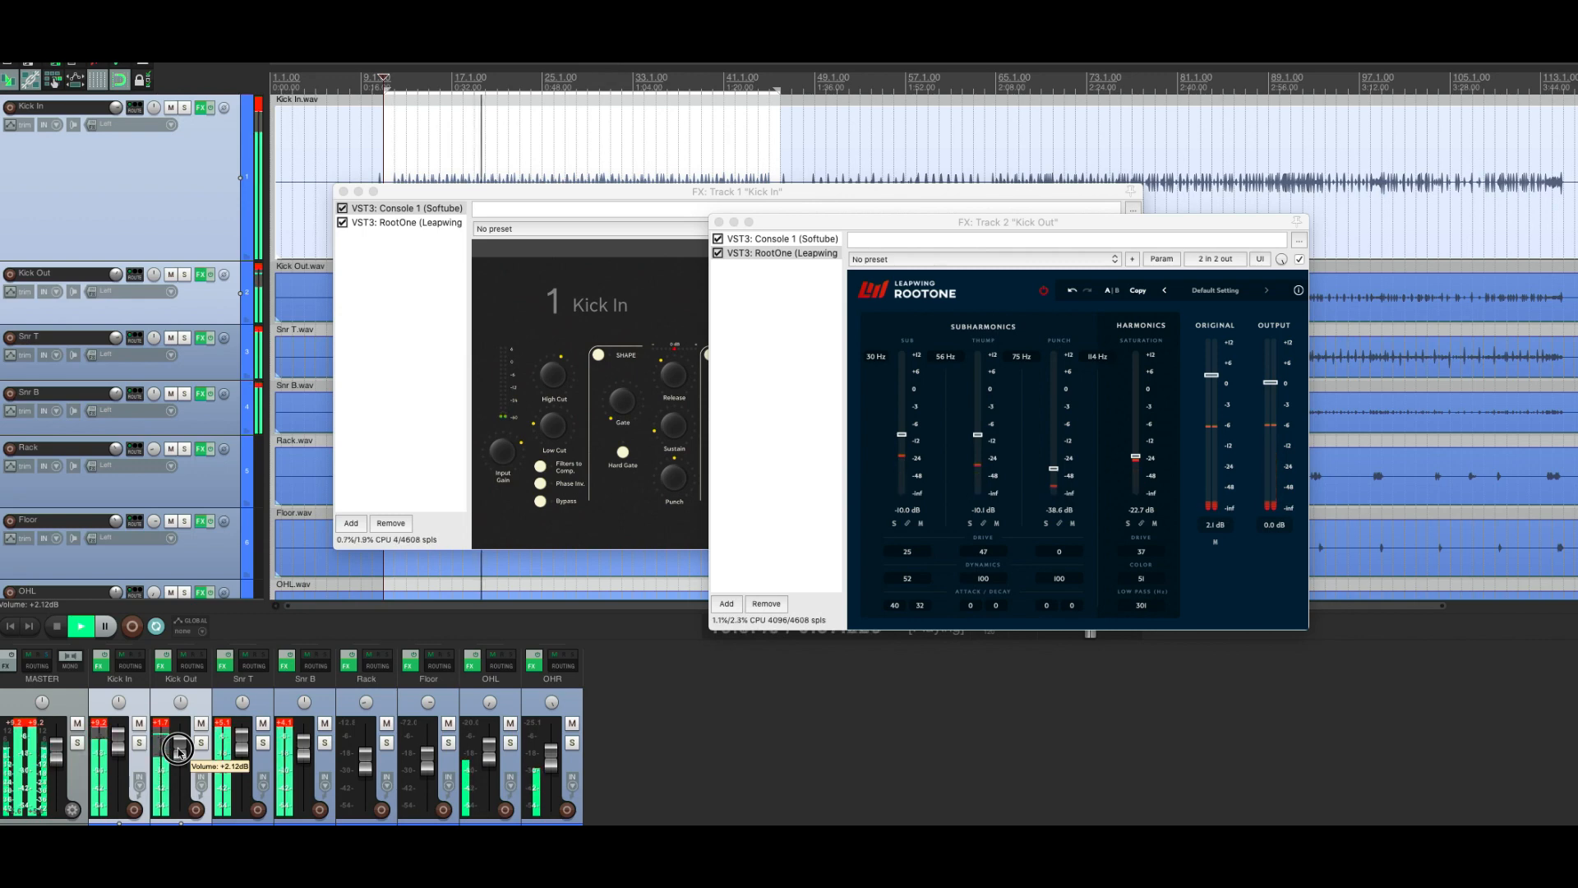
# Step: Compare the full drum mix with RootOne bypassed and re-enabled on the kick tracks
pyautogui.click(400, 190)
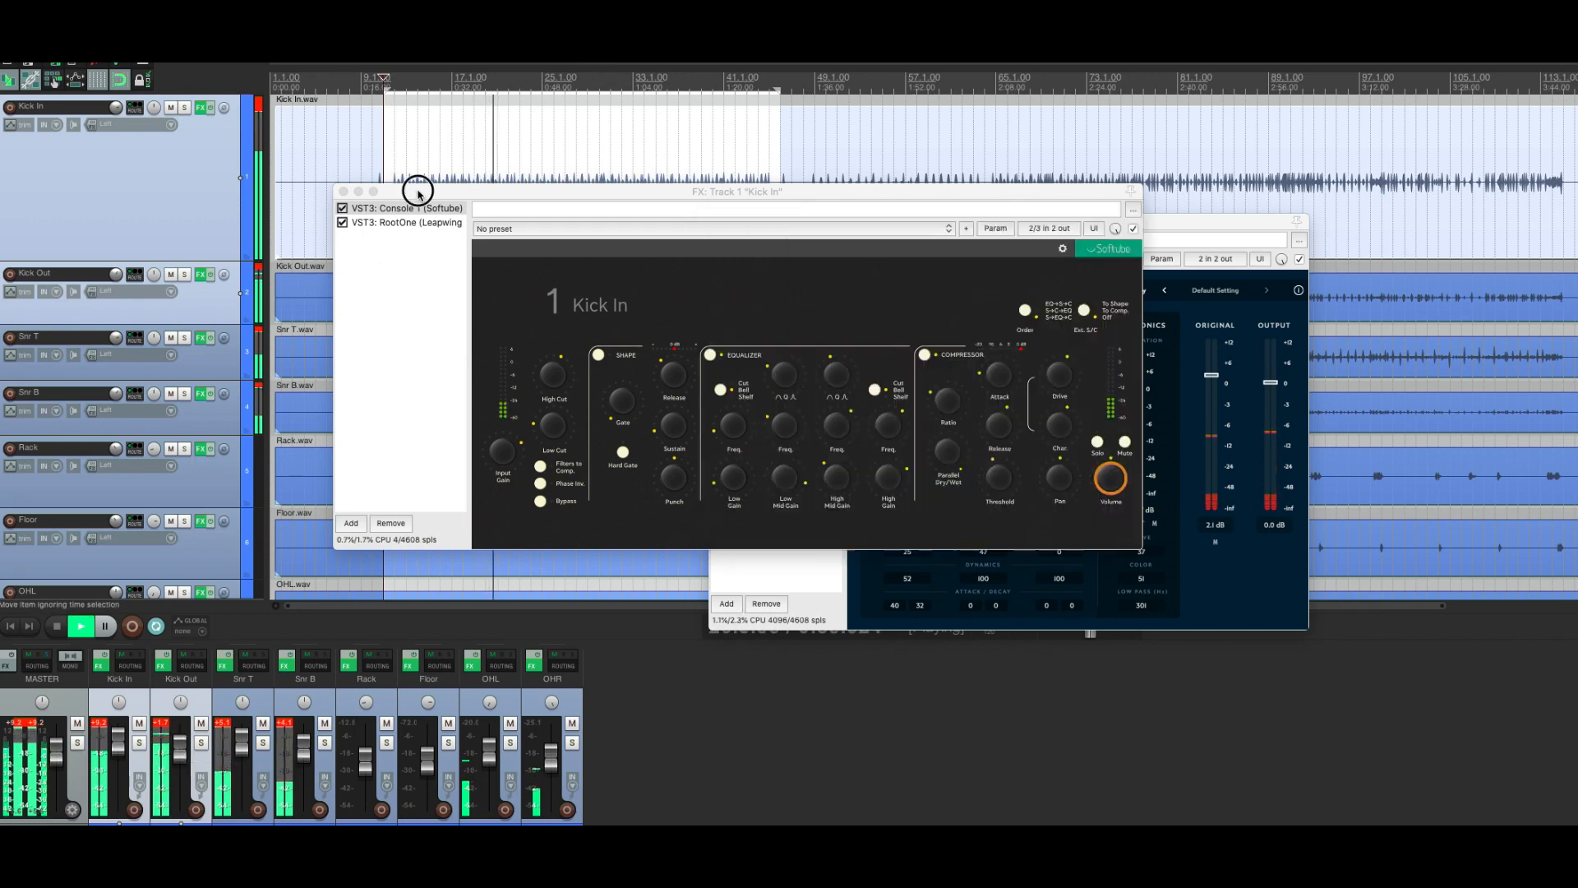
pyautogui.click(1180, 226)
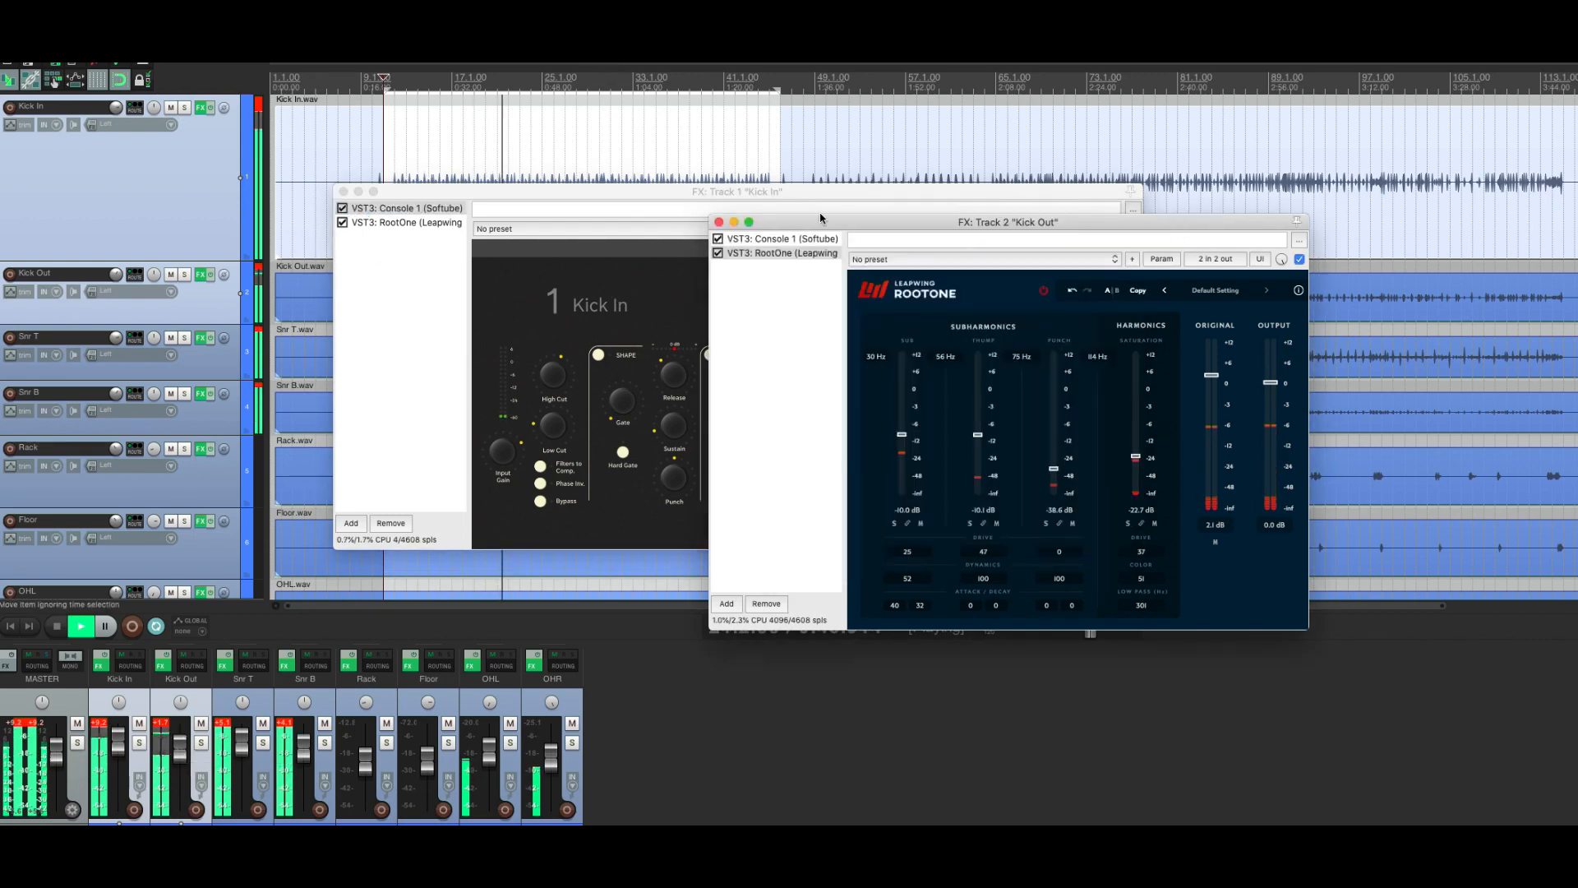
pyautogui.click(343, 222)
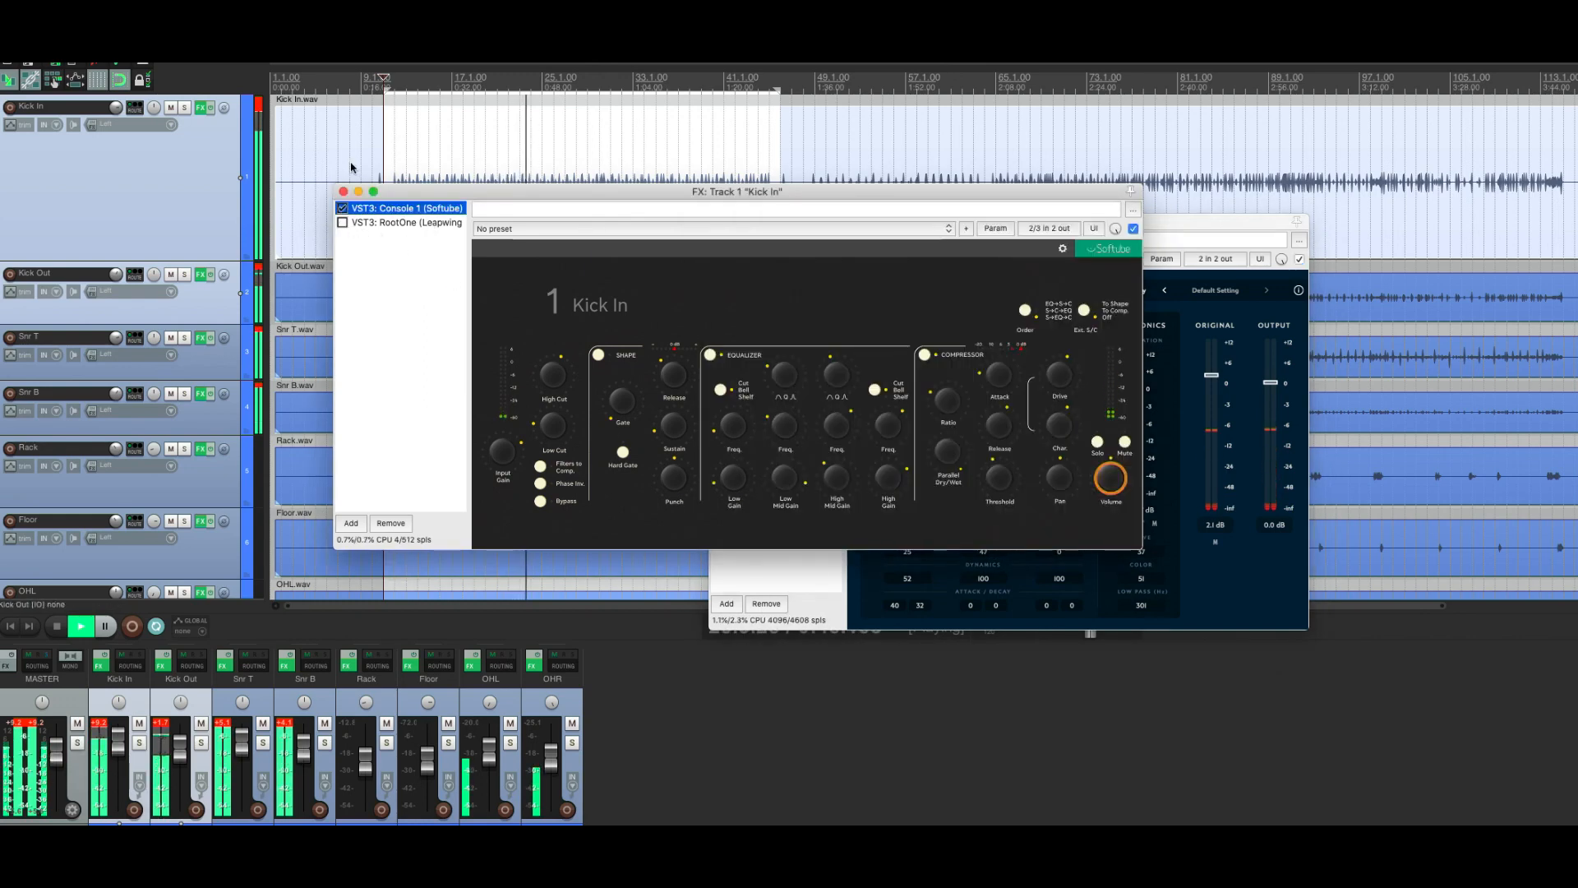
pyautogui.click(343, 222)
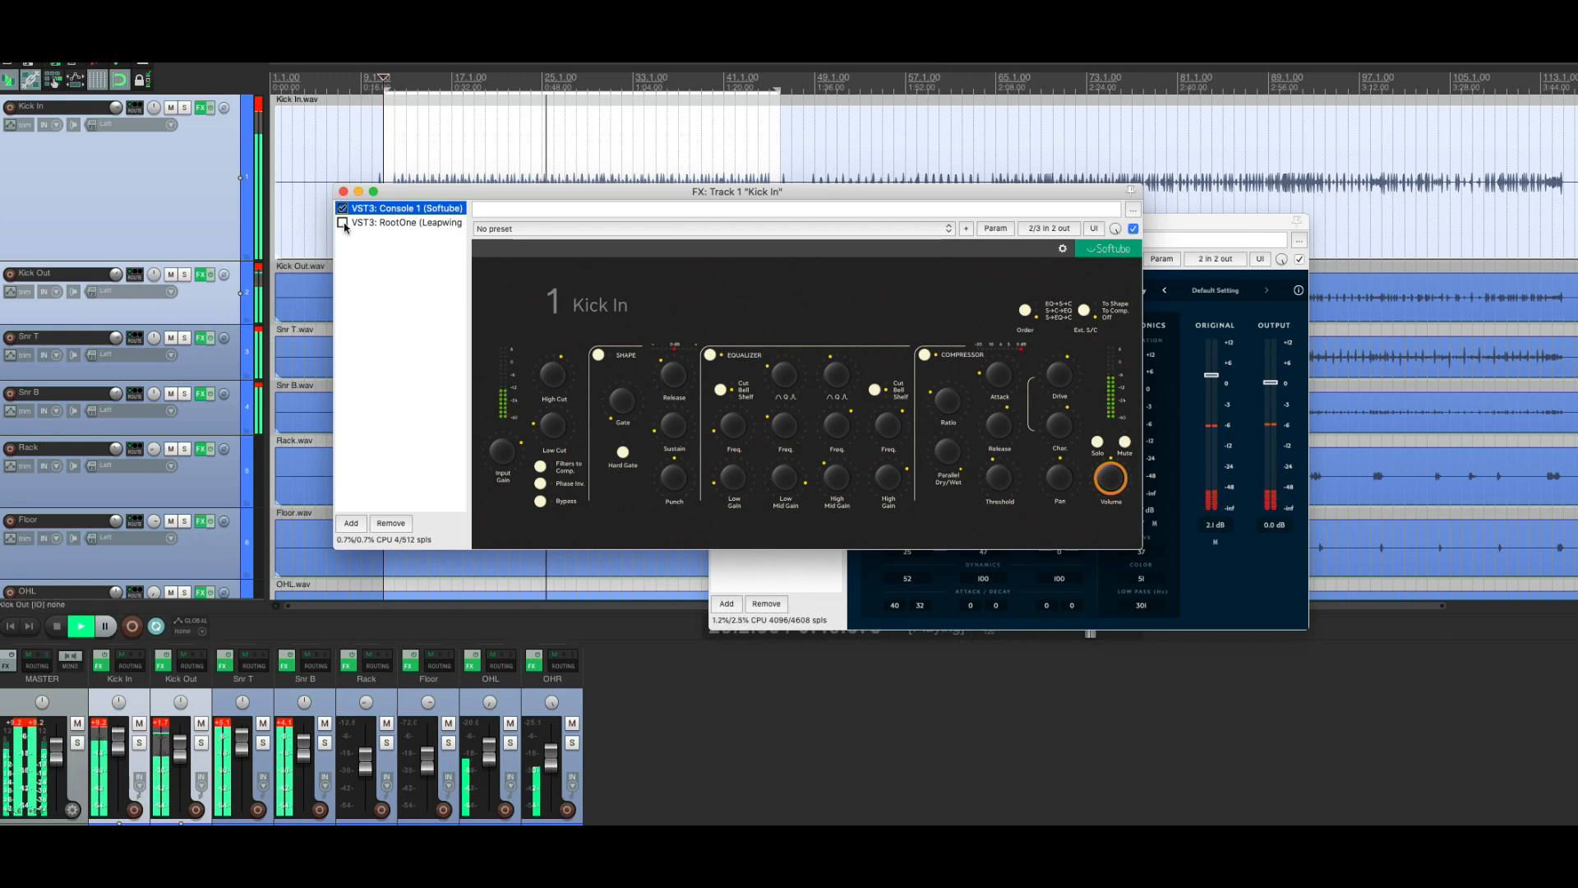
pyautogui.click(1173, 222)
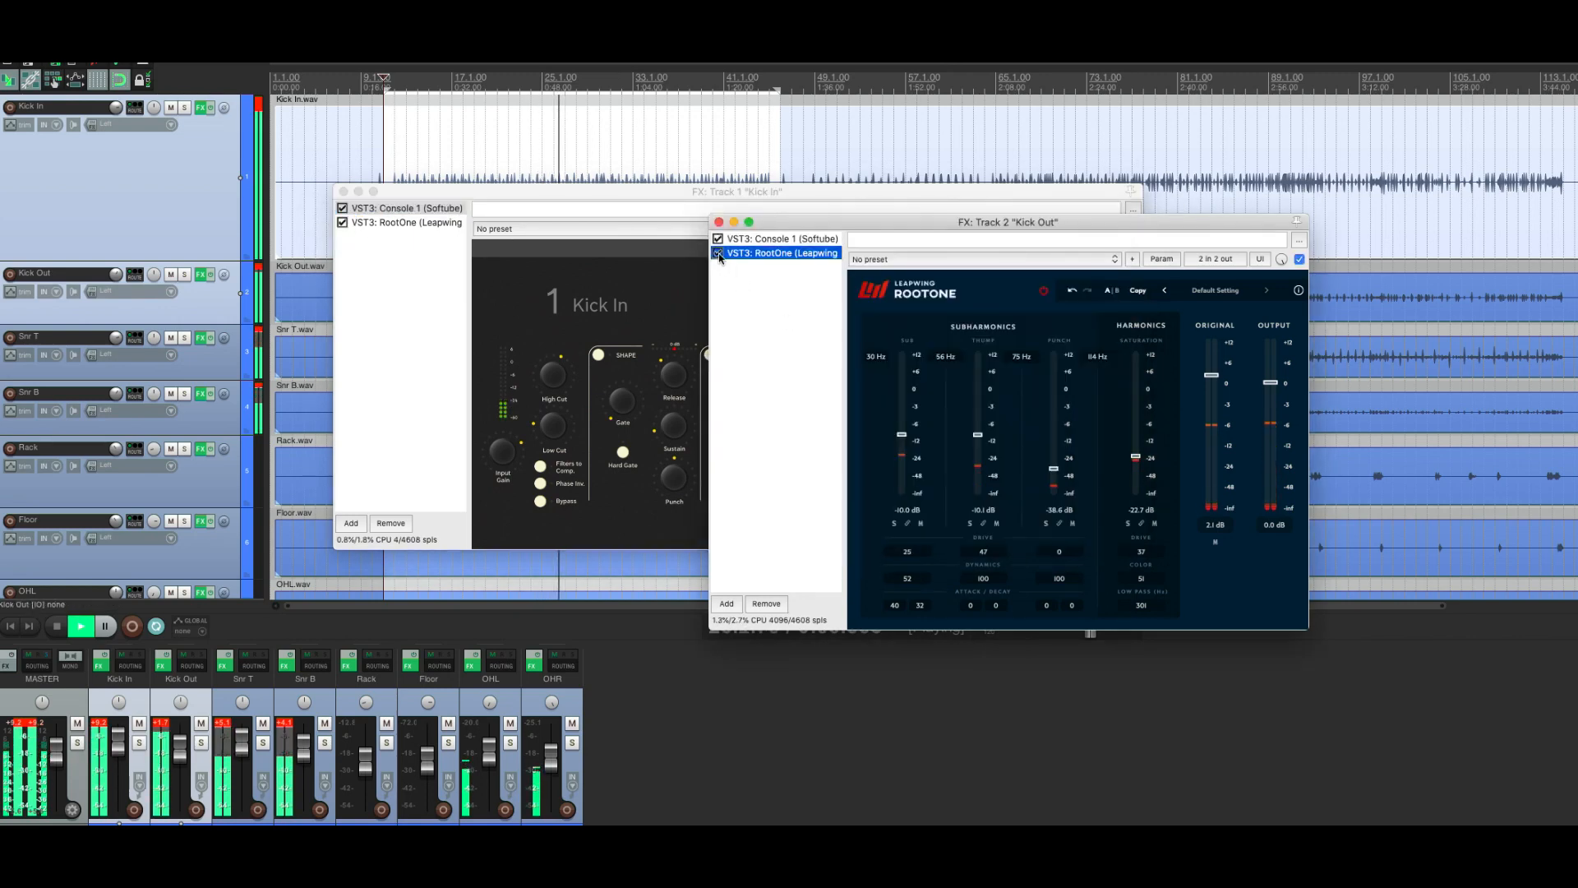
# Step: Stop playback and raise RootOne's Sub level to -4.7 dB on Kick Out and 4.0 dB on Kick In, setting Kick In's Sub drive to 91
pyautogui.press('space')
pyautogui.moveTo(902, 433); pyautogui.dragTo(903, 421)
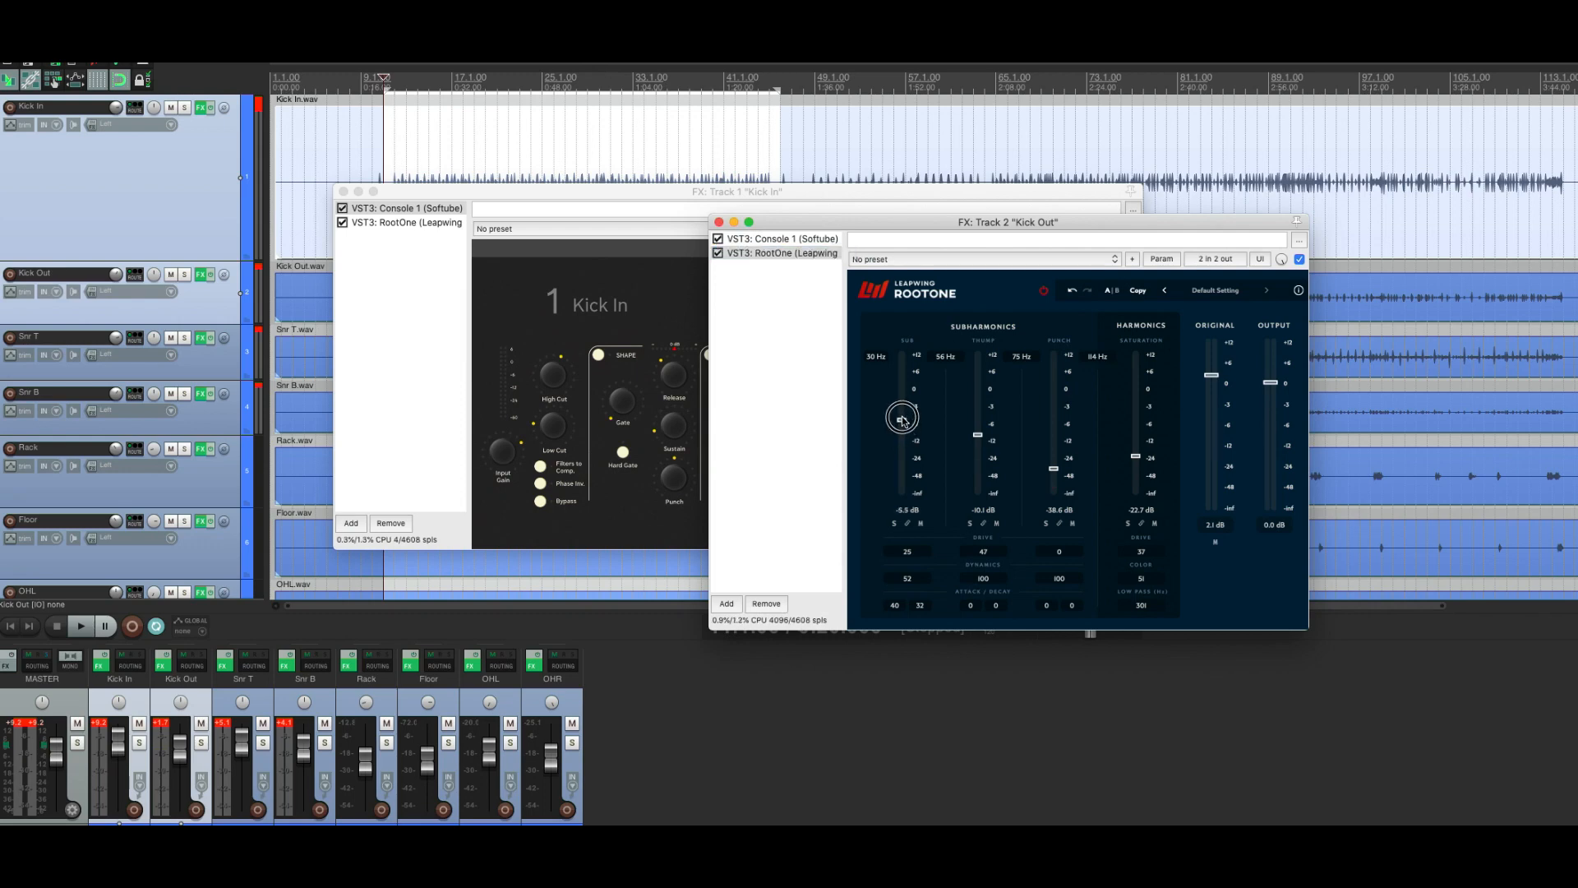
pyautogui.click(394, 208)
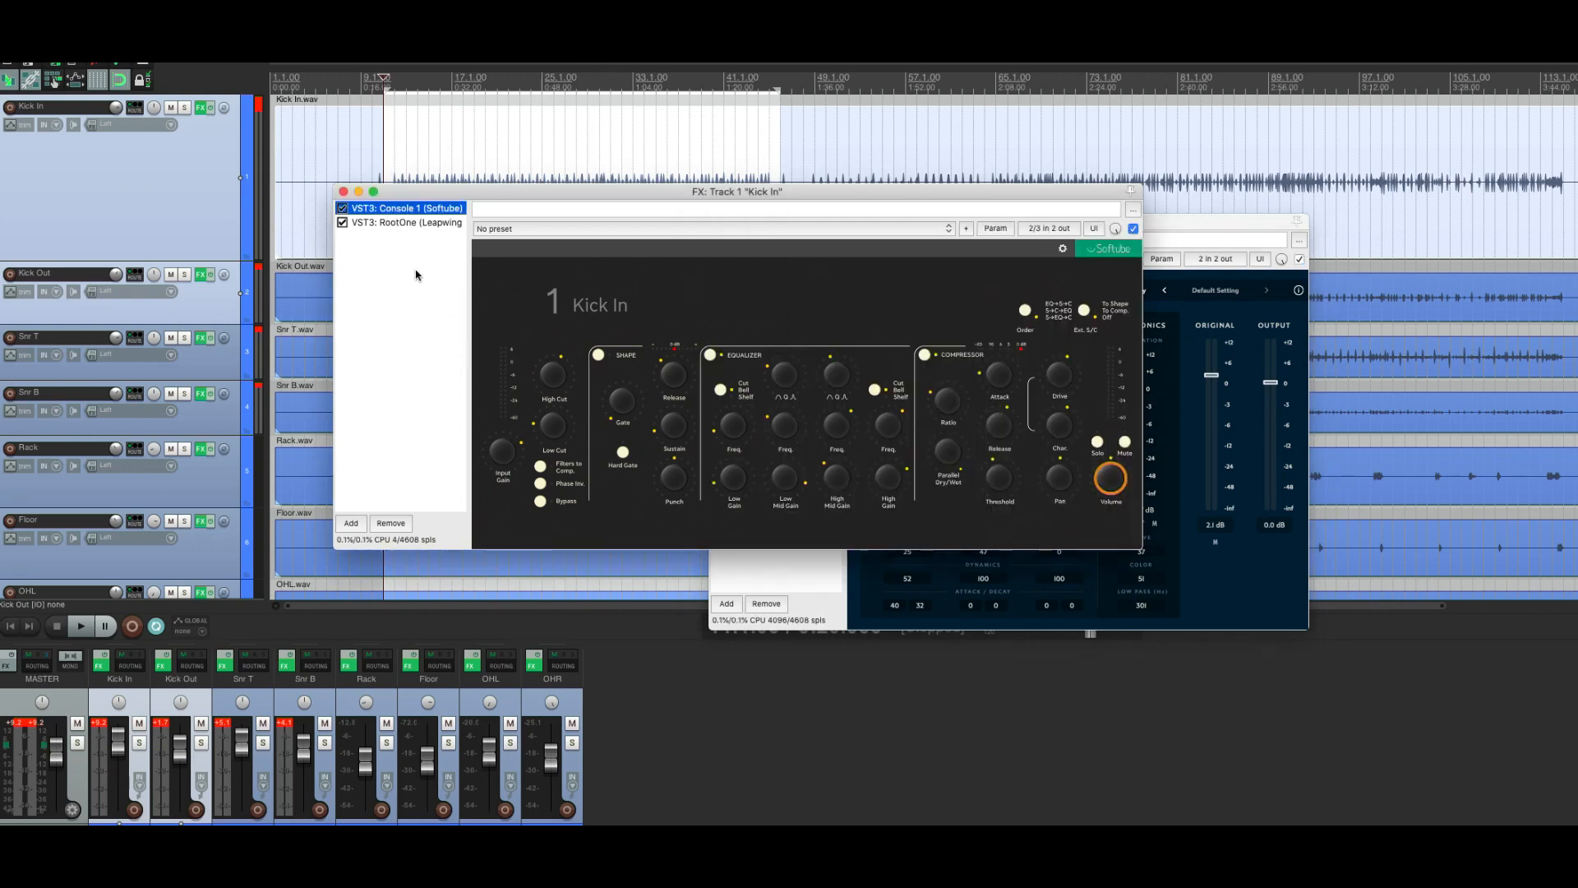
pyautogui.click(428, 223)
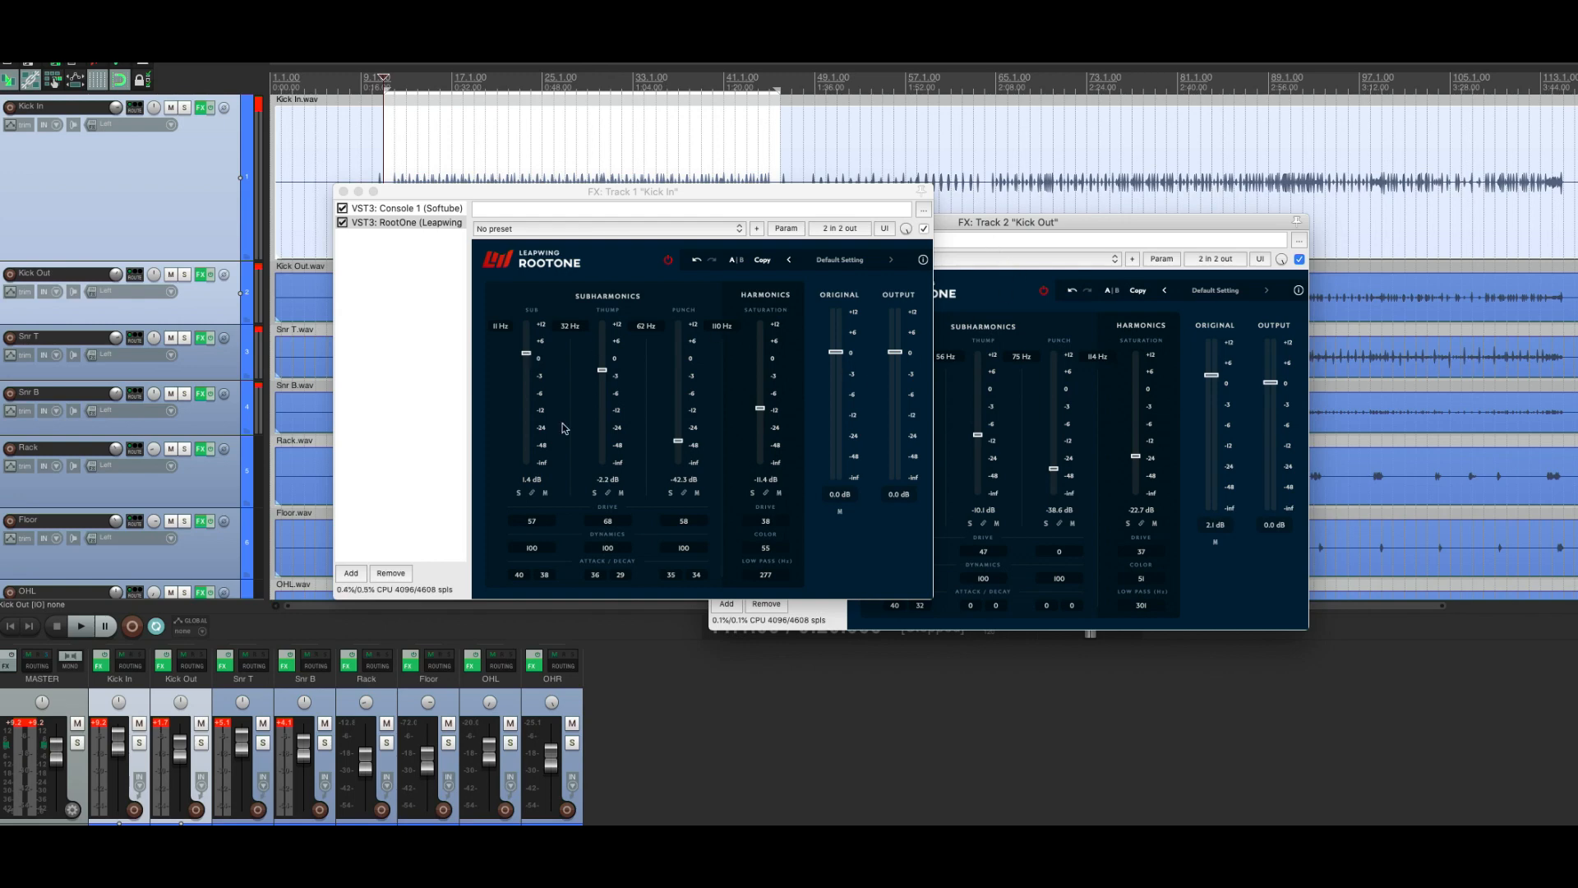
pyautogui.moveTo(530, 530); pyautogui.dragTo(534, 477)
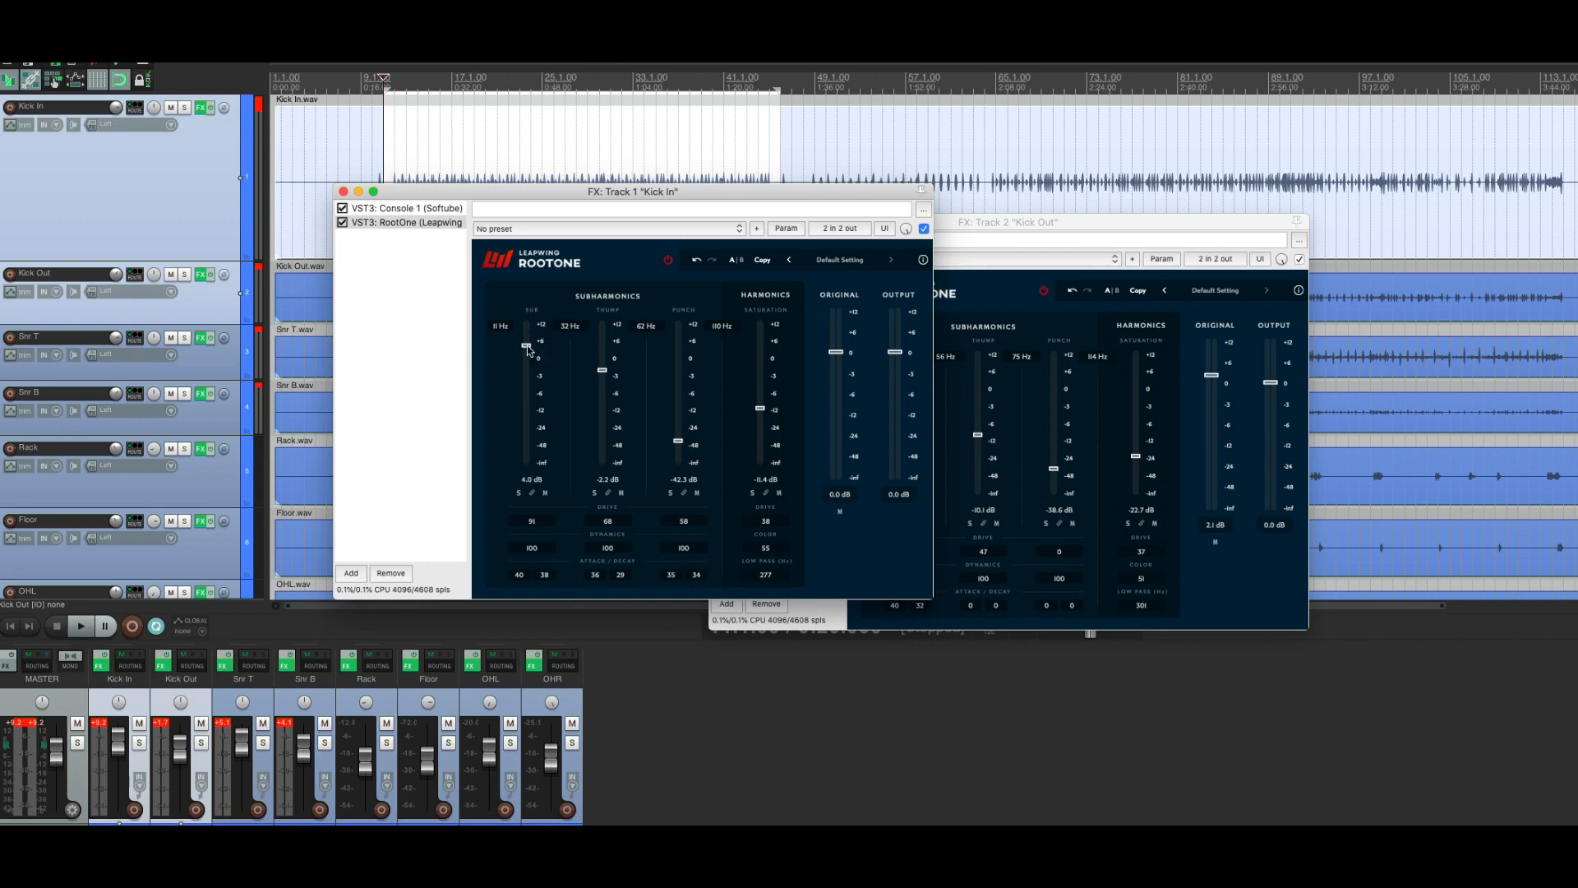
# Step: Play the drum mix, close both kick effect windows, and stop playback
pyautogui.press('space')
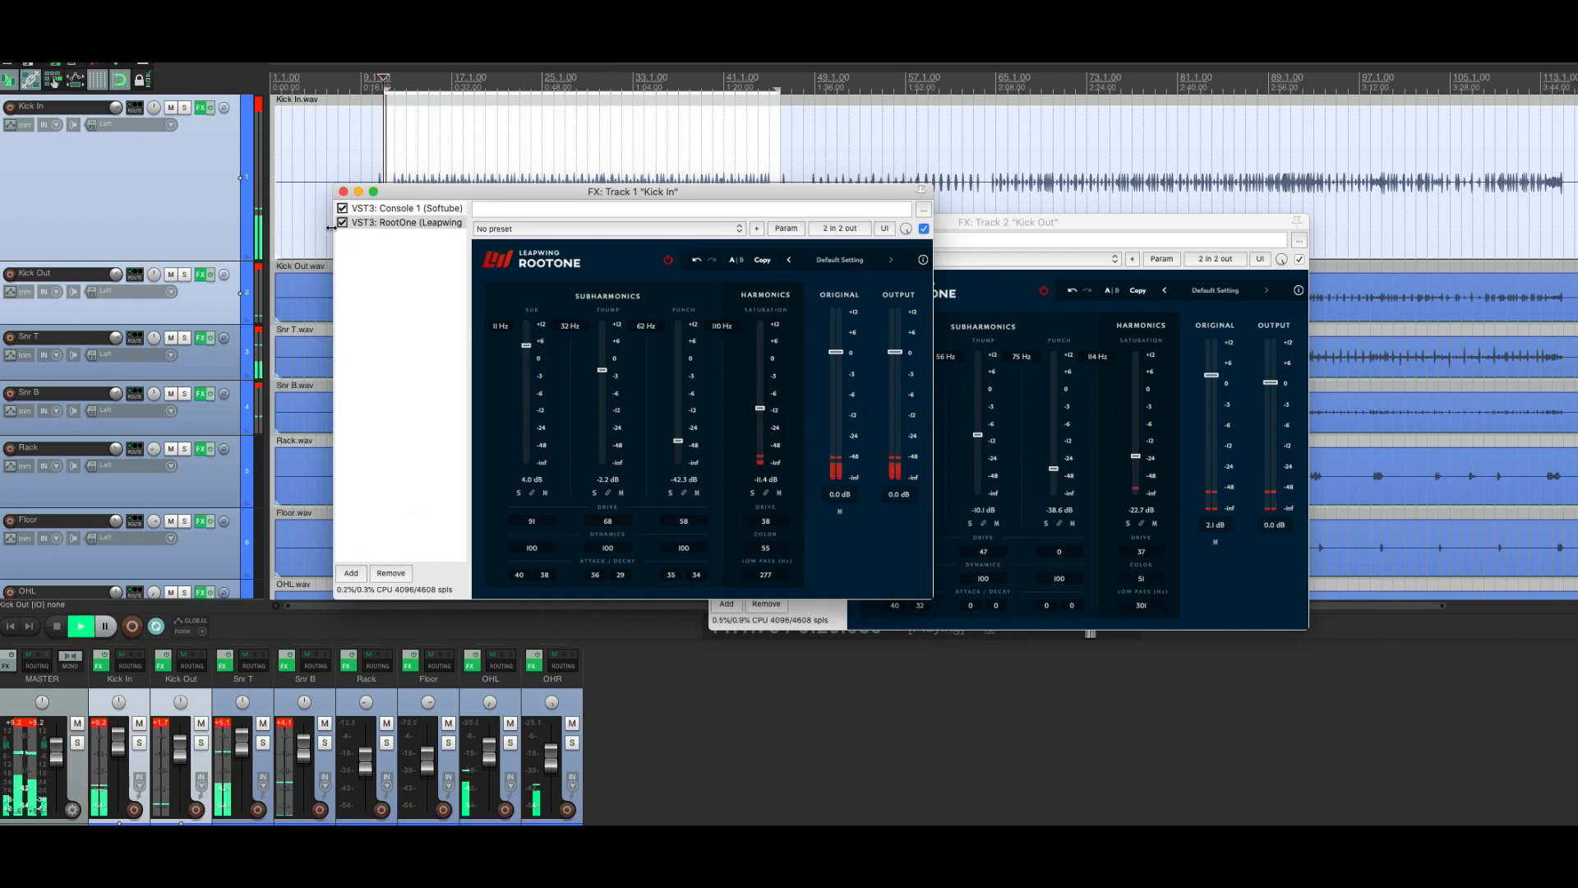
pyautogui.click(344, 192)
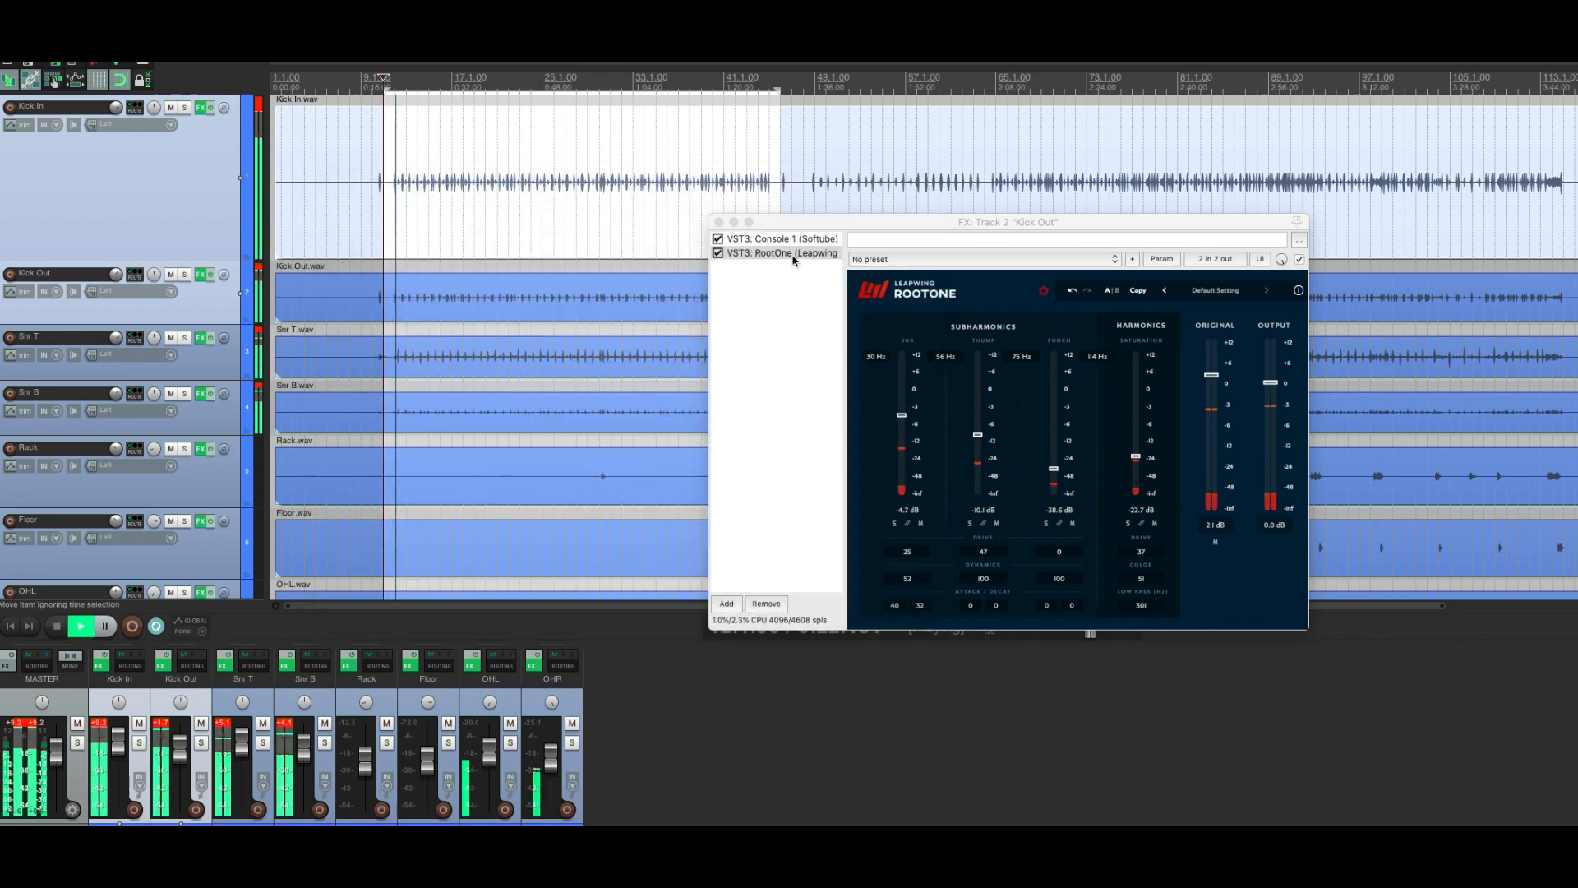
pyautogui.click(714, 223)
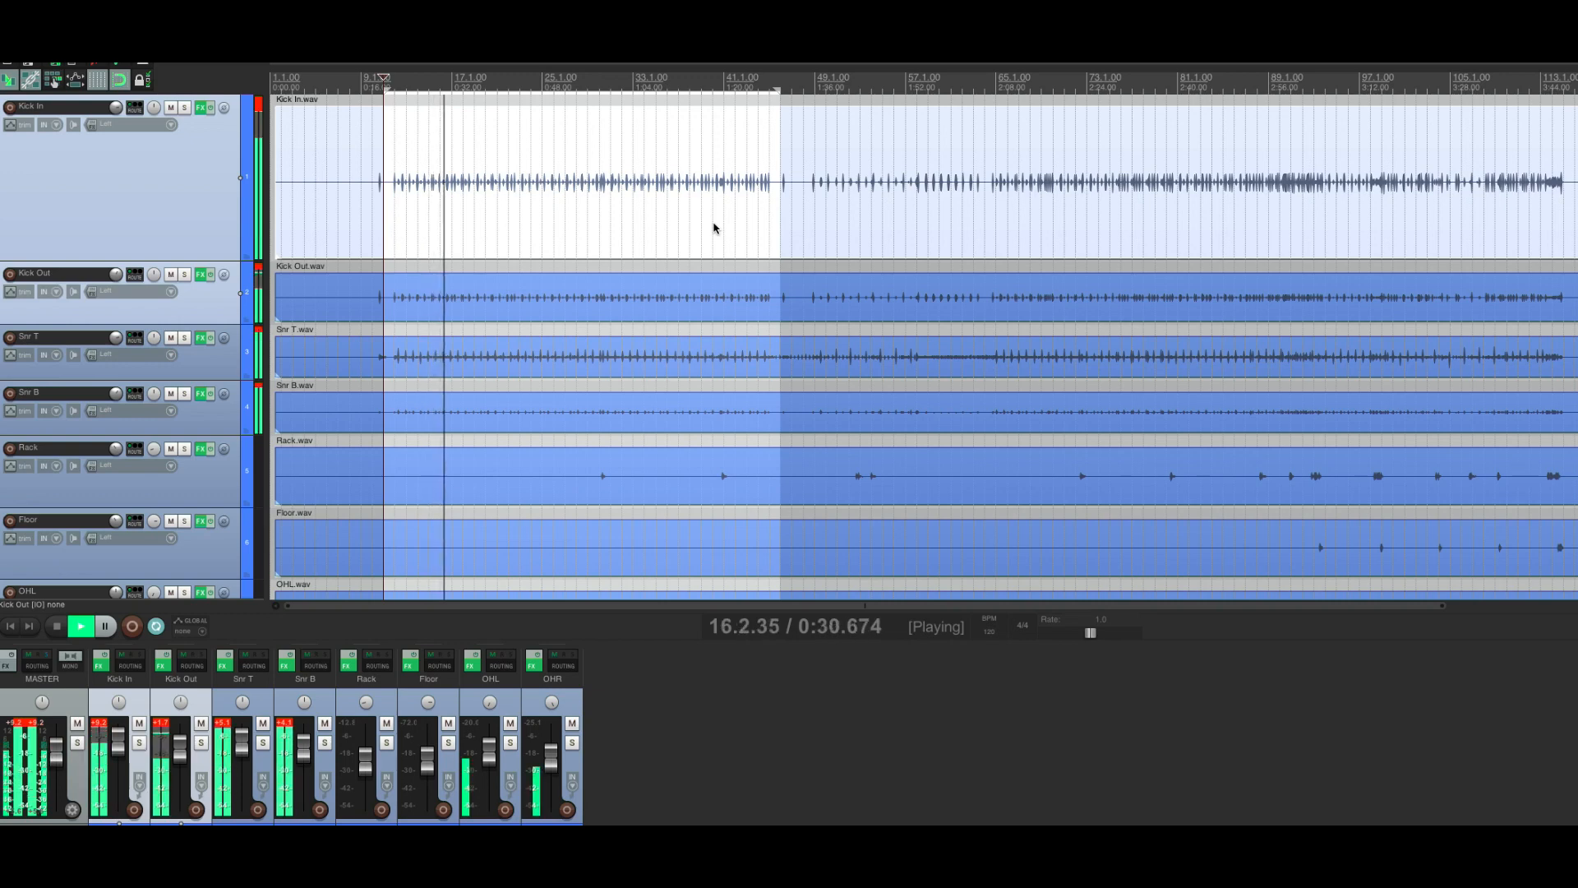
pyautogui.press('space')
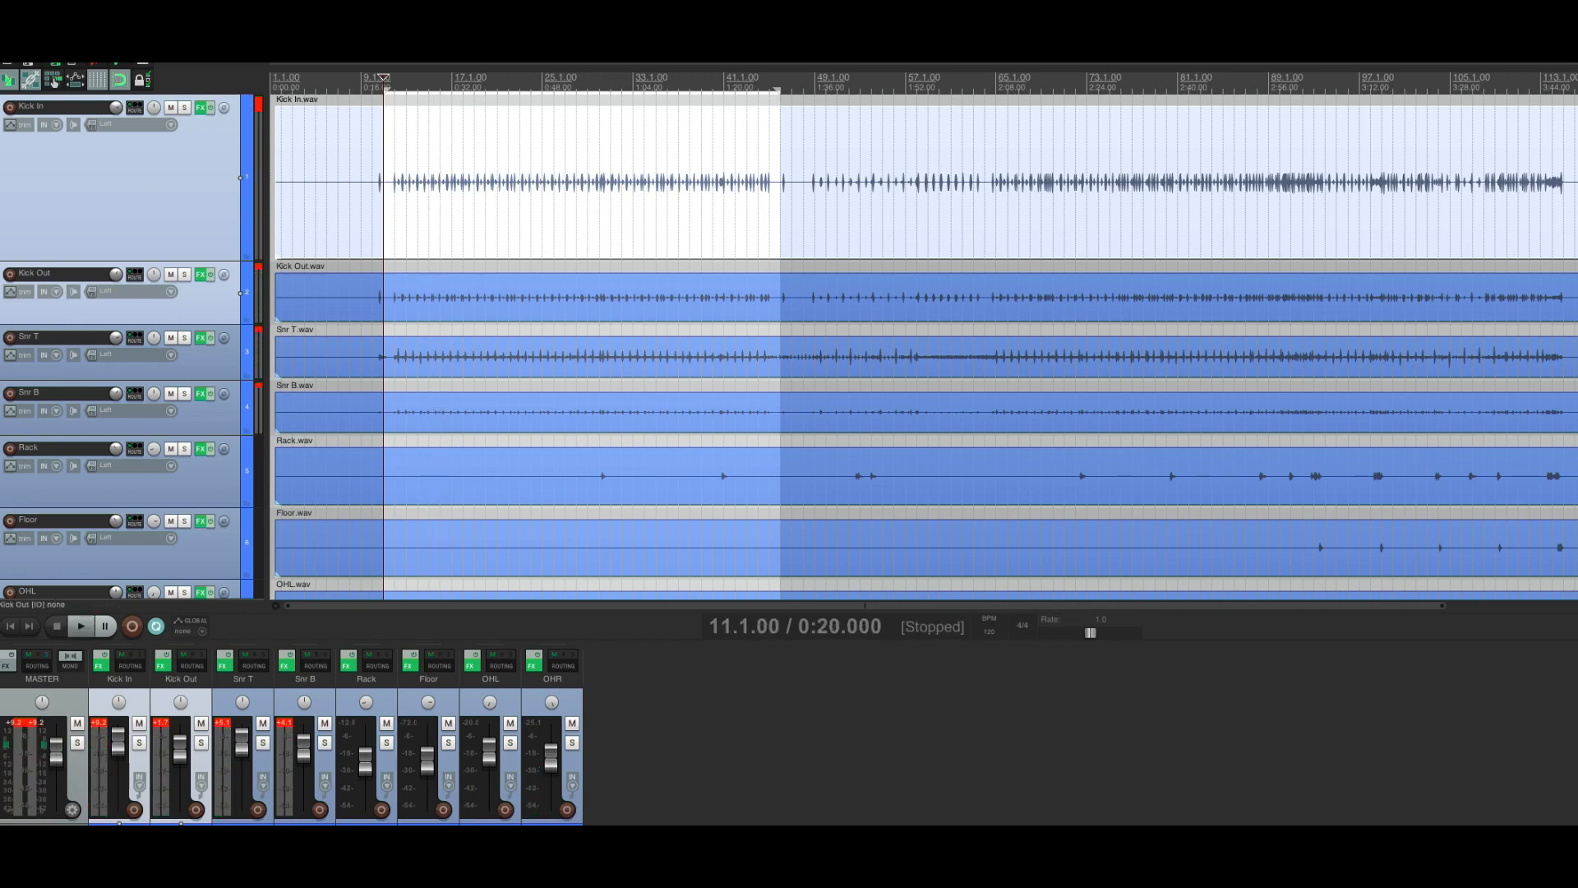
# Step: Solo the Snr T track, open its effects chain, and play it with RootOne bypassed
pyautogui.scroll(-2, 924, 347)
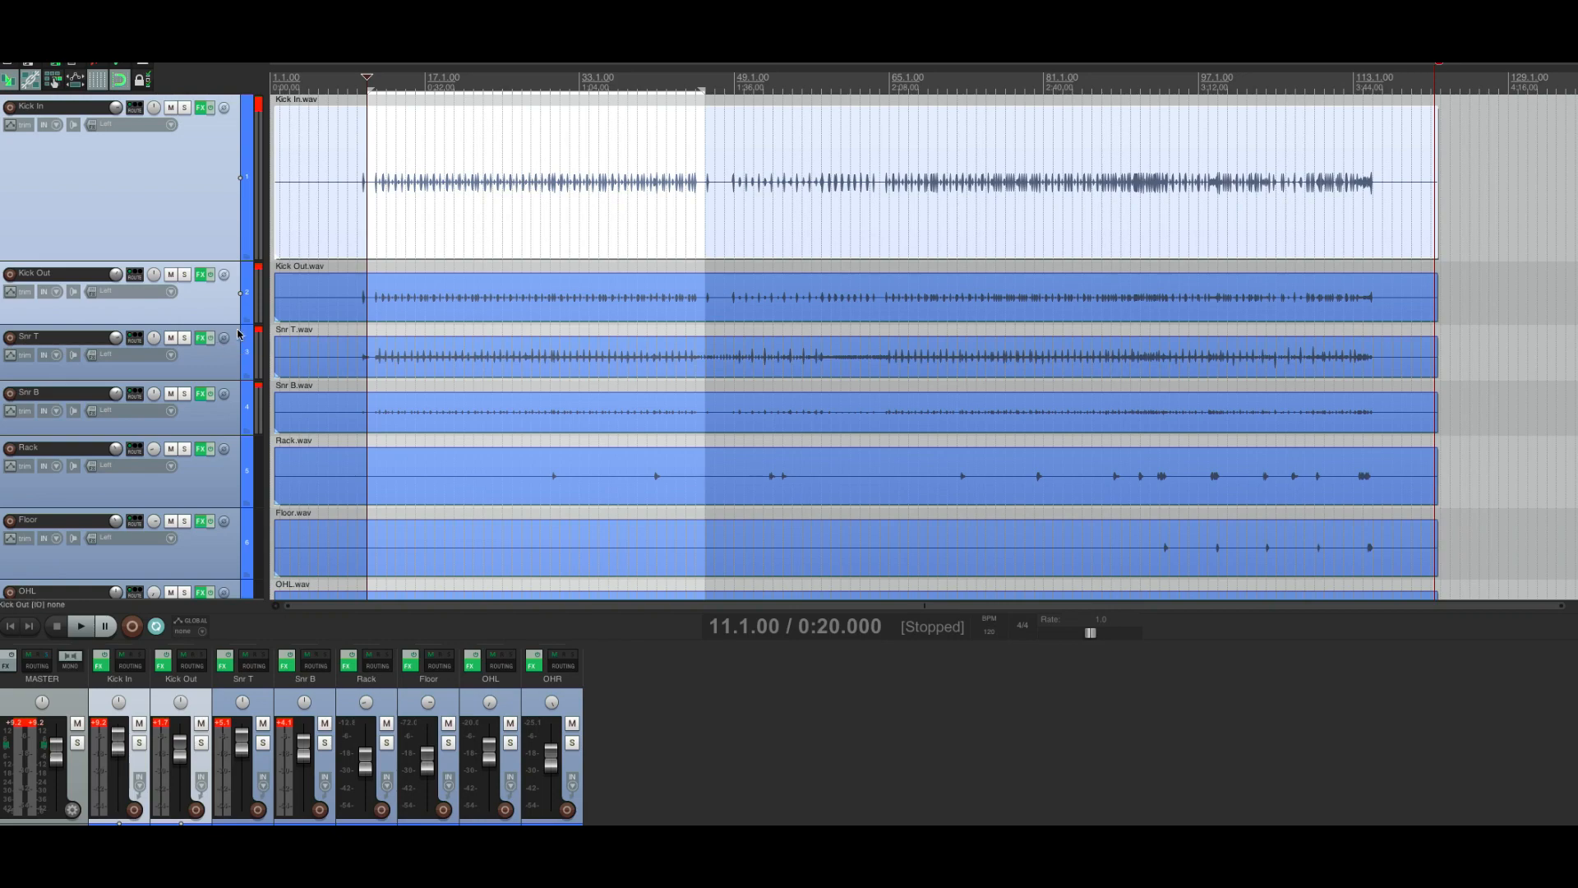
pyautogui.click(187, 339)
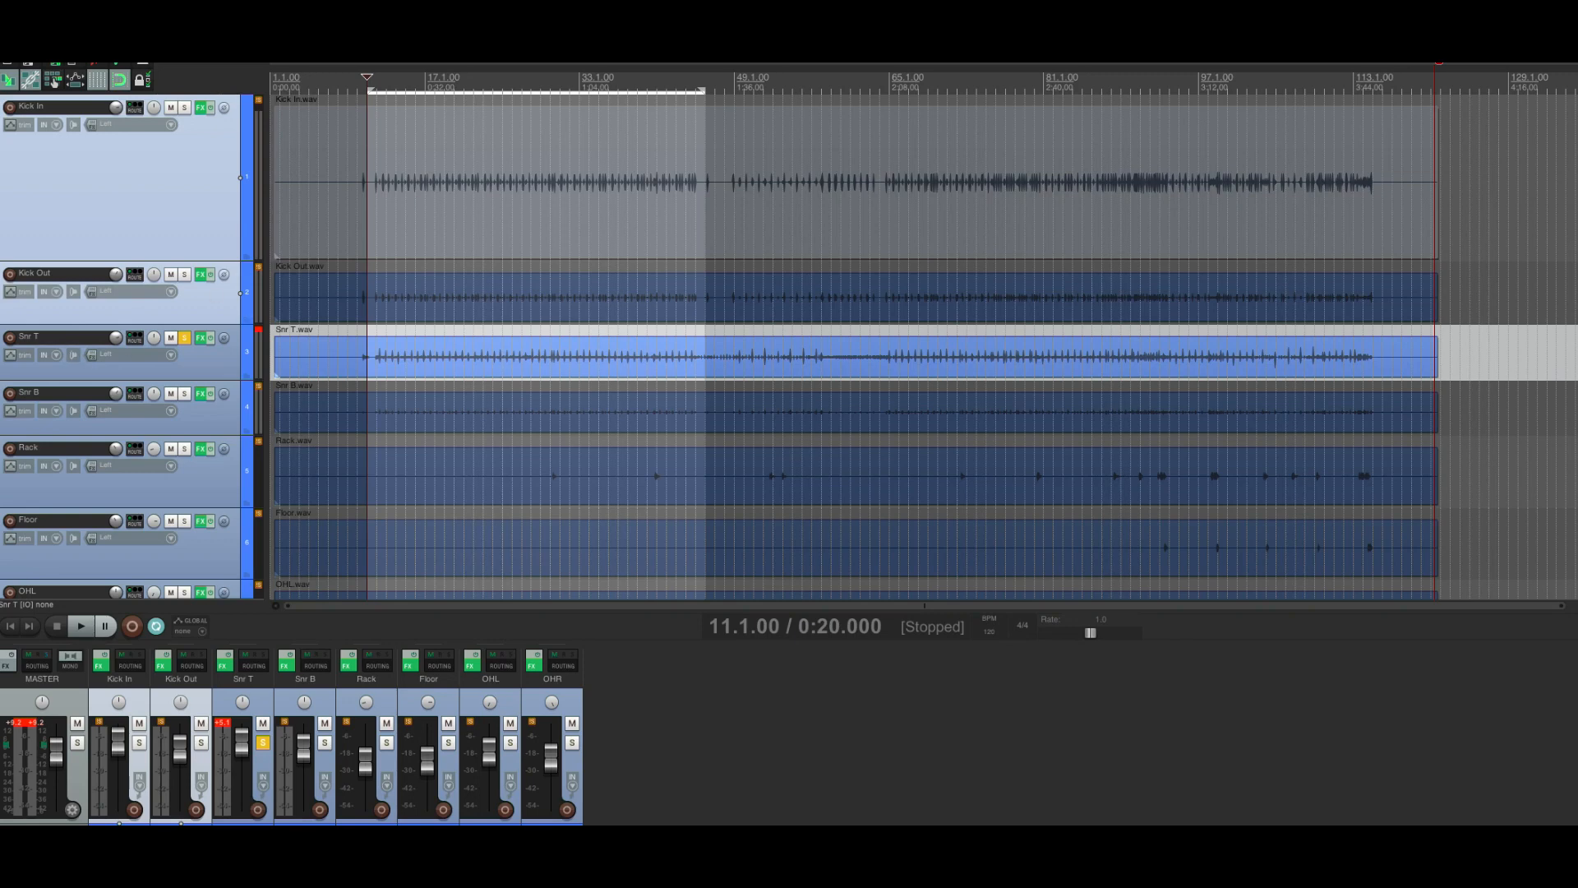
pyautogui.click(200, 338)
pyautogui.moveTo(669, 316); pyautogui.dragTo(1161, 242)
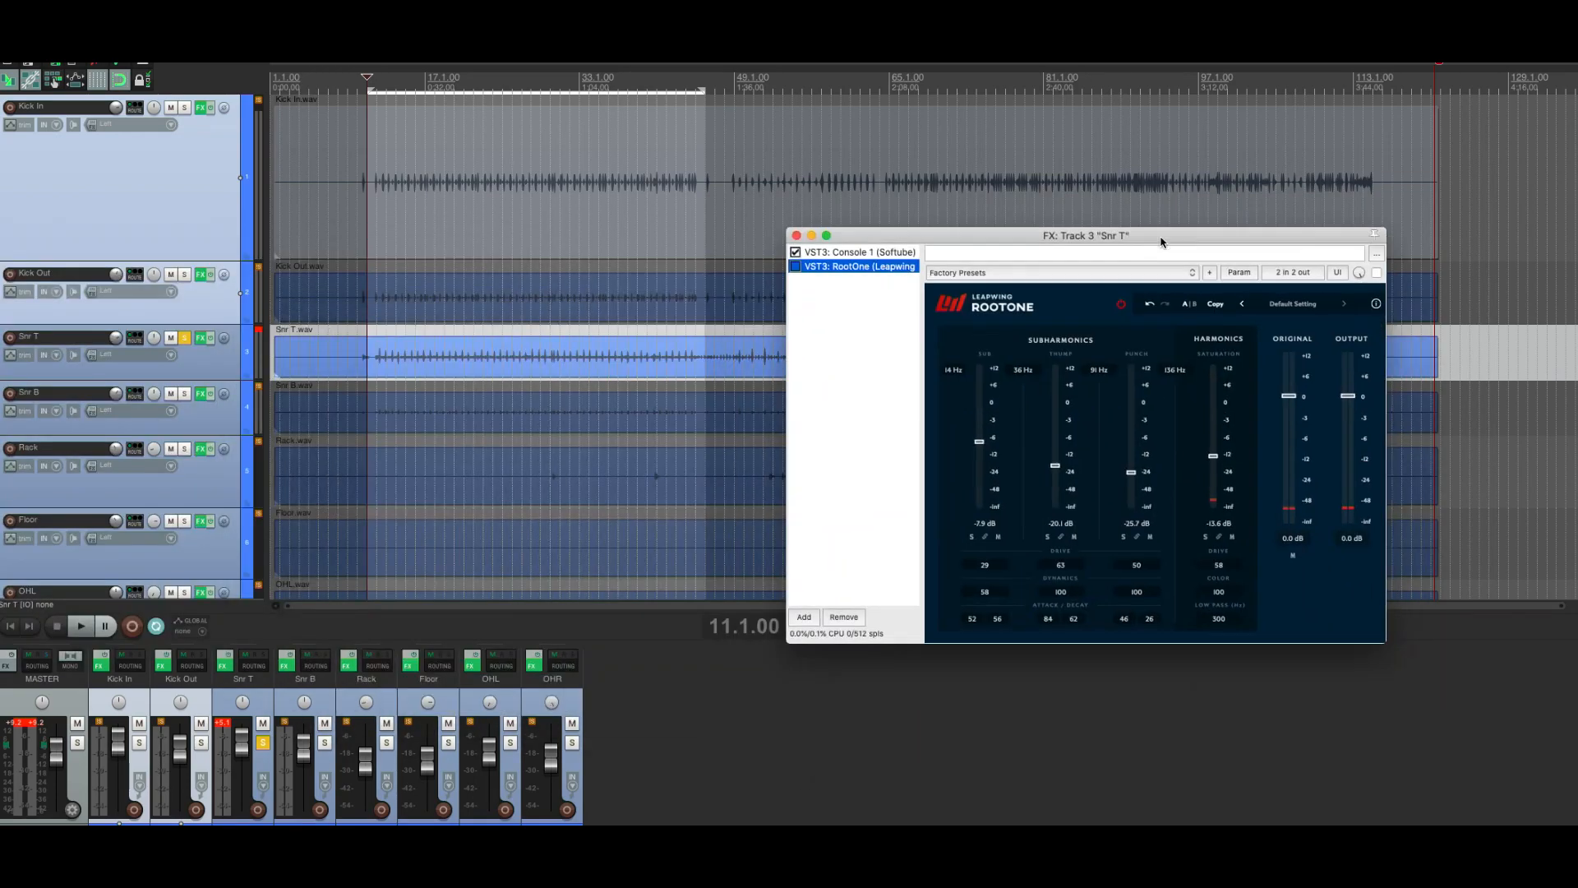
pyautogui.click(374, 355)
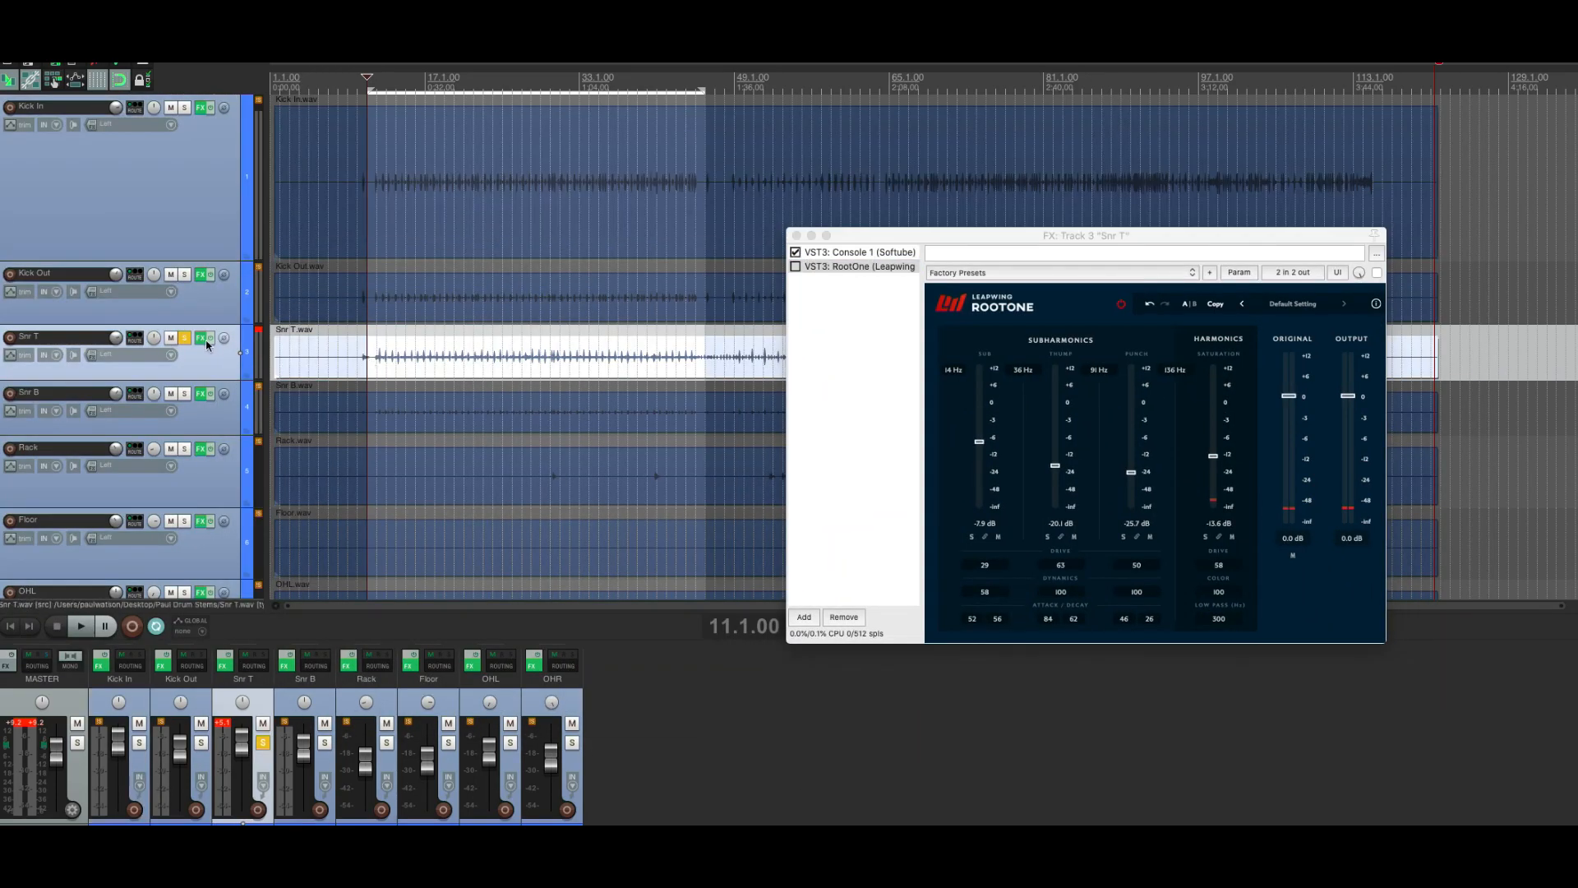
pyautogui.press('space')
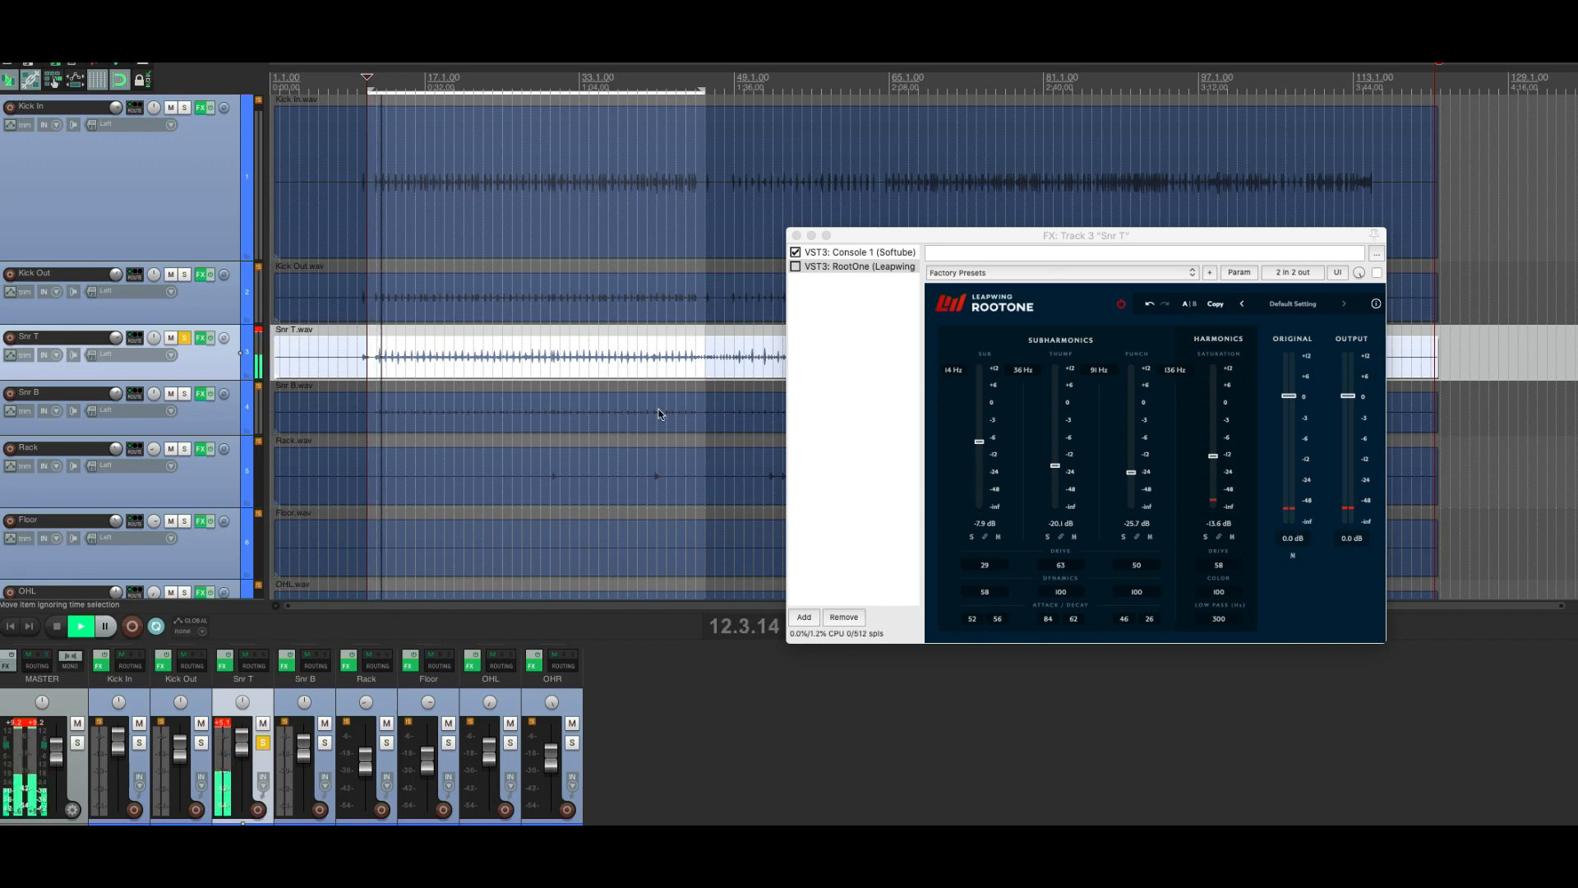
# Step: Compare Snr T with its Console 1 effect bypassed and enabled
pyautogui.click(851, 258)
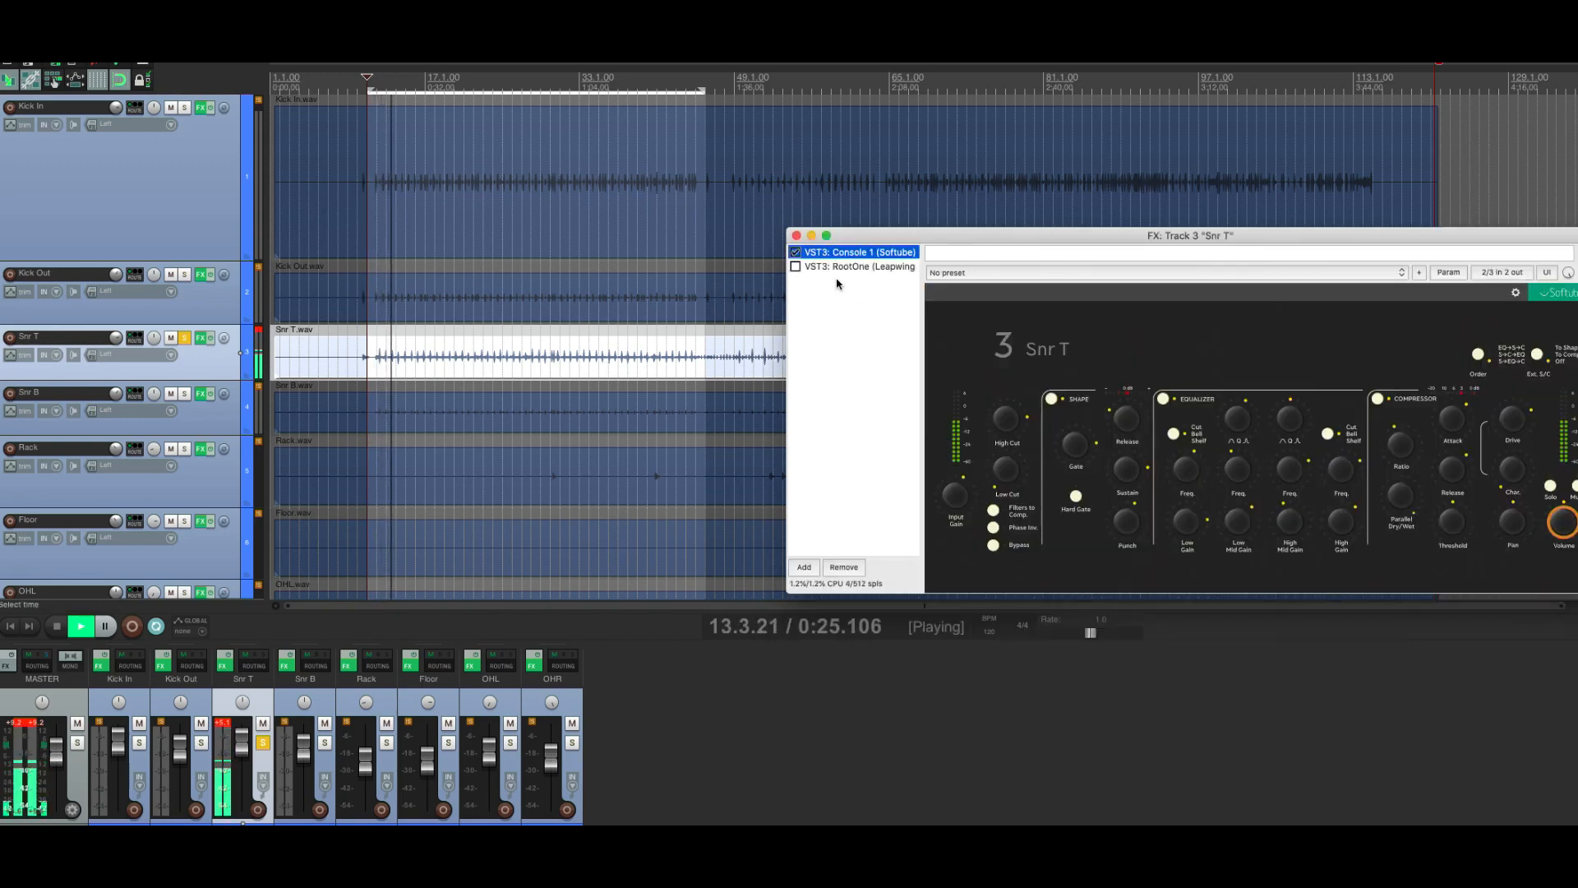
pyautogui.click(795, 253)
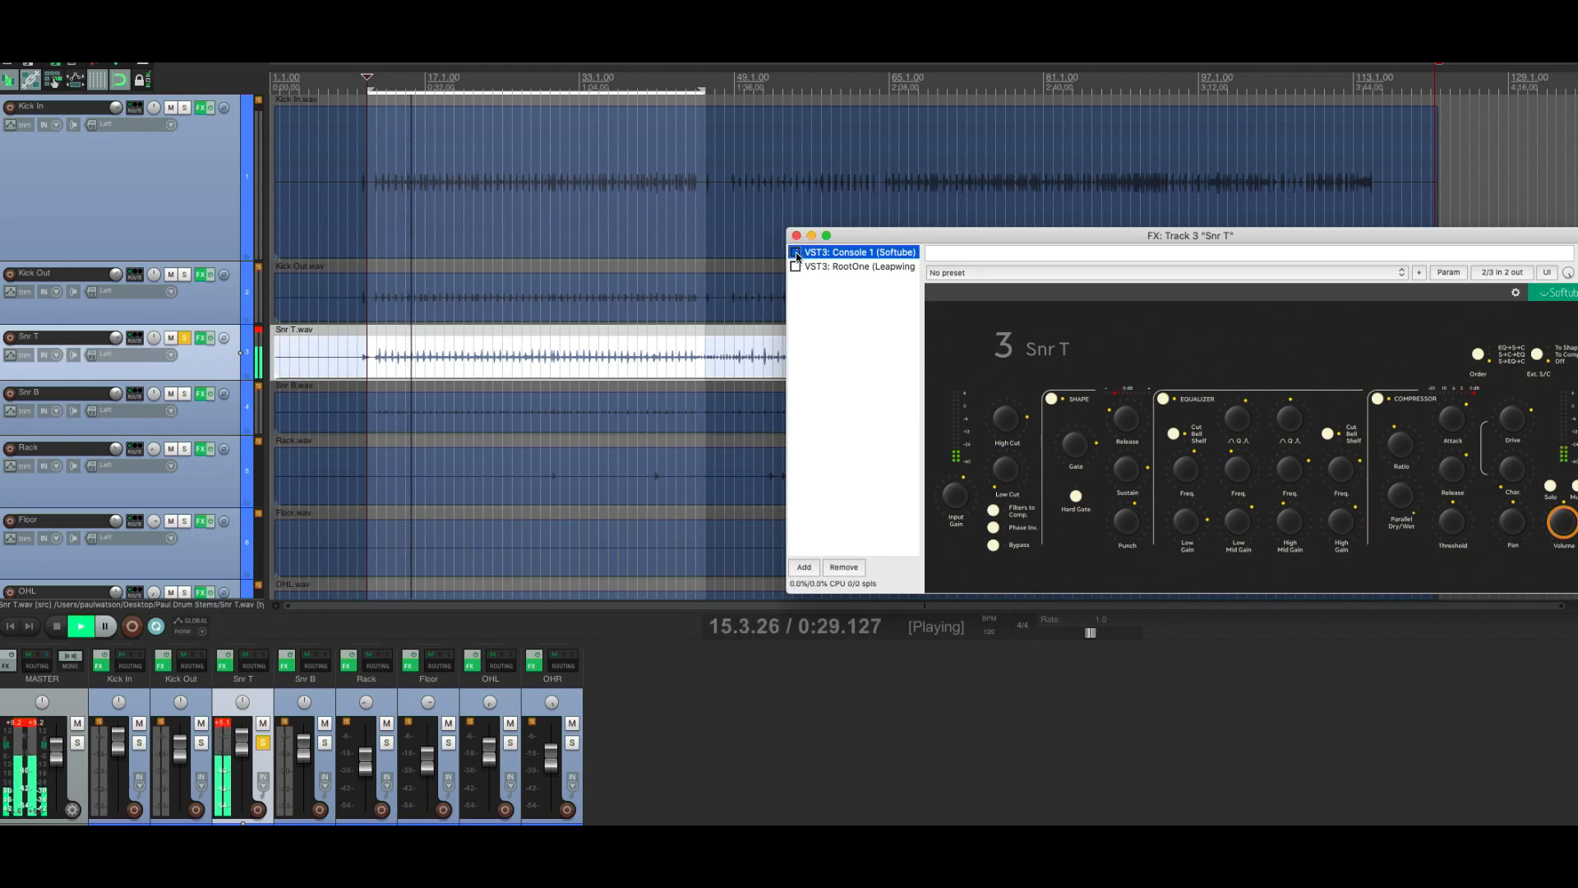
pyautogui.click(795, 254)
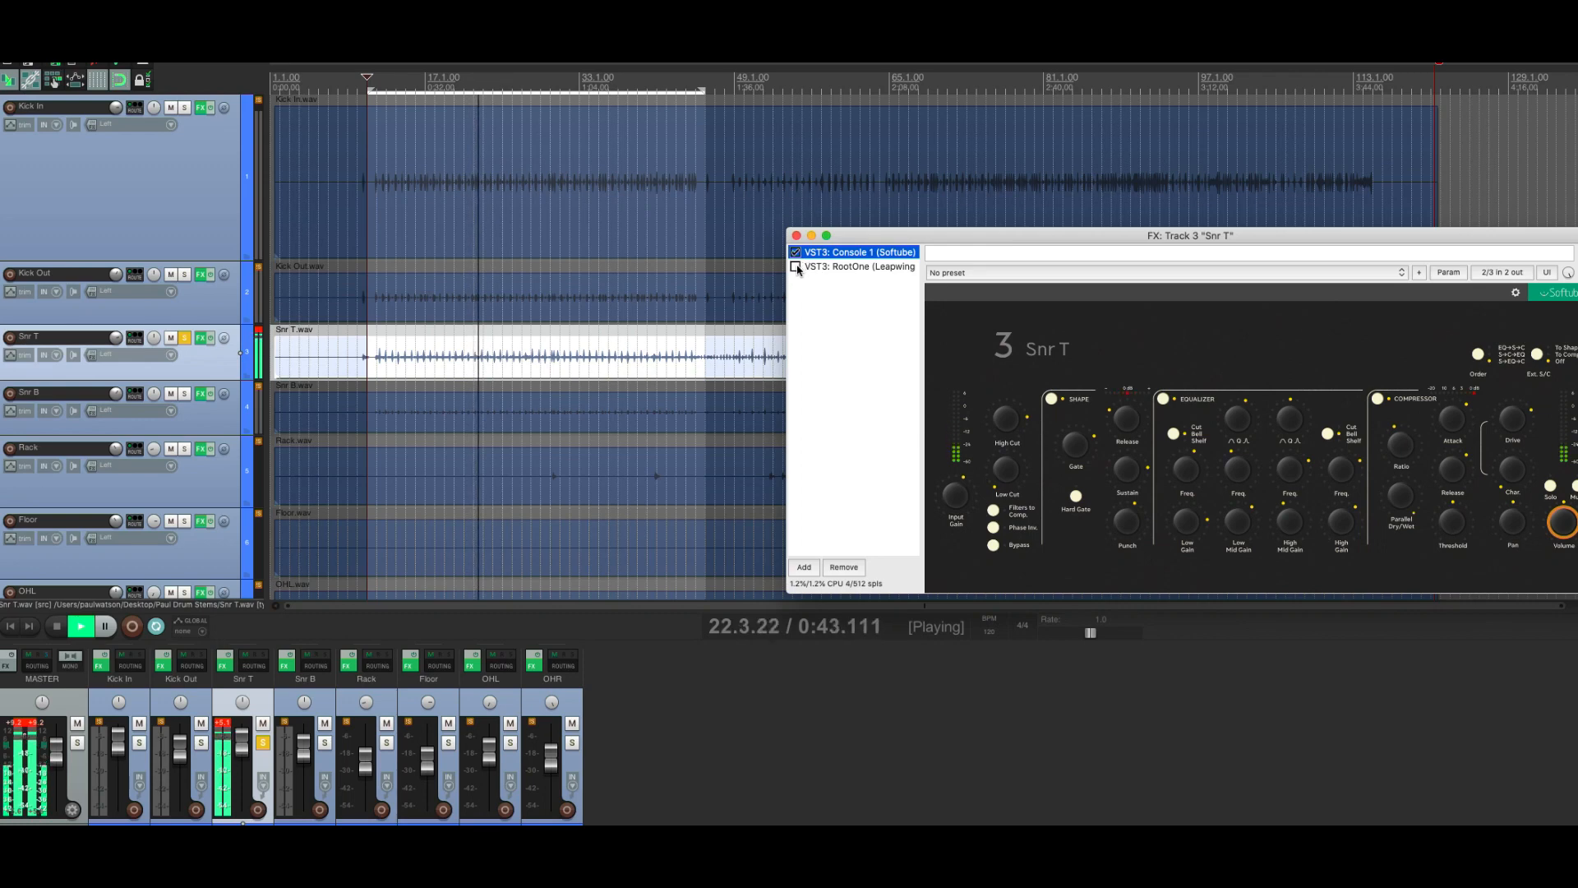
# Step: Enable RootOne on Snr T and set Punch to -47.9 dB, Saturation to -30.7 dB, and Thump to -20.2 dB with drive 41
pyautogui.click(819, 268)
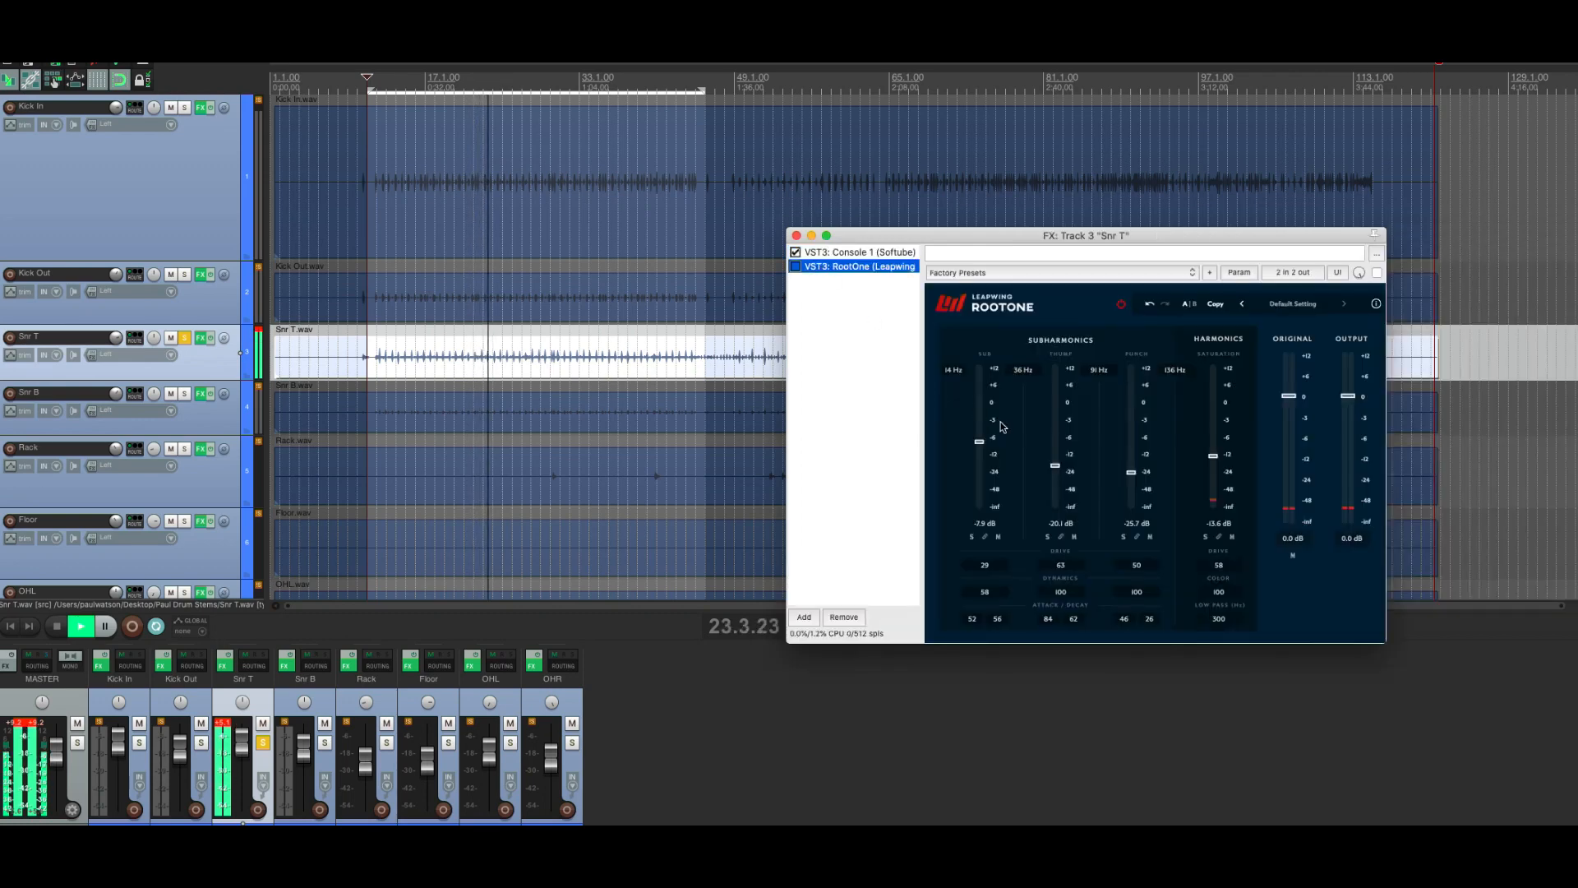
pyautogui.click(796, 268)
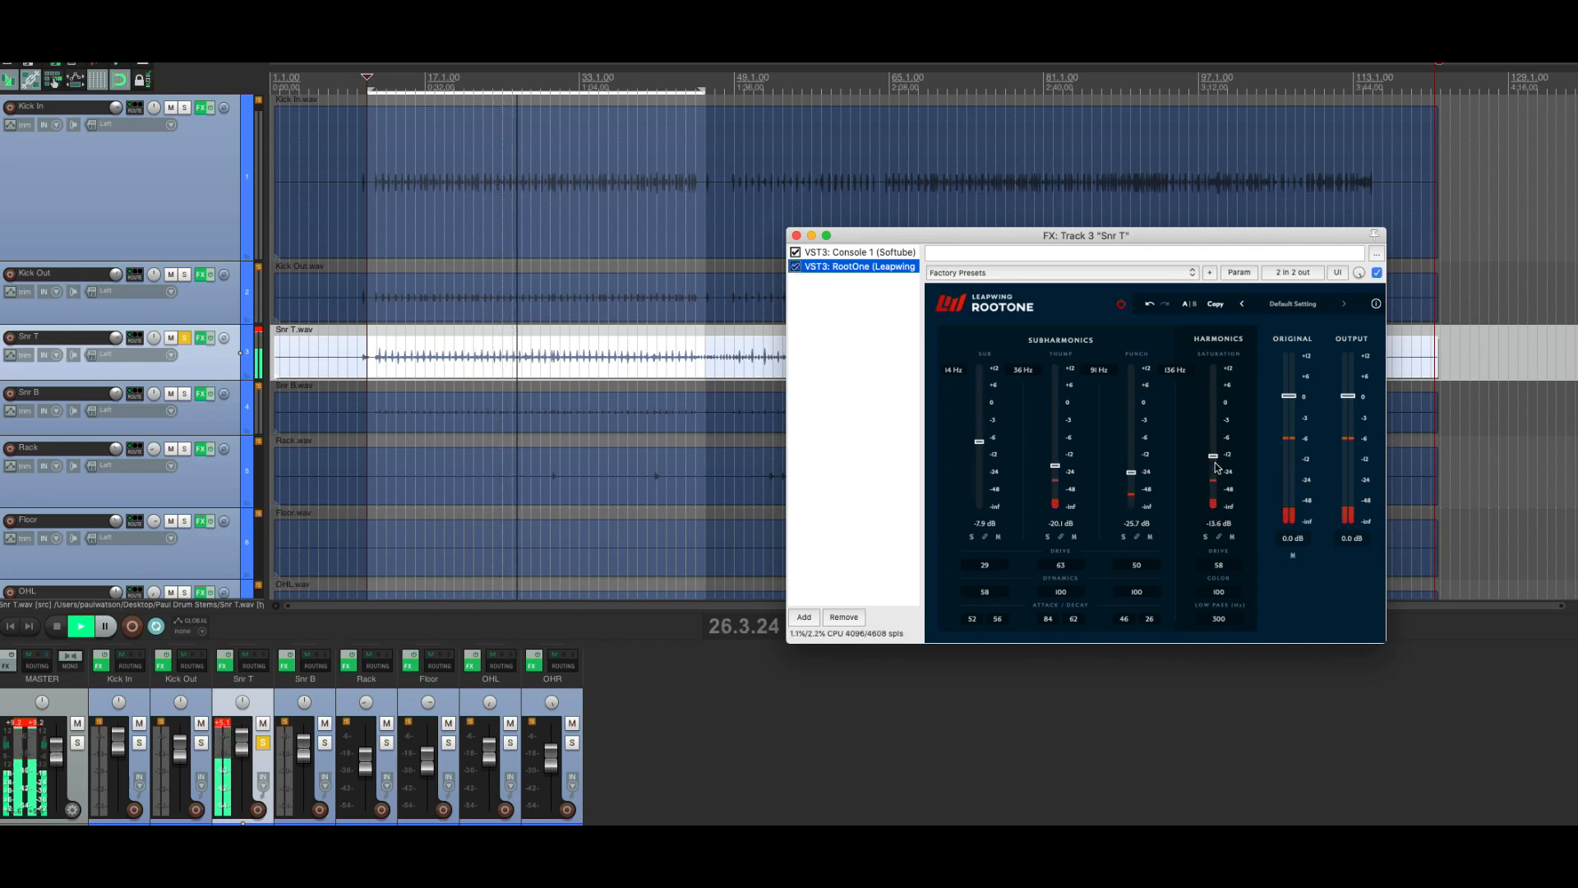
pyautogui.moveTo(1132, 476)
pyautogui.mouseDown()
pyautogui.moveTo(1133, 496)
pyautogui.moveTo(1138, 391)
pyautogui.moveTo(1134, 492)
pyautogui.mouseUp()
pyautogui.moveTo(1054, 466); pyautogui.dragTo(1054, 466)
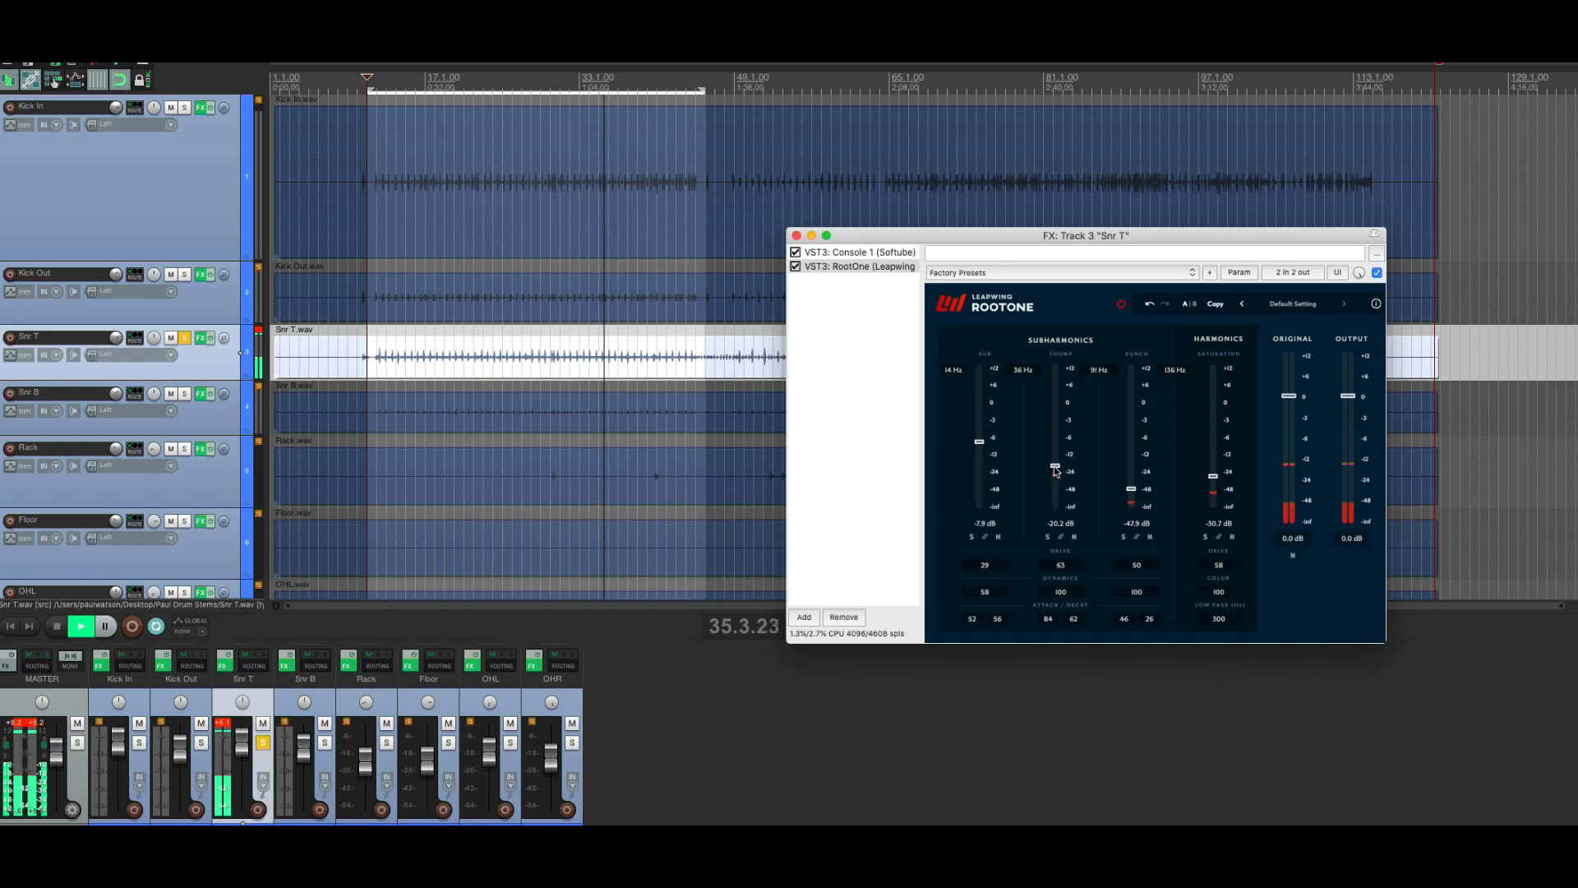
pyautogui.moveTo(1061, 566); pyautogui.dragTo(1052, 601)
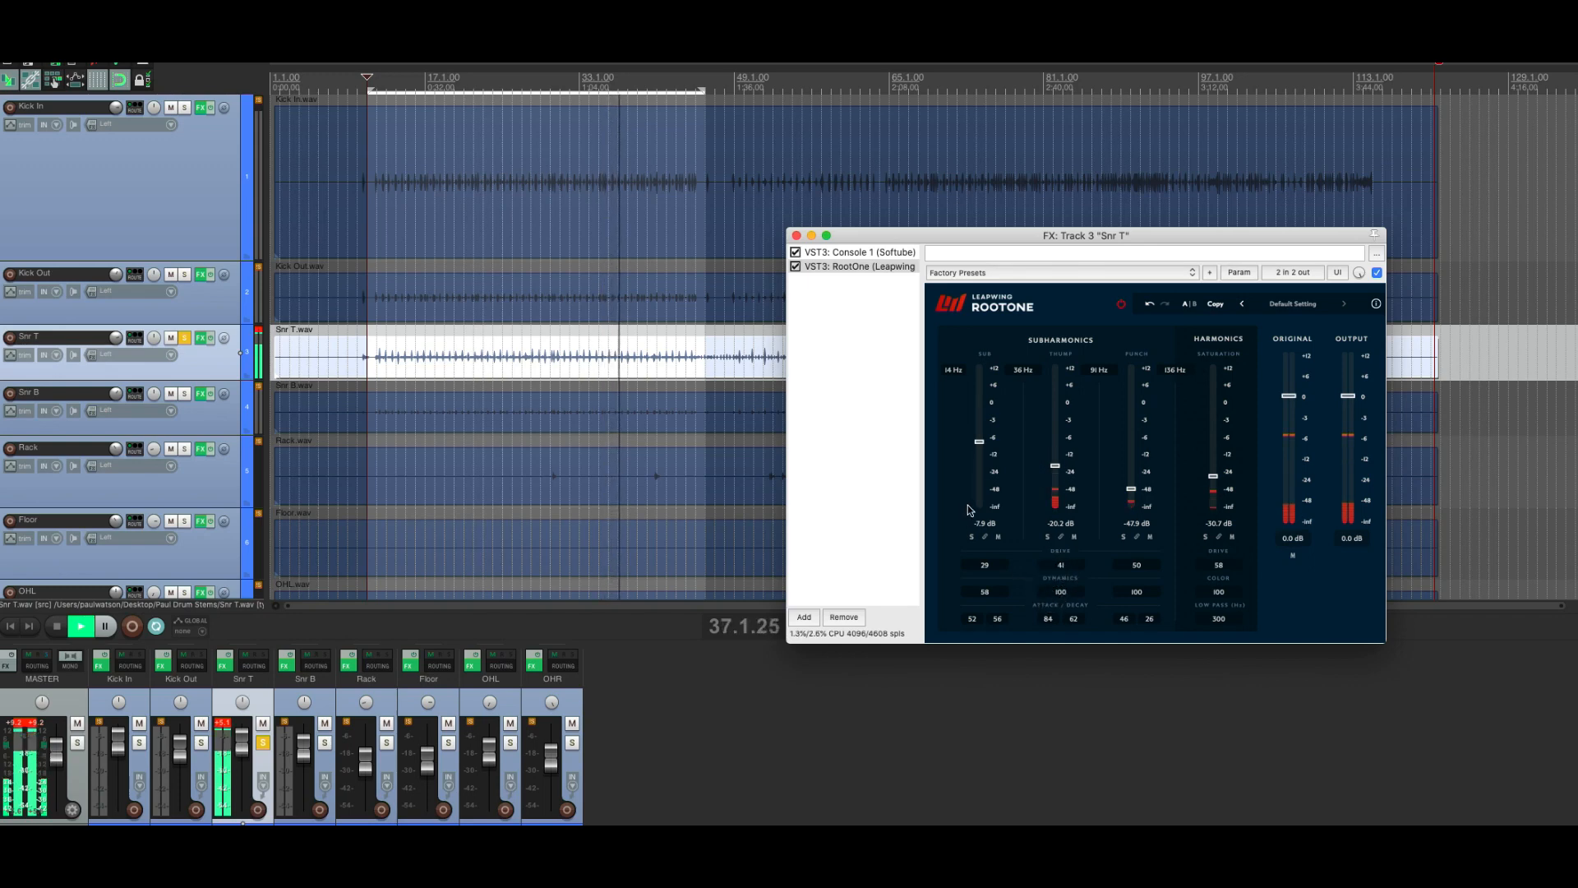
# Step: Compare the soloed Snr T with RootOne bypassed and re-enabled
pyautogui.click(795, 267)
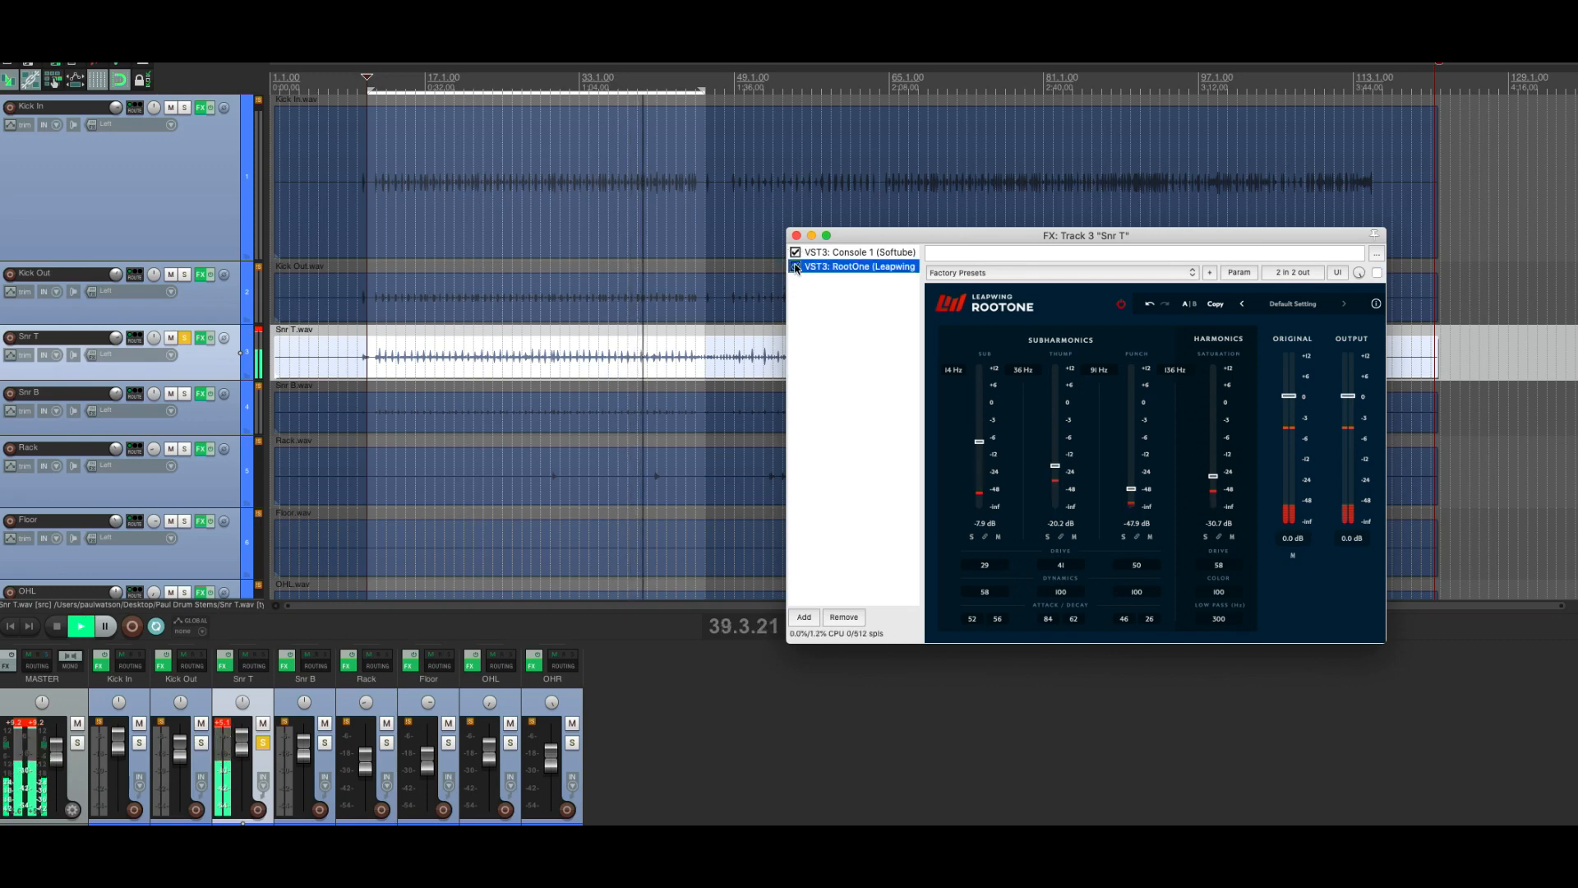
pyautogui.click(796, 268)
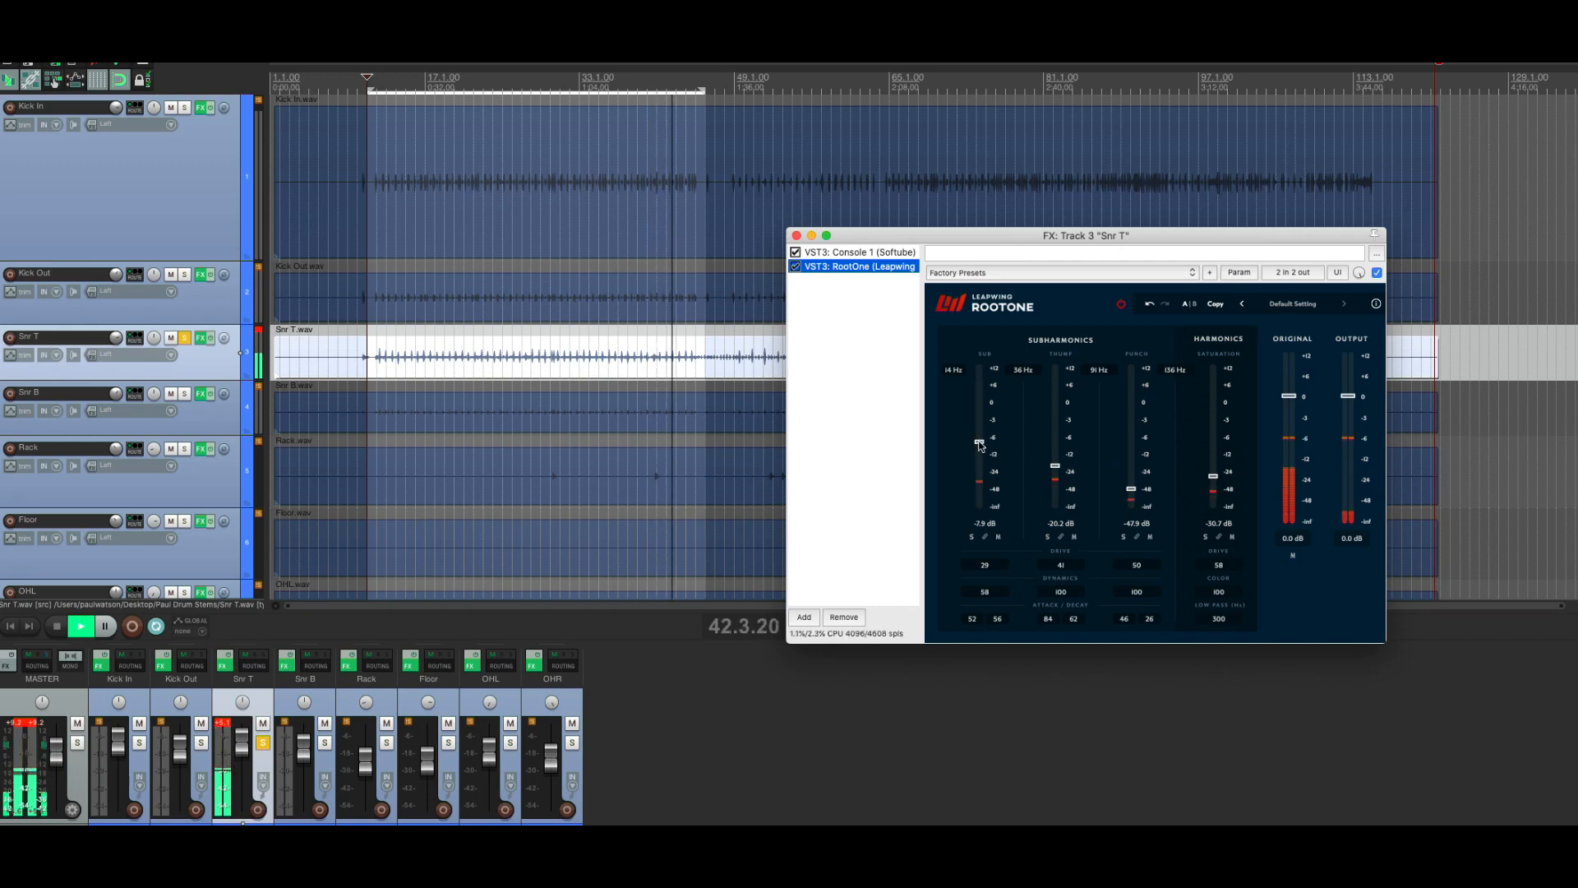
# Step: Pull RootOne's Sub on Snr T all the way down and adjust the release in Console 1's Shape section
pyautogui.moveTo(979, 442); pyautogui.dragTo(978, 608)
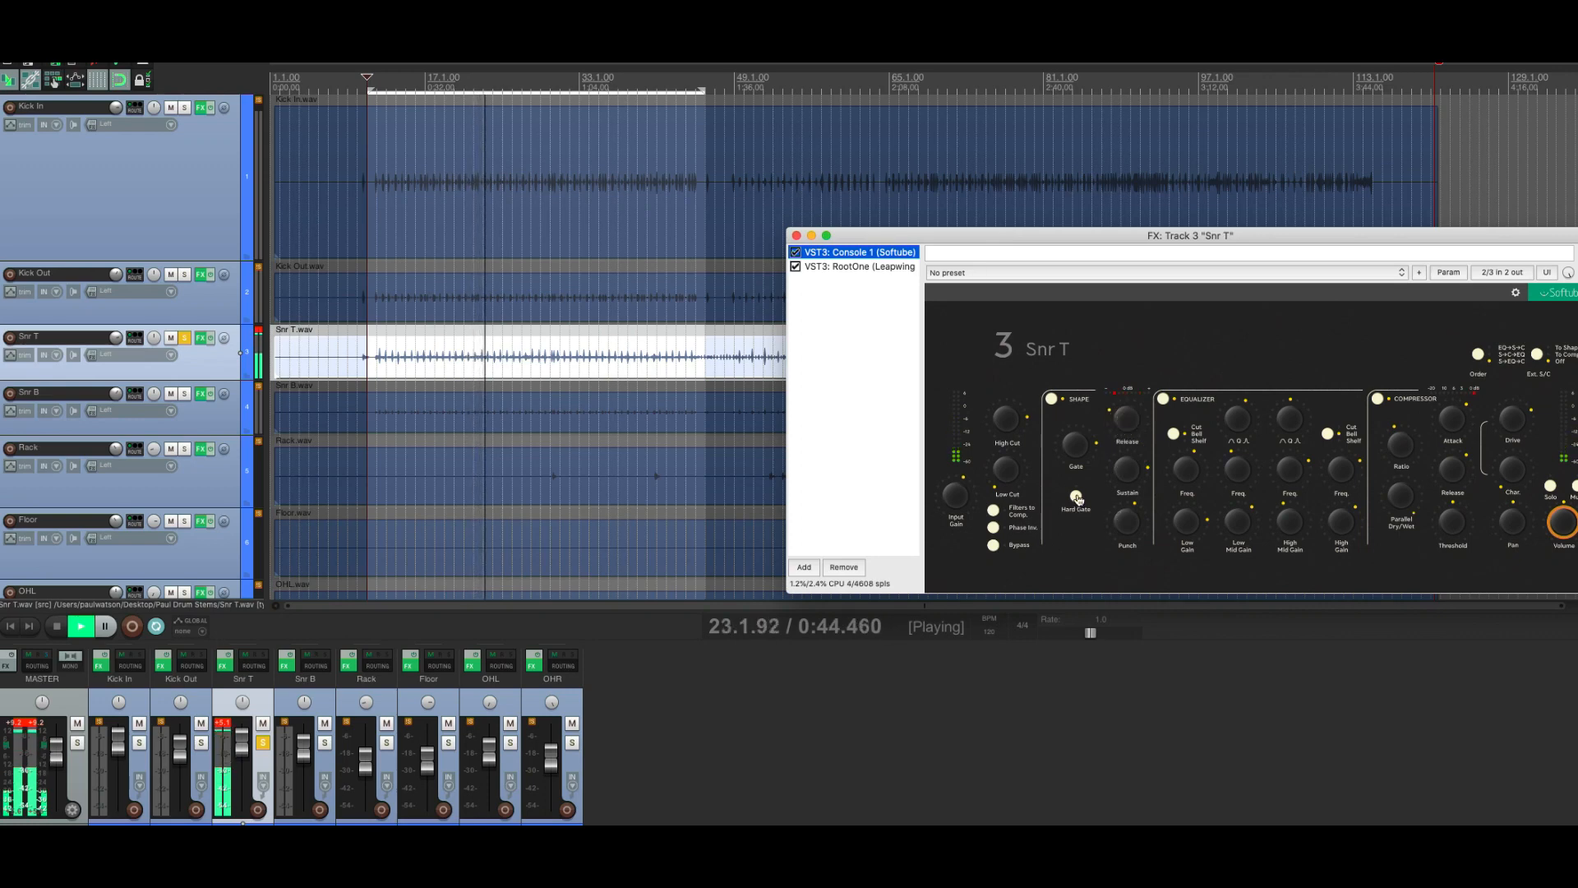
pyautogui.moveTo(1129, 416); pyautogui.dragTo(1131, 391)
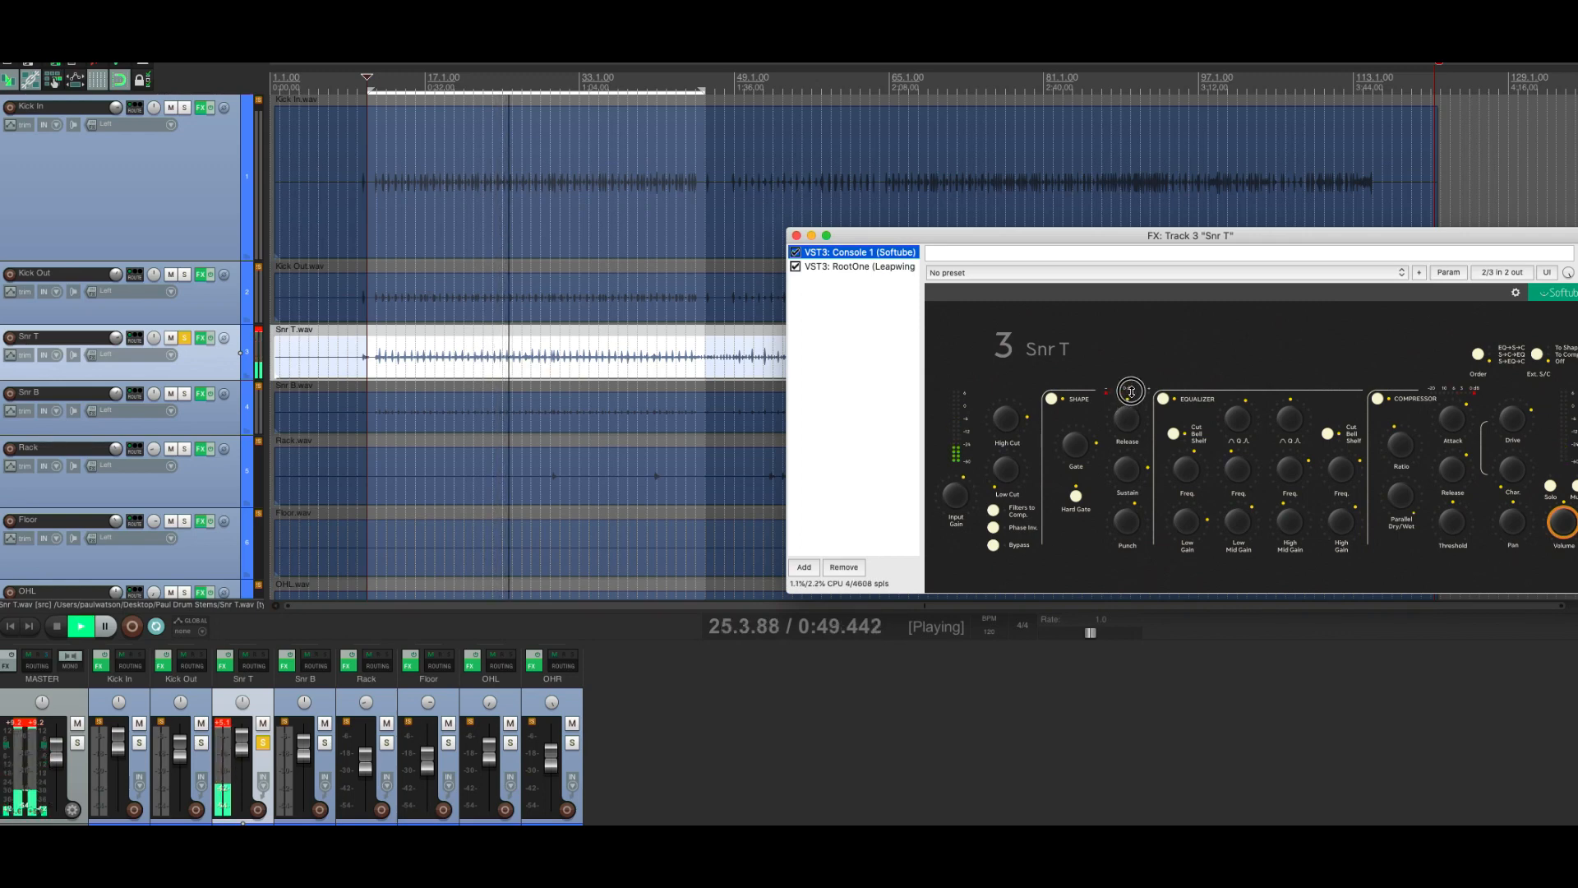
pyautogui.click(795, 266)
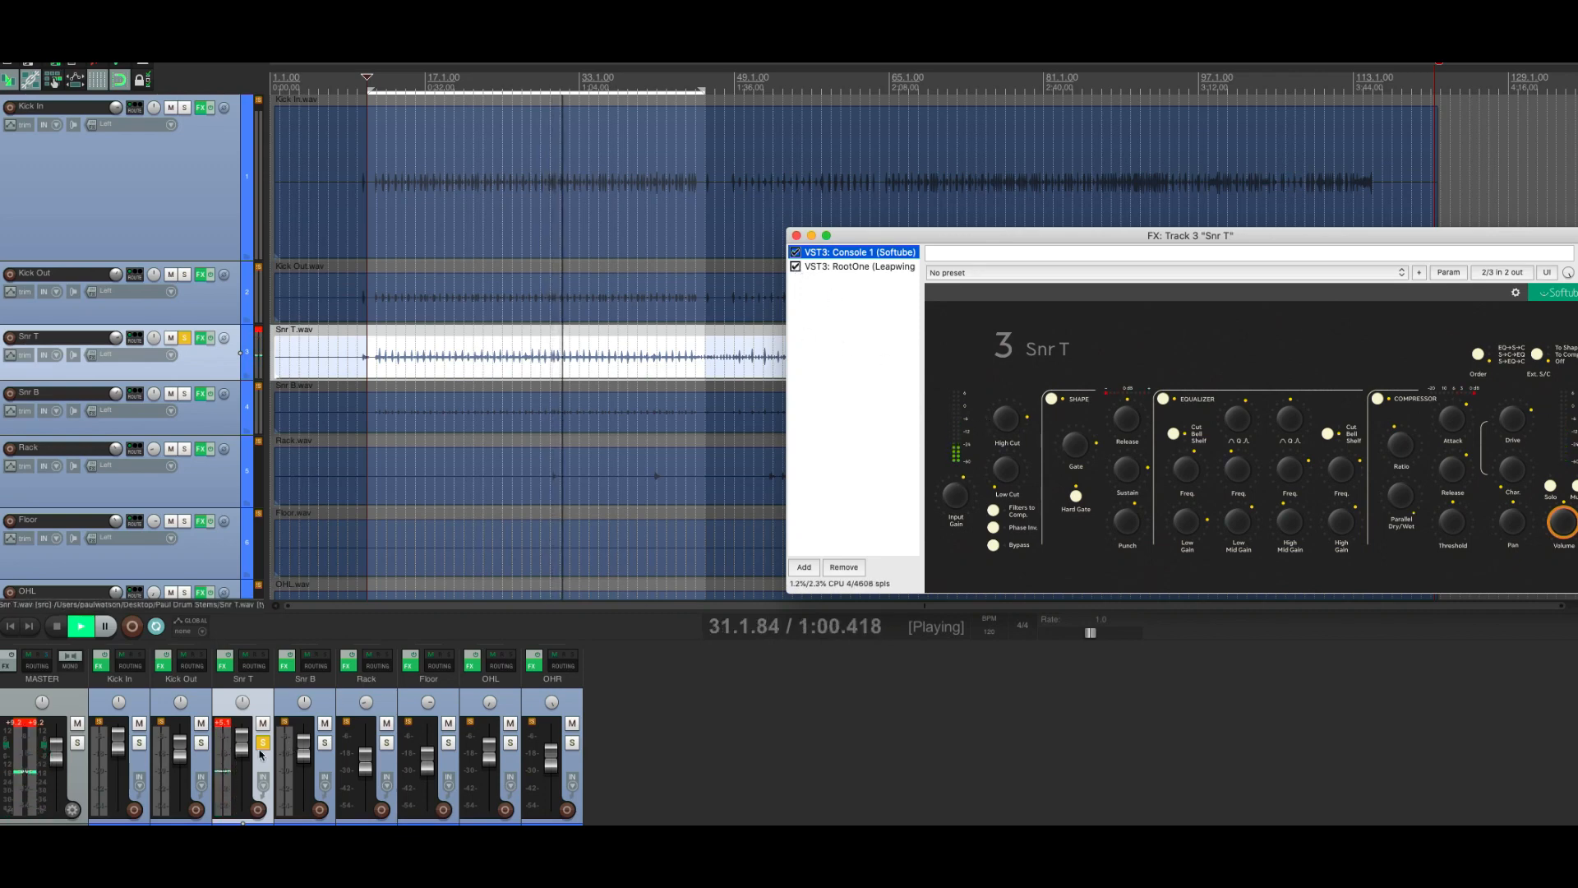
# Step: Unsolo Snr T and compare the full drum mix with Snr B muted and unmuted
pyautogui.click(263, 745)
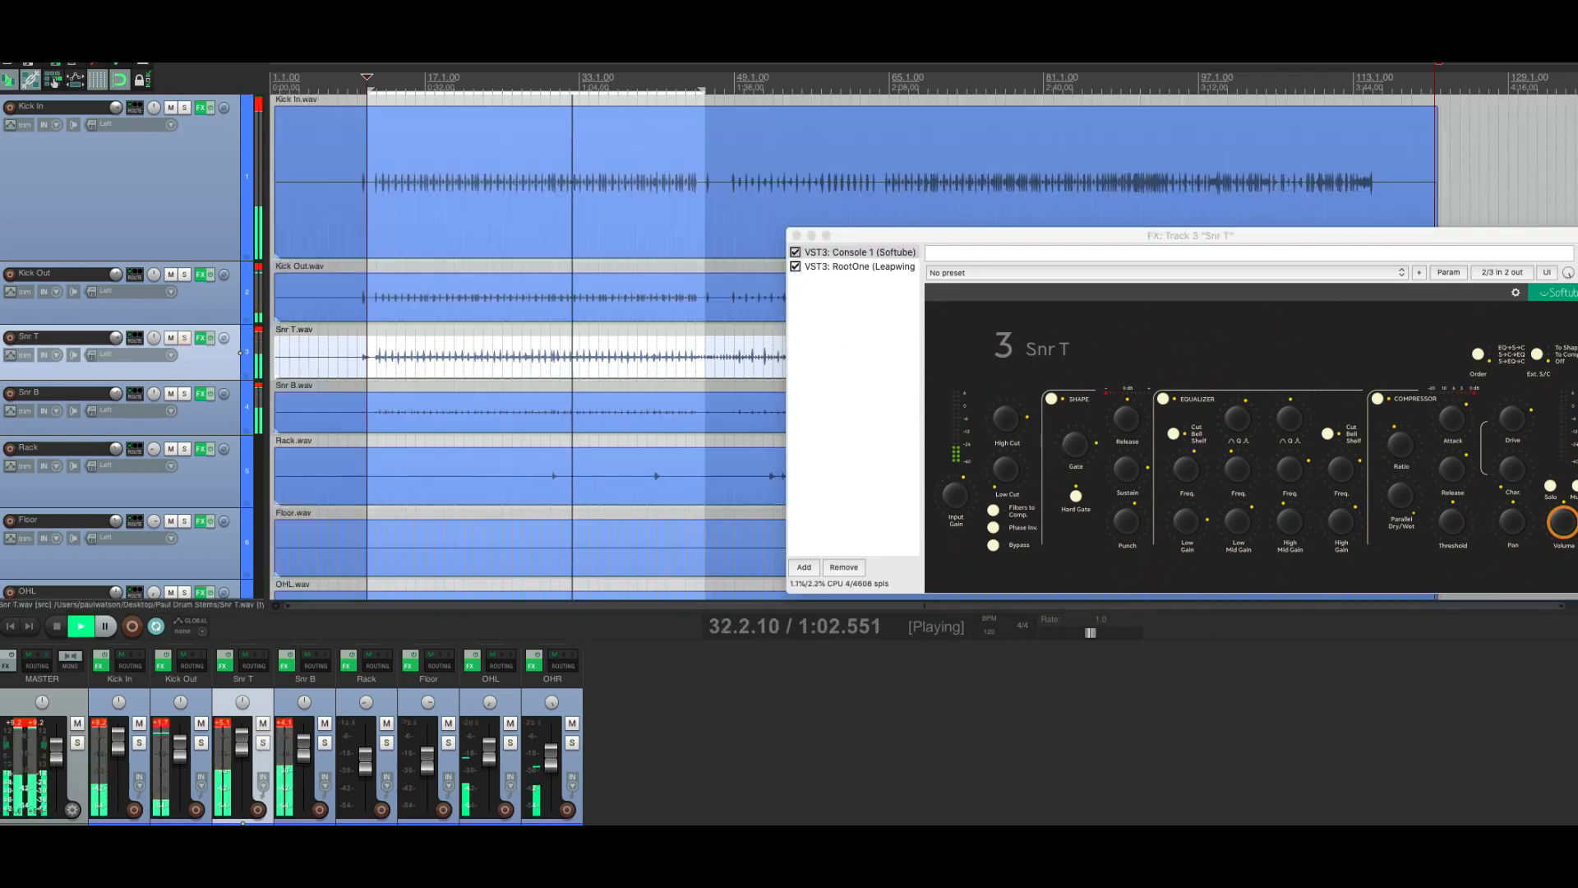
pyautogui.click(325, 723)
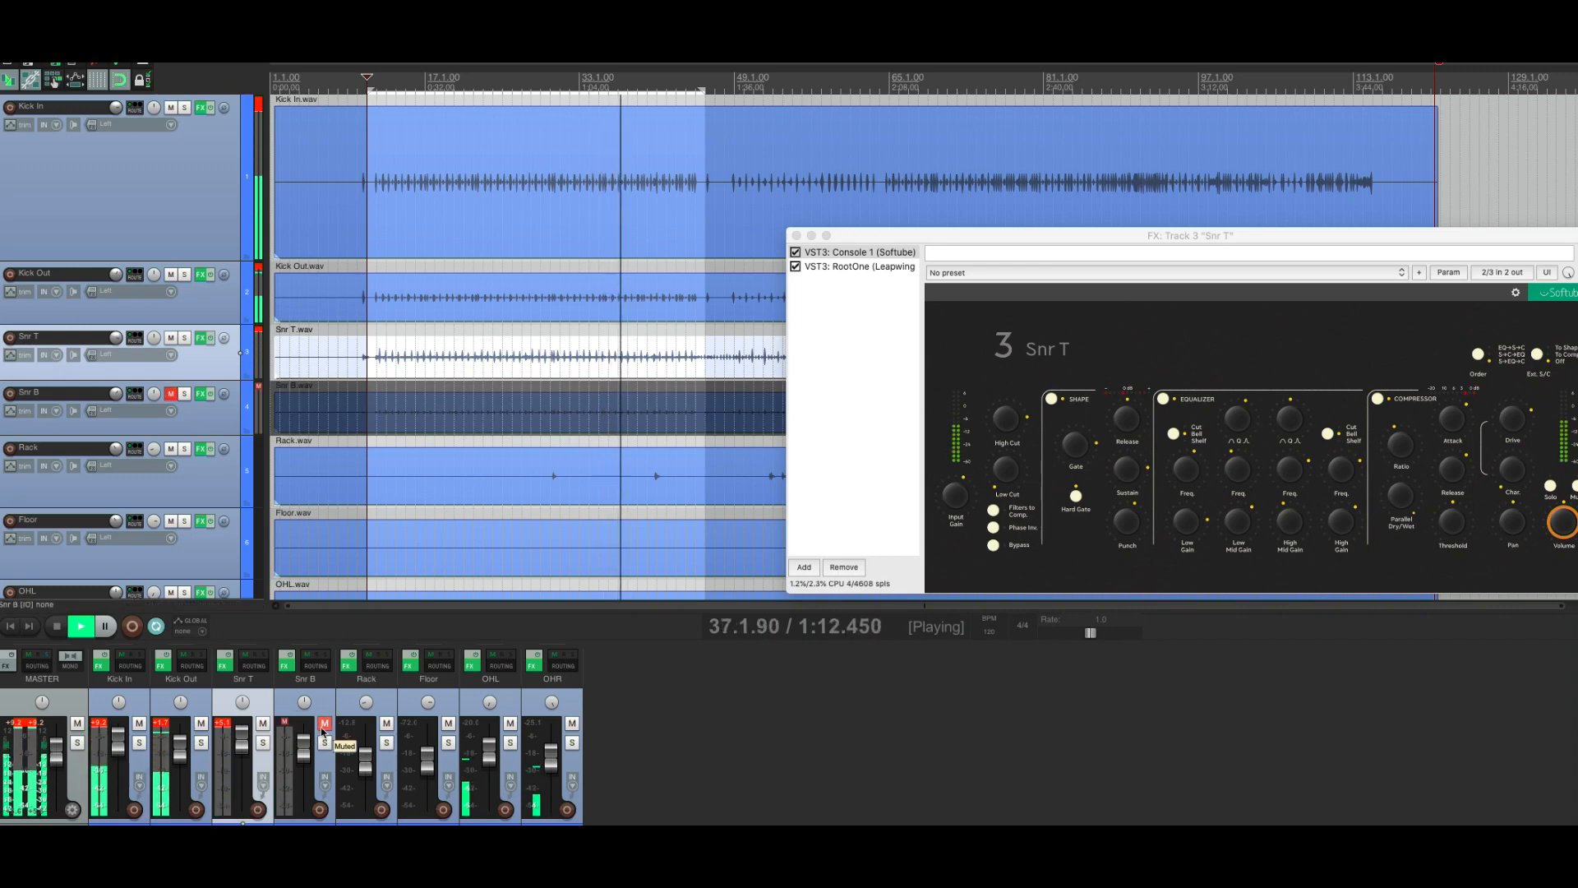
pyautogui.click(325, 724)
# Step: Solo Snr B, open its effects chain, and remove the Tape effect
pyautogui.click(325, 742)
pyautogui.click(796, 236)
pyautogui.click(286, 666)
pyautogui.moveTo(2, 345); pyautogui.dragTo(520, 246)
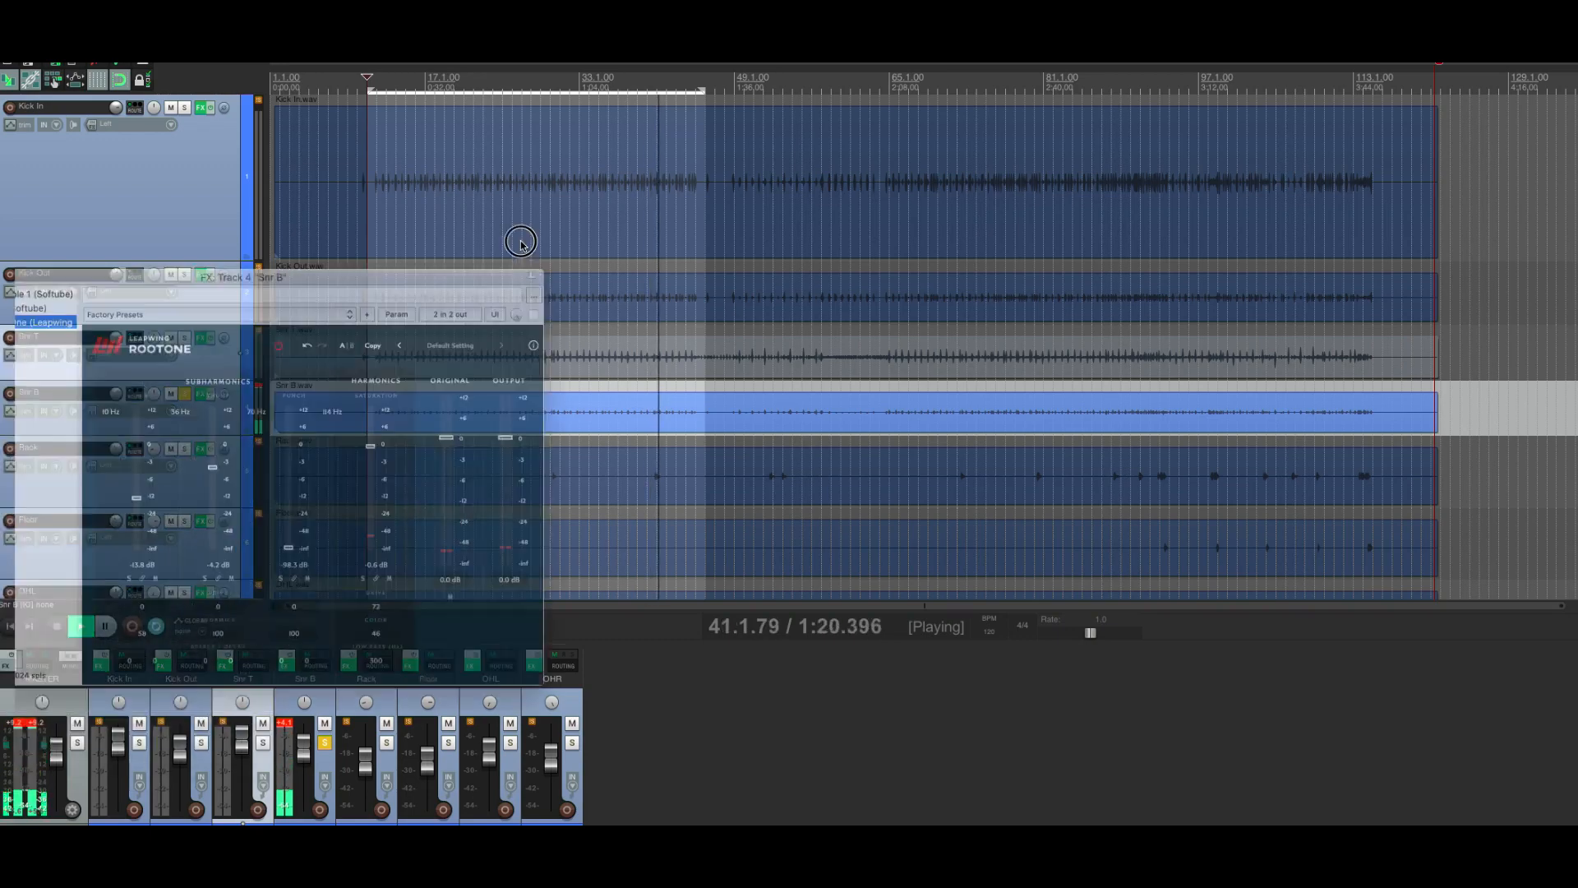
pyautogui.click(937, 250)
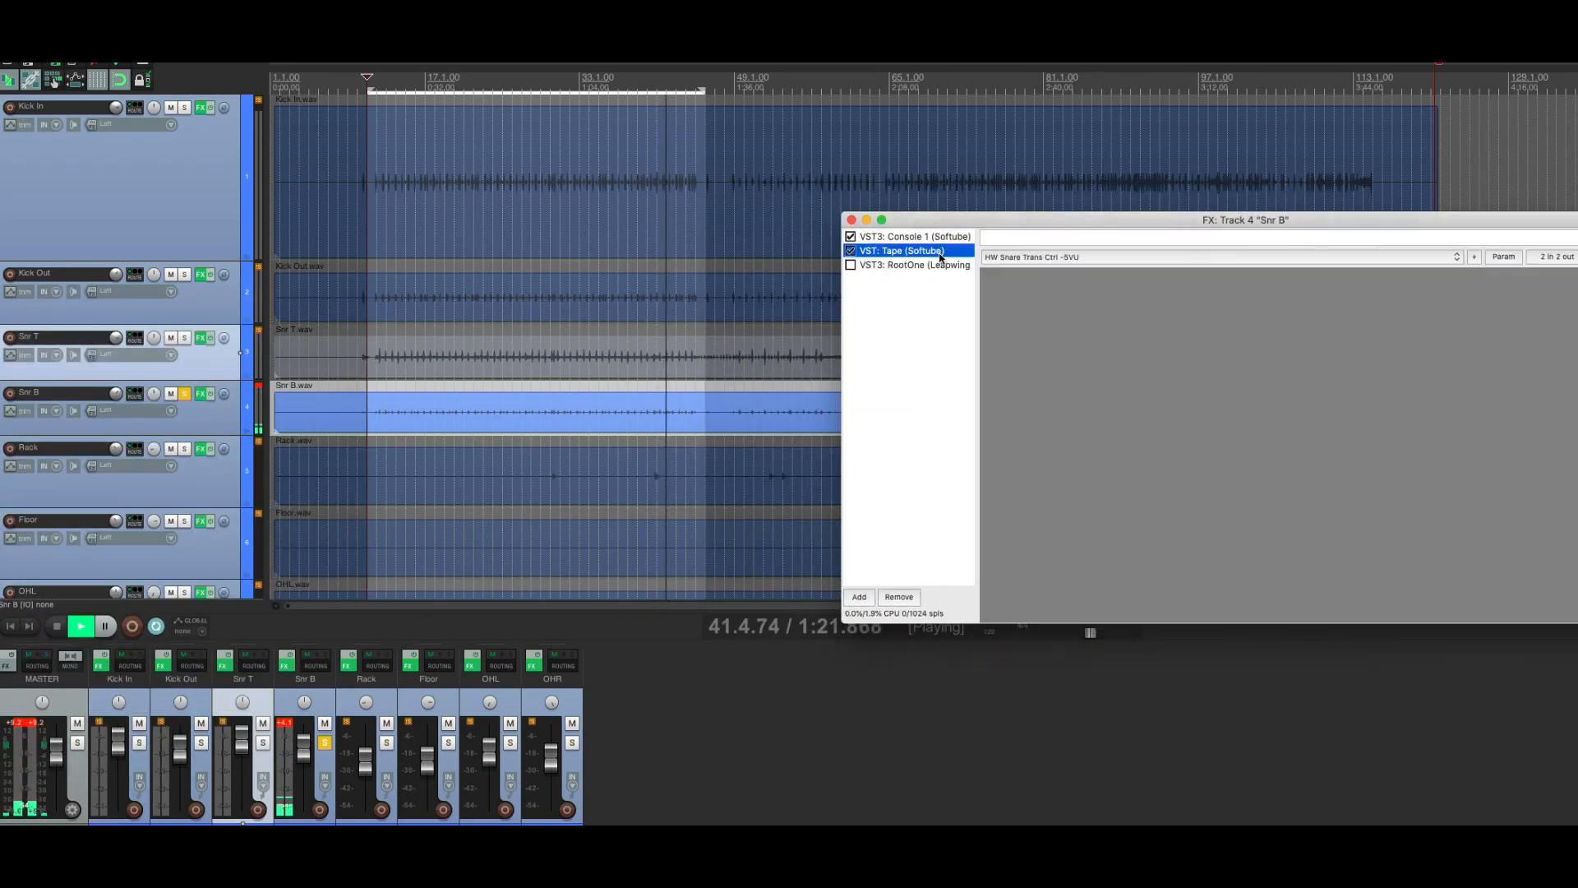
pyautogui.press('Delete')
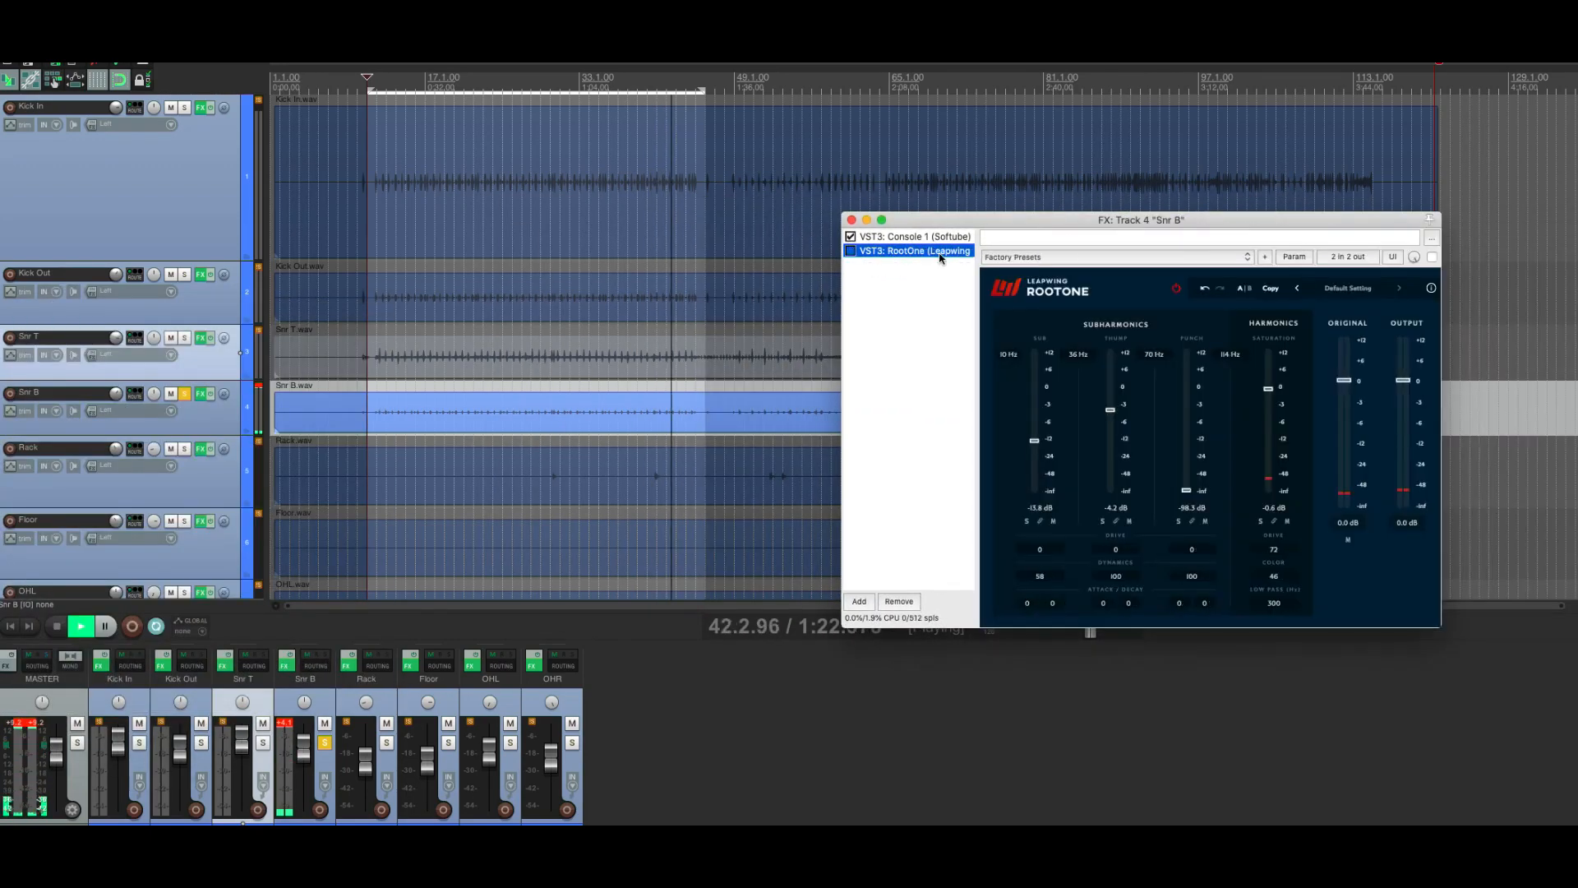
# Step: Adjust the gate and transient controls in Console 1's Shape section on Snr B
pyautogui.click(892, 238)
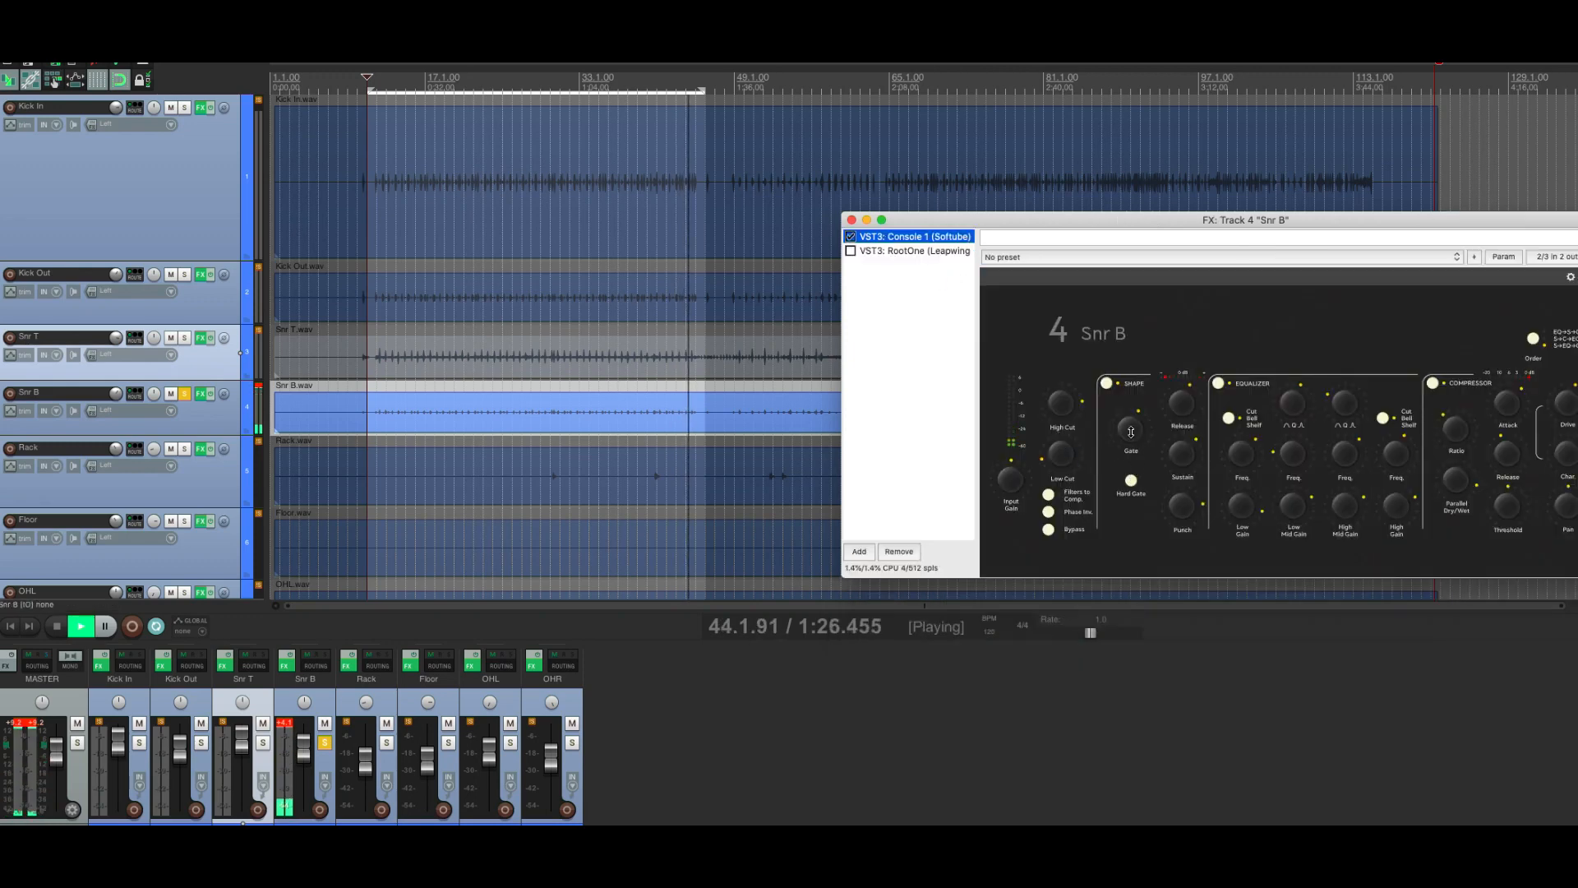
pyautogui.moveTo(1131, 432); pyautogui.dragTo(1130, 478)
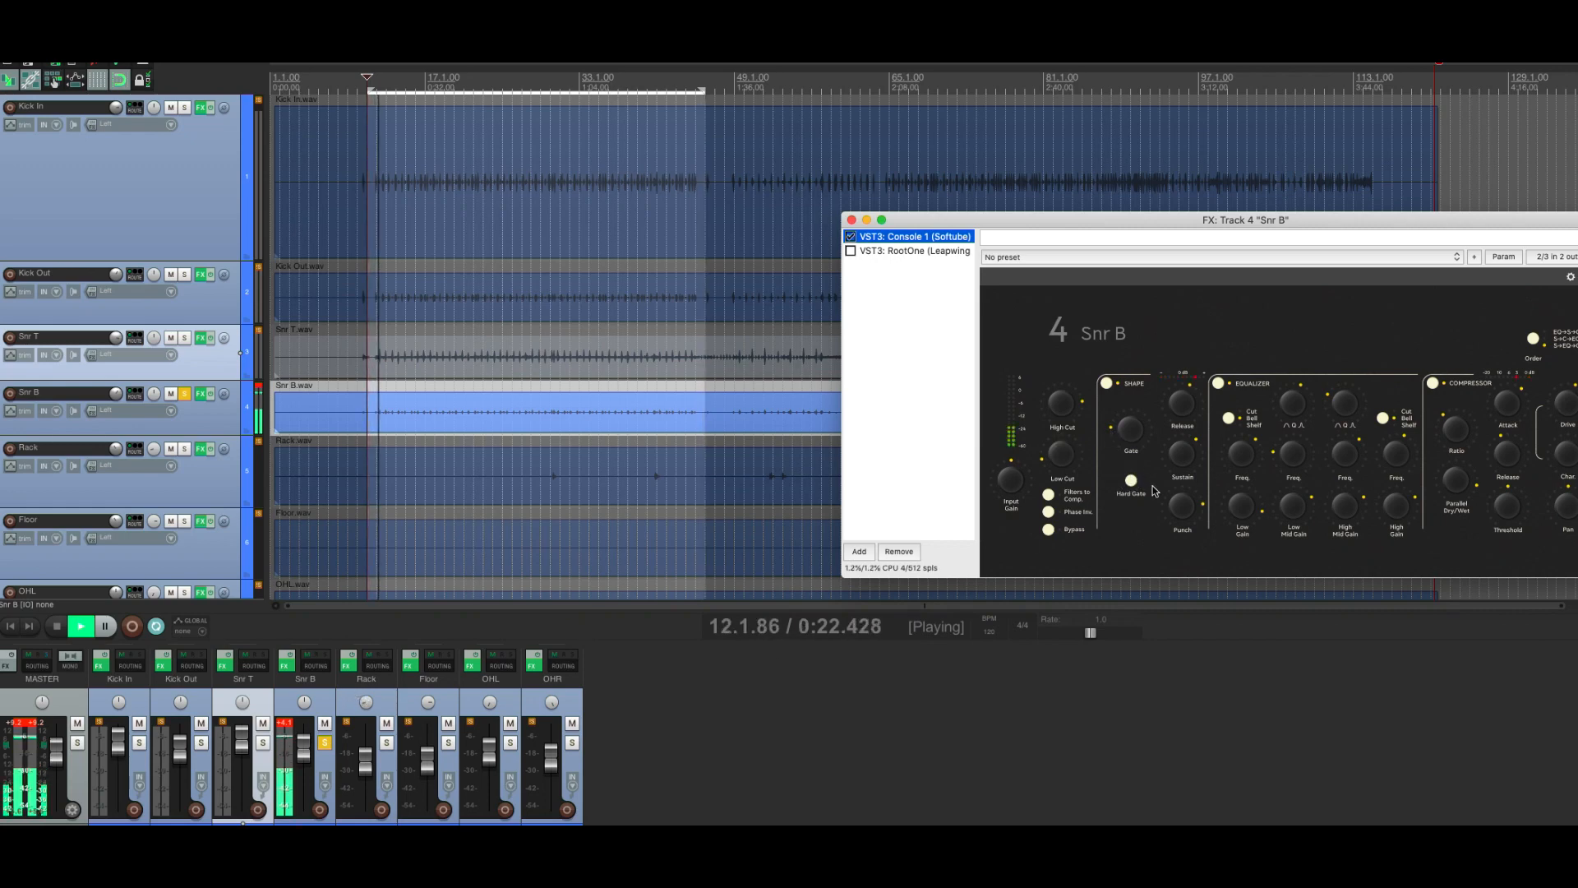
pyautogui.click(1185, 487)
pyautogui.moveTo(1185, 487); pyautogui.dragTo(1189, 548)
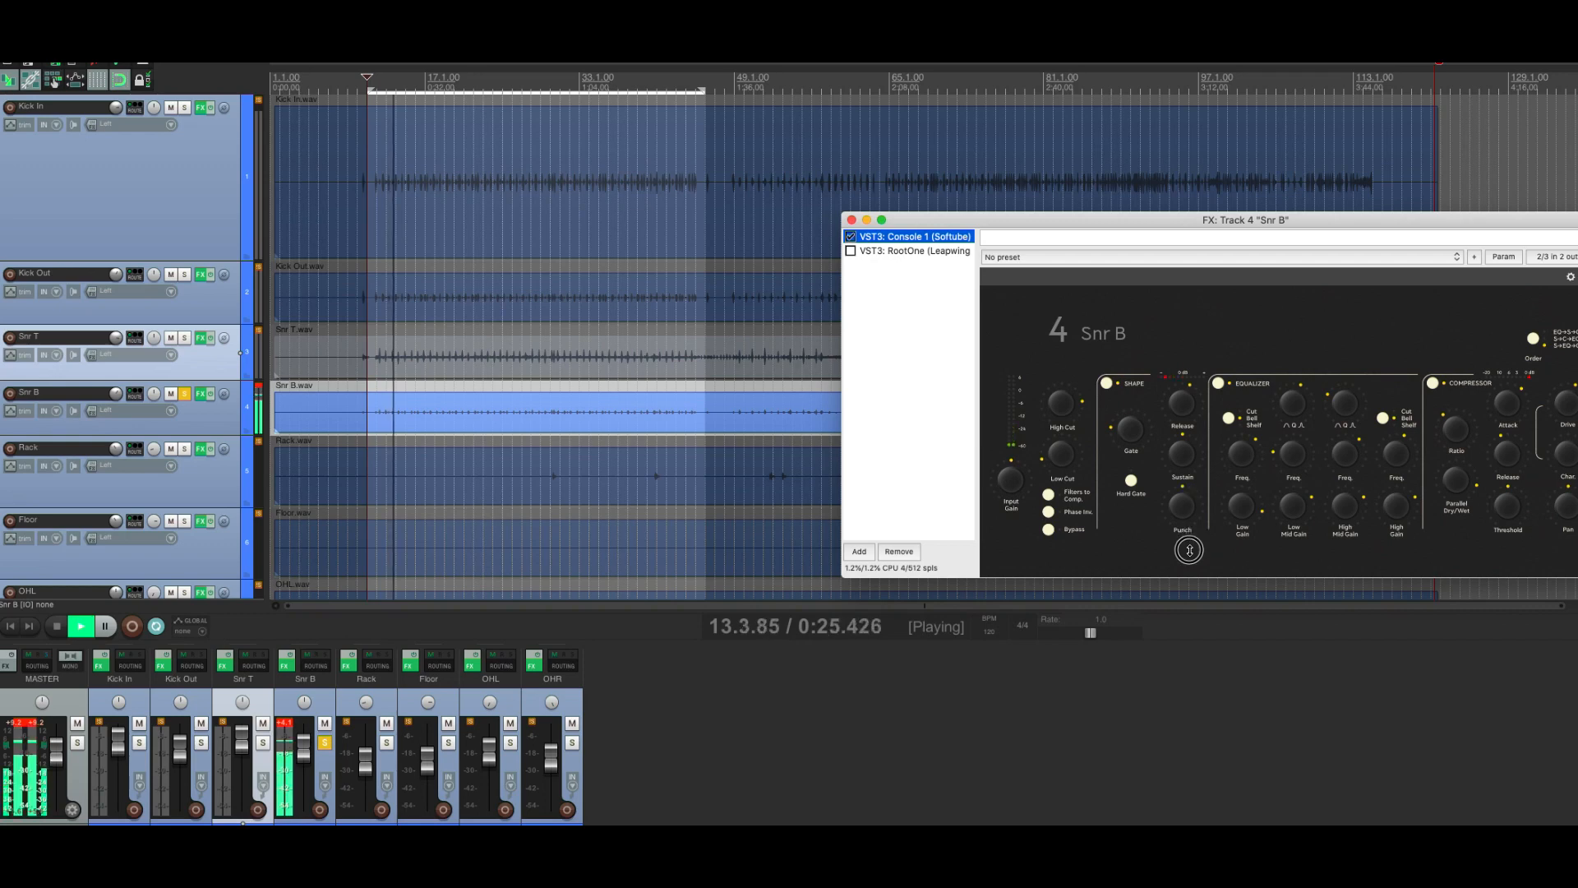
pyautogui.click(1133, 440)
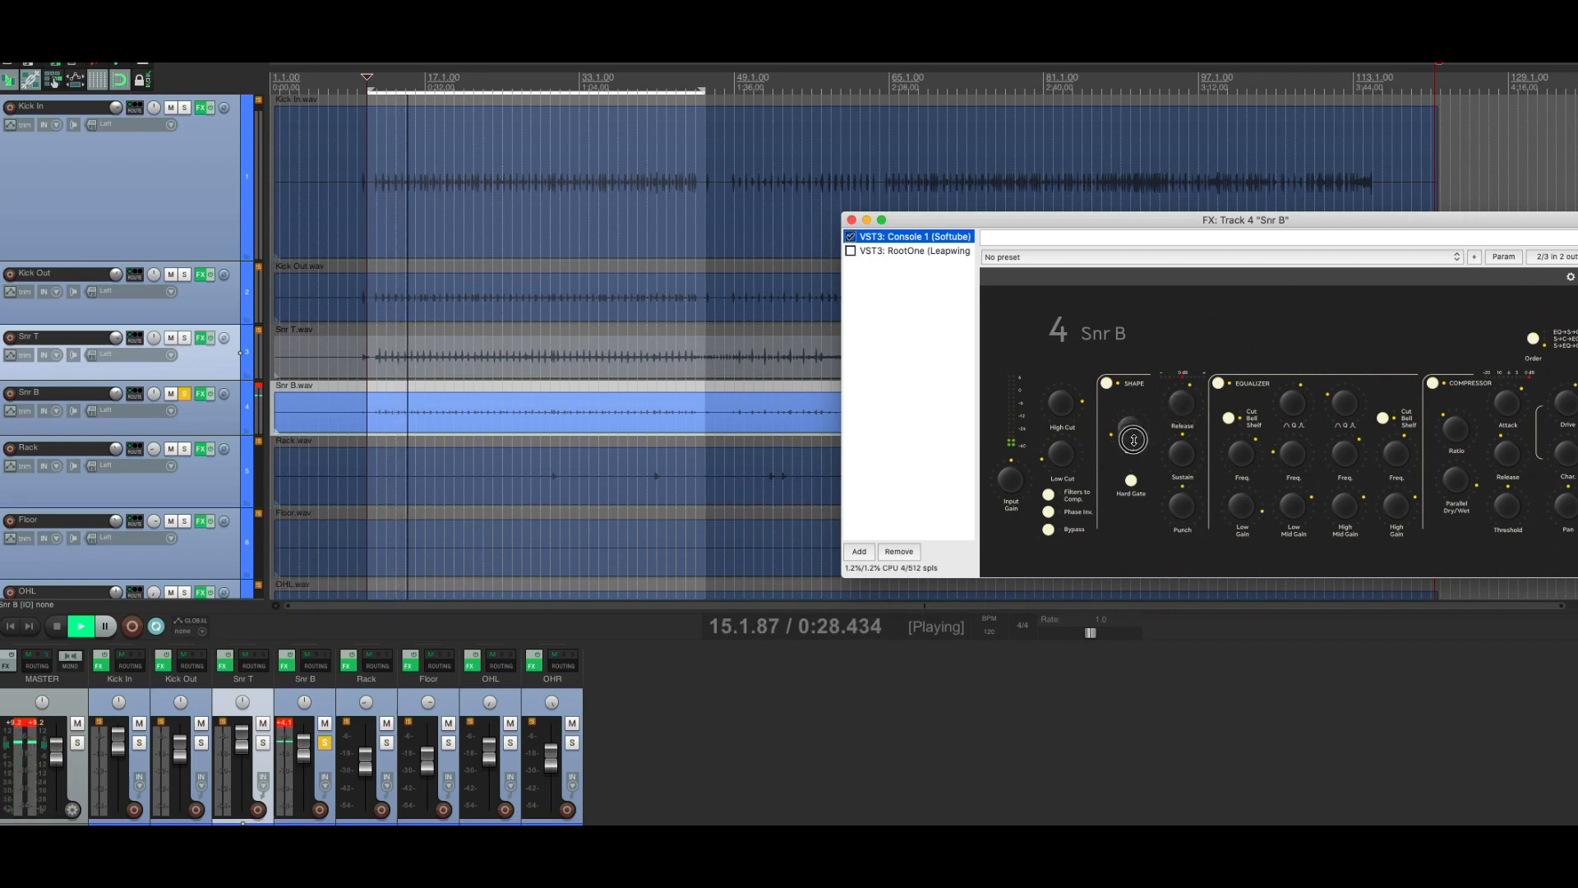
pyautogui.moveTo(1132, 439); pyautogui.dragTo(1130, 440)
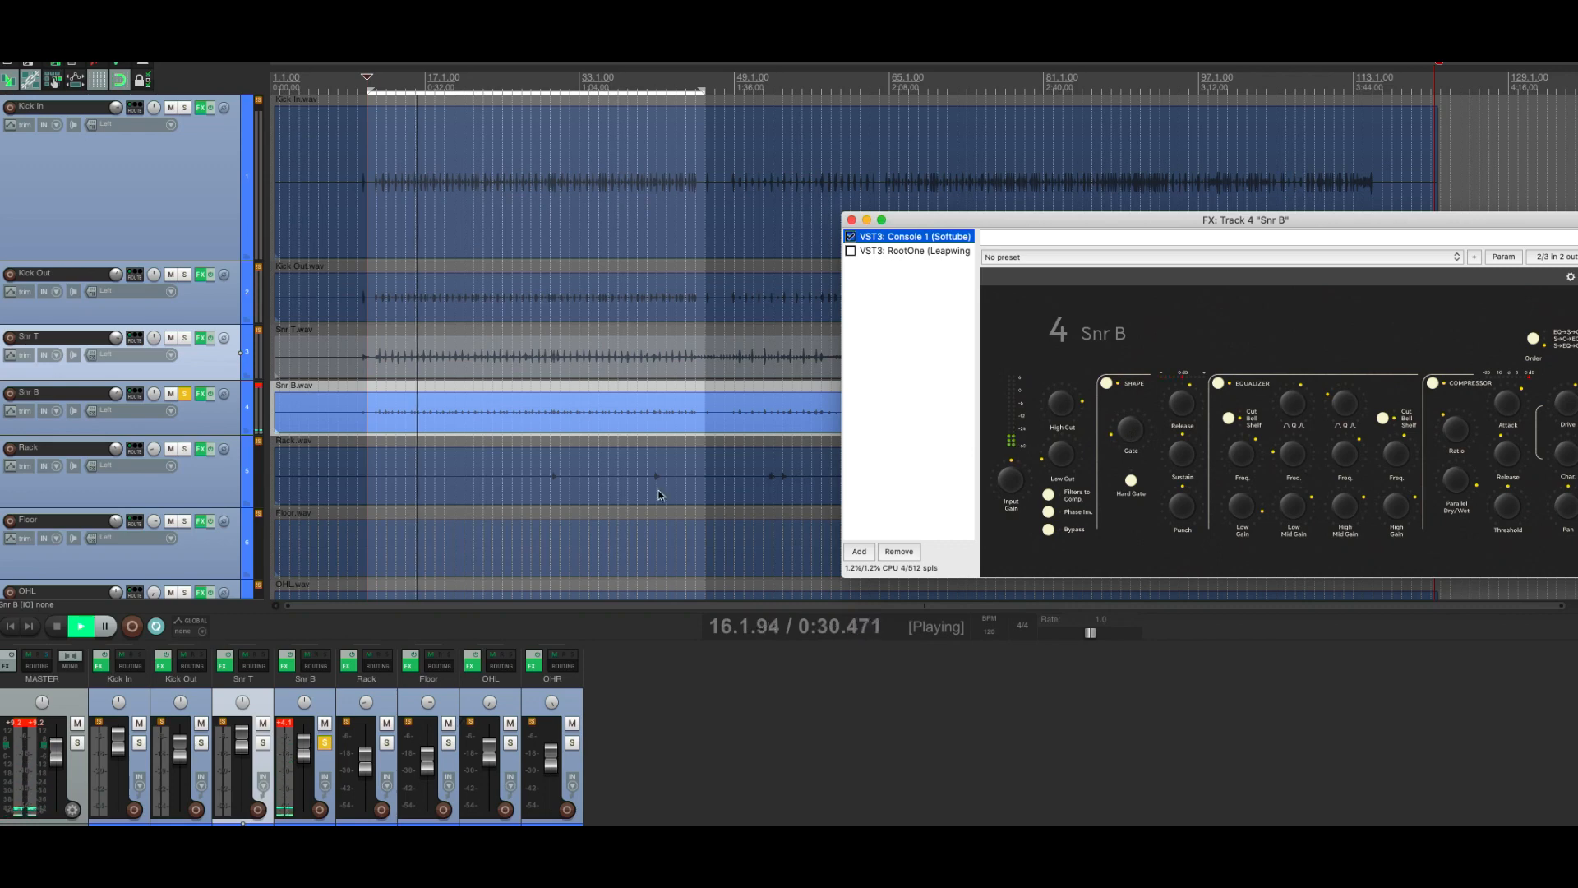
# Step: Enable RootOne on Snr B and set its Thump to 48 Hz at -10.7 dB
pyautogui.click(881, 251)
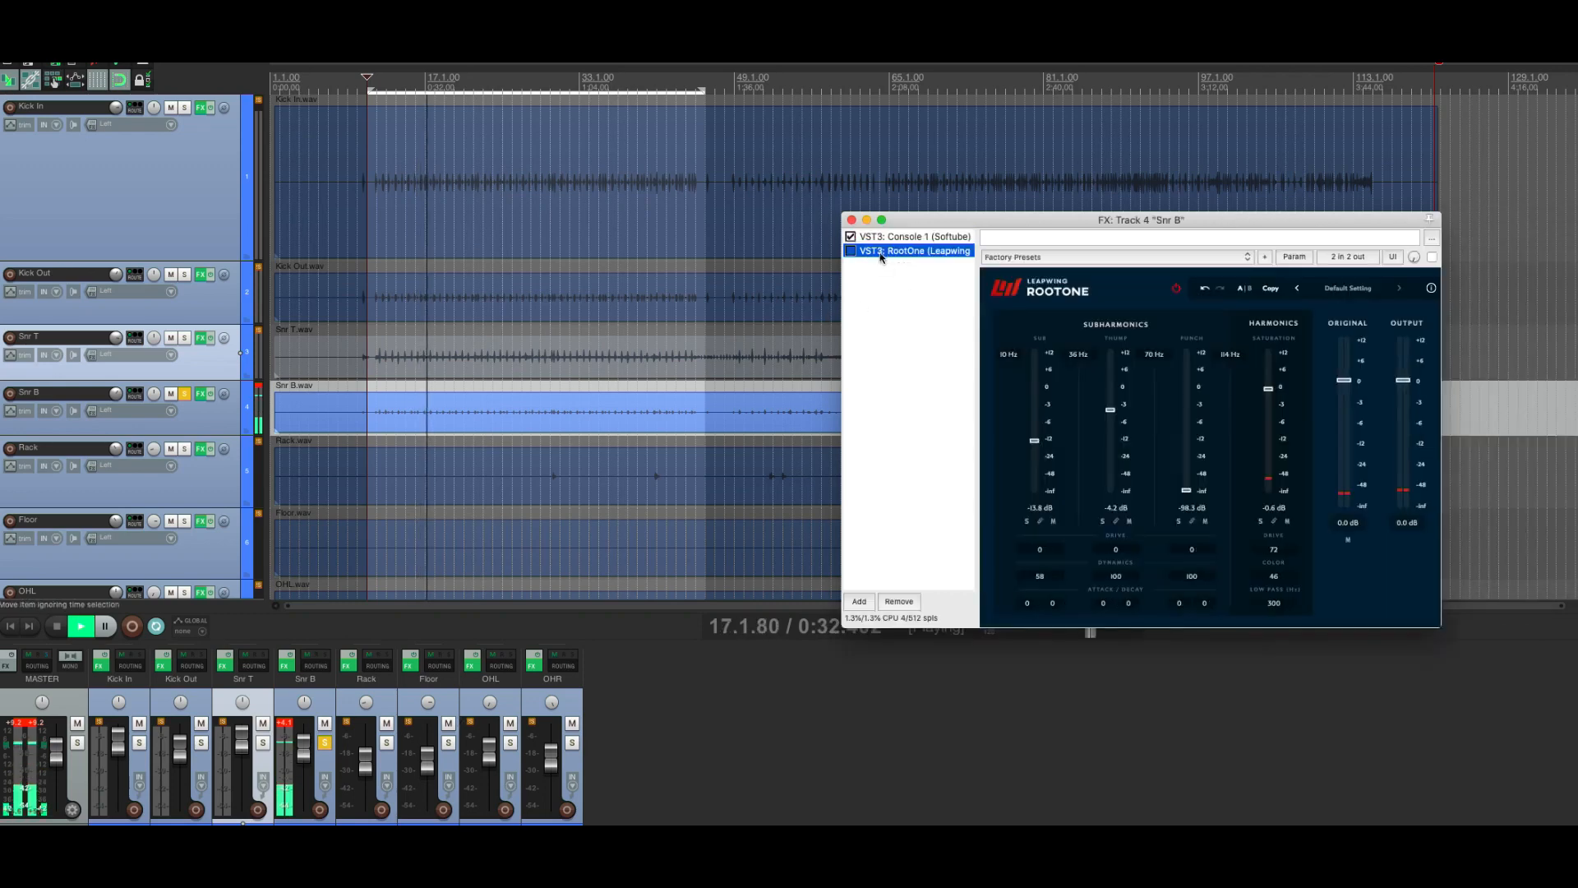
pyautogui.click(851, 251)
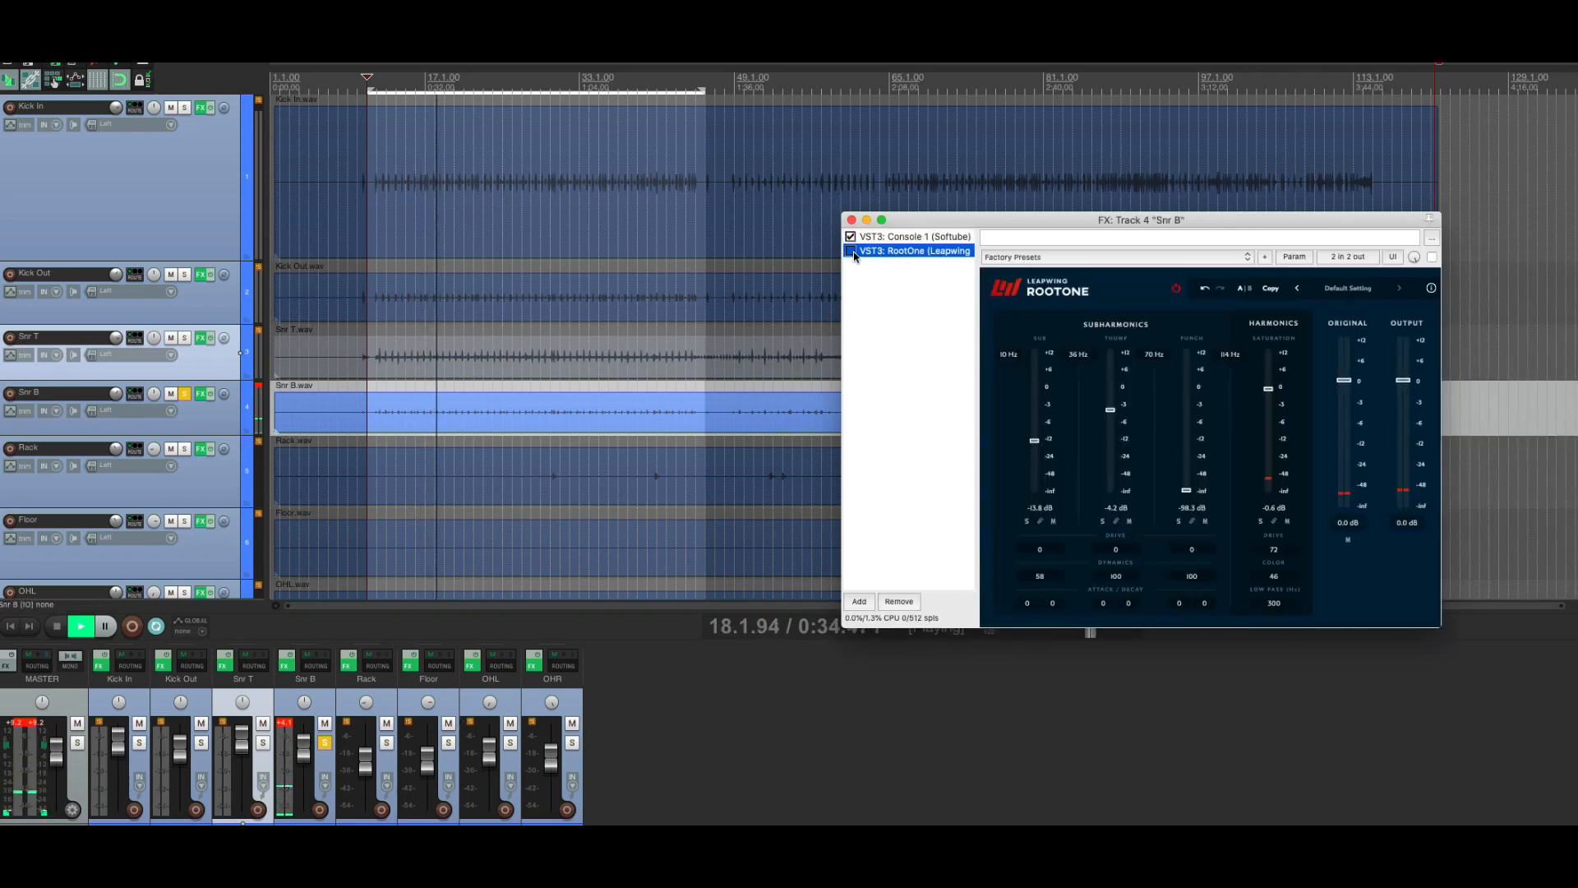
pyautogui.click(852, 252)
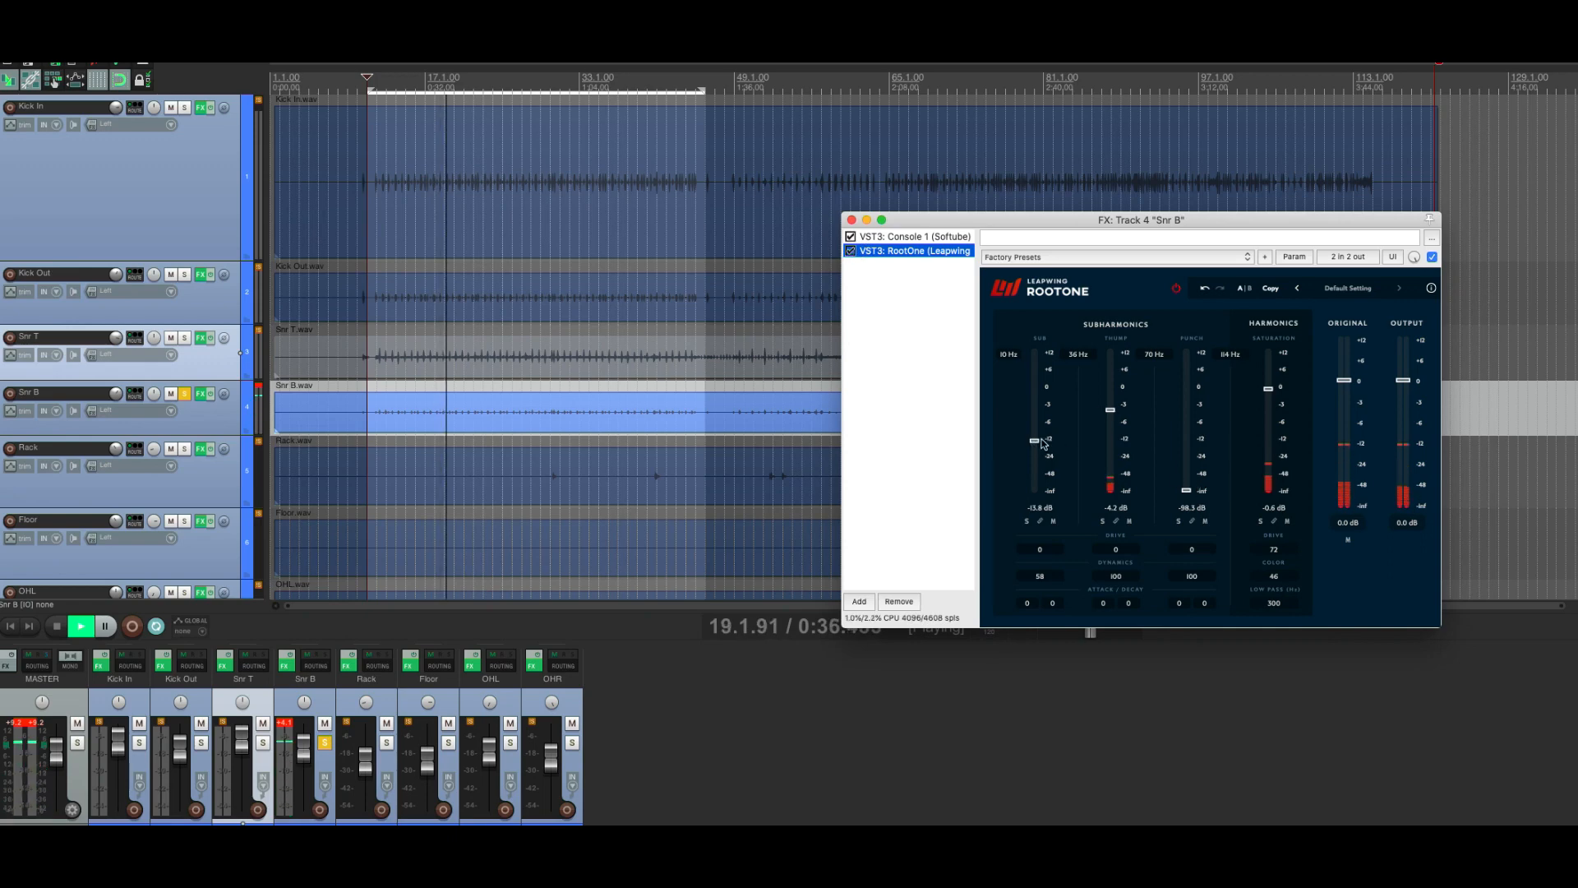
pyautogui.moveTo(1110, 410); pyautogui.dragTo(1114, 423)
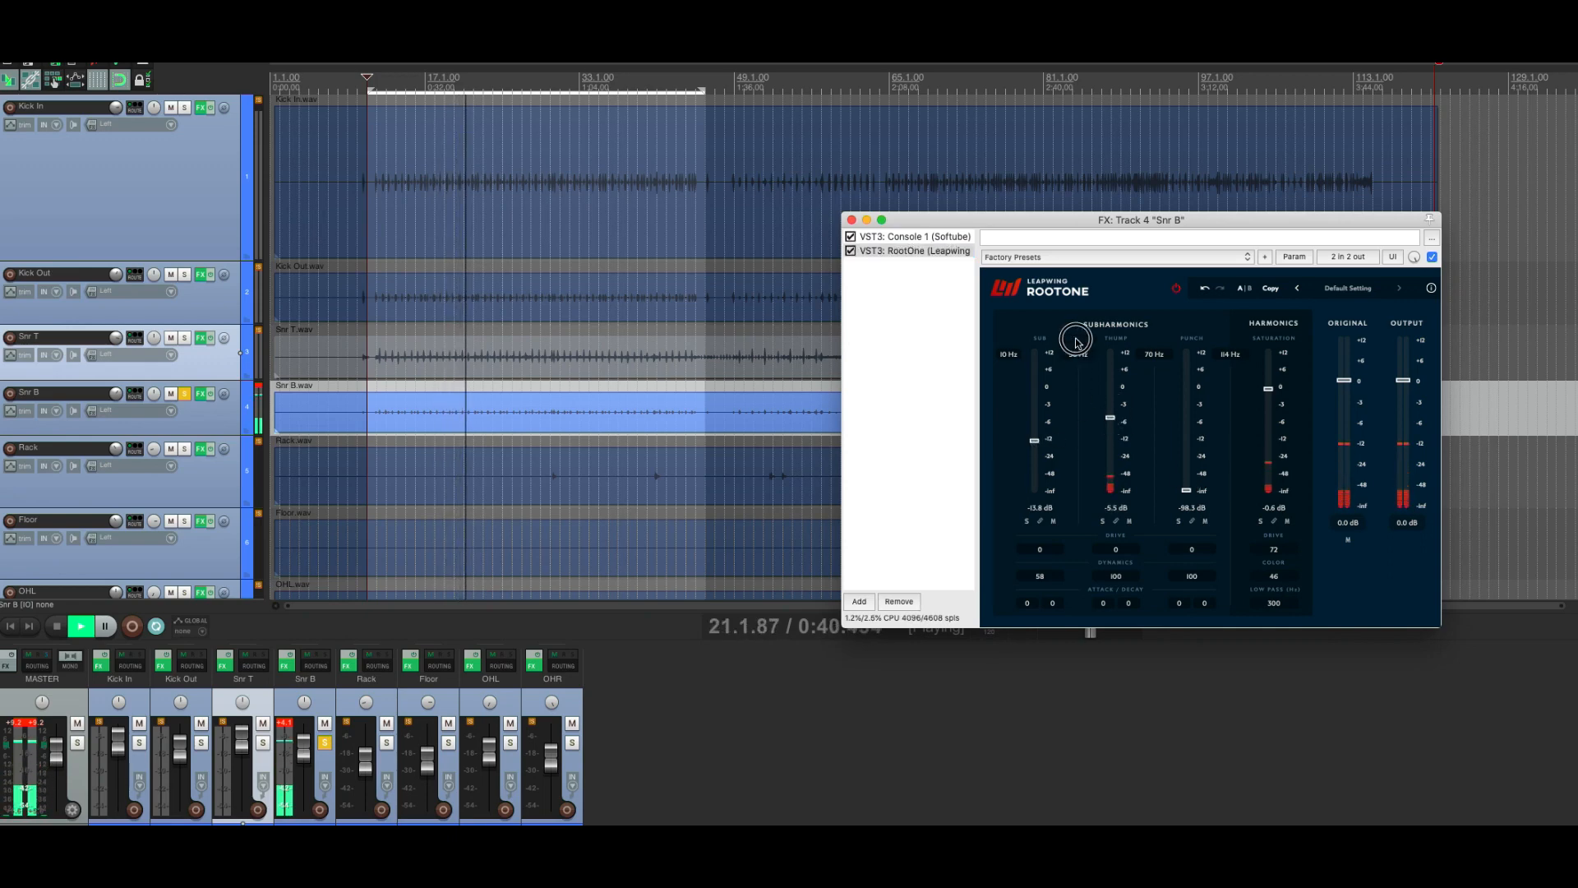
pyautogui.moveTo(1076, 342); pyautogui.dragTo(1087, 304)
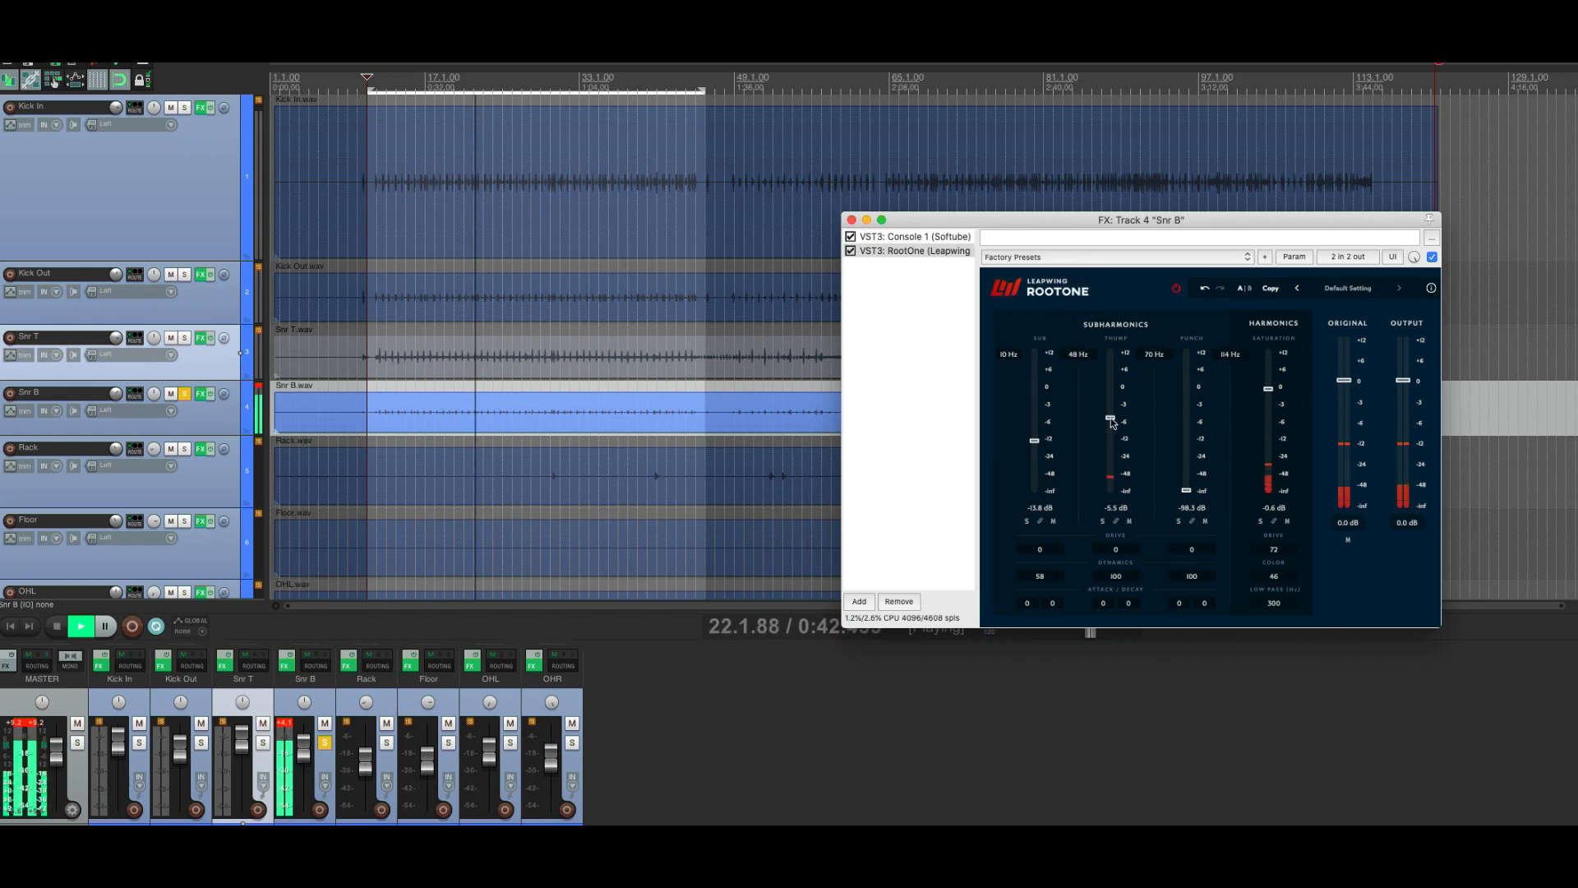
pyautogui.moveTo(1111, 417); pyautogui.dragTo(1108, 435)
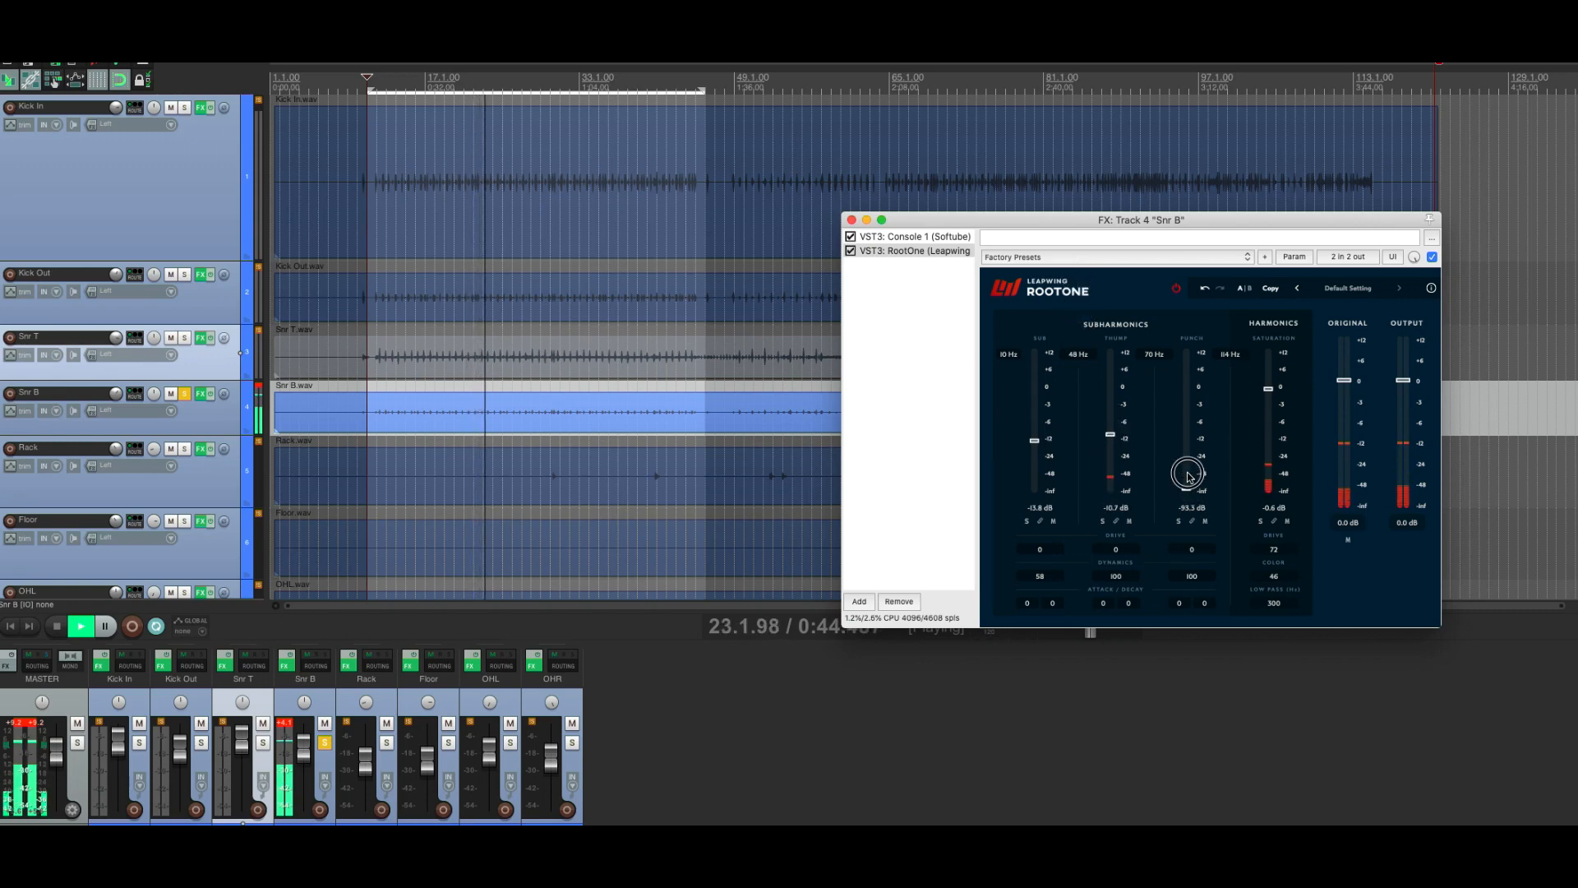
# Step: Set Snr B's RootOne Punch to -10.3 dB with dynamics 42, attack 0, and decay 100
pyautogui.moveTo(1187, 475)
pyautogui.mouseDown()
pyautogui.moveTo(1187, 398)
pyautogui.moveTo(1185, 474)
pyautogui.mouseUp()
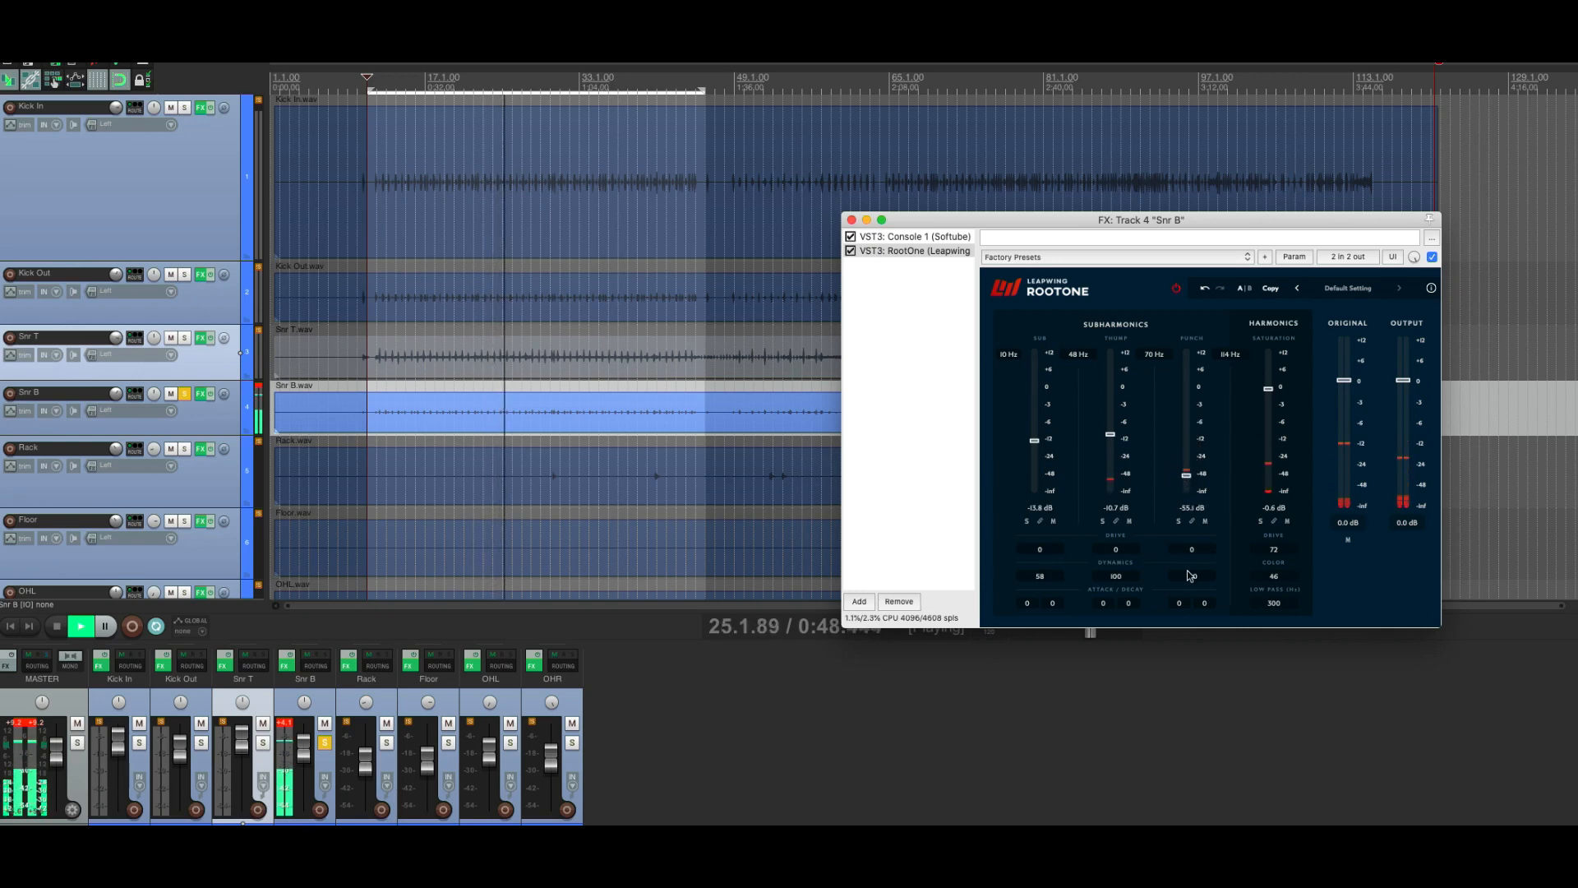
pyautogui.moveTo(1191, 579); pyautogui.dragTo(1183, 535)
pyautogui.moveTo(1186, 475); pyautogui.dragTo(1189, 441)
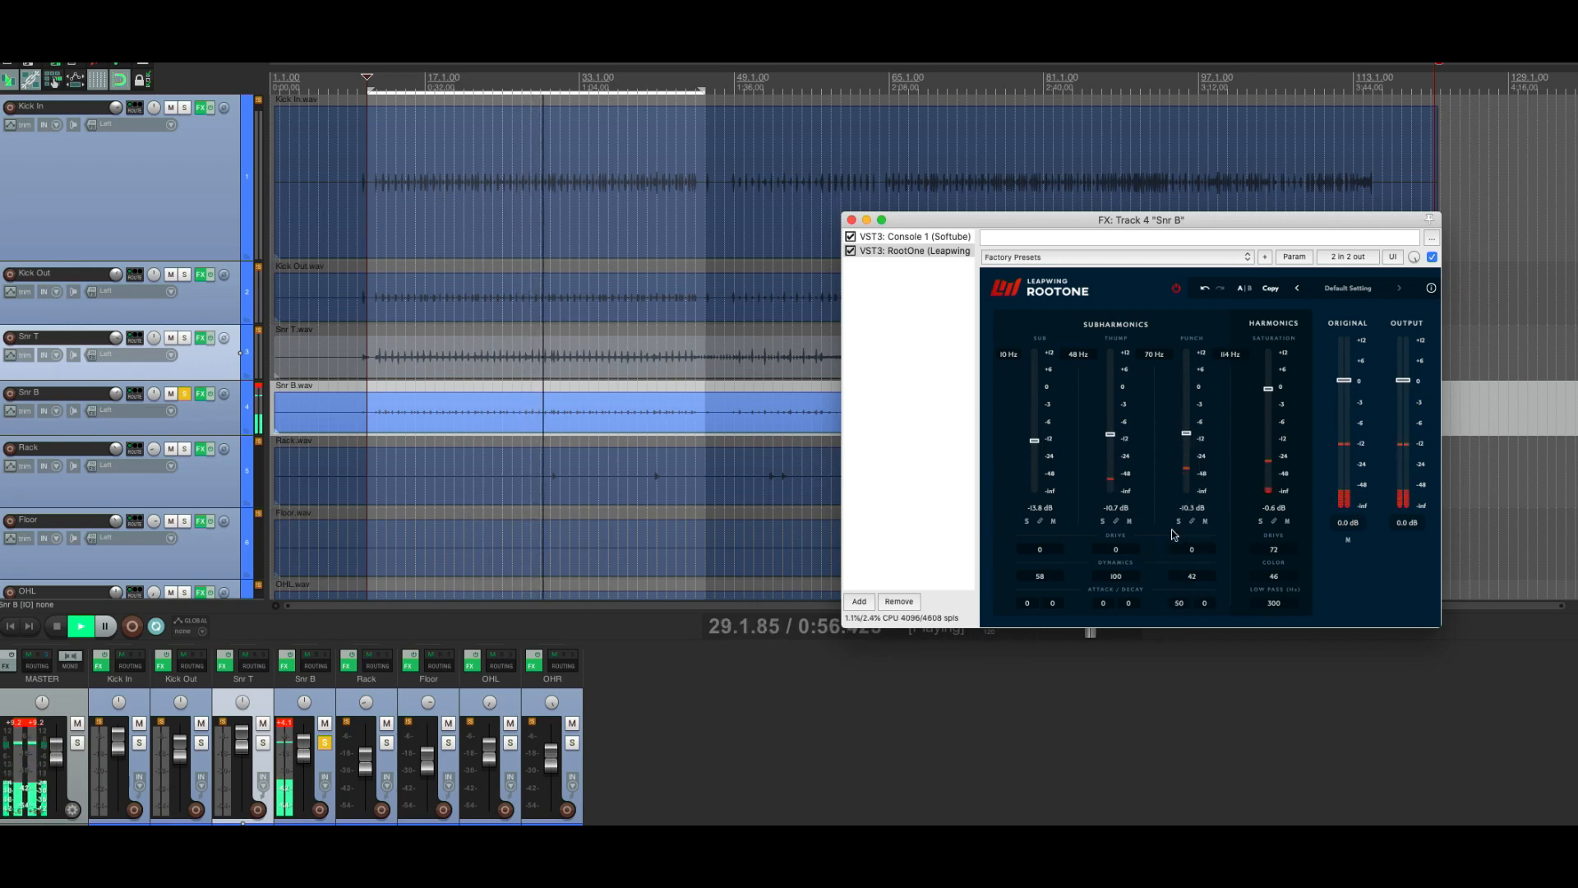
pyautogui.moveTo(1177, 607); pyautogui.dragTo(1178, 699)
pyautogui.moveTo(1205, 607)
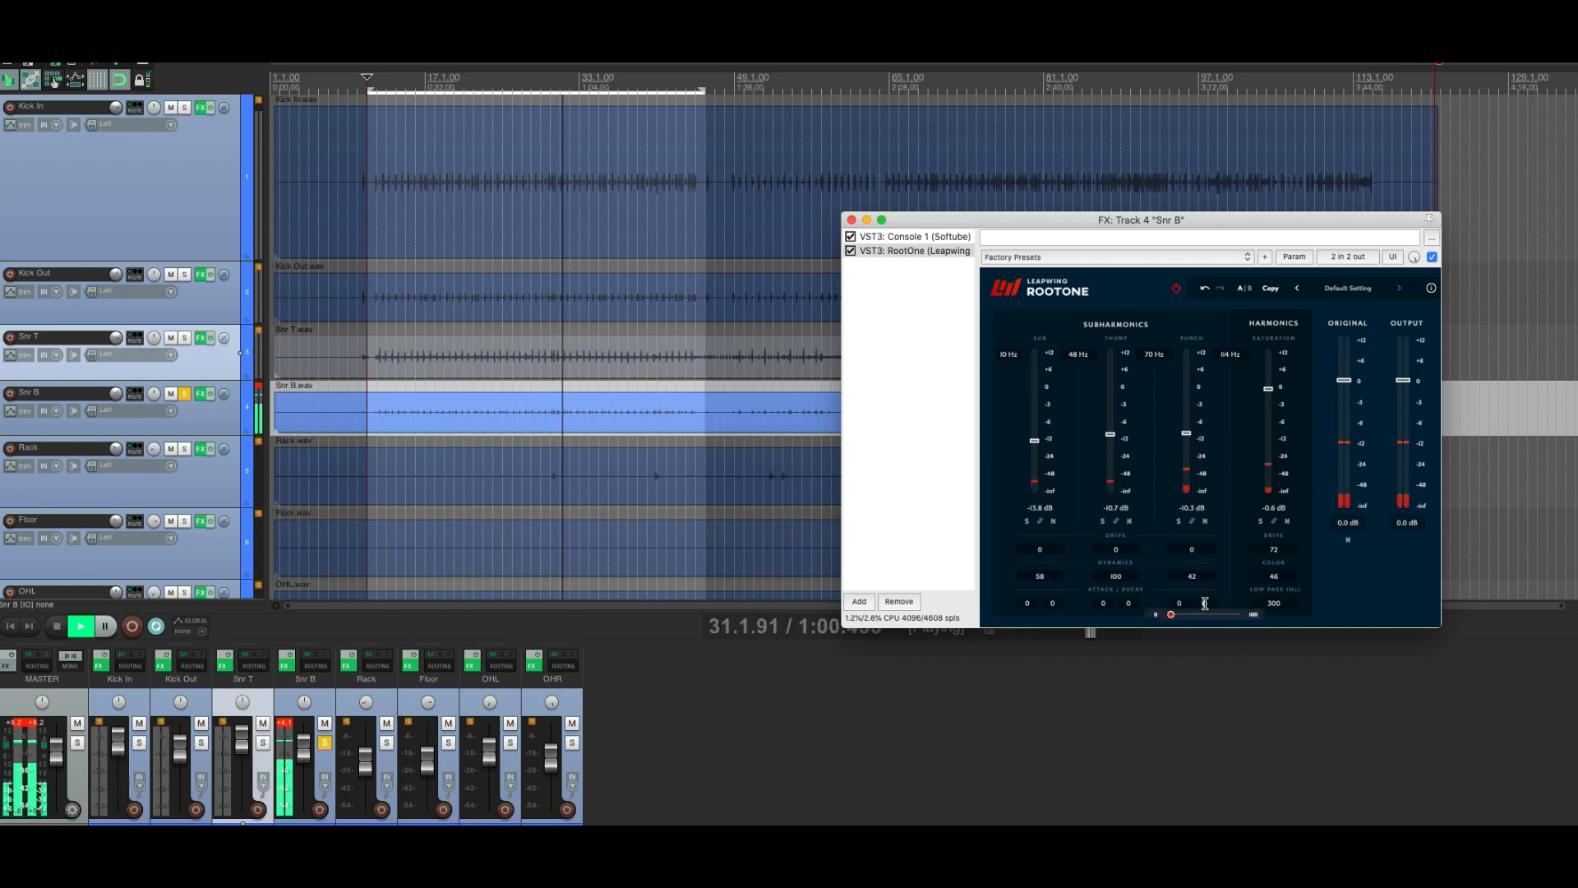
pyautogui.moveTo(1171, 614); pyautogui.dragTo(1250, 618)
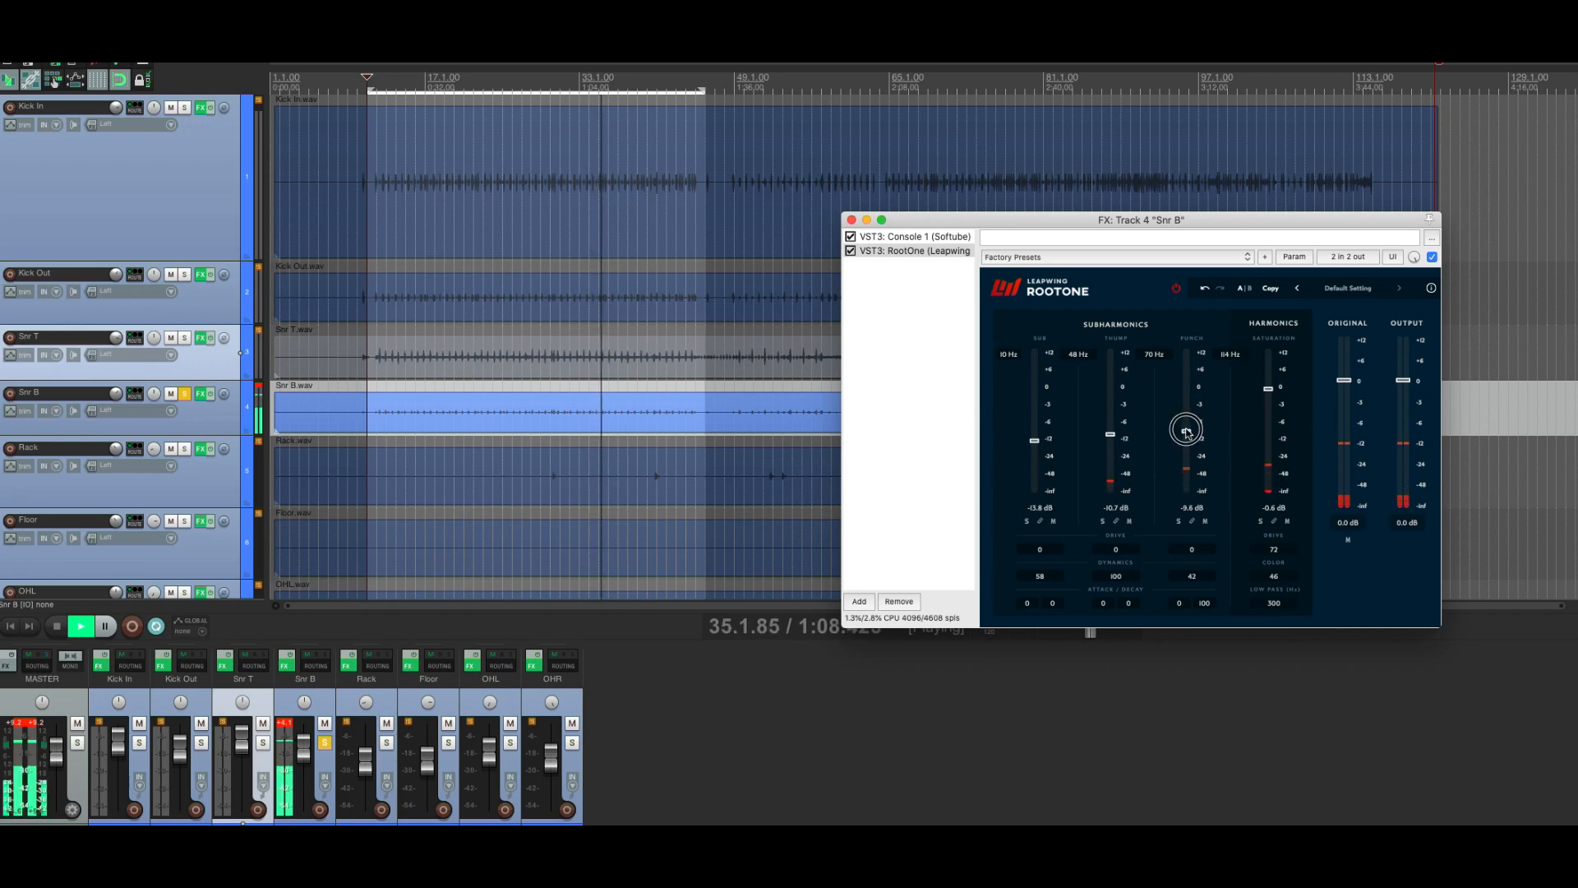
# Step: Refine RootOne's Punch on Snr B to drive 15, decay 29, and -10.3 dB, with Saturation at -5.5 dB
pyautogui.moveTo(1186, 430); pyautogui.dragTo(1187, 388)
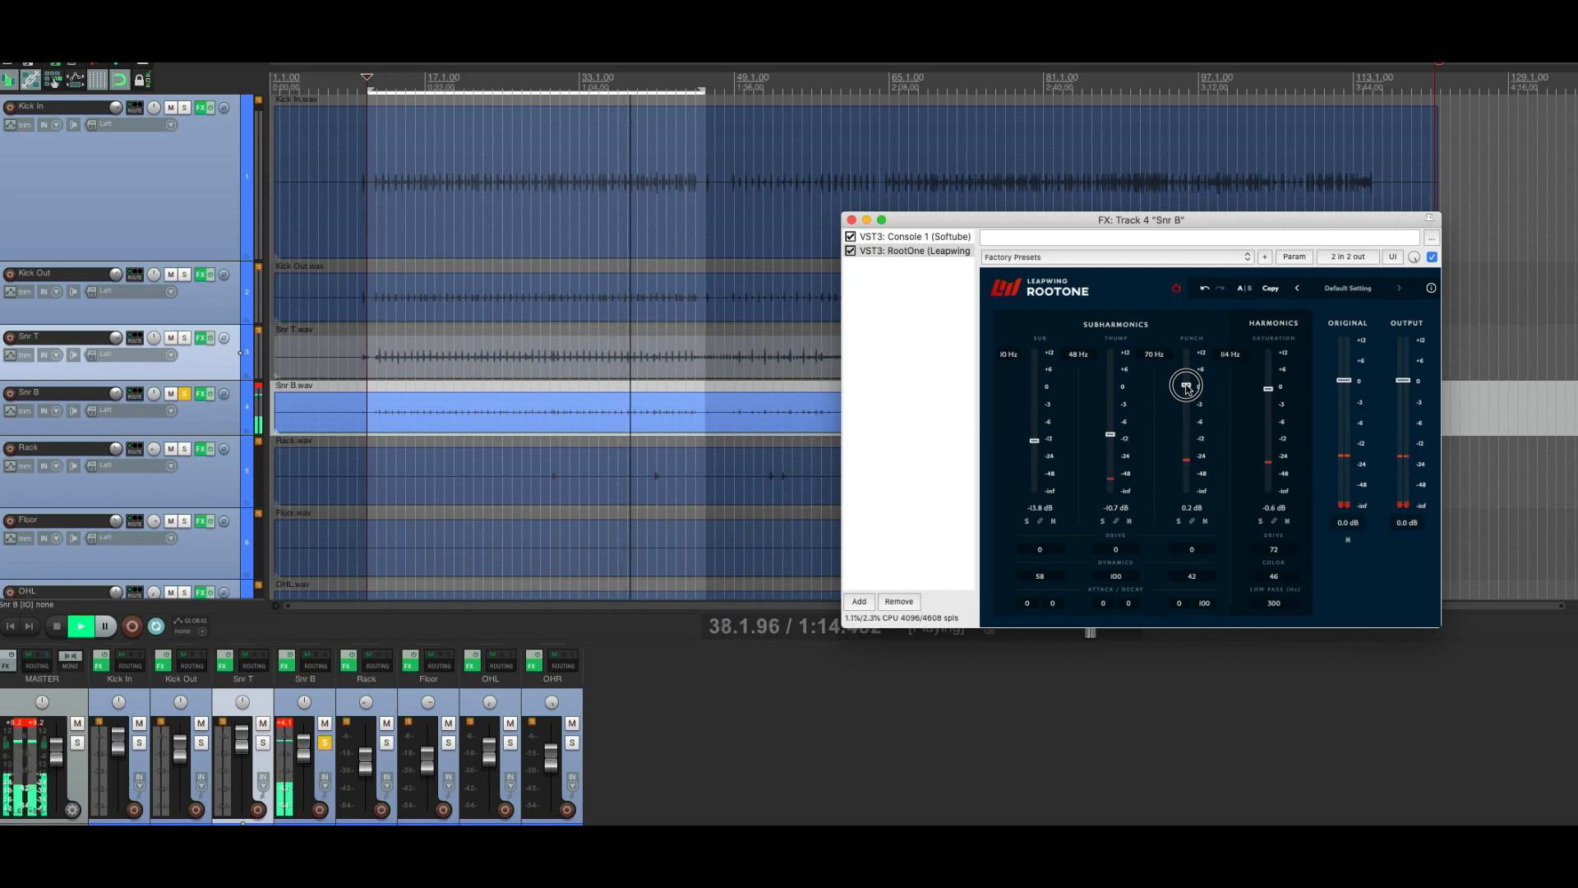
pyautogui.moveTo(1193, 551); pyautogui.dragTo(1196, 498)
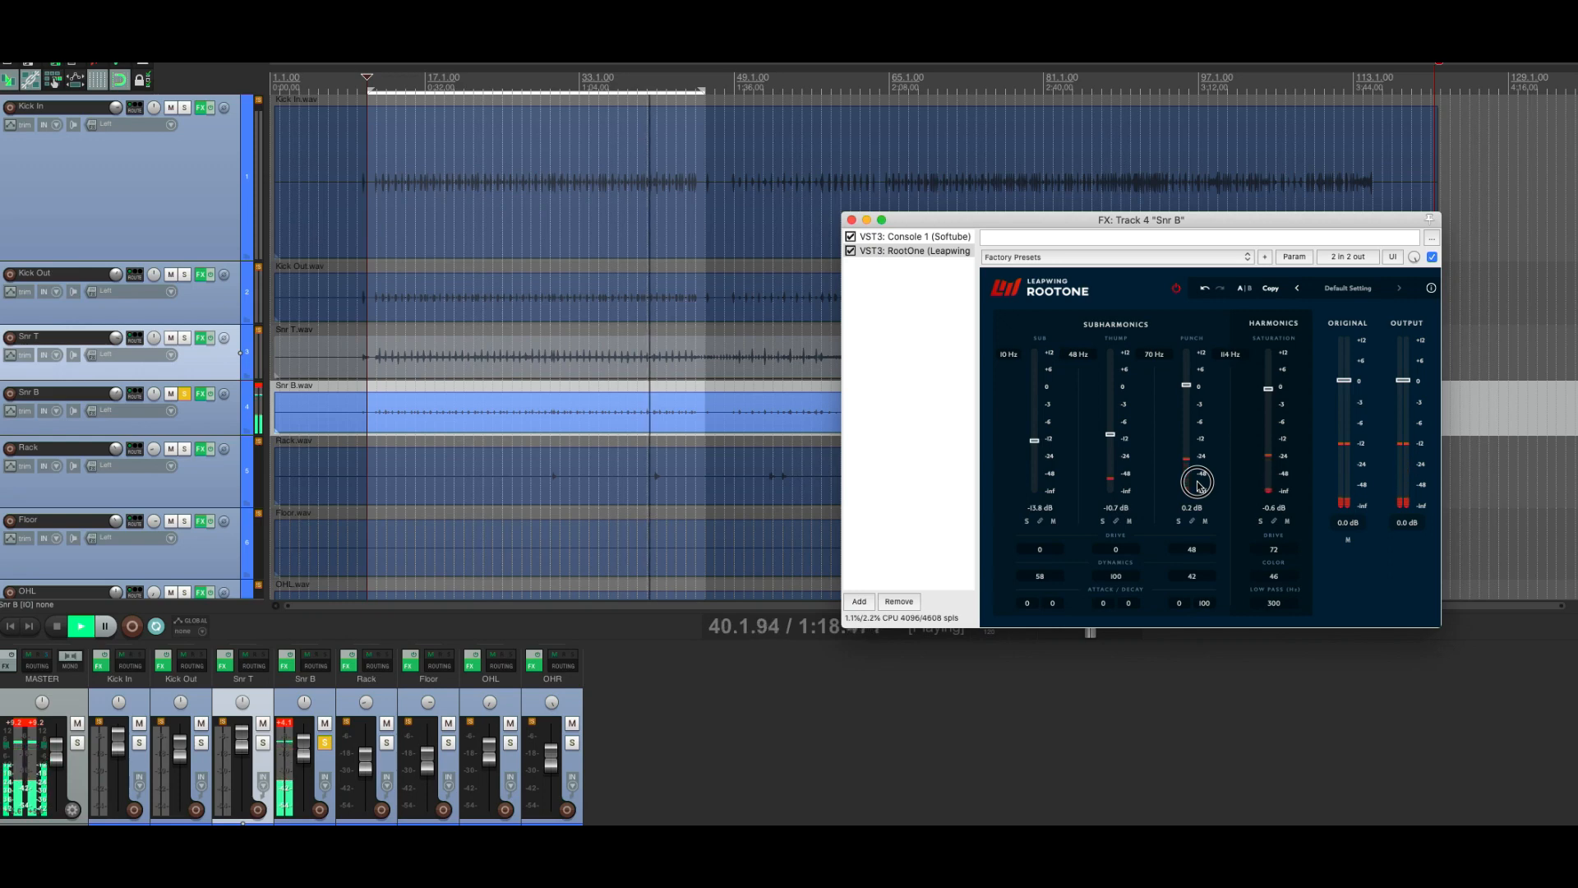
pyautogui.moveTo(1196, 488); pyautogui.dragTo(1206, 712)
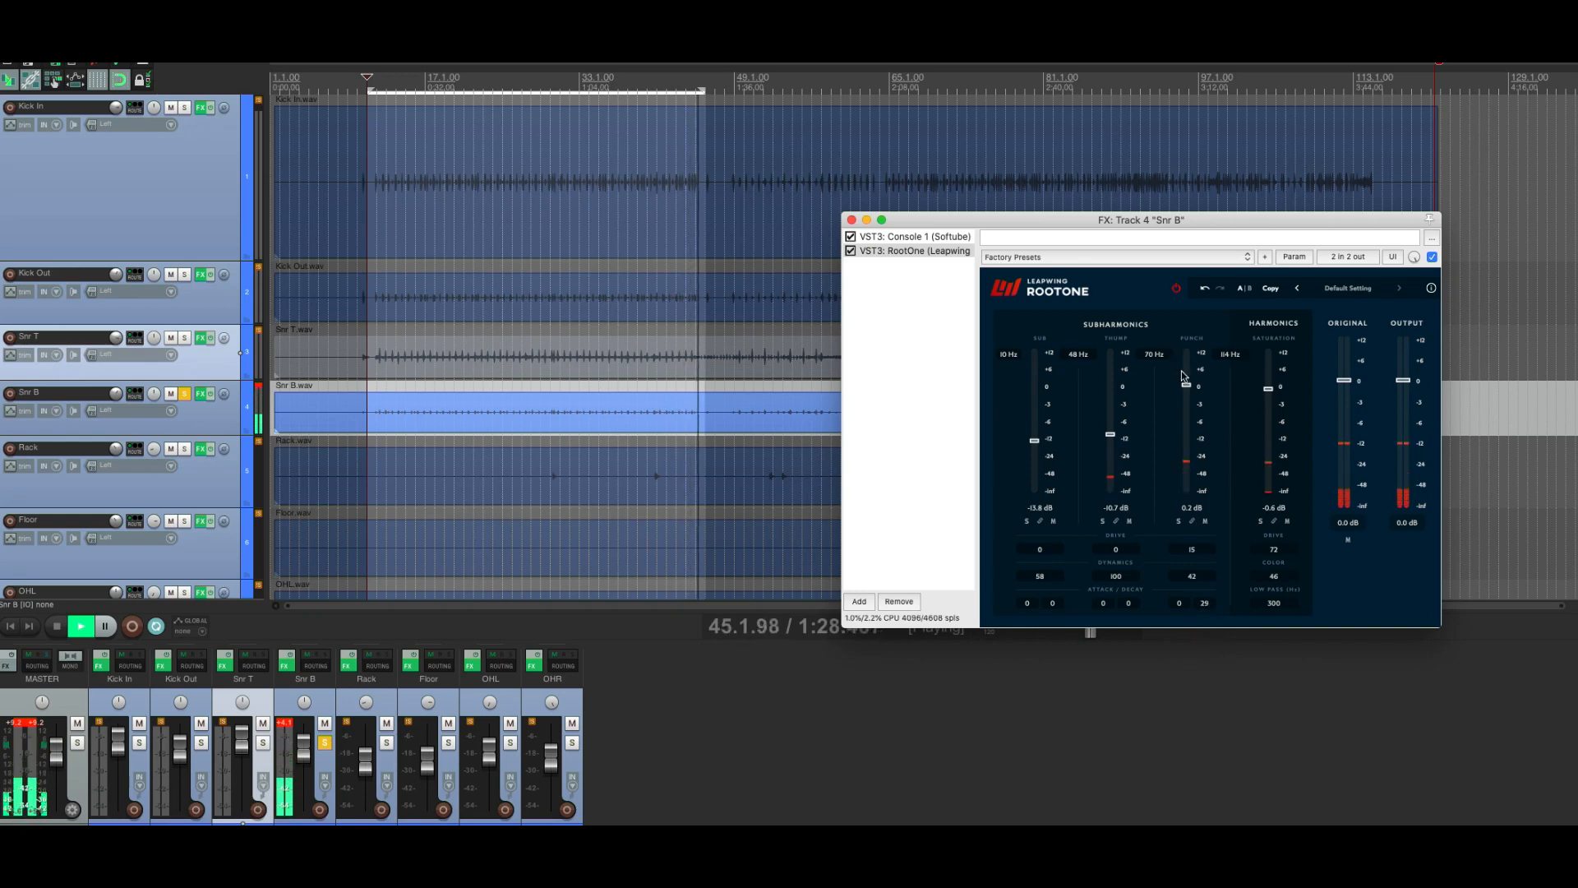
pyautogui.moveTo(1186, 385); pyautogui.dragTo(1186, 417)
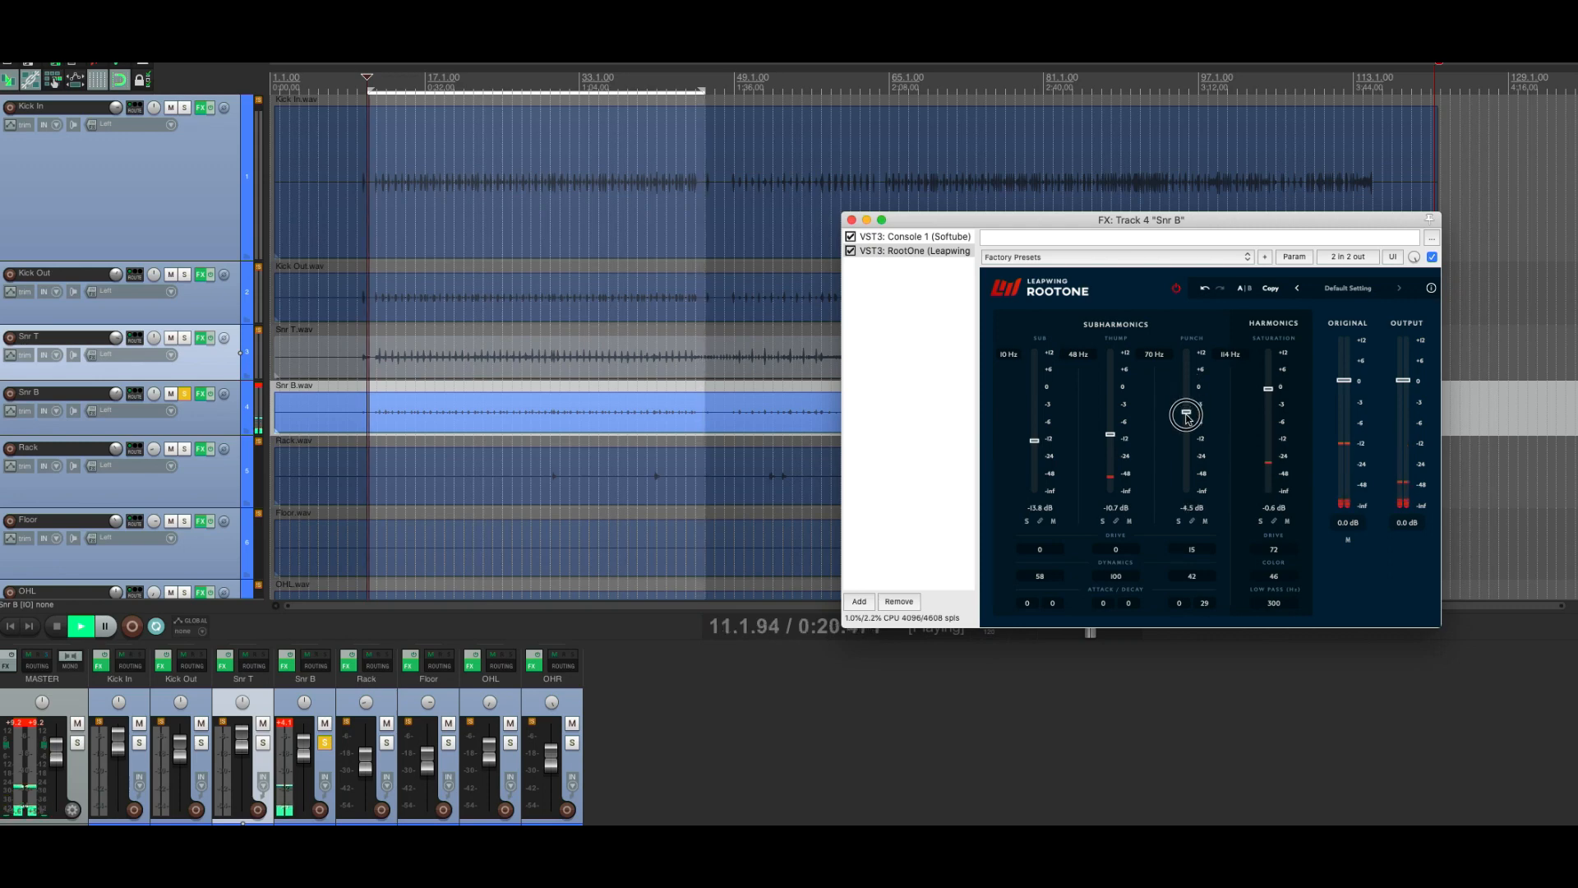
pyautogui.moveTo(1272, 393); pyautogui.dragTo(1188, 439)
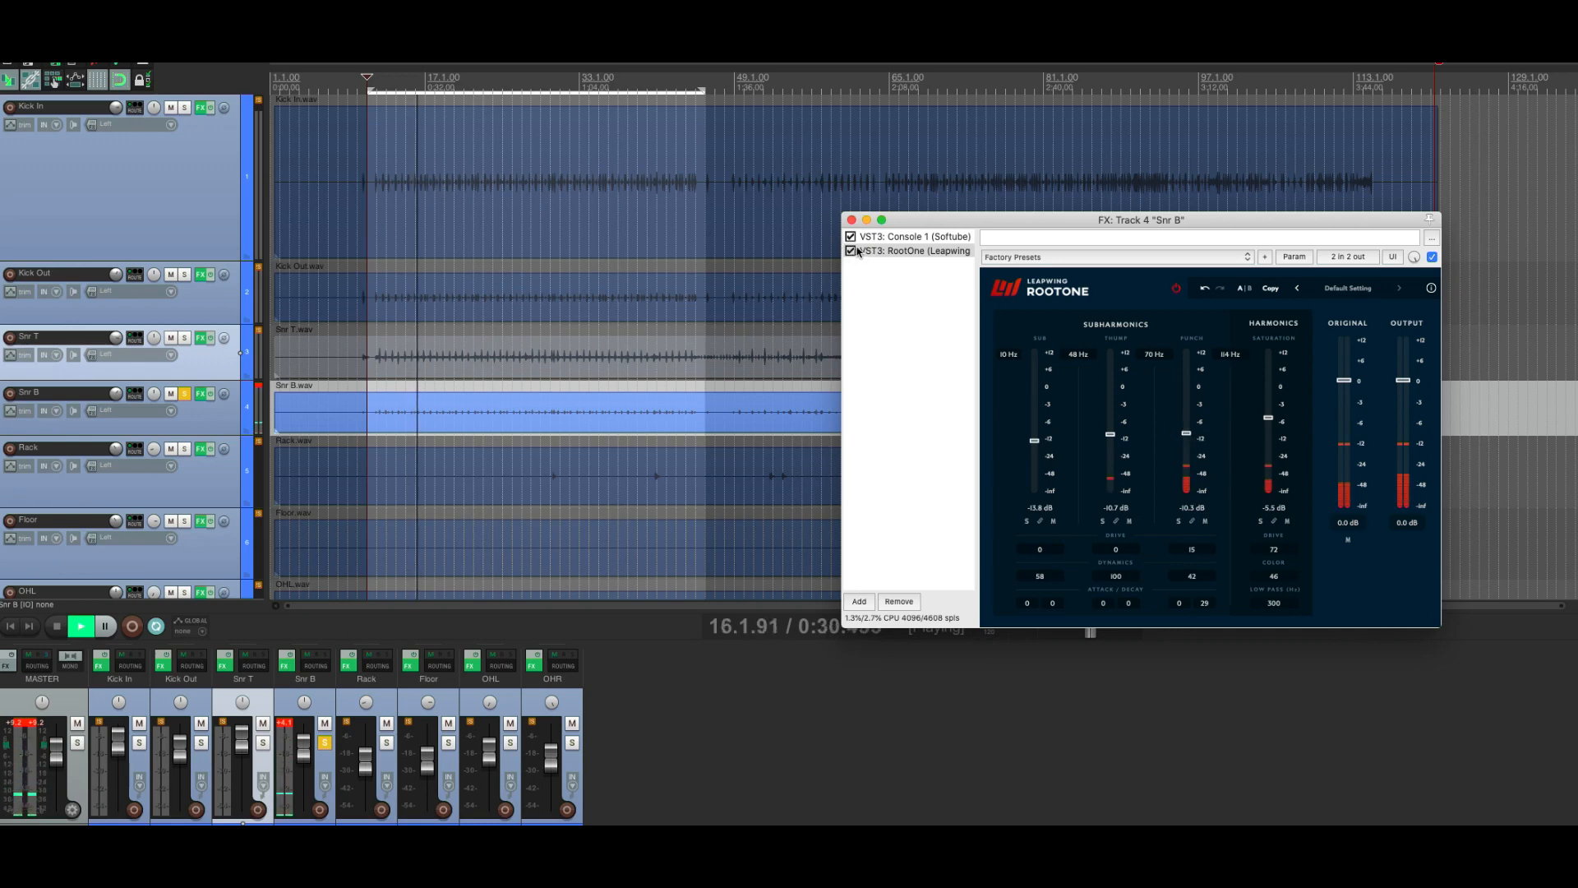
# Step: Unsolo Snr B, set its track volume to about +3.97 dB, and stop playback with the edit cursor at 11.1.00
pyautogui.click(325, 742)
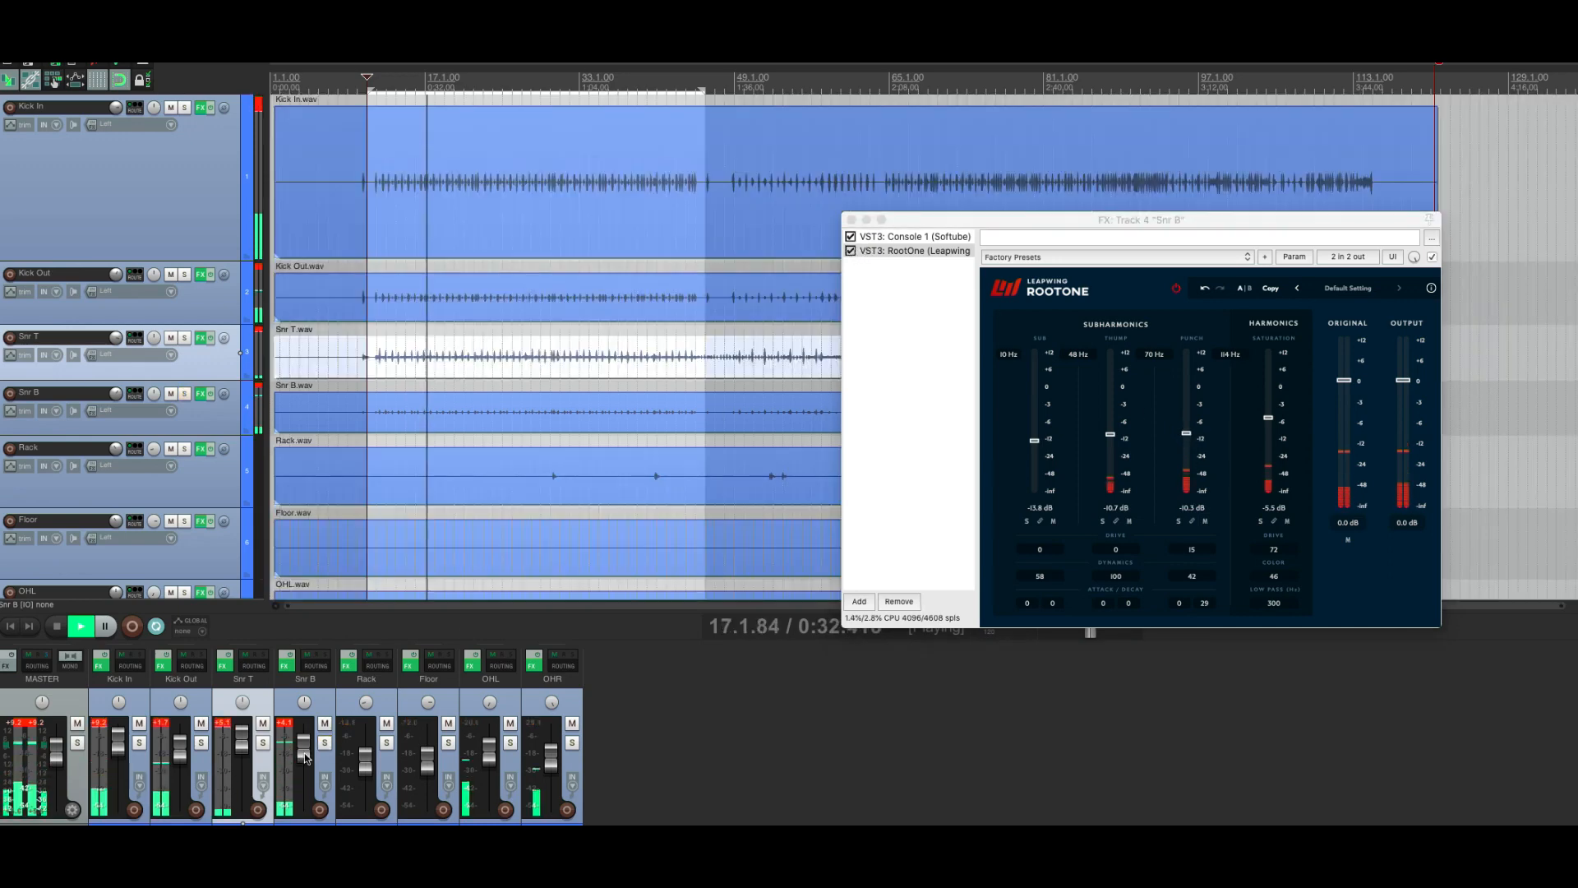
pyautogui.moveTo(301, 753); pyautogui.dragTo(300, 751)
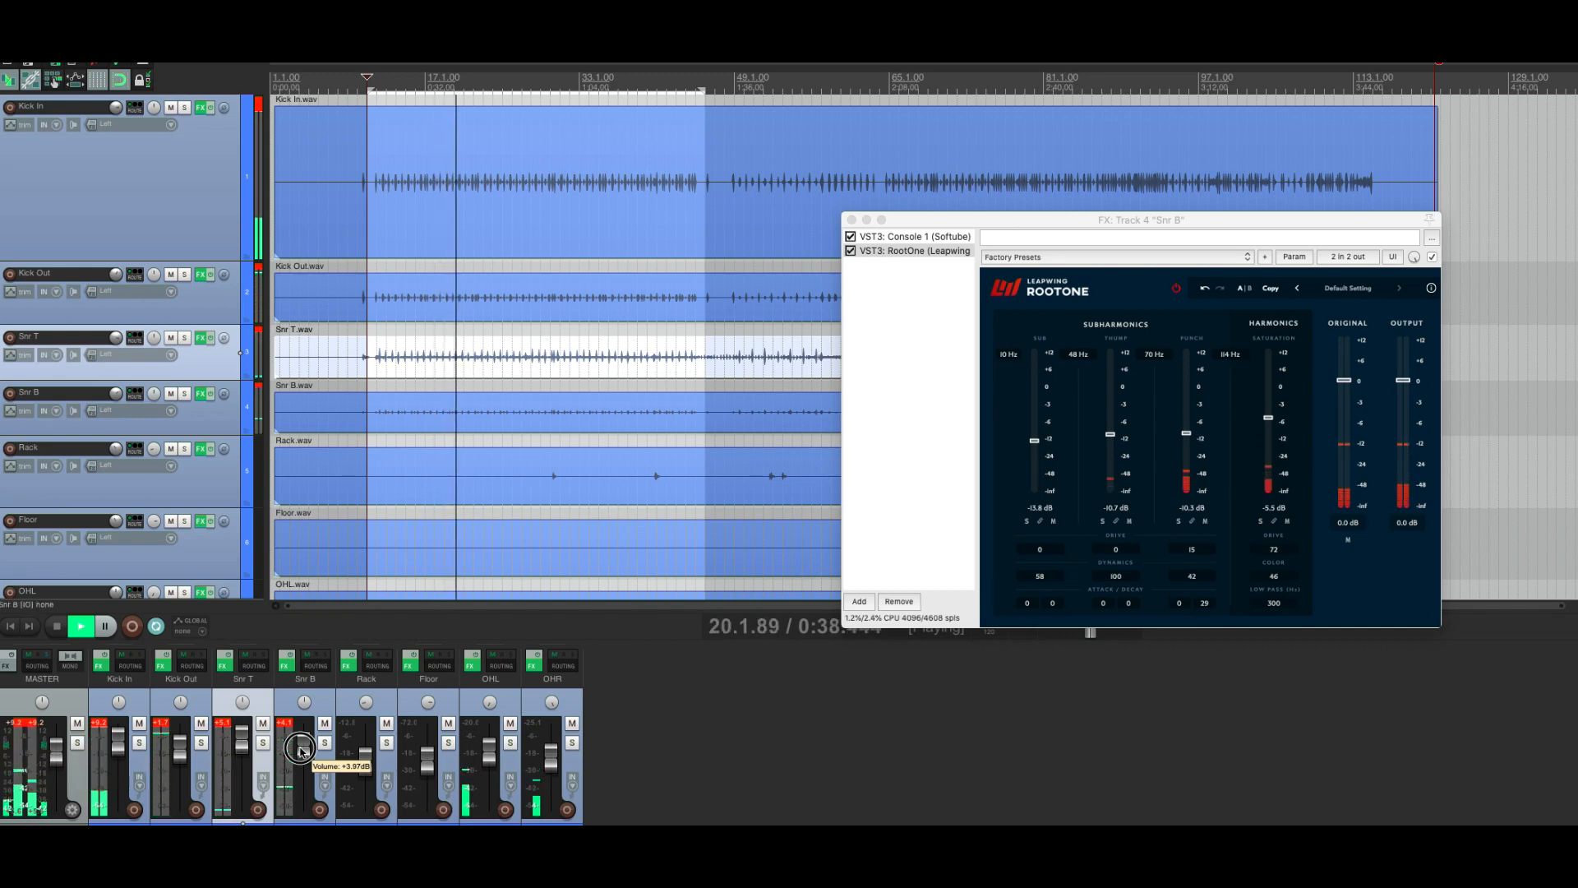
pyautogui.press('space')
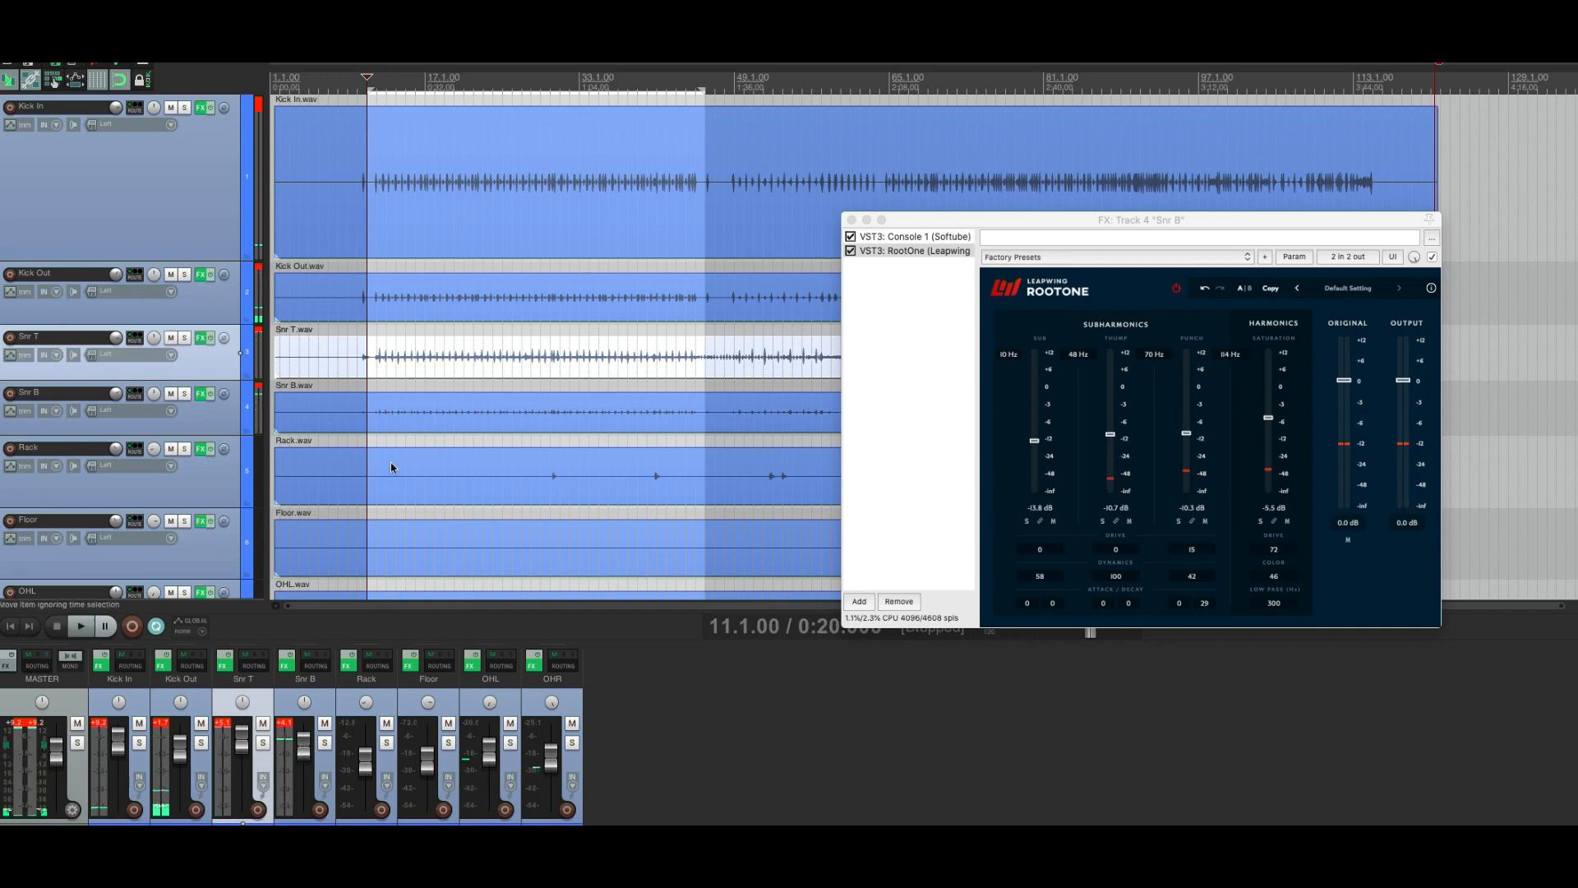
pyautogui.click(376, 223)
pyautogui.click(360, 226)
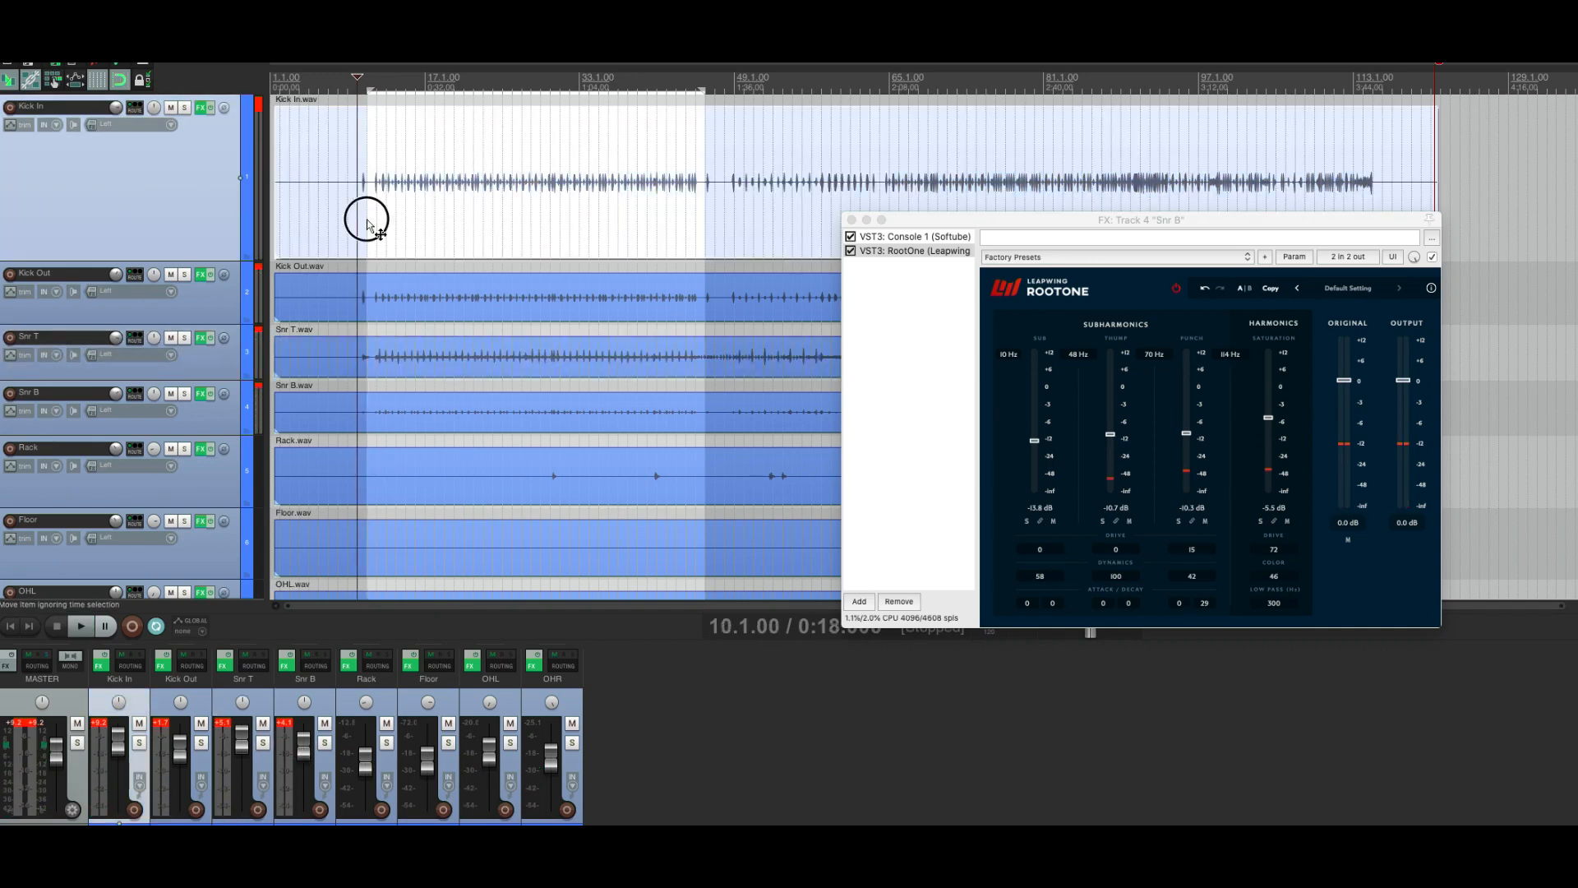
pyautogui.click(367, 225)
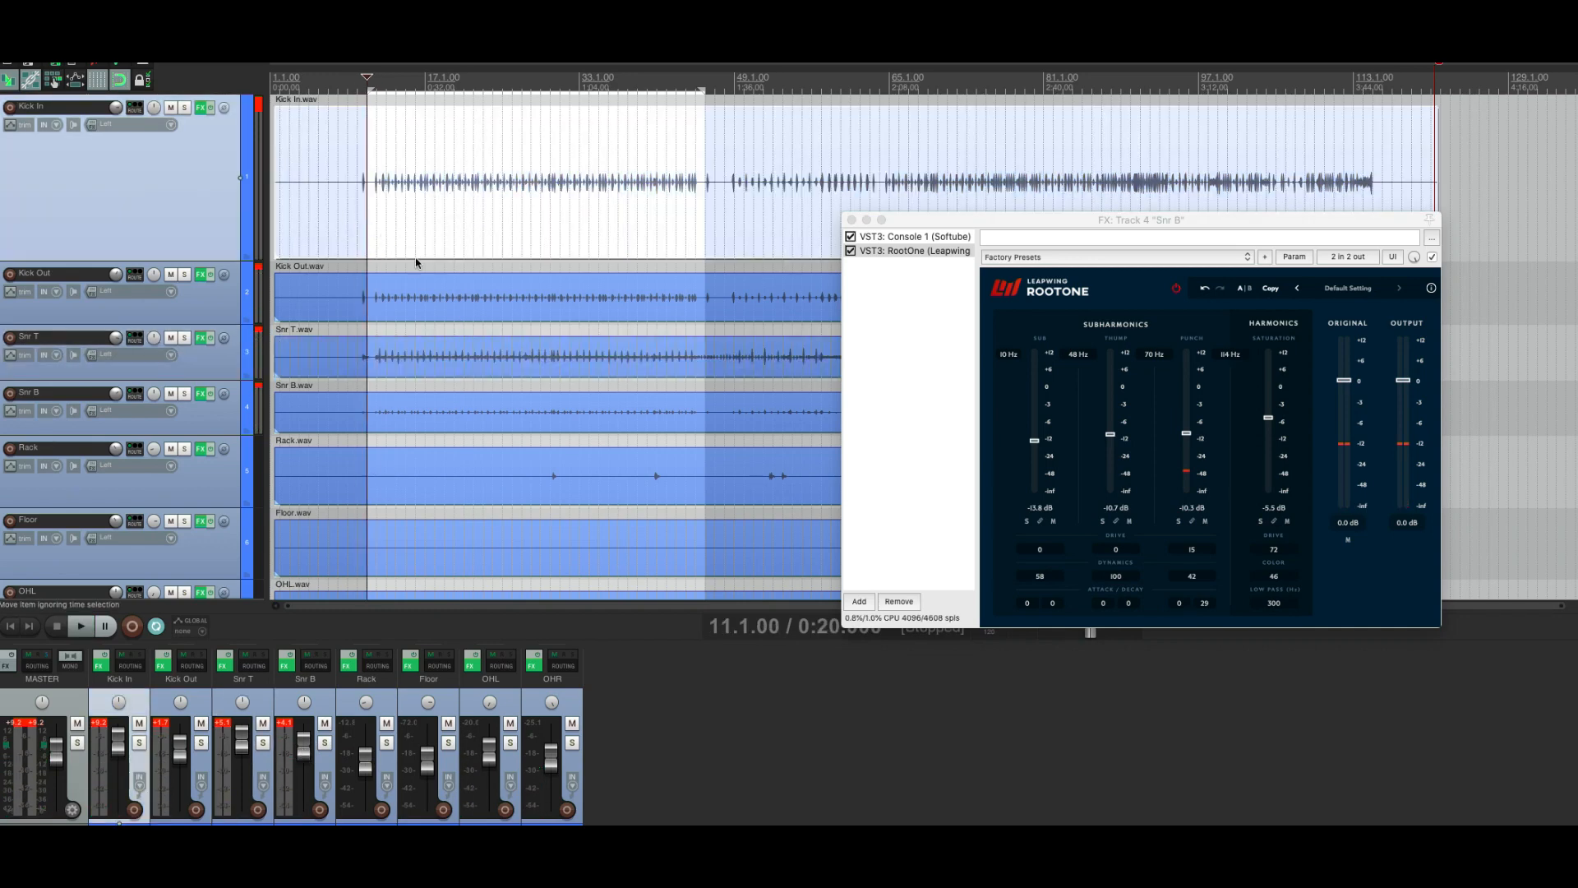
# Step: Bypass RootOne on the Snr B, Kick Out, and Kick In tracks, keeping their effect windows open side by side
pyautogui.click(851, 251)
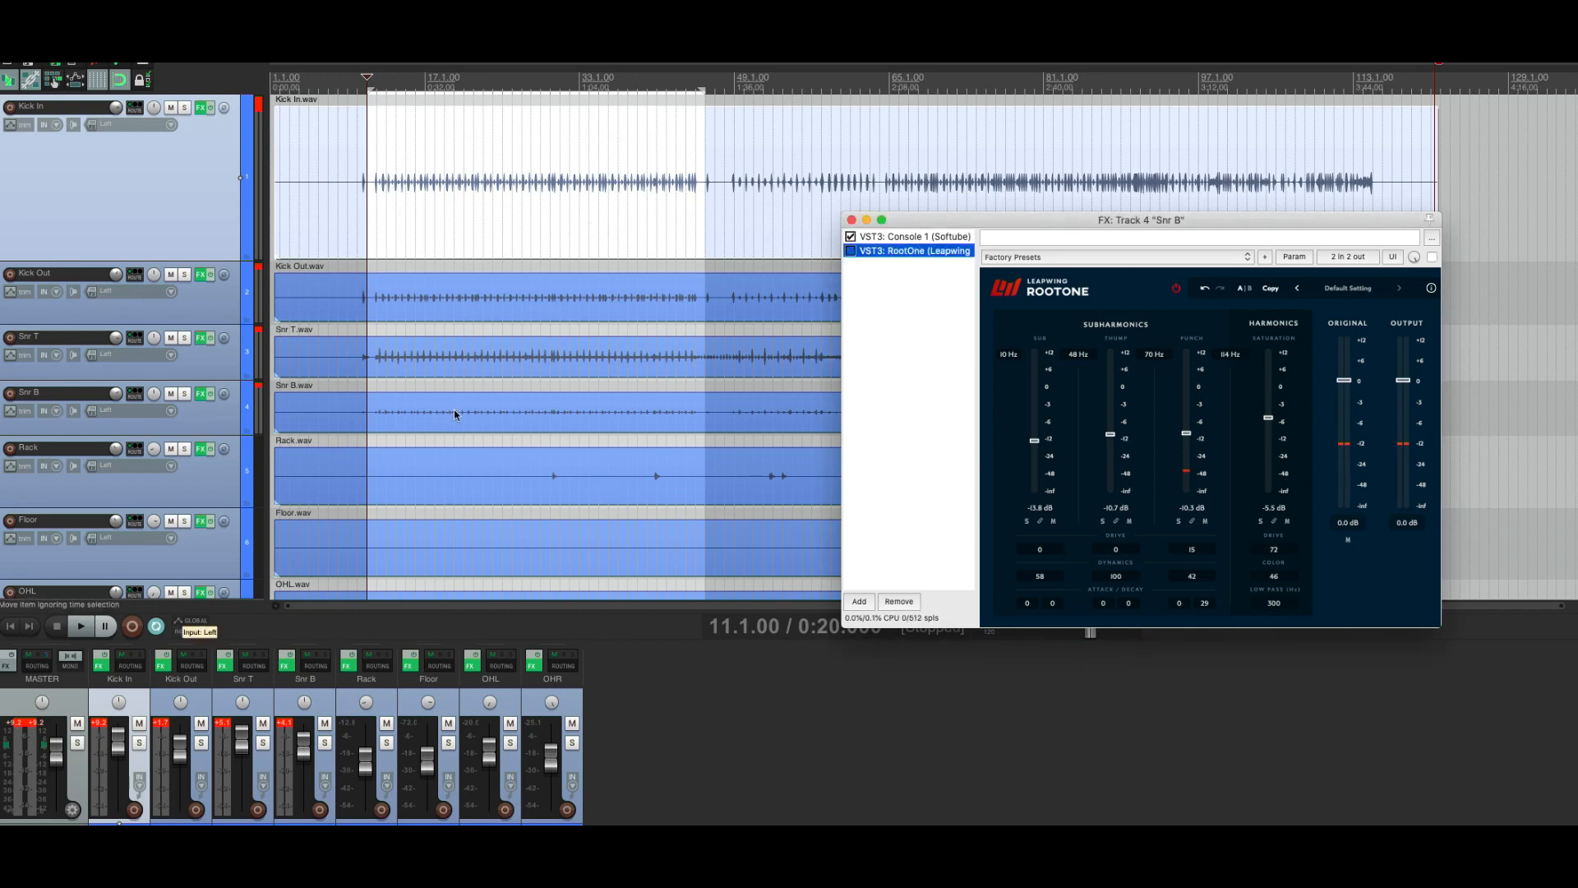
pyautogui.click(163, 666)
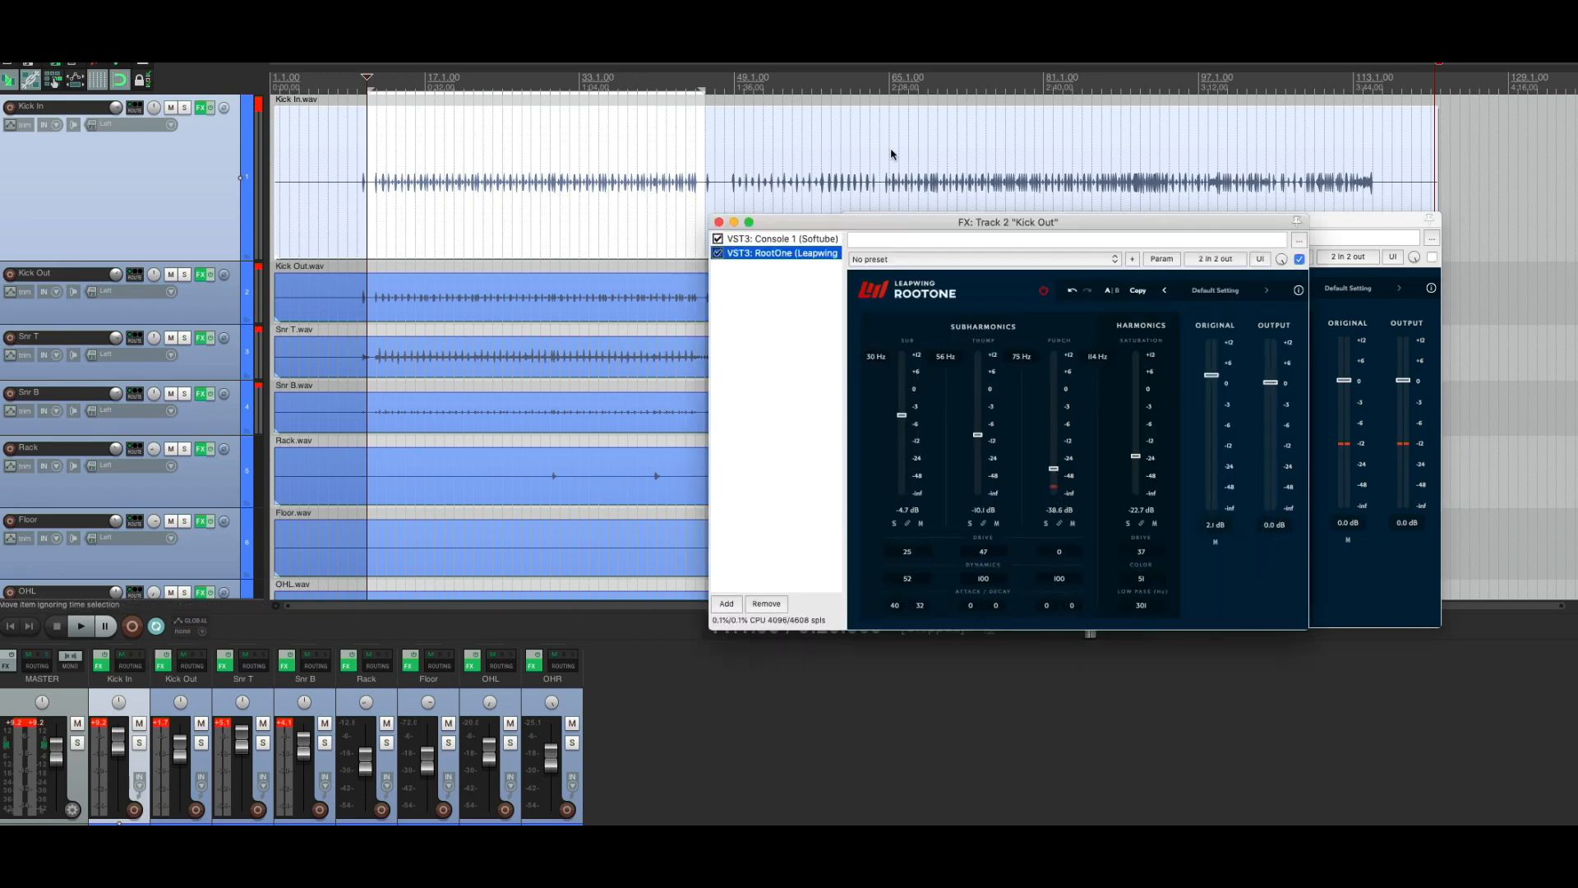
pyautogui.moveTo(946, 222); pyautogui.dragTo(1401, 285)
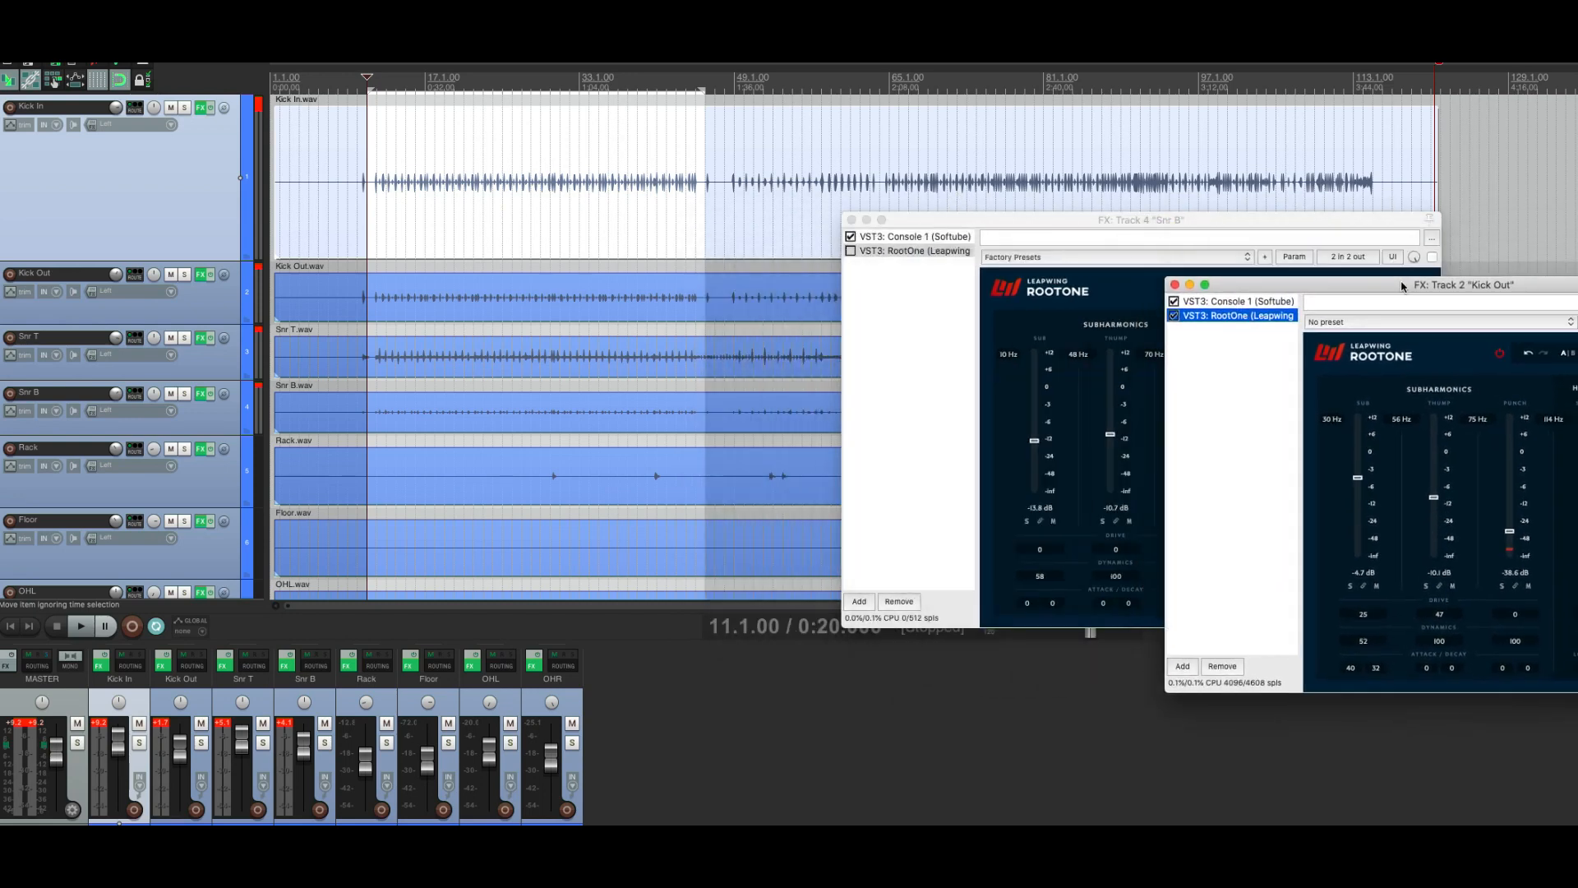
pyautogui.click(101, 666)
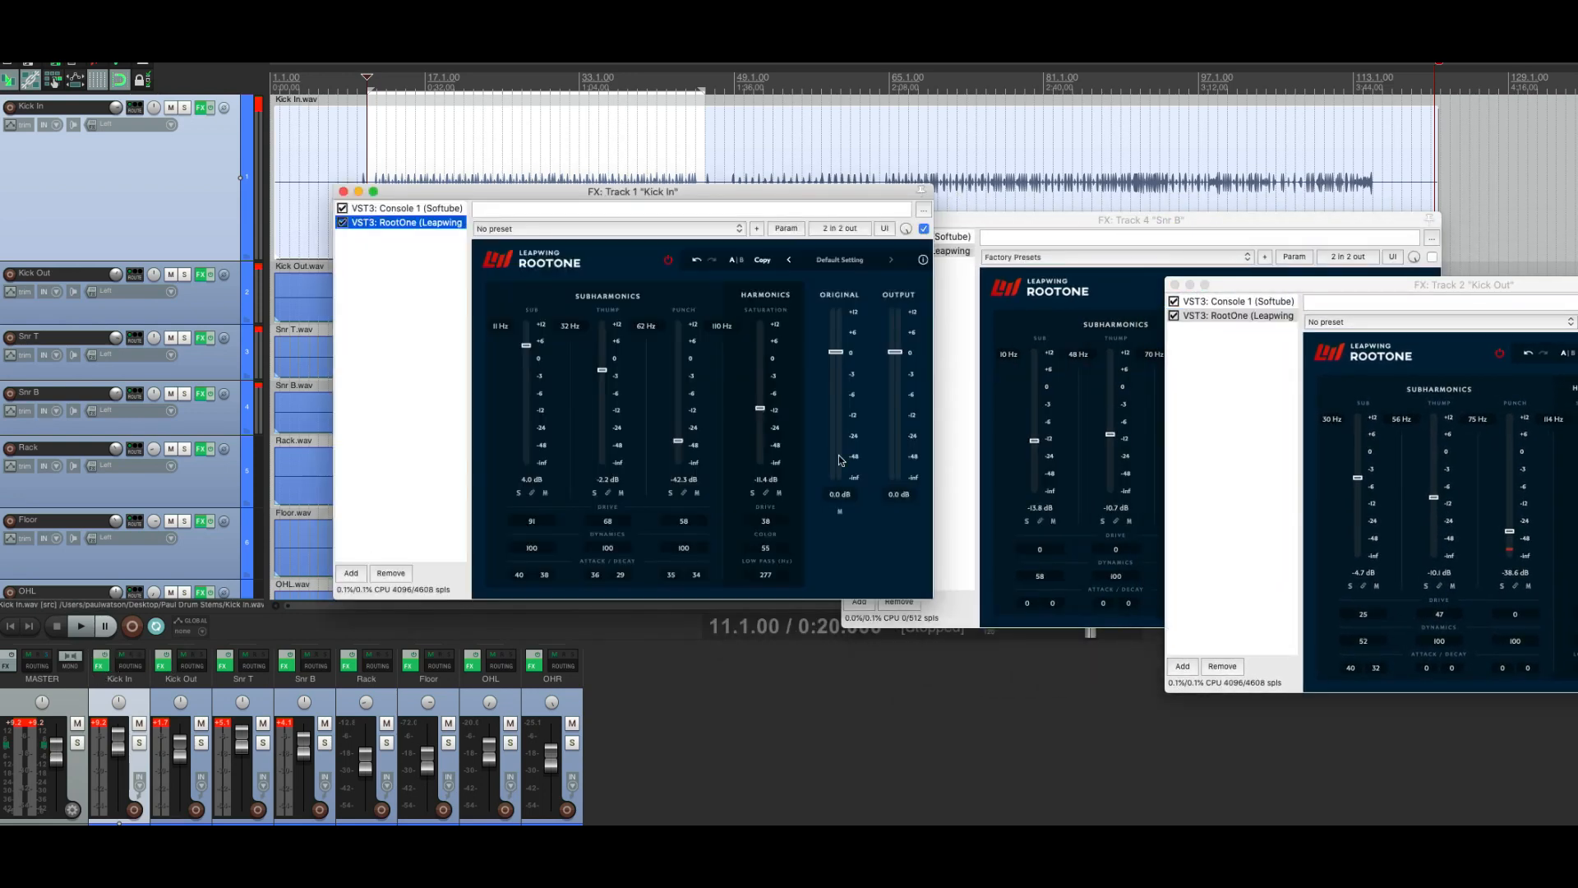
pyautogui.moveTo(604, 194); pyautogui.dragTo(732, 397)
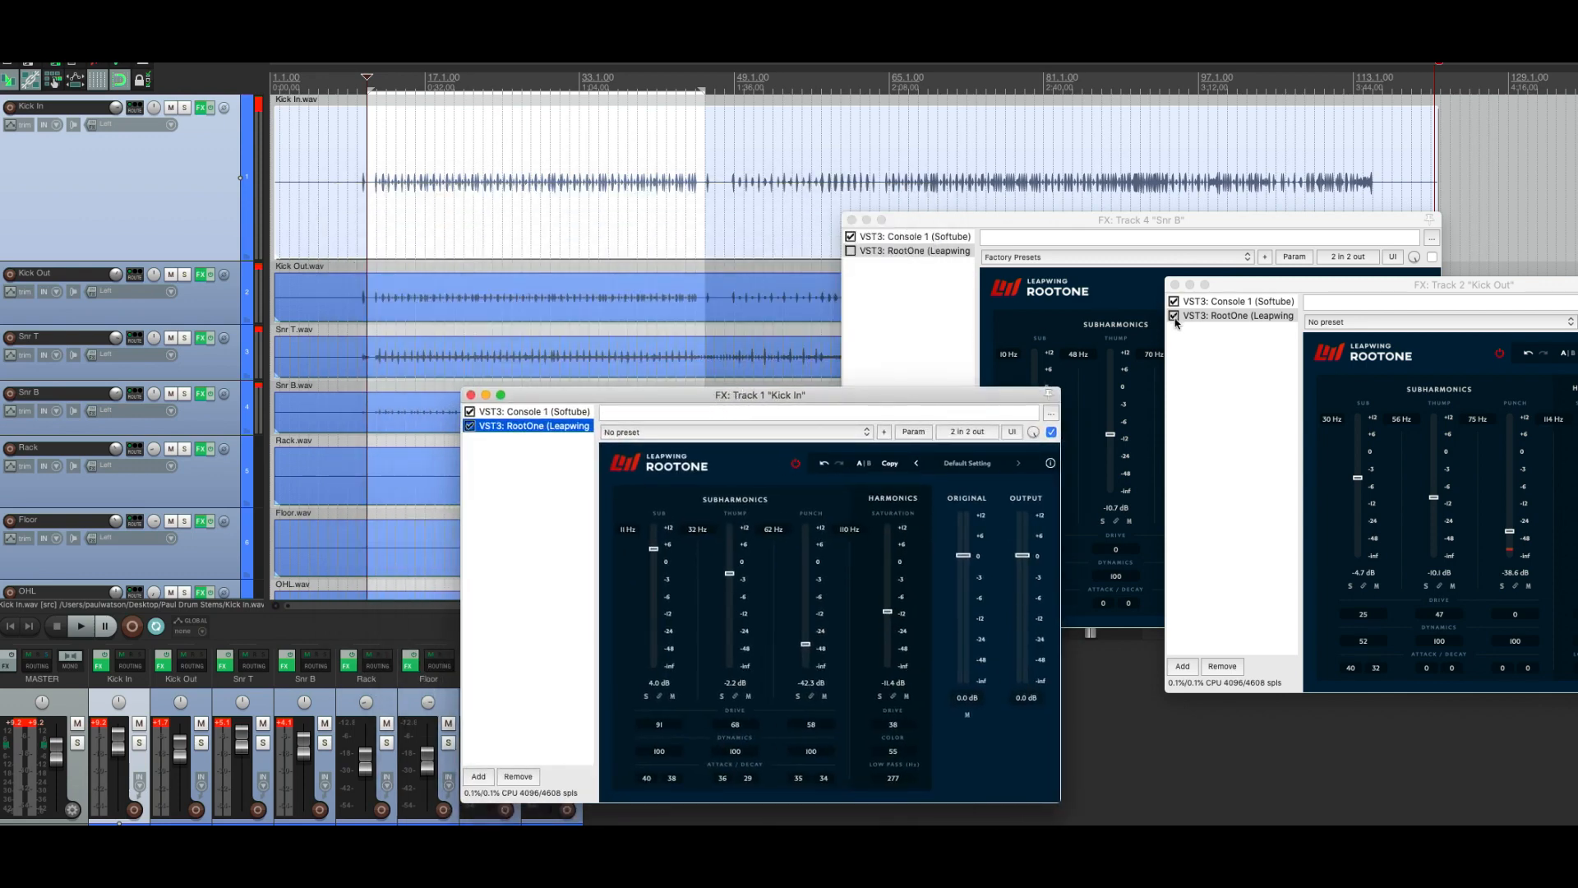
pyautogui.click(1172, 315)
pyautogui.click(485, 424)
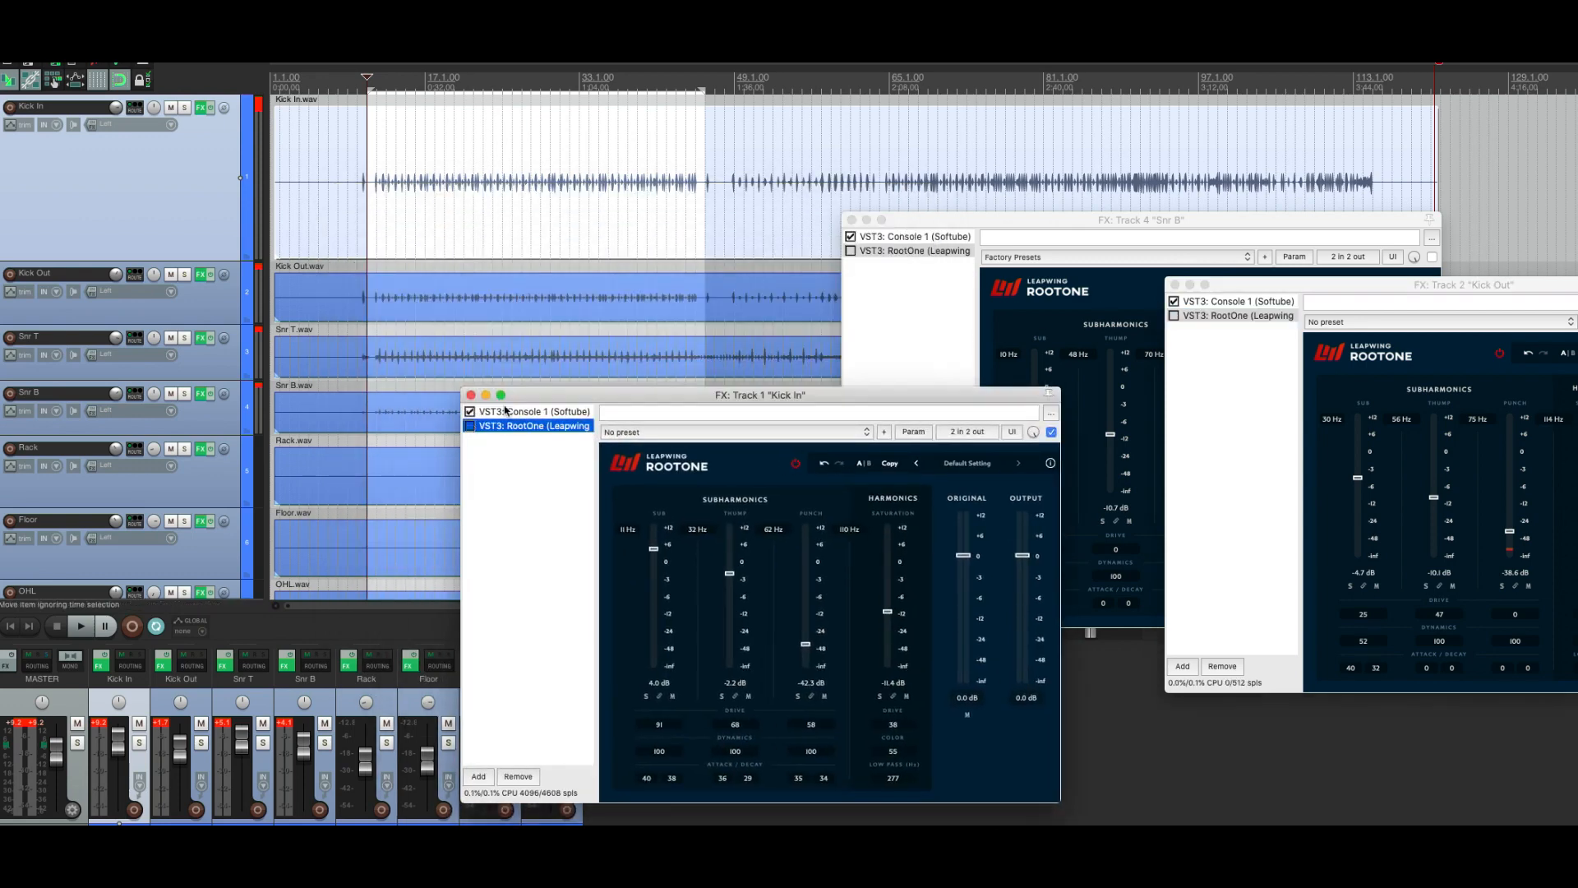
# Step: Bypass RootOne on Snr T and play the drum mix from 11.1.00 to hear it without RootOne
pyautogui.click(200, 338)
pyautogui.moveTo(526, 195); pyautogui.dragTo(1229, 443)
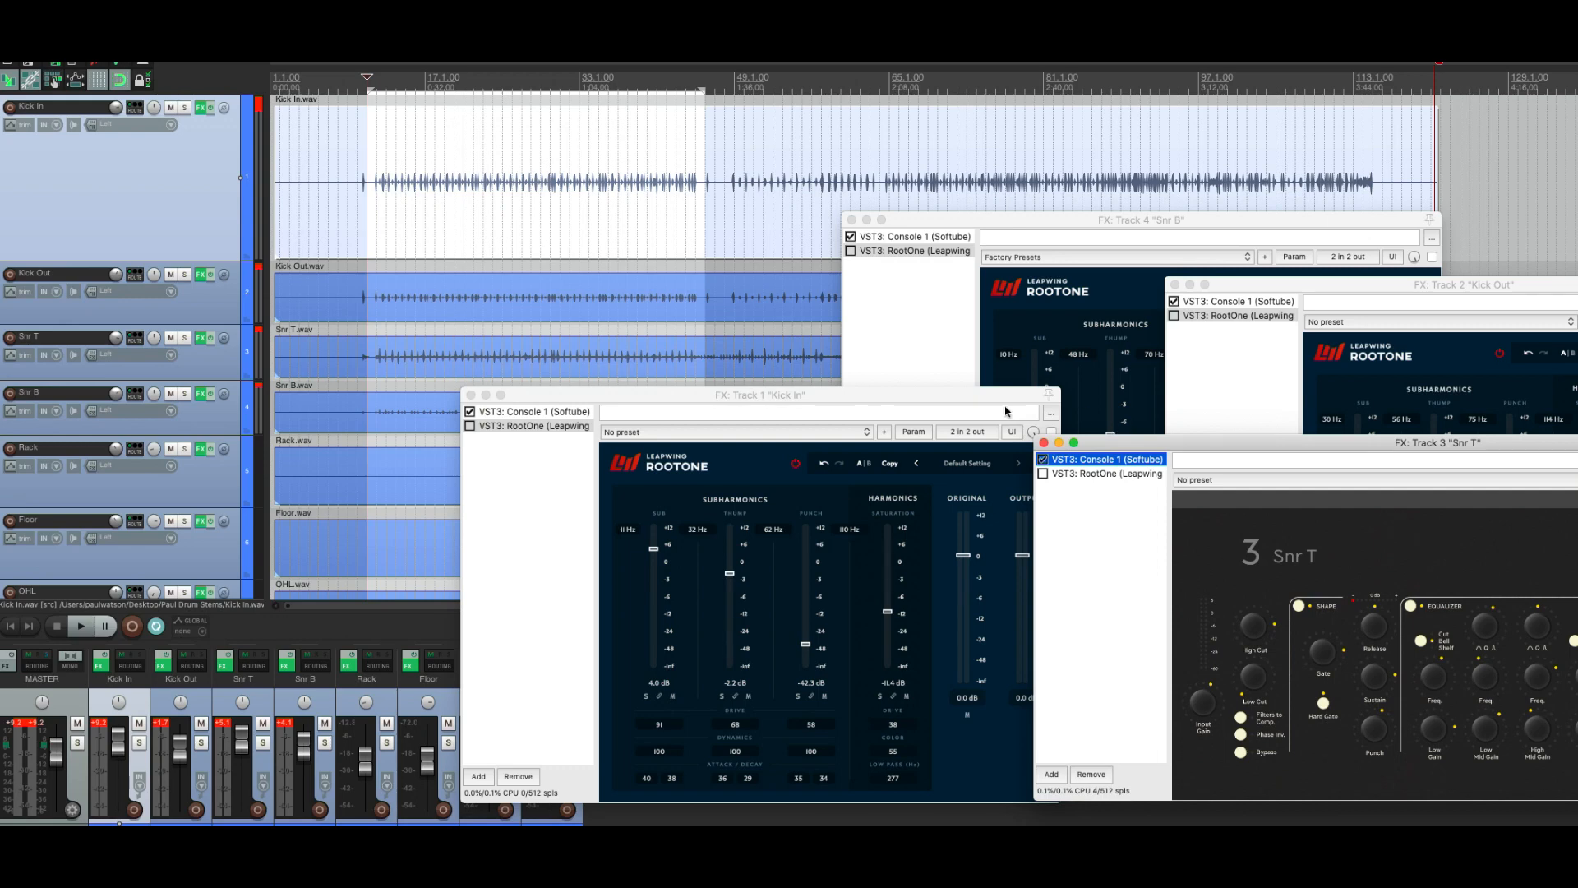
pyautogui.click(1136, 473)
pyautogui.click(366, 228)
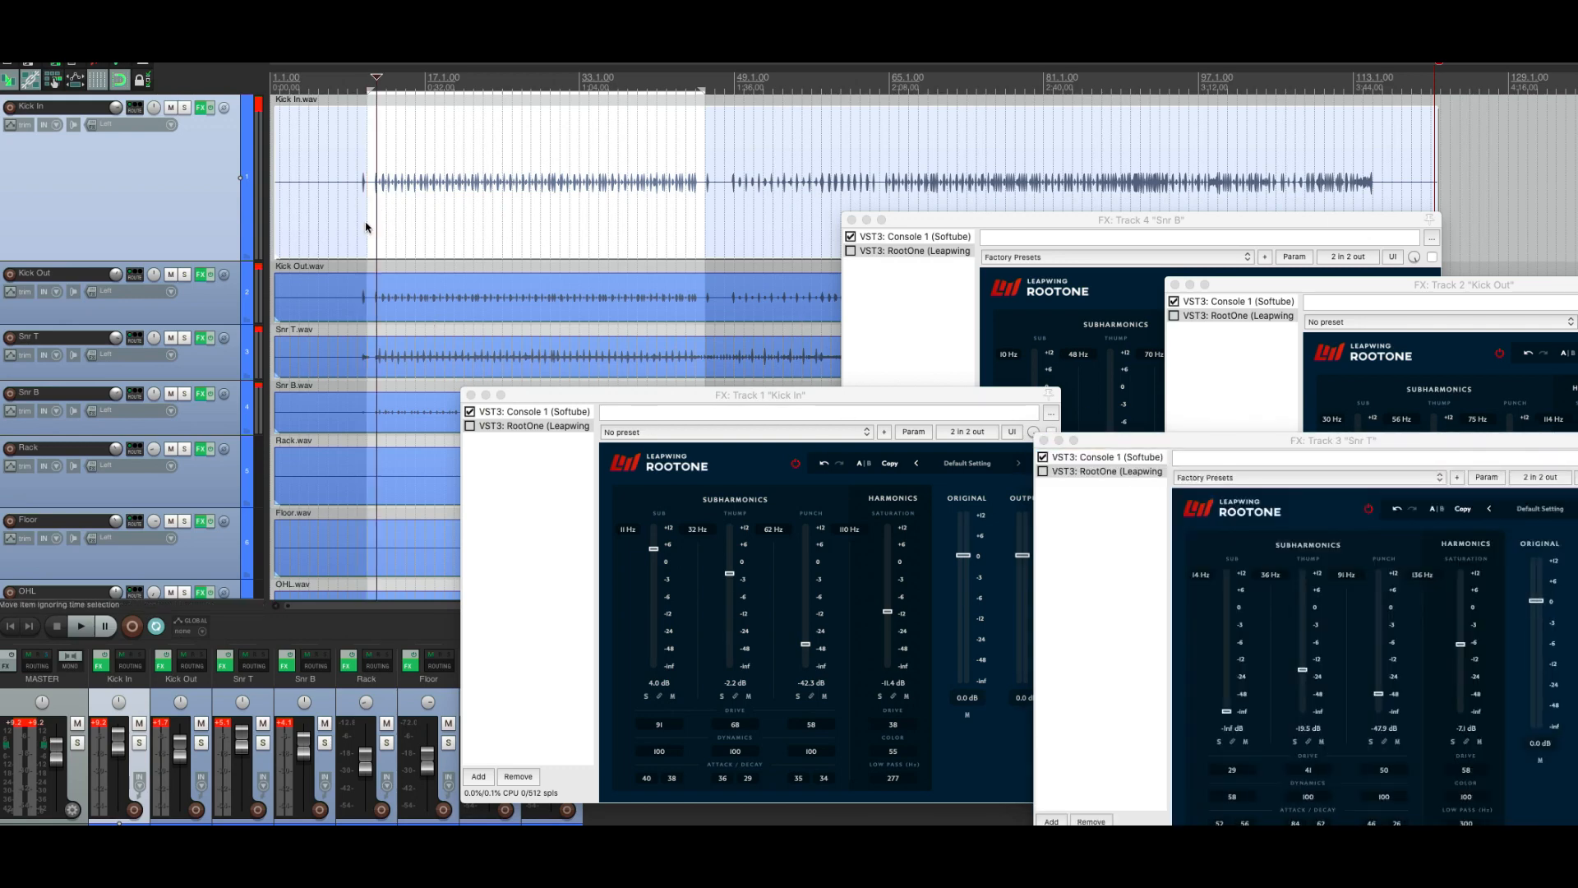
pyautogui.press('space')
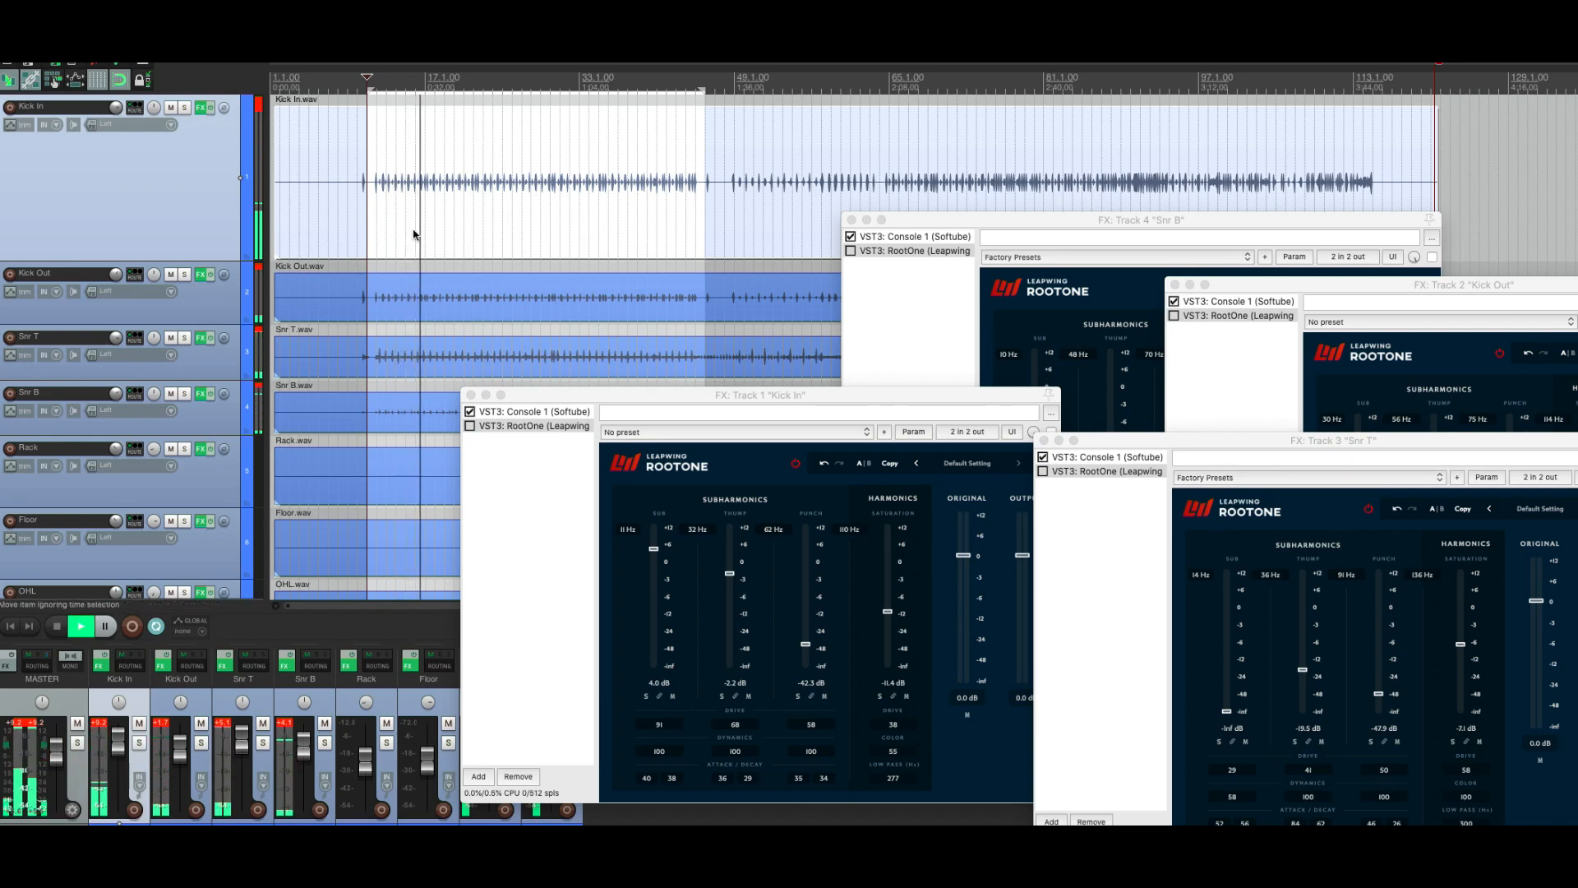
pyautogui.press('space')
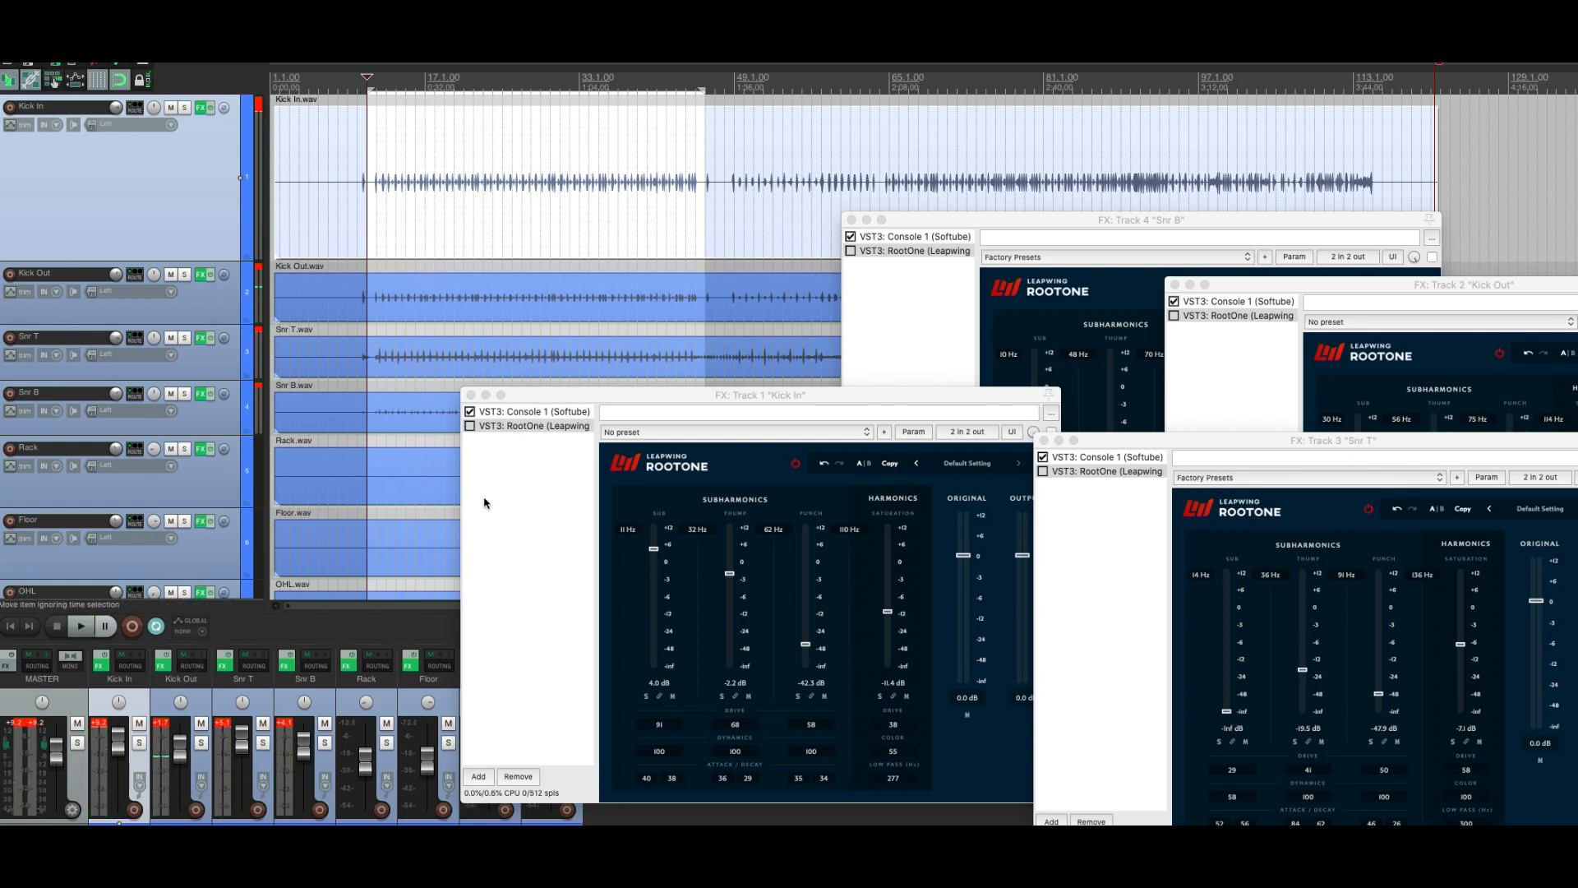
# Step: Re-enable RootOne on Kick In, Snr B, Kick Out, and Snr T, and close all four effect windows
pyautogui.click(471, 426)
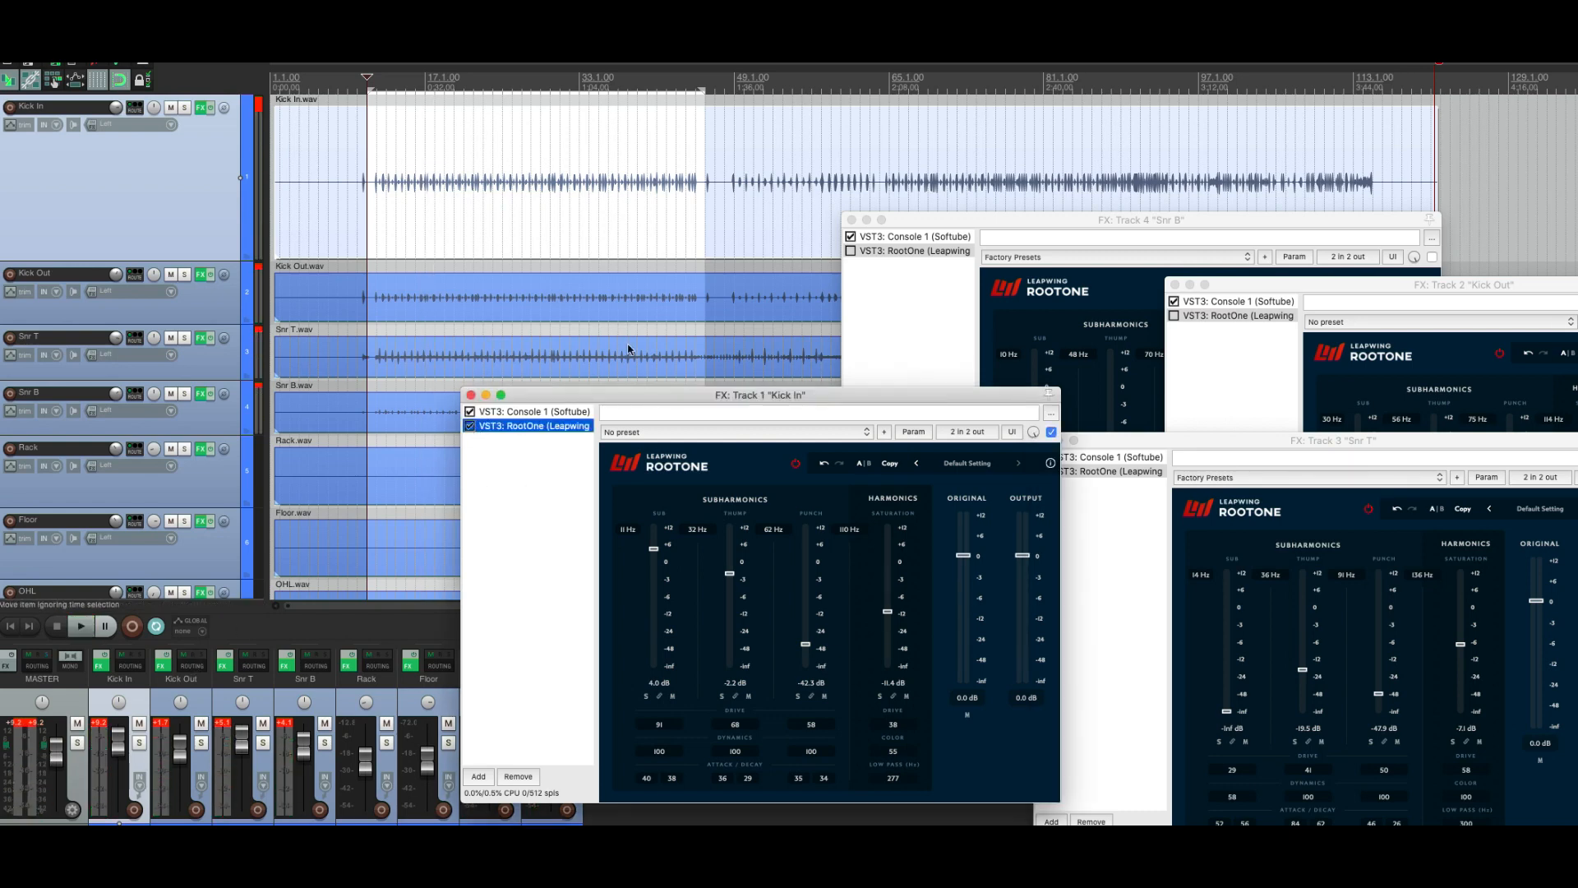
pyautogui.click(851, 252)
pyautogui.click(1452, 286)
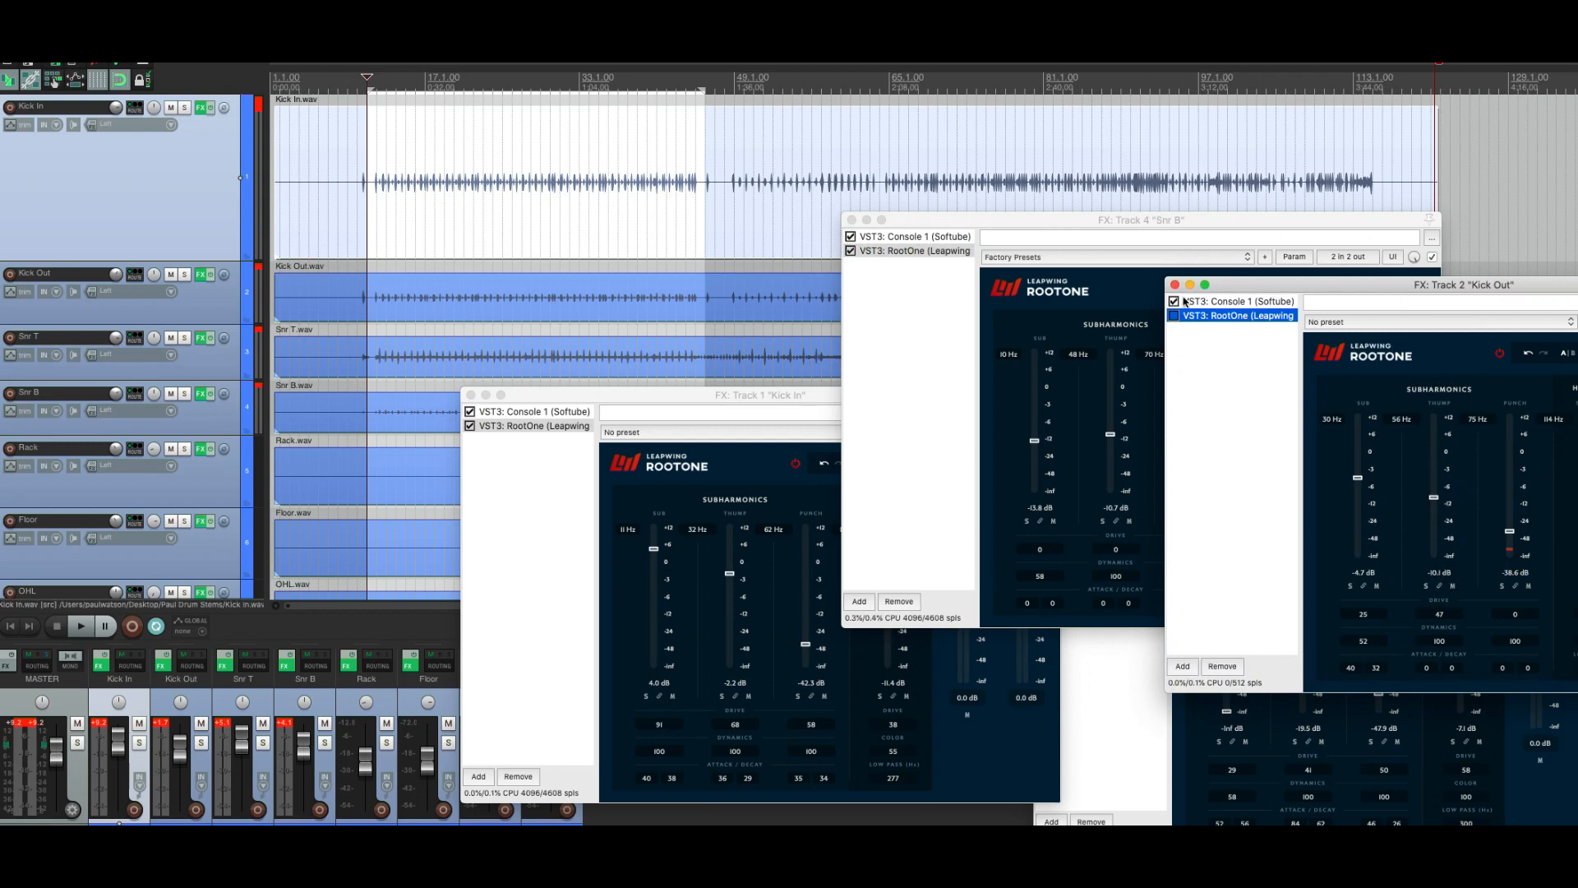
pyautogui.click(1191, 770)
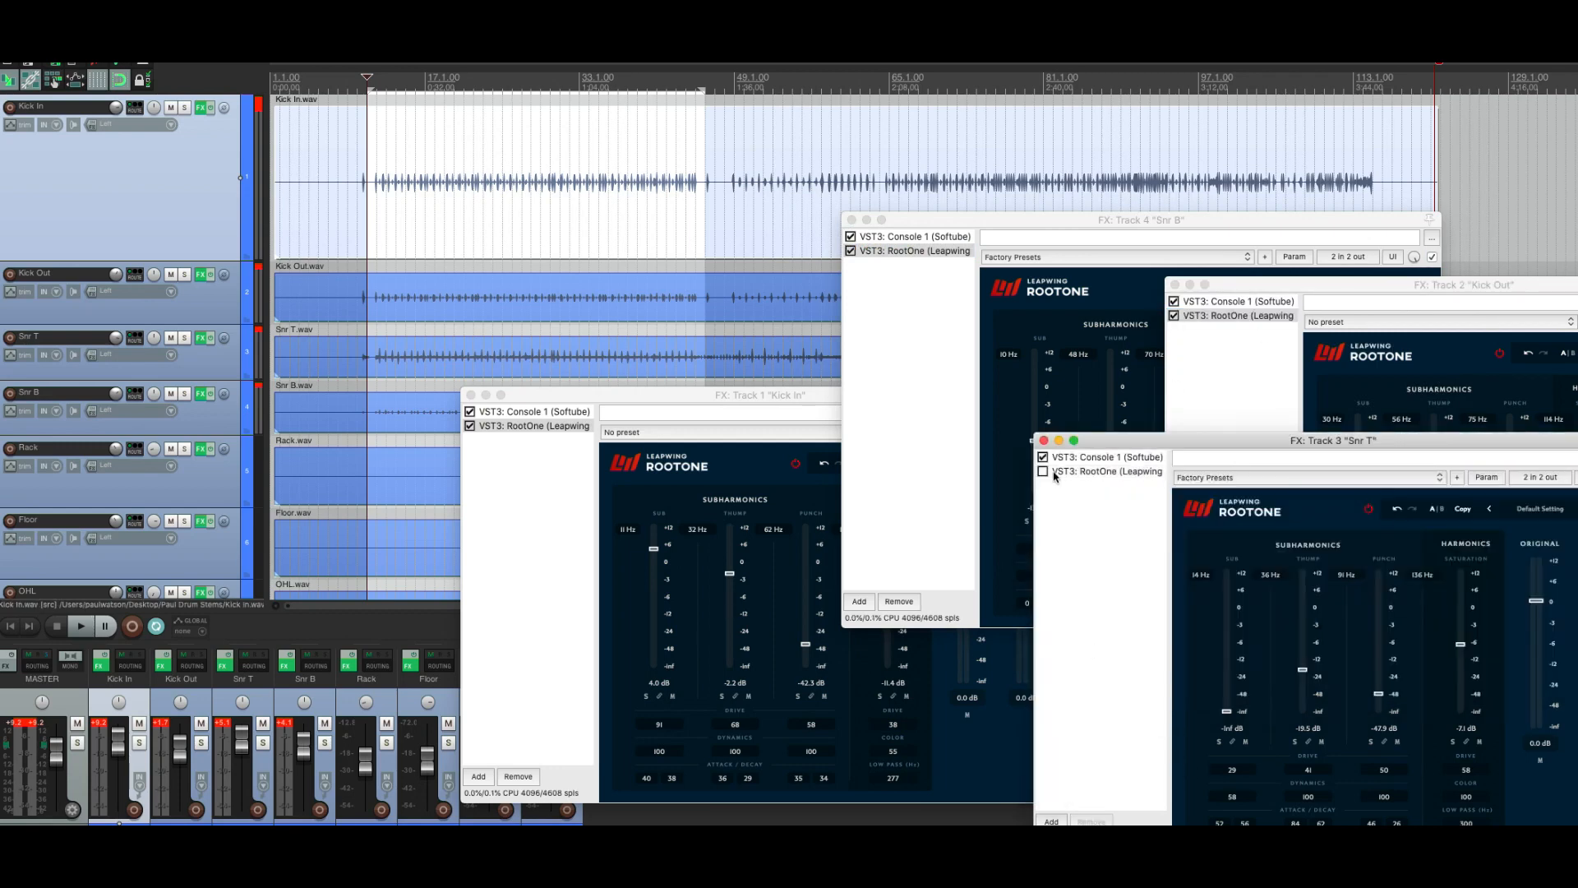
pyautogui.click(1174, 284)
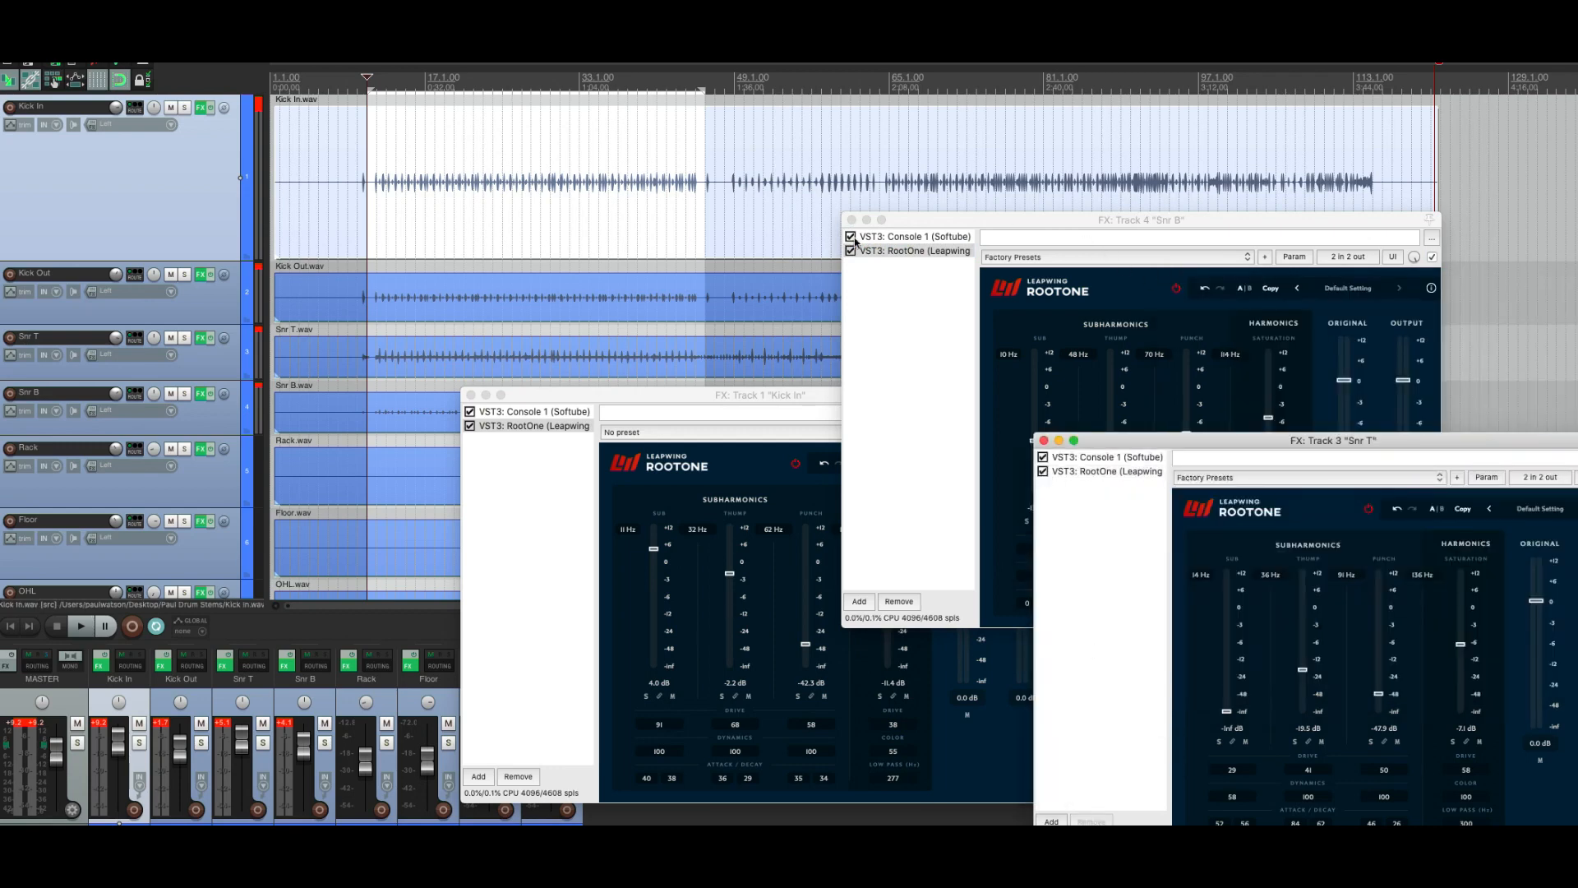
pyautogui.click(852, 221)
pyautogui.click(470, 396)
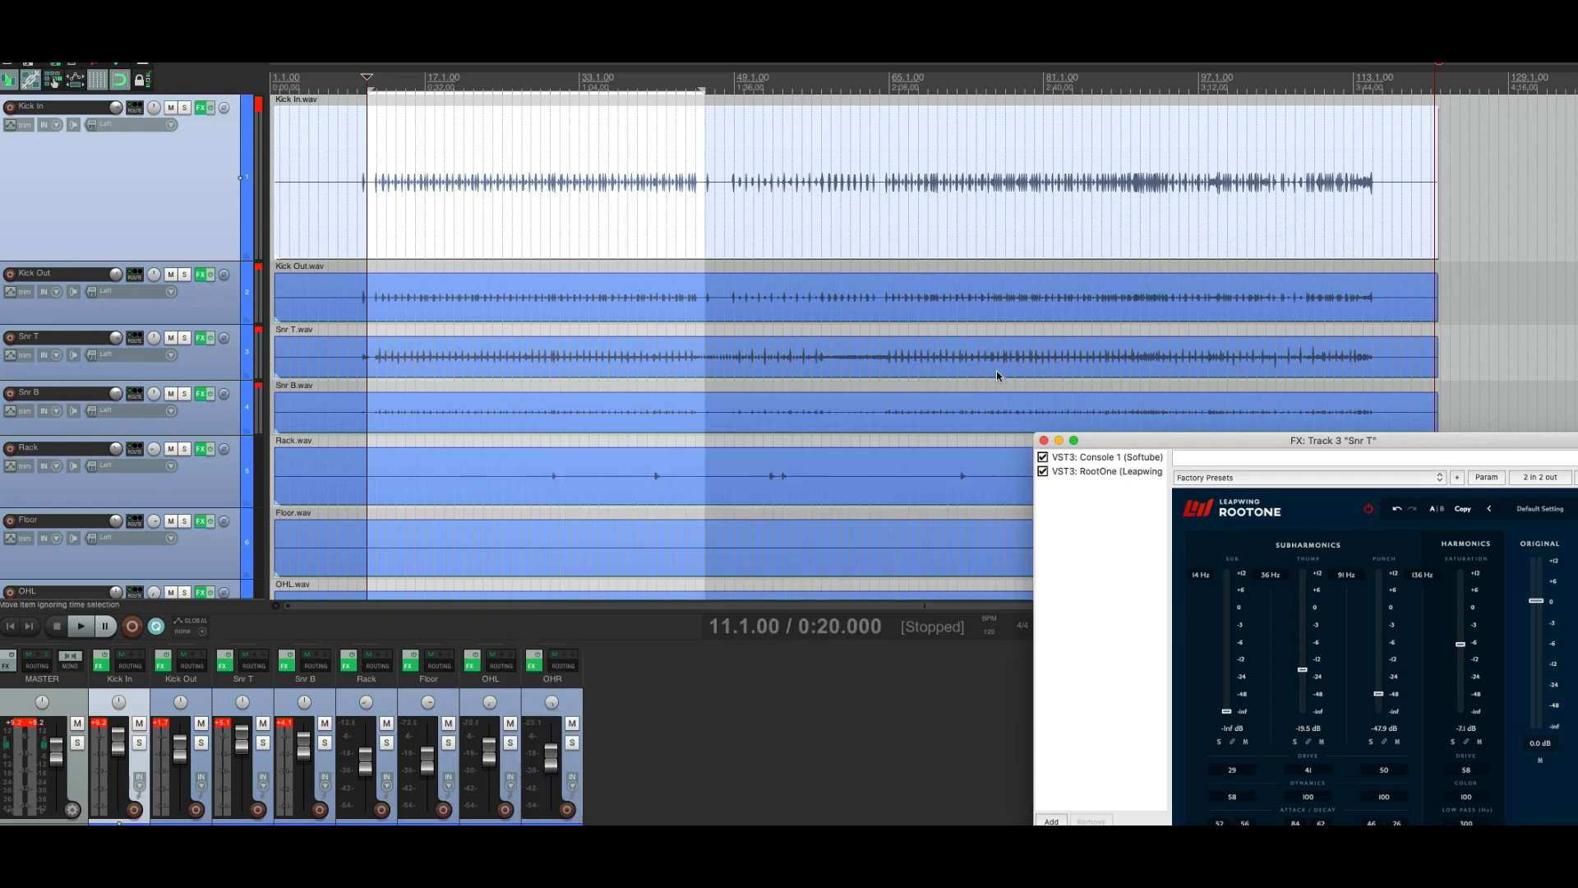
pyautogui.click(1044, 441)
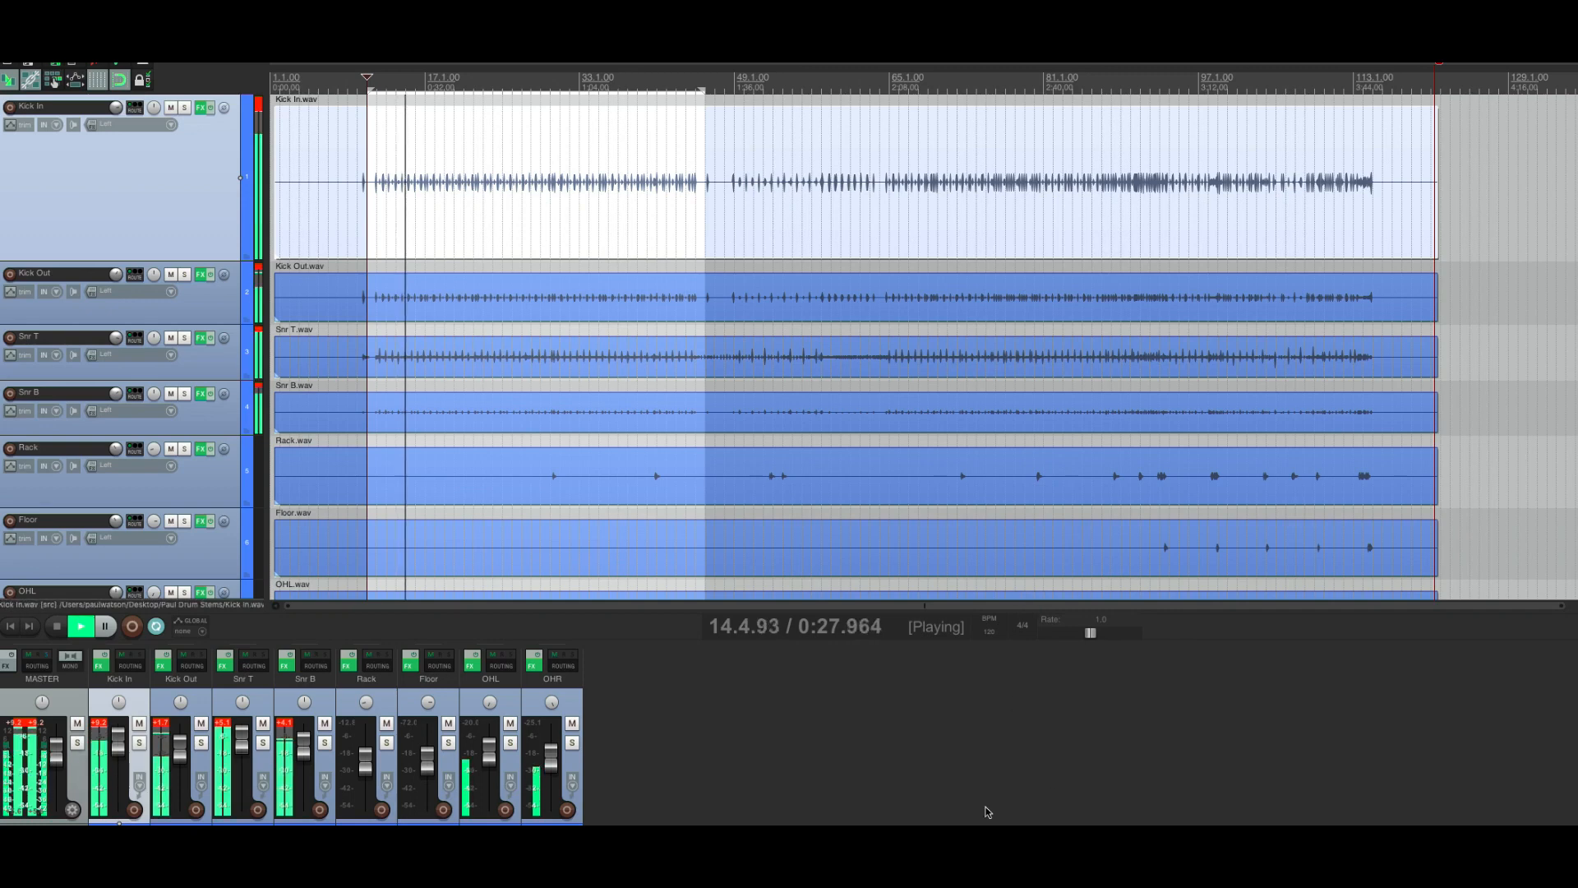
# Step: Raise Snr B's track volume slightly during playback, set its RootOne Punch to -42.6 dB, and stop playback
pyautogui.moveTo(303, 749); pyautogui.dragTo(305, 743)
pyautogui.click(286, 664)
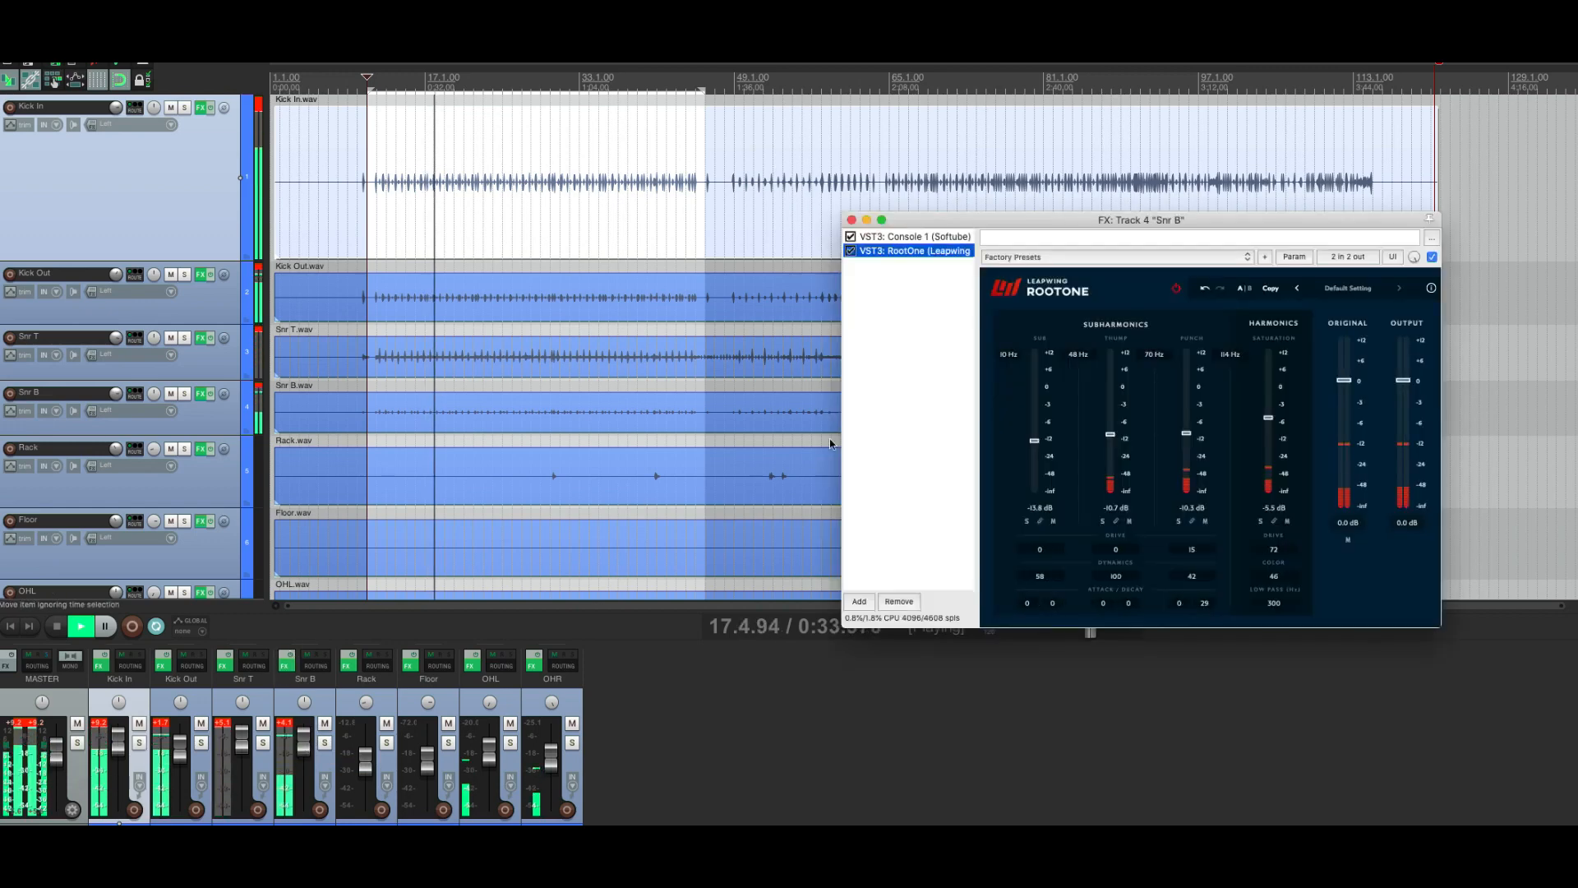
pyautogui.moveTo(1186, 434); pyautogui.dragTo(1187, 477)
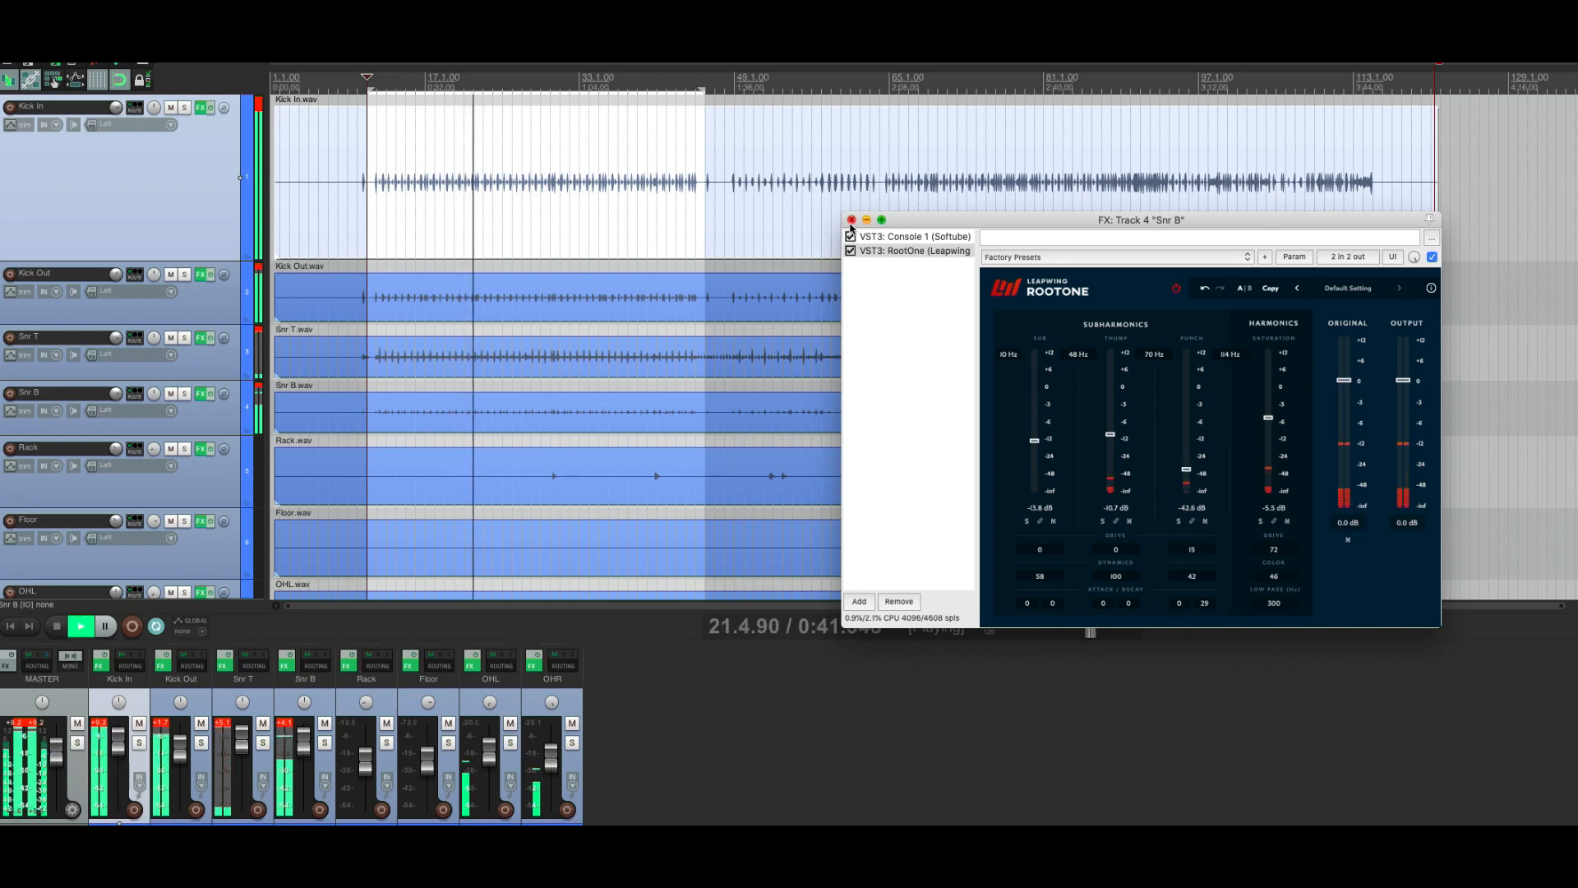
pyautogui.click(851, 220)
pyautogui.scroll(1, 727, 338)
pyautogui.press('space')
# Step: Adjust the Sub frequency and set the Thump frequency to 32 Hz in Snr T's RootOne
pyautogui.click(223, 664)
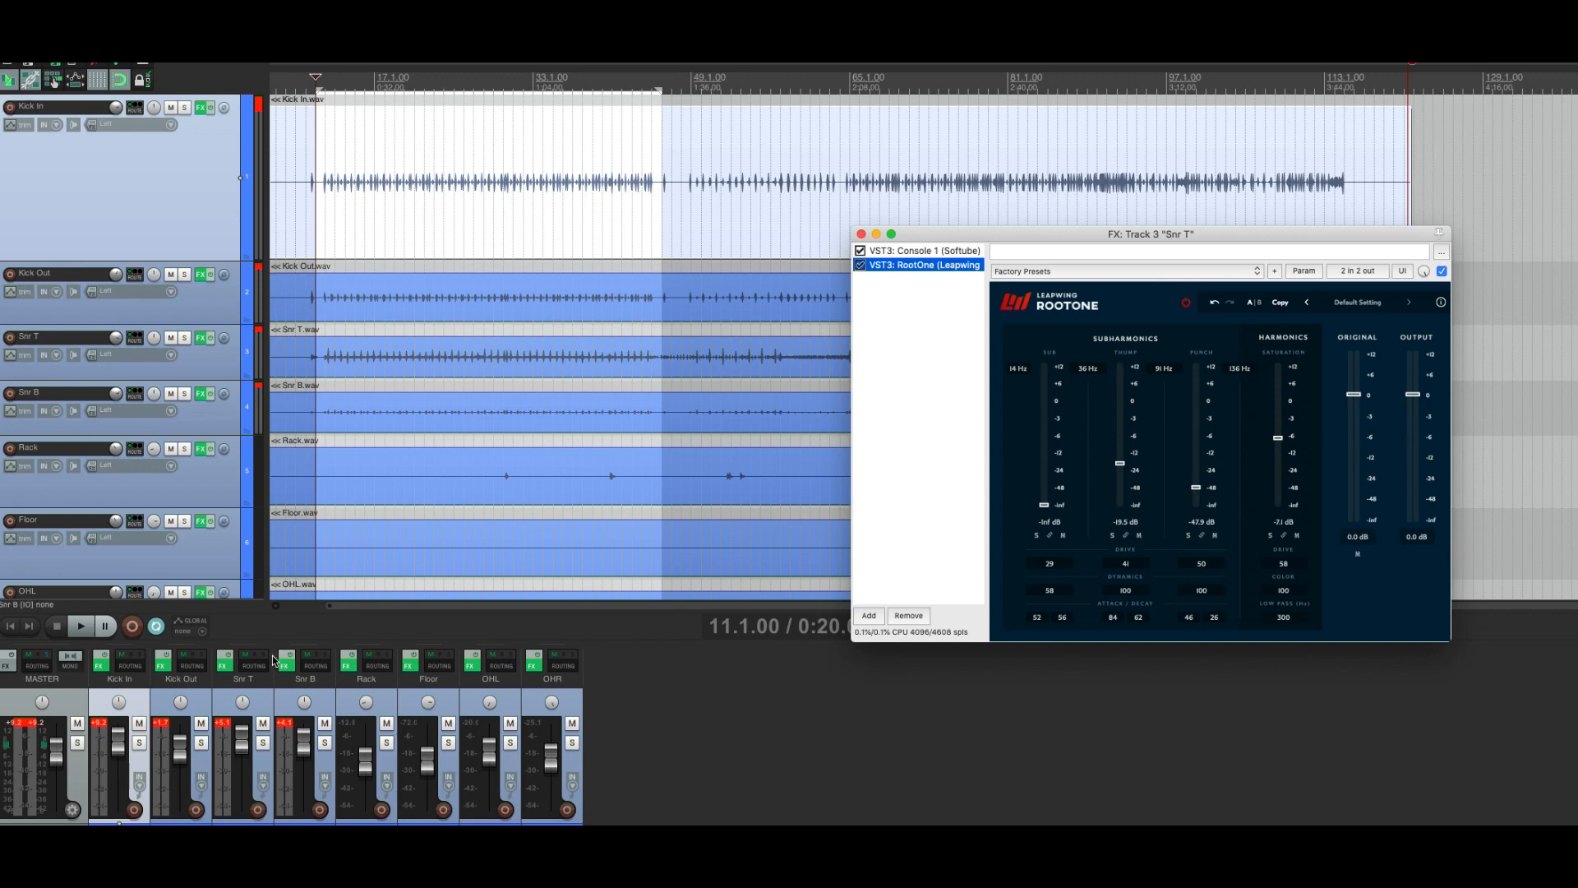
pyautogui.click(951, 264)
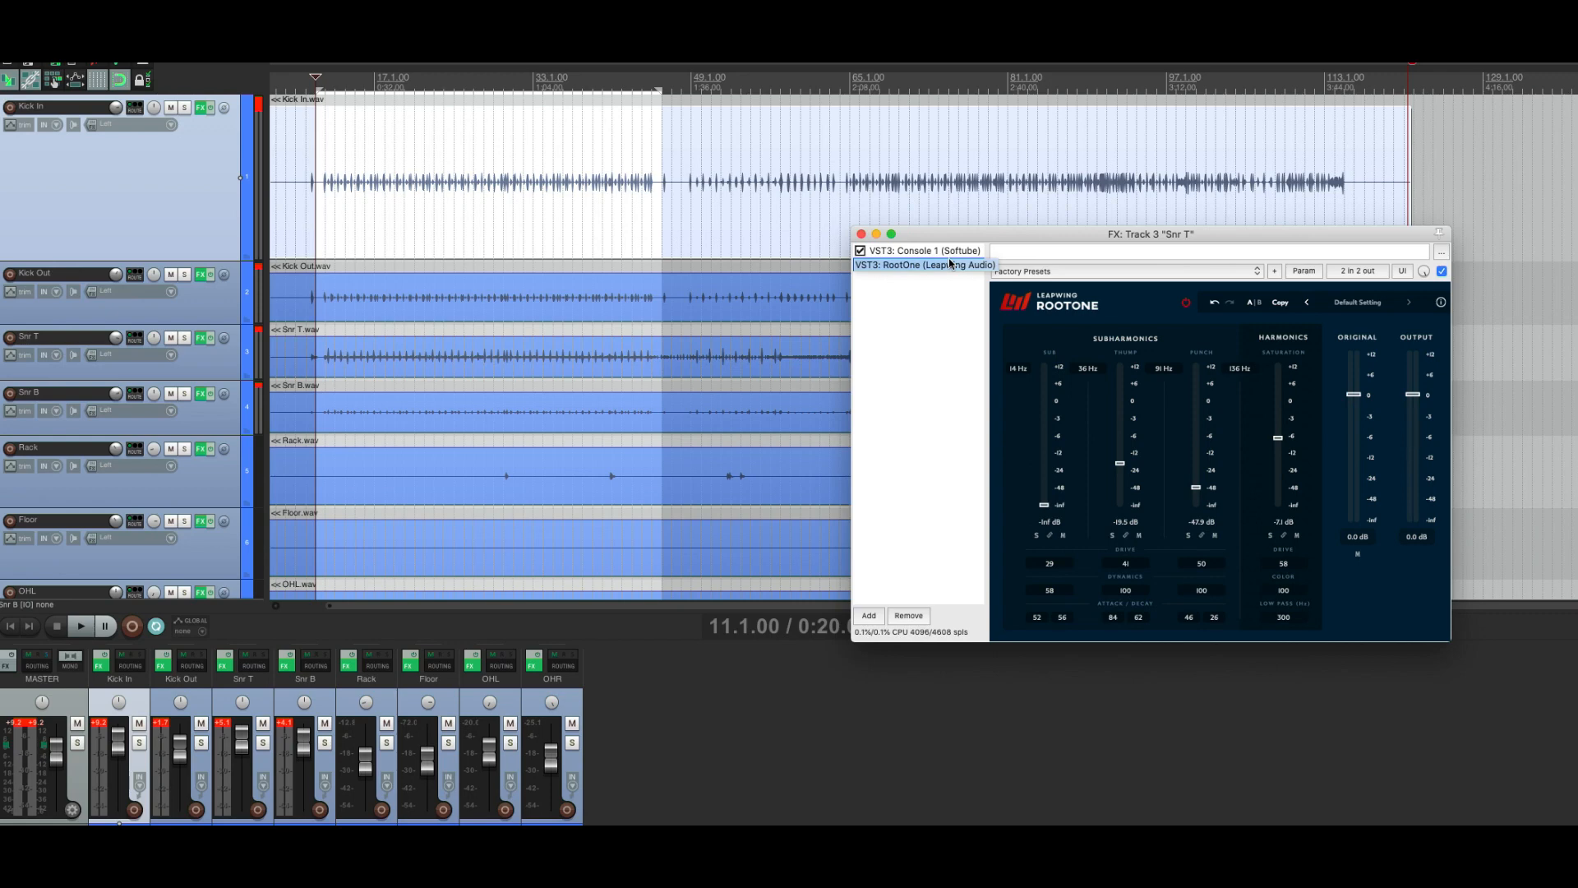
pyautogui.moveTo(962, 240); pyautogui.dragTo(865, 267)
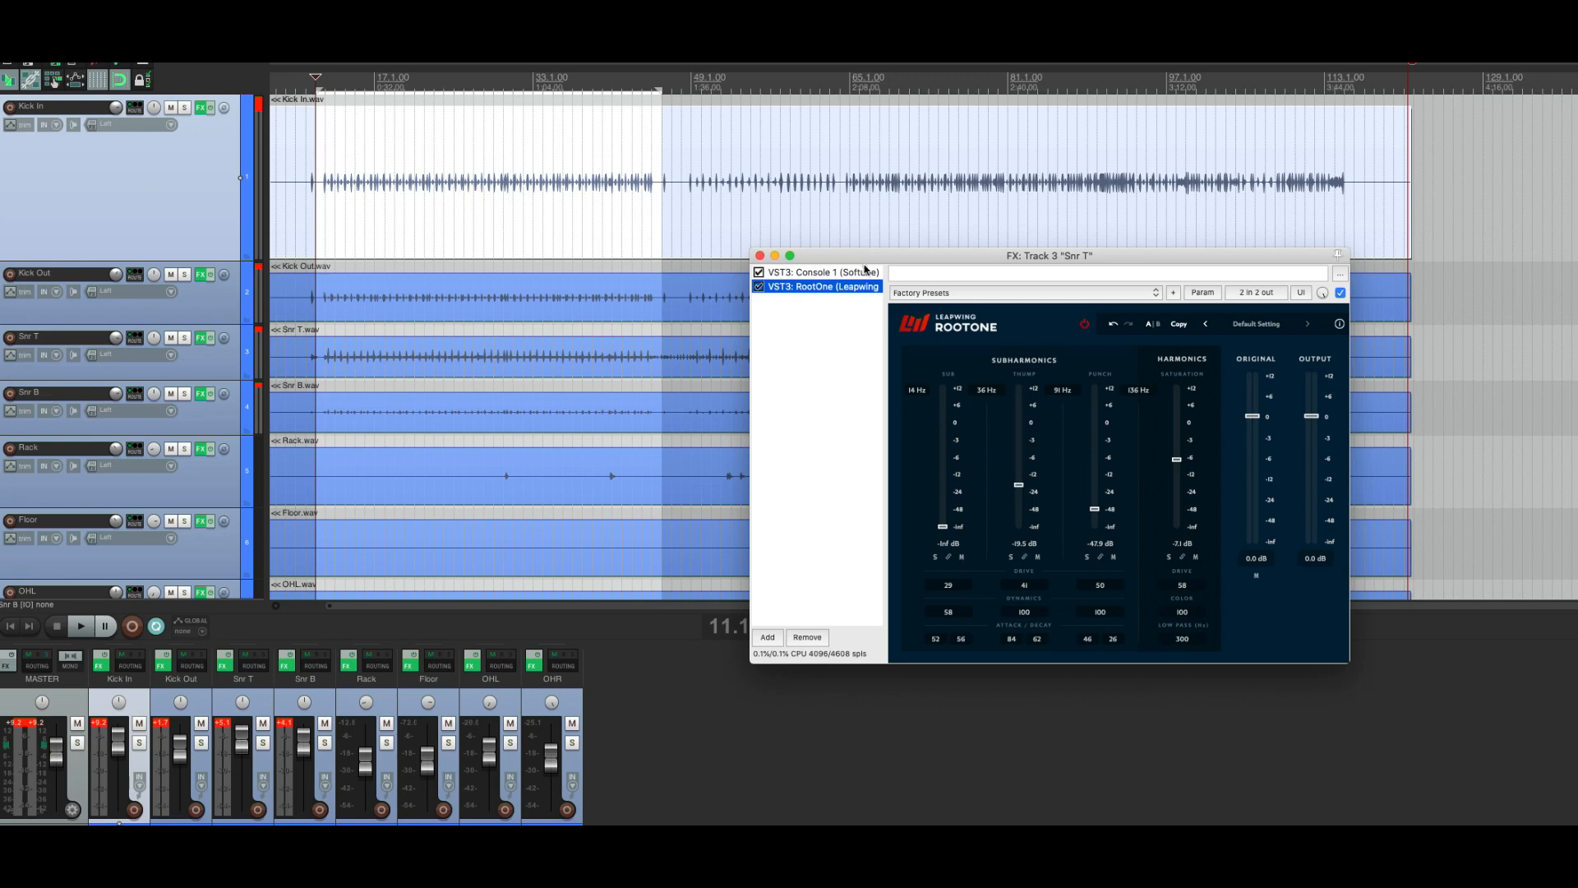
pyautogui.moveTo(923, 265); pyautogui.dragTo(858, 280)
pyautogui.moveTo(917, 416); pyautogui.dragTo(853, 410)
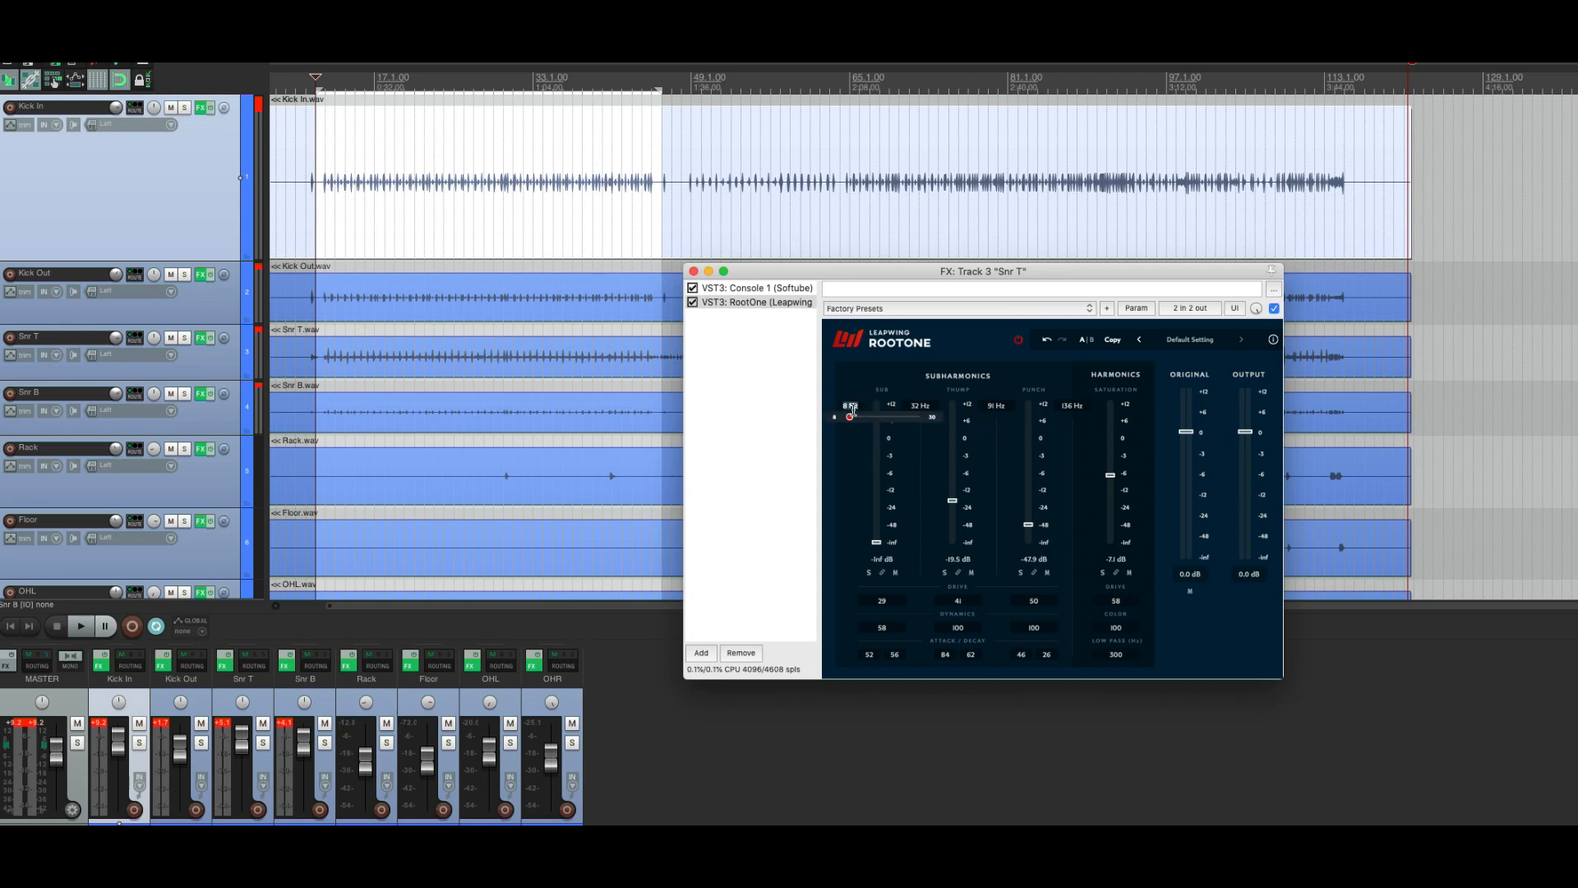
pyautogui.click(923, 408)
pyautogui.click(693, 271)
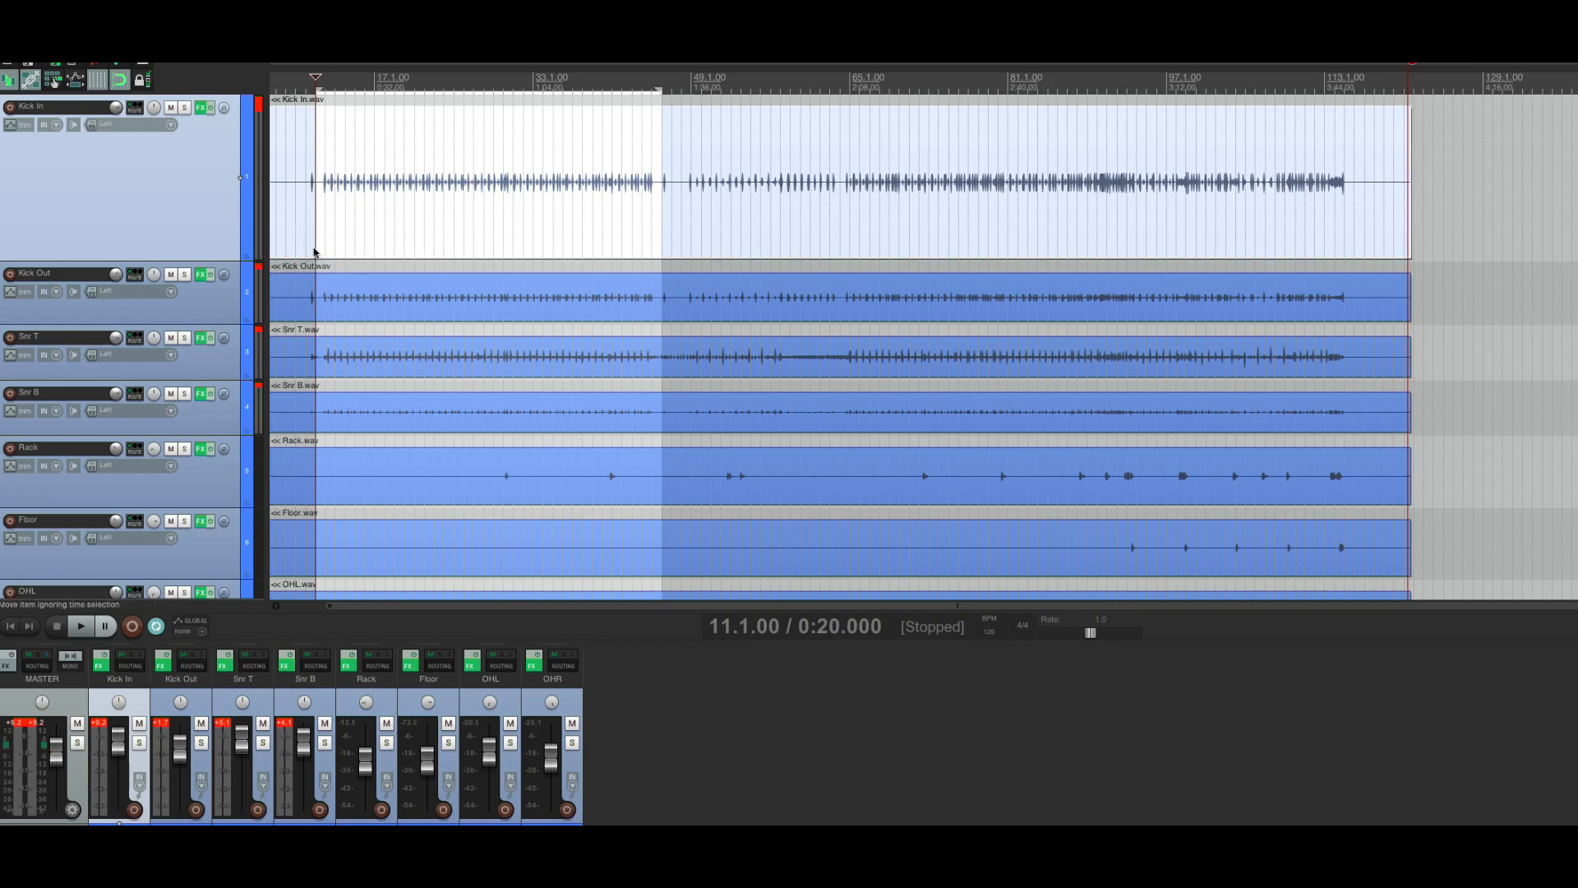
# Step: Play the processed drum mix from 11.1.00 and check Snr B's RootOne settings during playback
pyautogui.press('space')
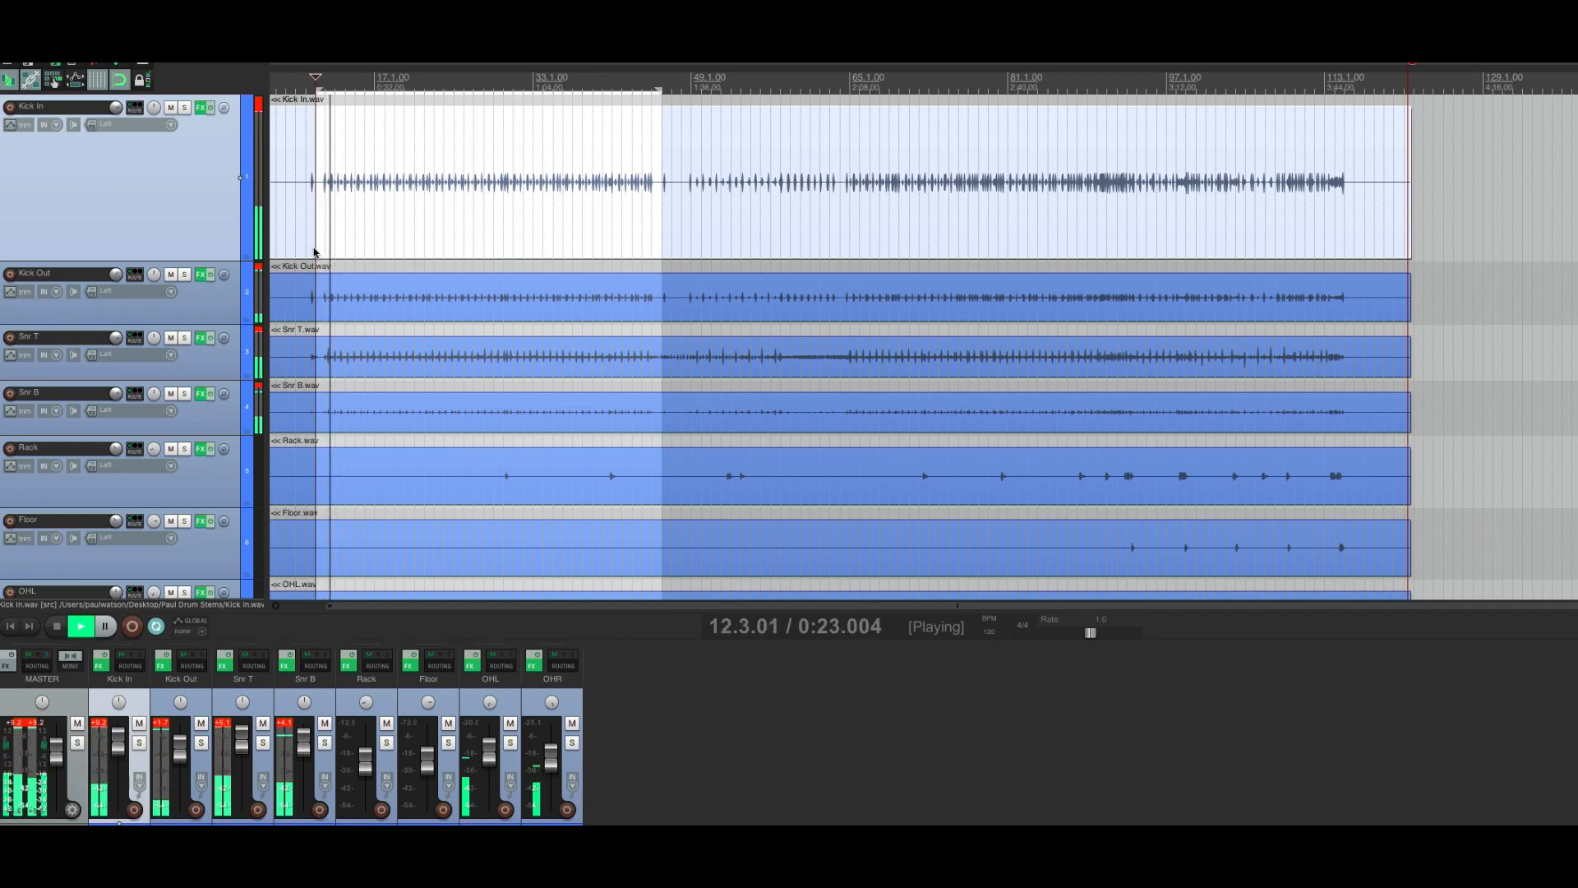
pyautogui.click(200, 394)
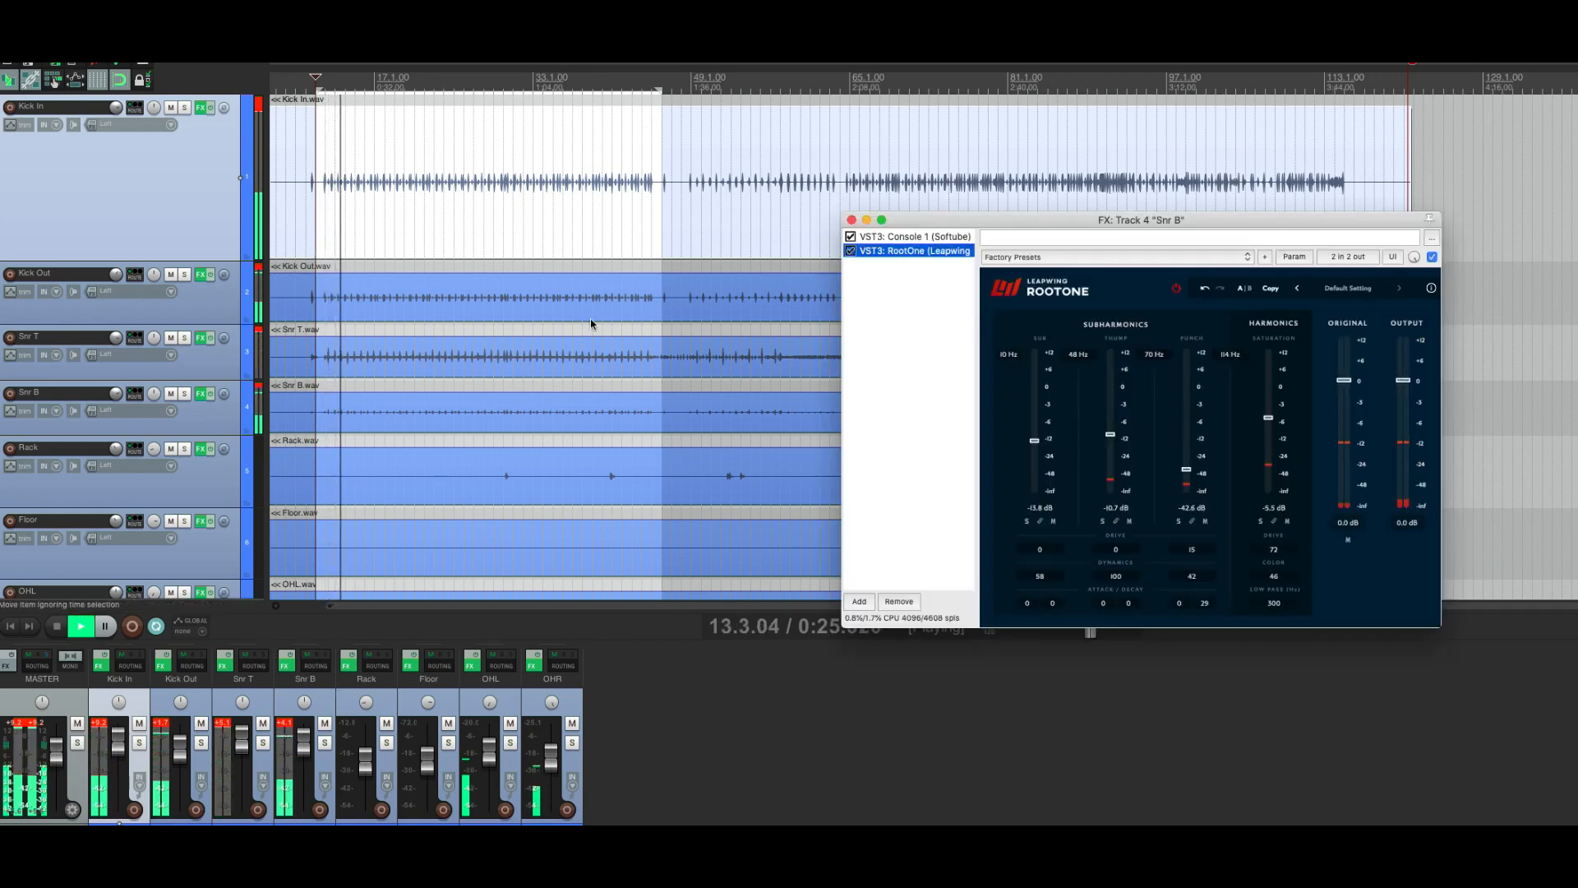
pyautogui.click(852, 219)
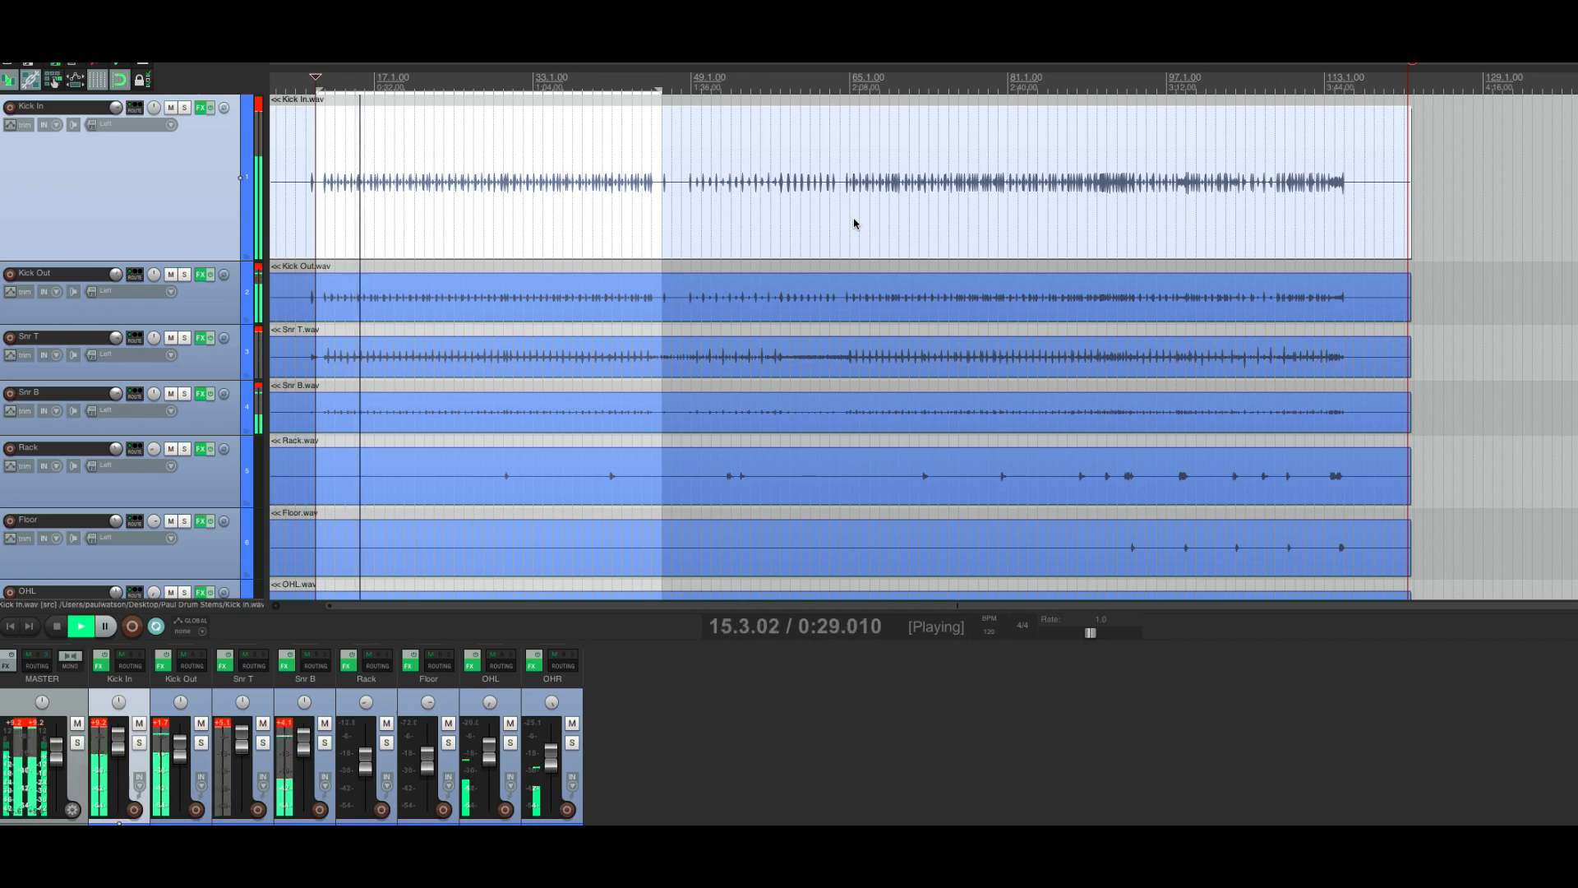
pyautogui.press('space')
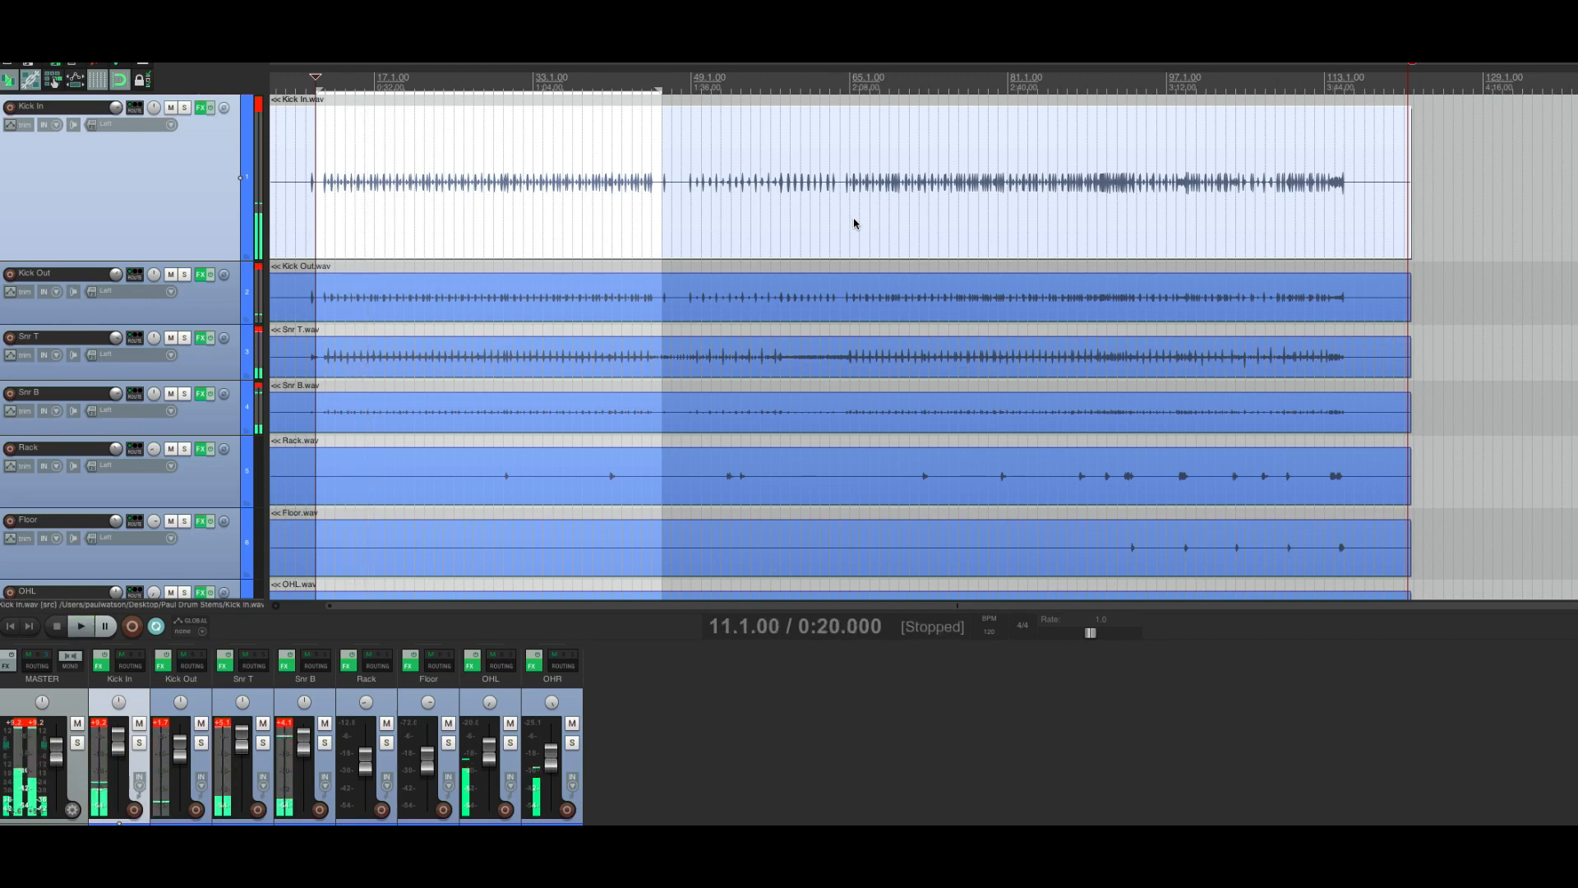